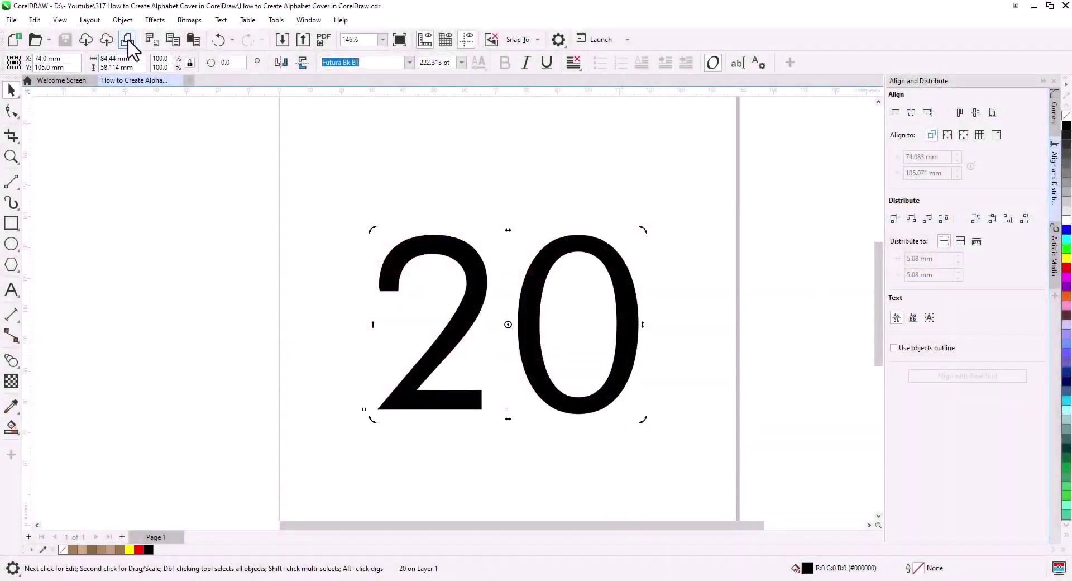
- Convert the 20 to curves with no fill and a thin black outline
left_click(122, 20)
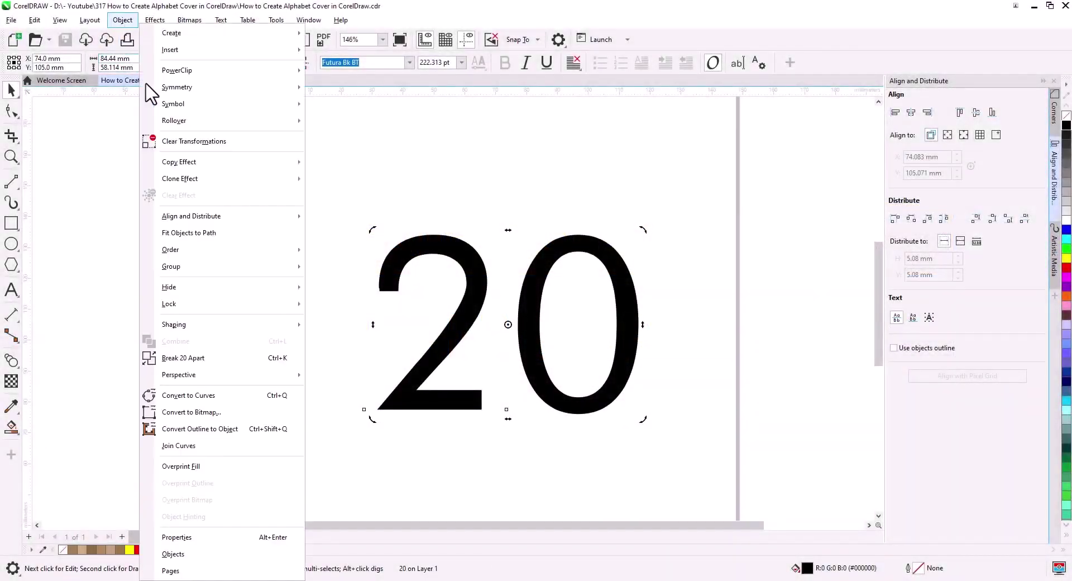
key("ctrl+q")
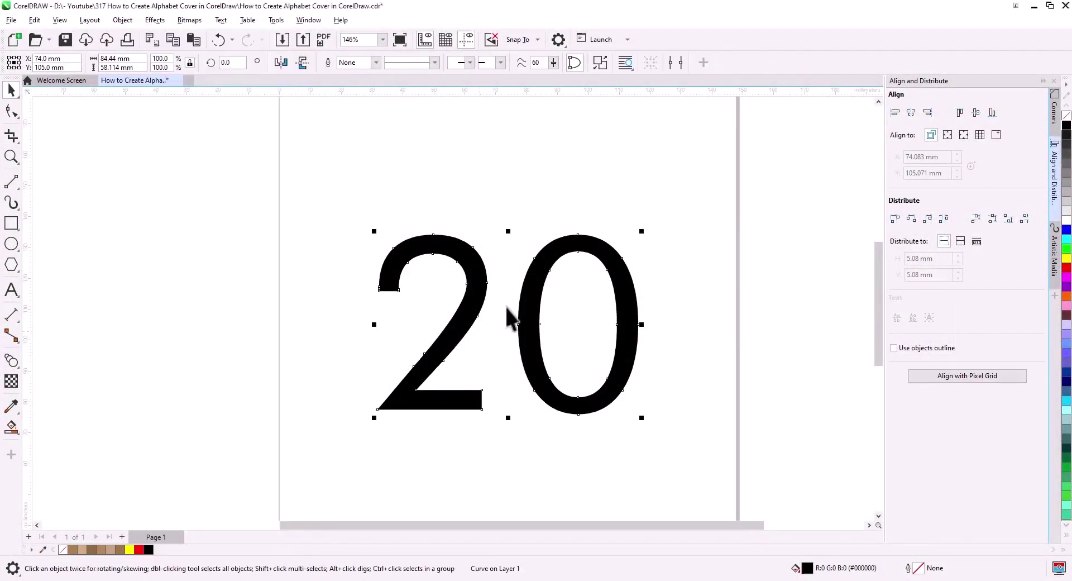
right_click(1066, 125)
left_click(1066, 115)
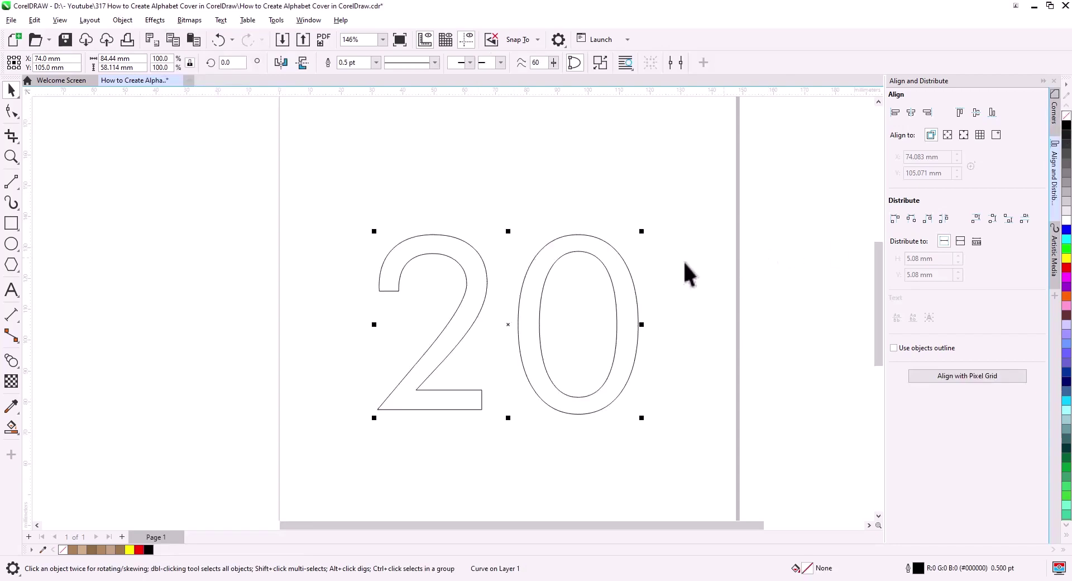
- Add an outside contour around the 20 with a 3.5 mm offset
left_click(13, 359)
left_click(50, 380)
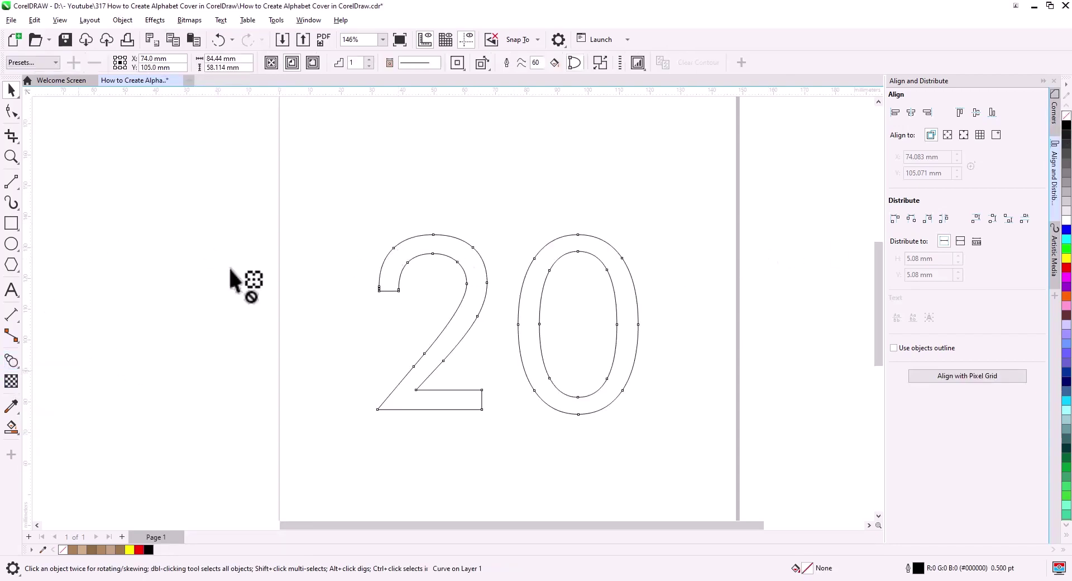
left_click(312, 65)
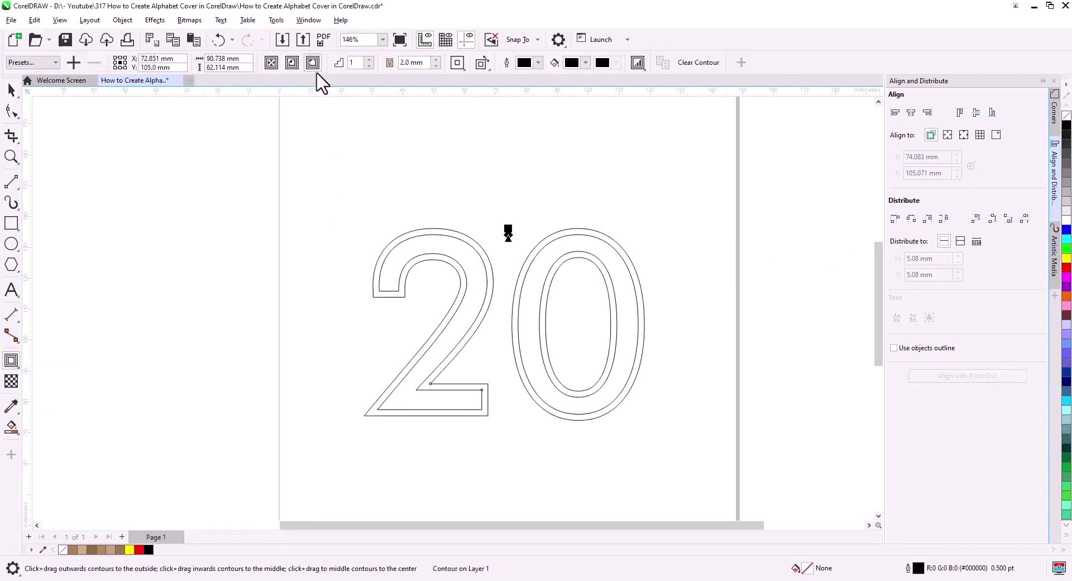
left_click(436, 59)
left_click(436, 60)
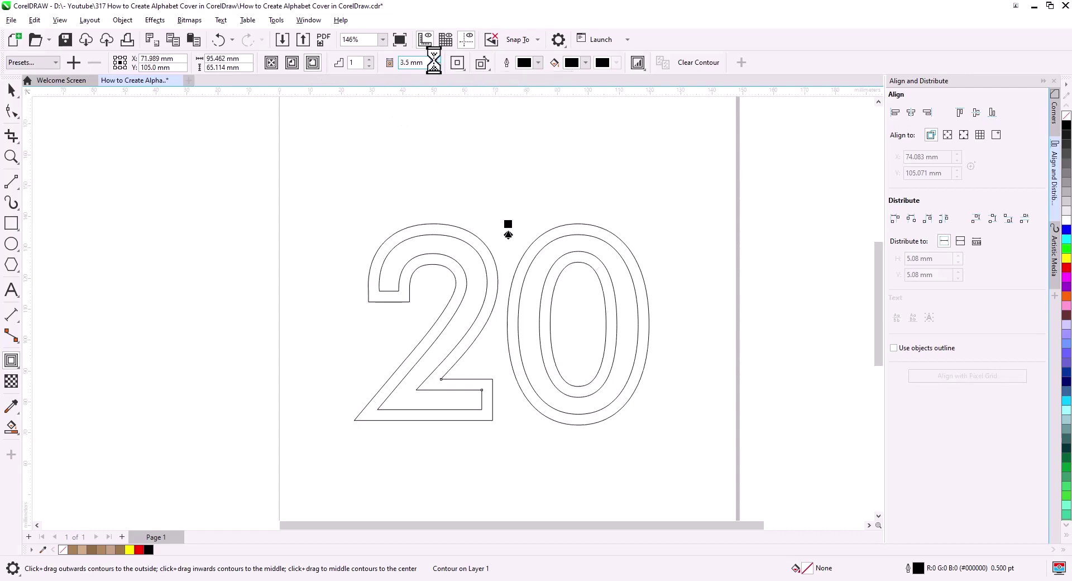
left_click(436, 59)
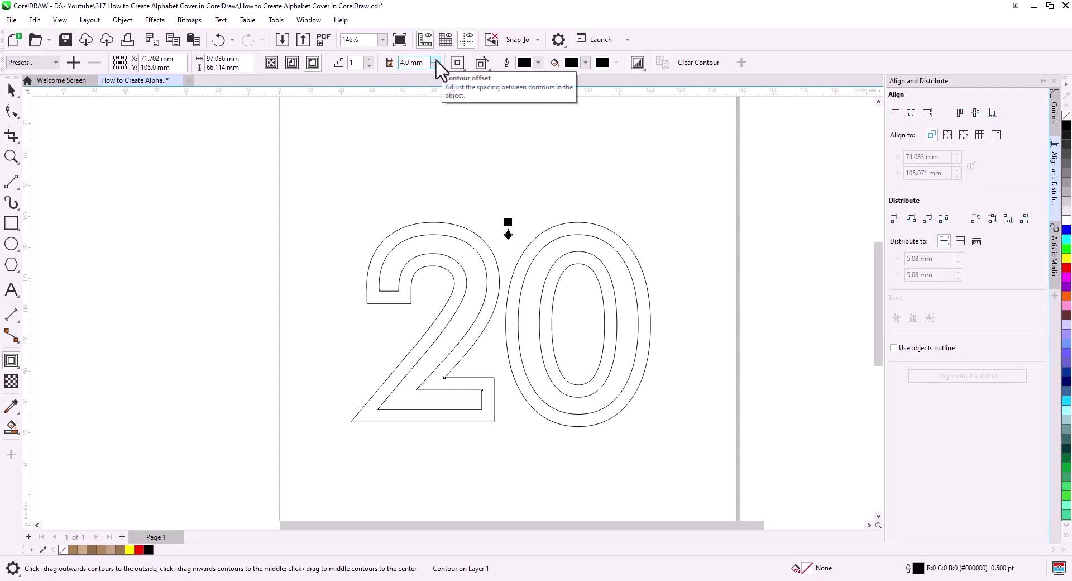
left_click(436, 65)
left_click(11, 90)
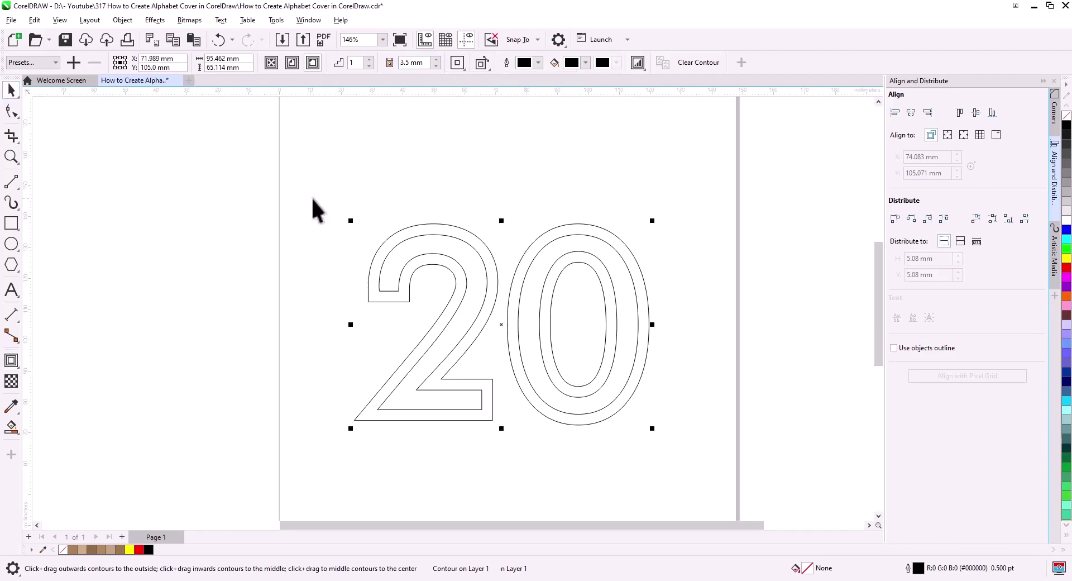
- Break the contour apart from the 20 and delete the unwanted extra outline
right_click(471, 235)
left_click(485, 246)
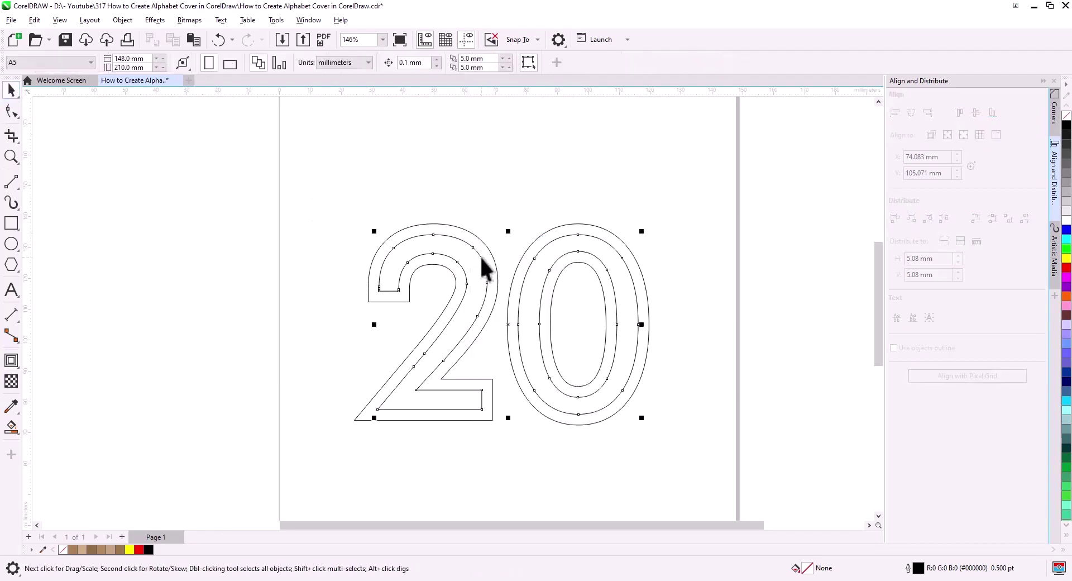
key("Delete")
scroll(523, 391, "up", 3)
scroll(525, 391, "up", 2)
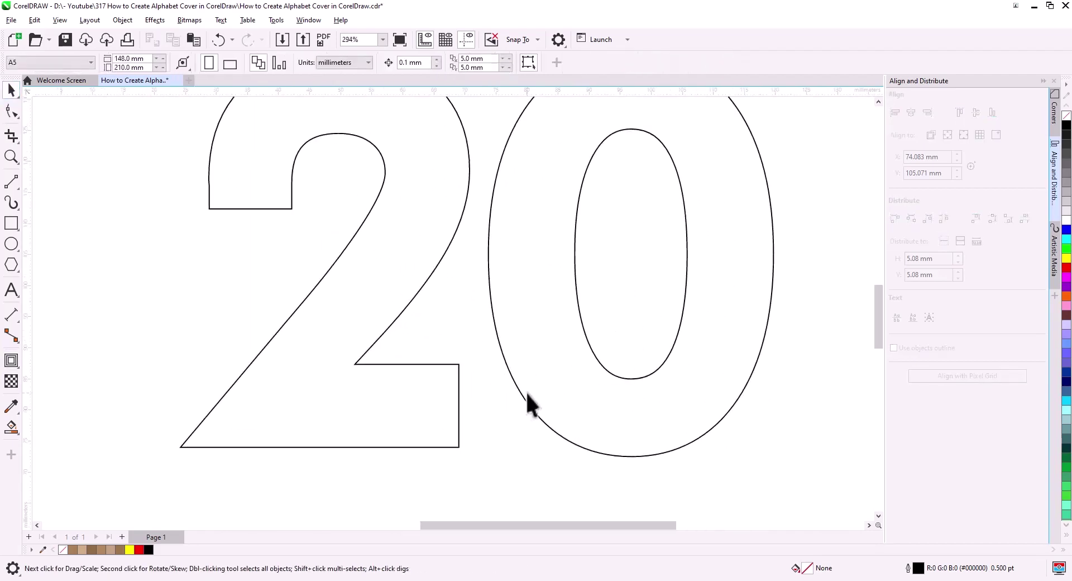
scroll(500, 368, "down", 1)
scroll(494, 369, "down", 1)
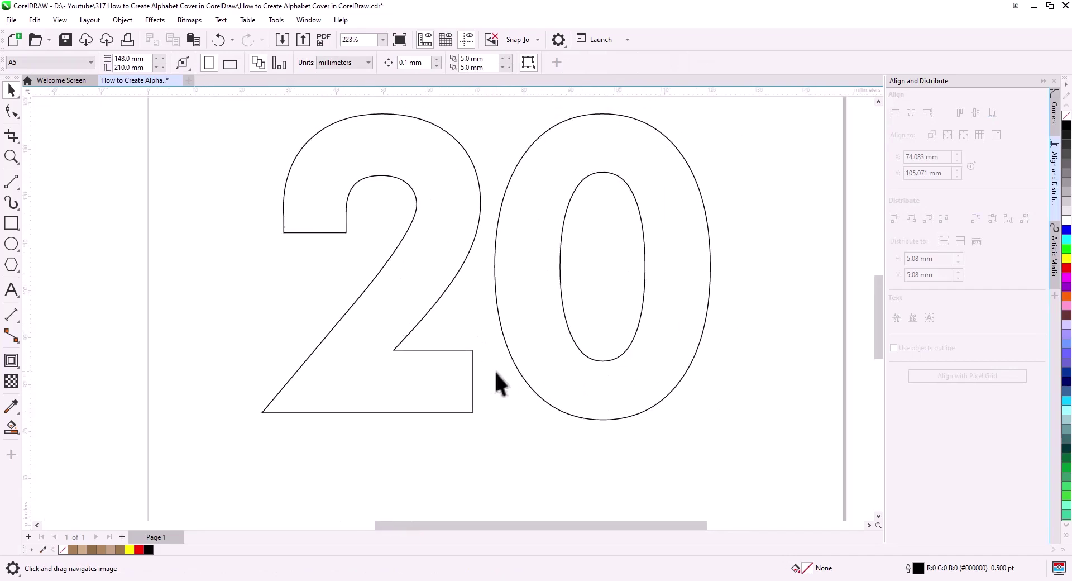
- Remove extra nodes from the 2's inner curve and reshape its inner top curve upward
left_click(11, 110)
left_click(395, 252)
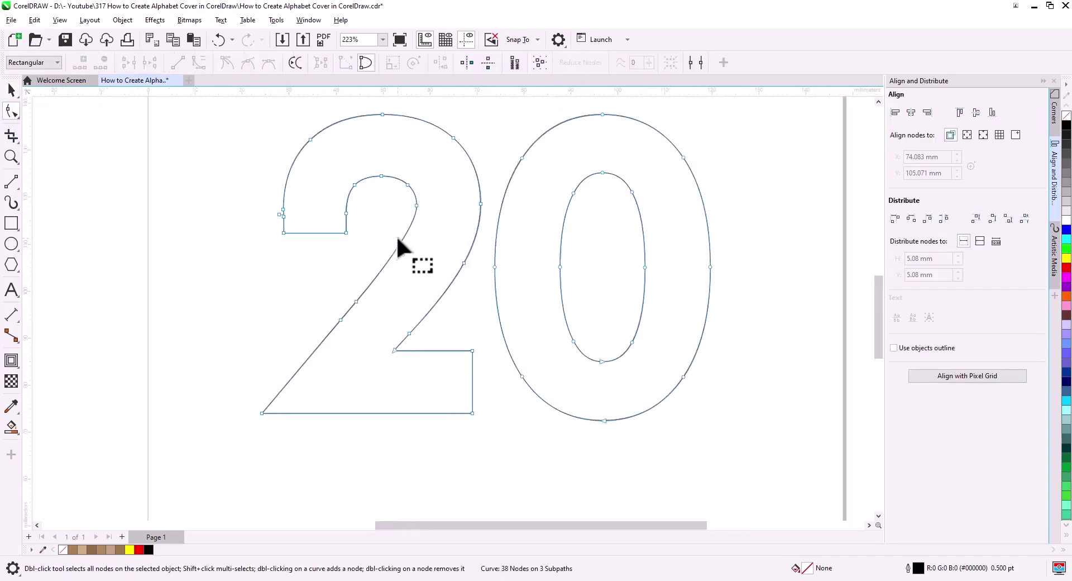
double_click(381, 176)
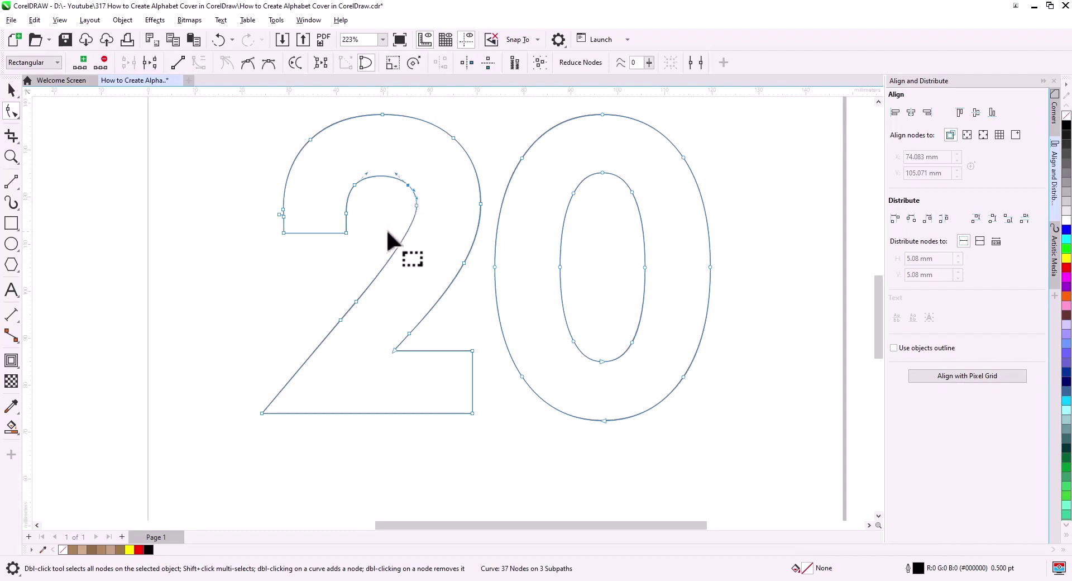
key("Delete")
key("Delete")
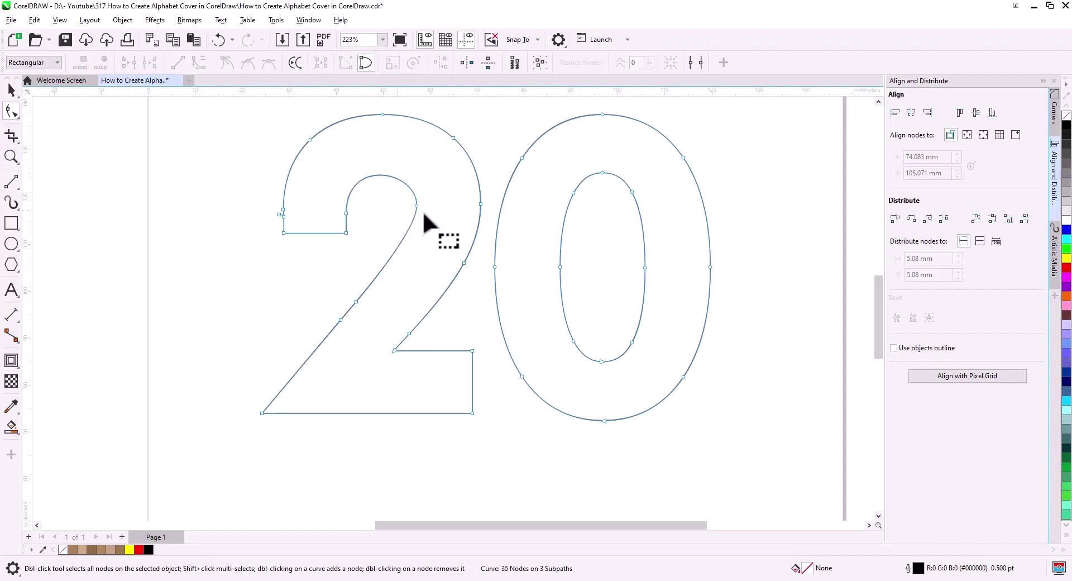
left_click(416, 205)
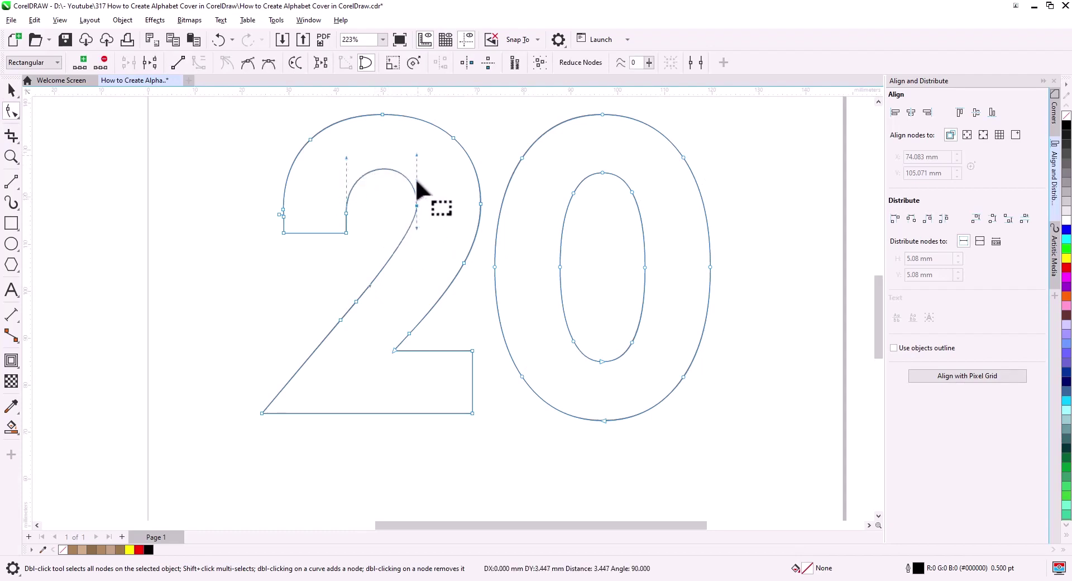
scroll(417, 184, "up", 2)
key("Delete")
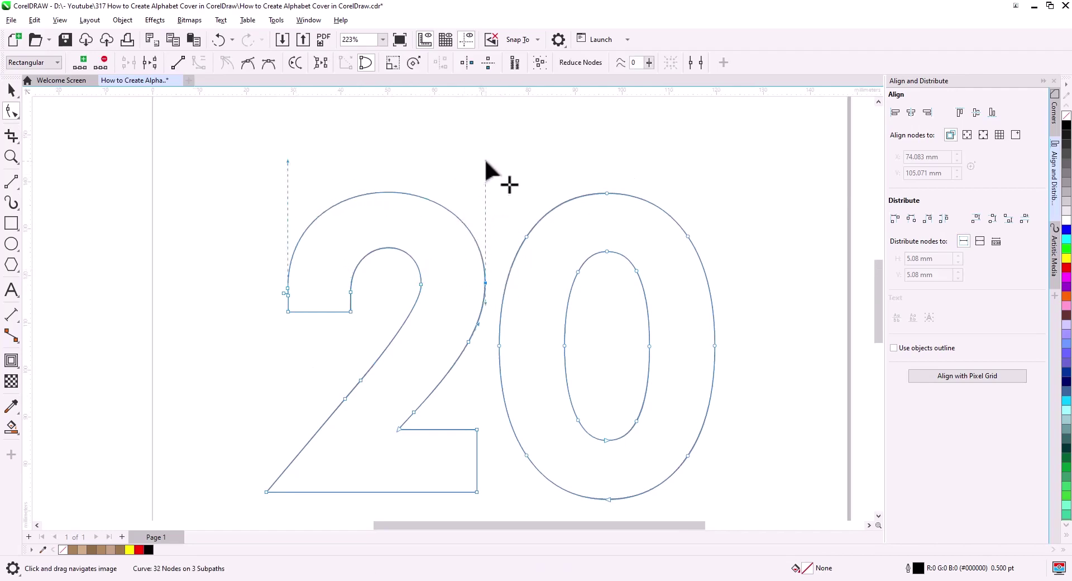
left_click_drag(486, 163, 485, 149)
scroll(447, 286, "down", 2)
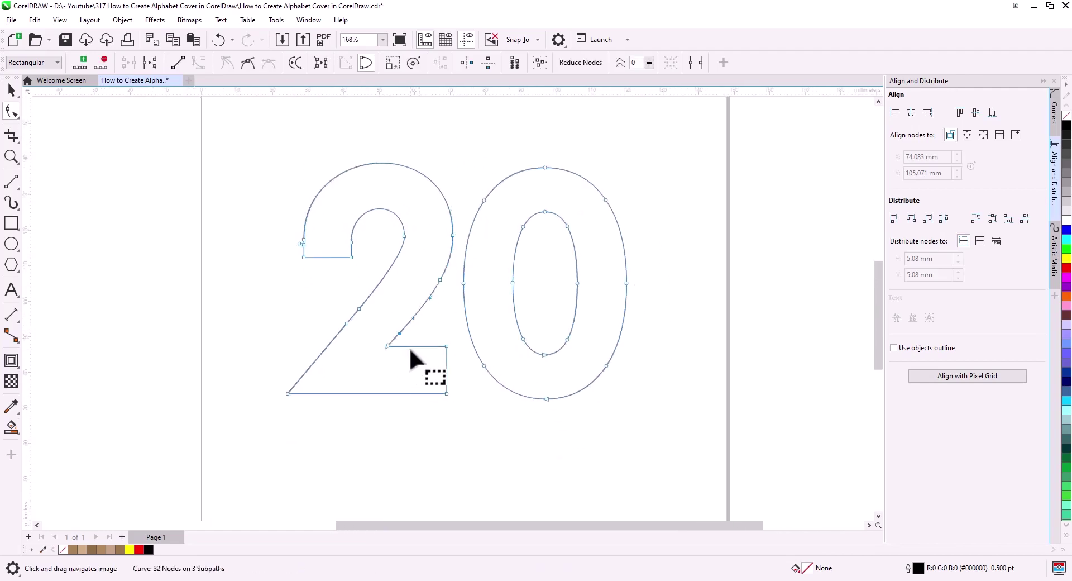
- Straighten the 2's inner diagonal into a line, undoing an extra node deletion
key("Delete")
scroll(387, 343, "up", 2)
left_click_drag(351, 335, 496, 473)
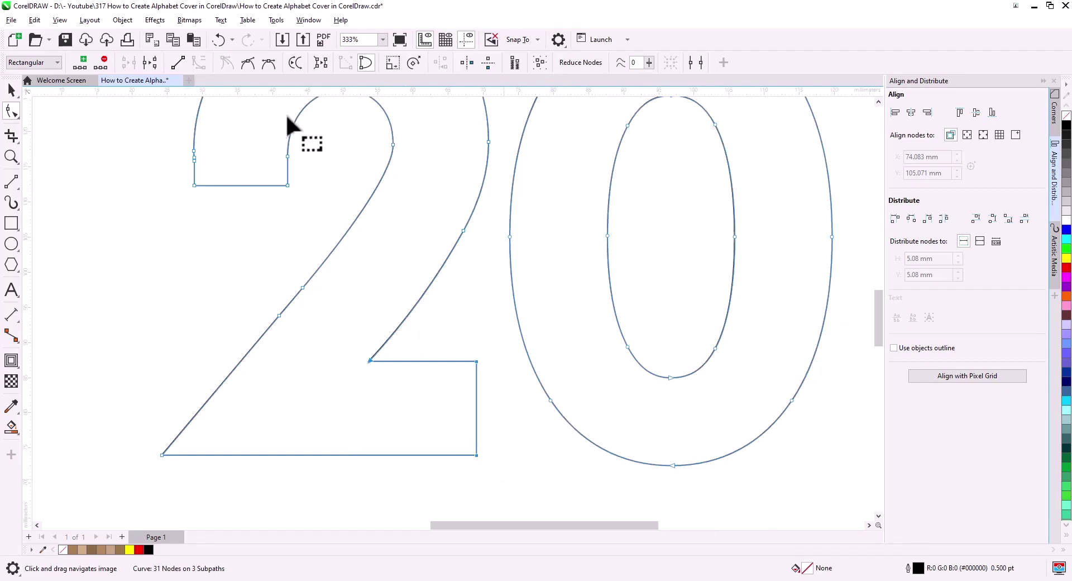
left_click(177, 62)
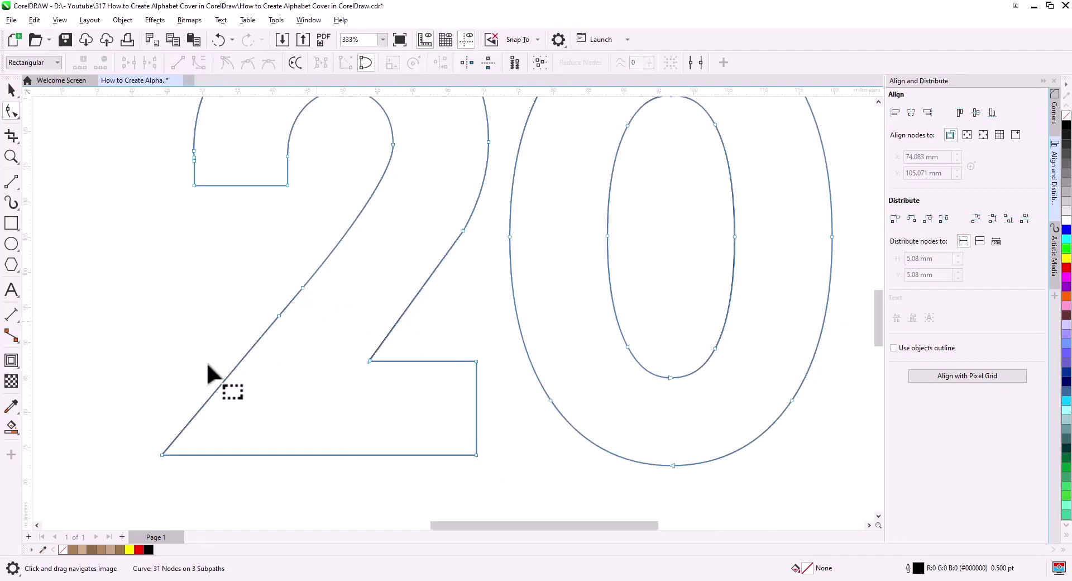
left_click_drag(89, 240, 290, 432)
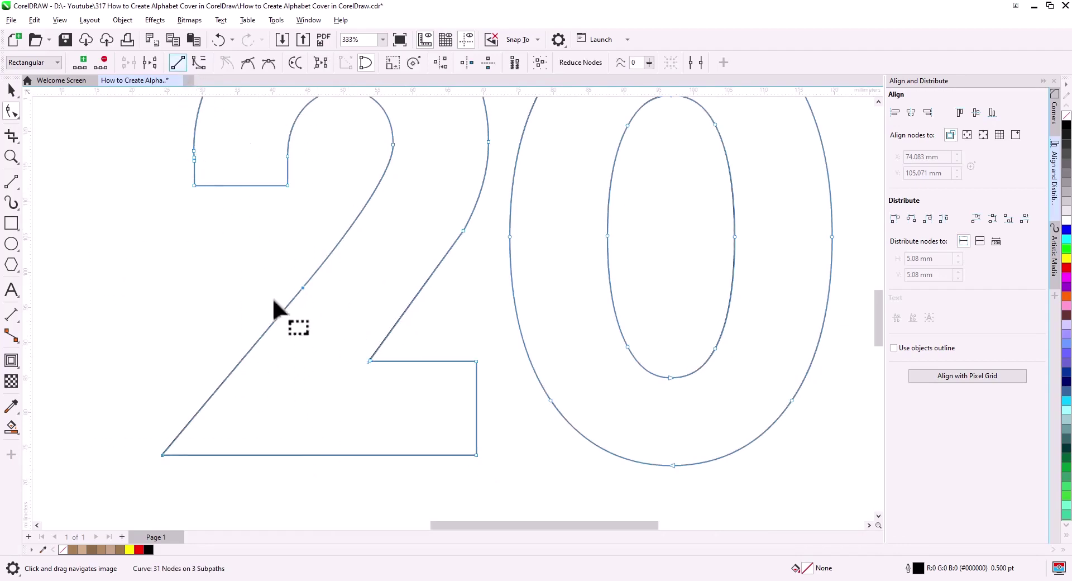
key("Delete")
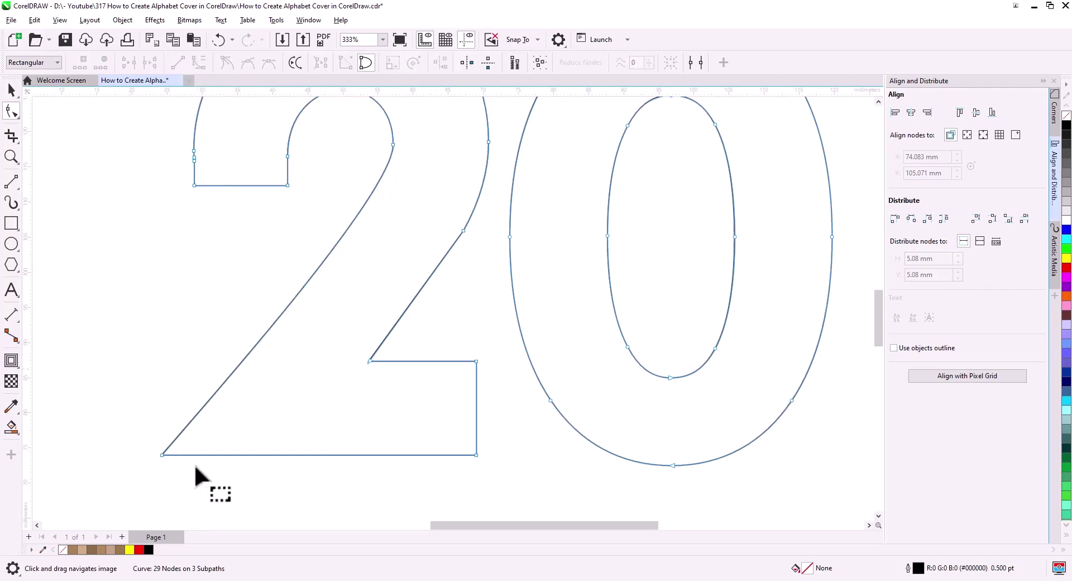
key("ctrl+z")
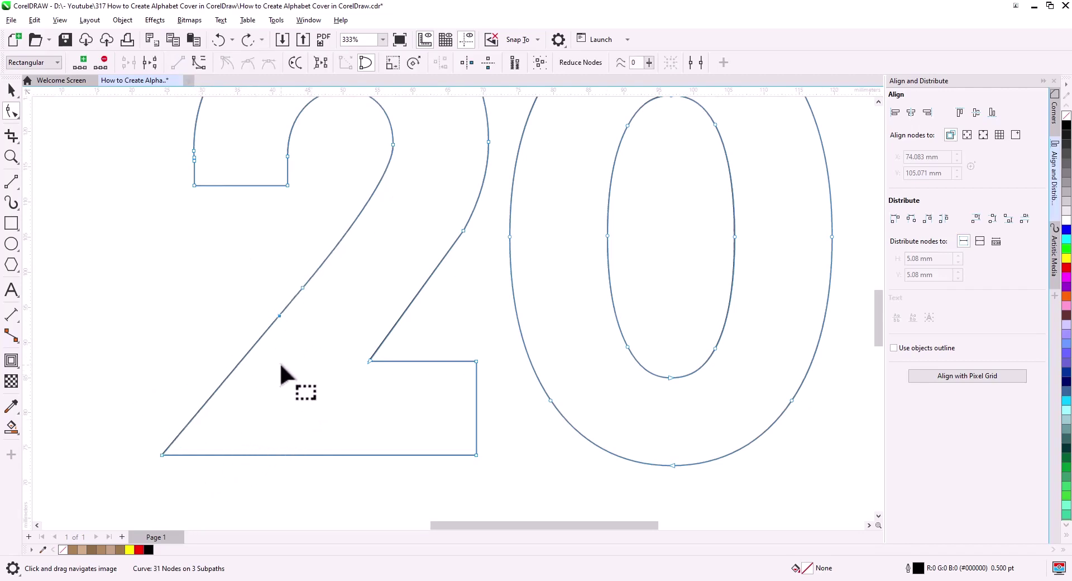
- Draw a rectangle in the 2's base notch and stretch it left past the diagonal
left_click(11, 222)
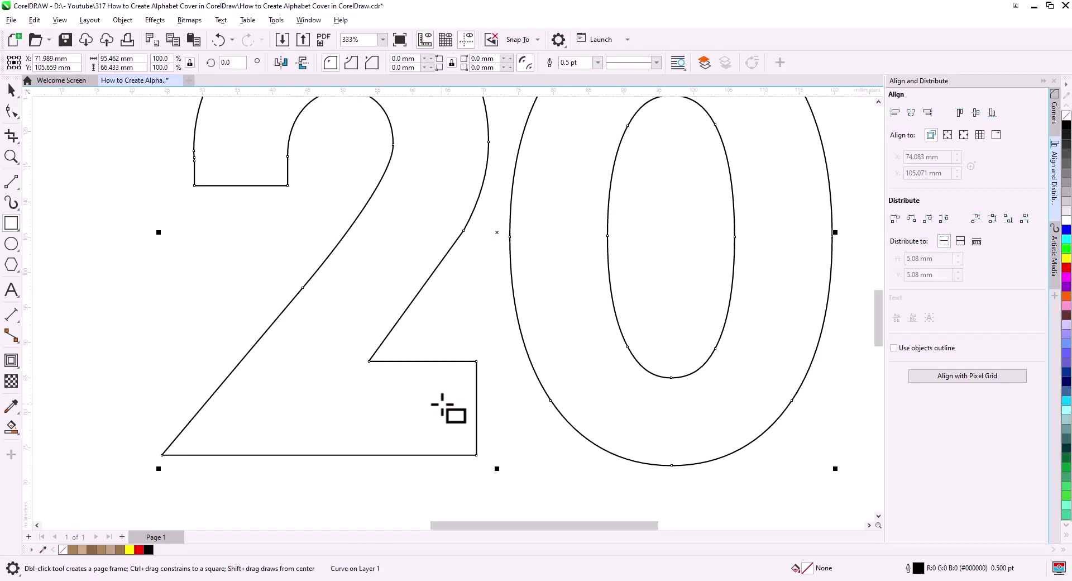
mouse_move(476, 361)
left_mouse_down()
mouse_move(389, 454)
mouse_move(372, 455)
left_mouse_up()
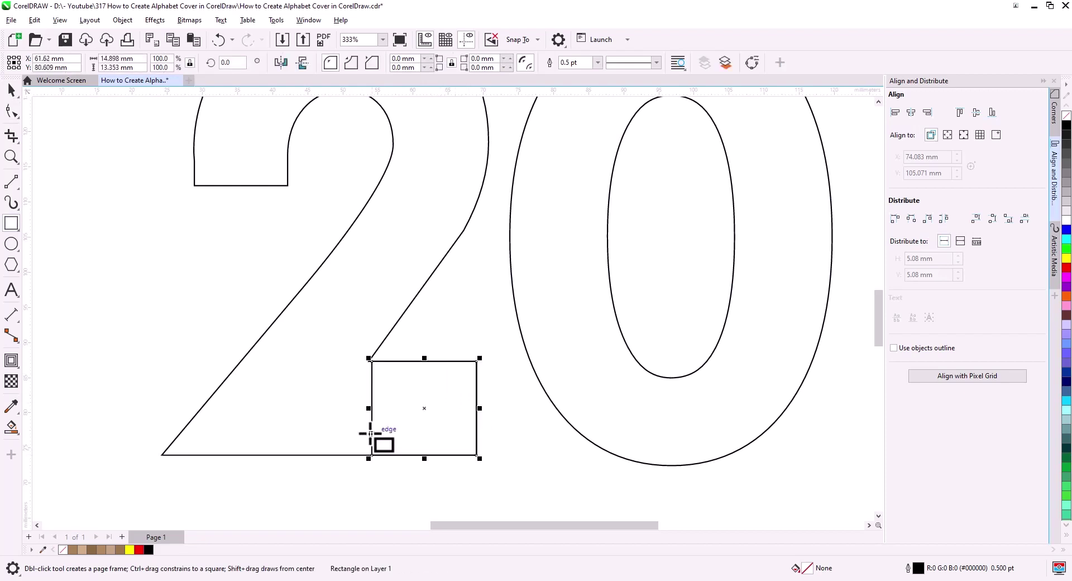
left_click_drag(371, 407, 213, 411)
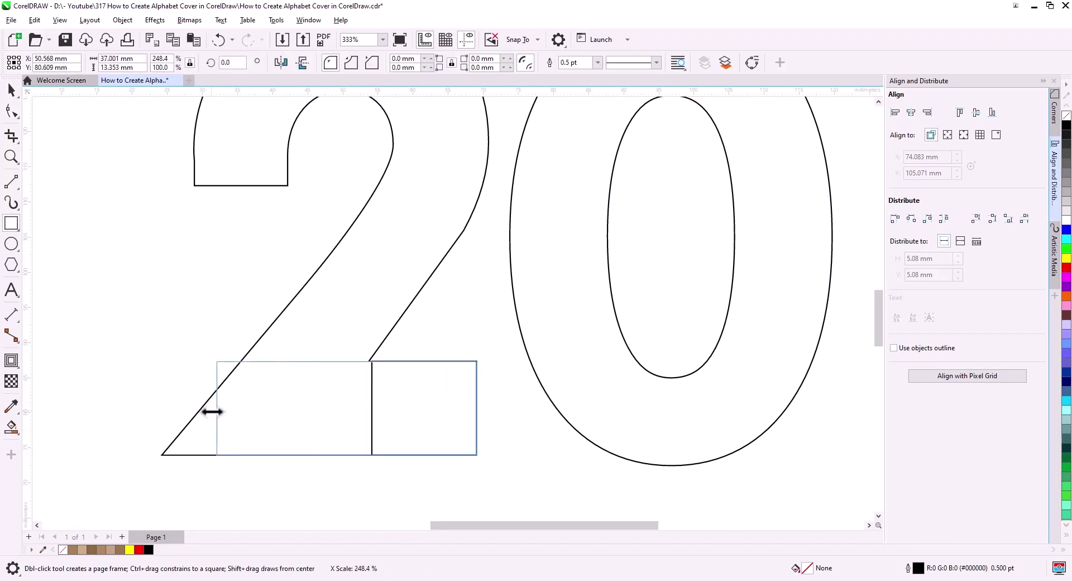
left_click(11, 90)
left_click(120, 304)
scroll(290, 408, "down", 2)
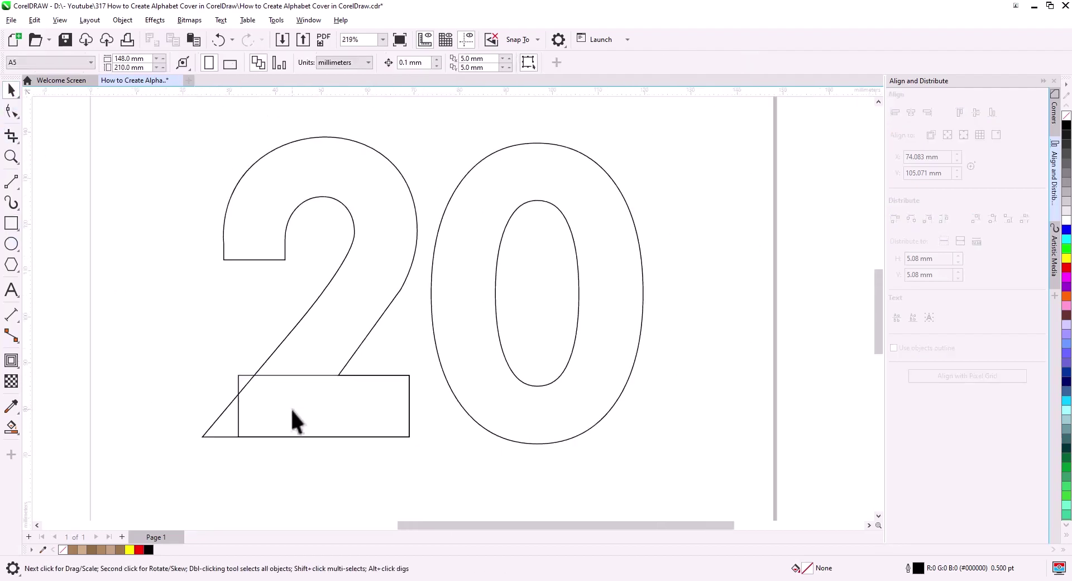
left_click_drag(372, 395, 304, 431)
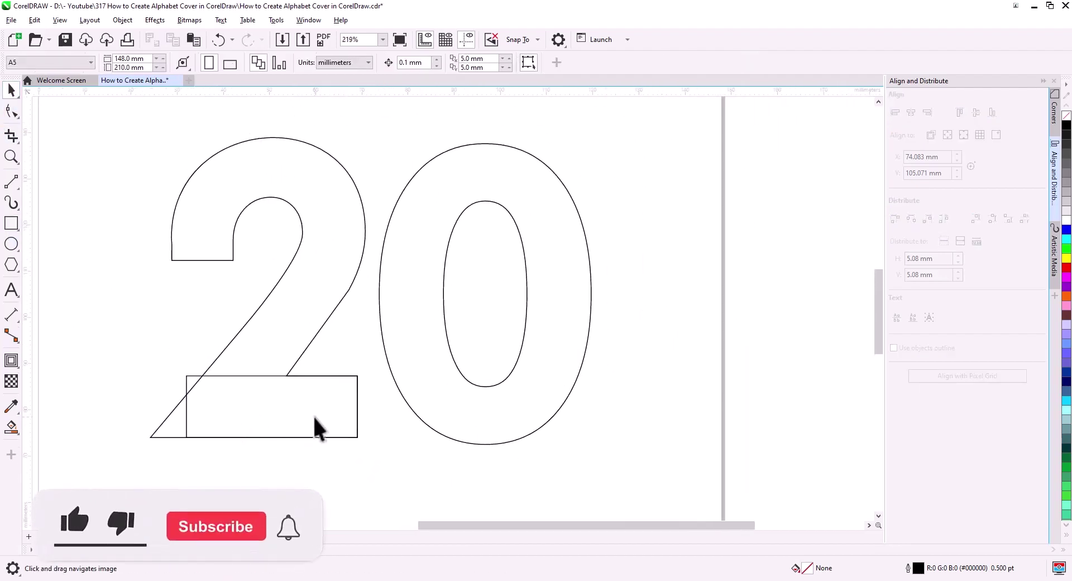
- Draw a horizontal line across the 0 and centre it vertically on the 20
left_click(11, 181)
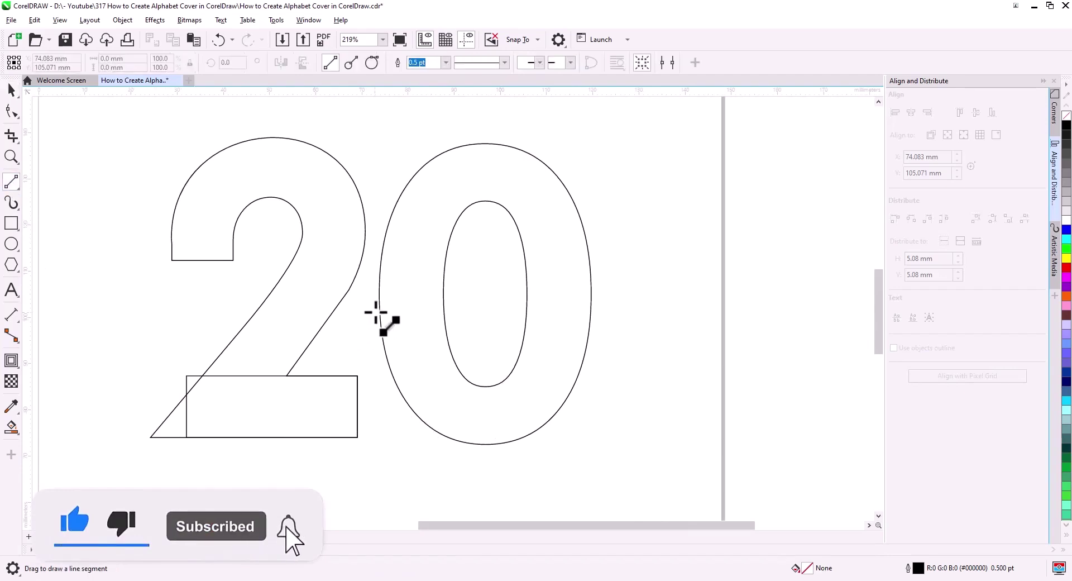
left_click_drag(370, 283, 654, 283)
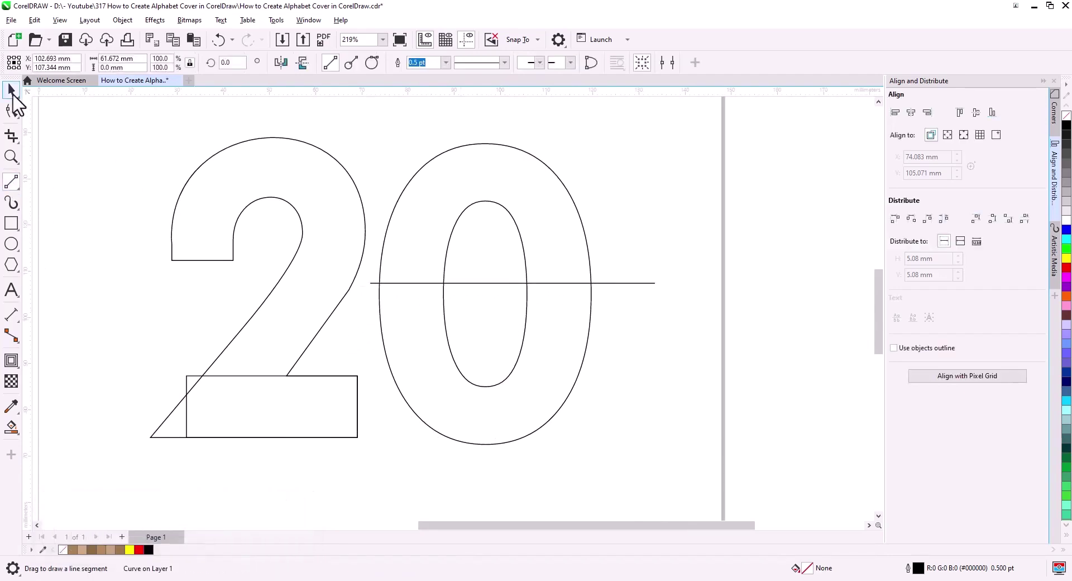
left_click(13, 93)
left_click(525, 320, "shift")
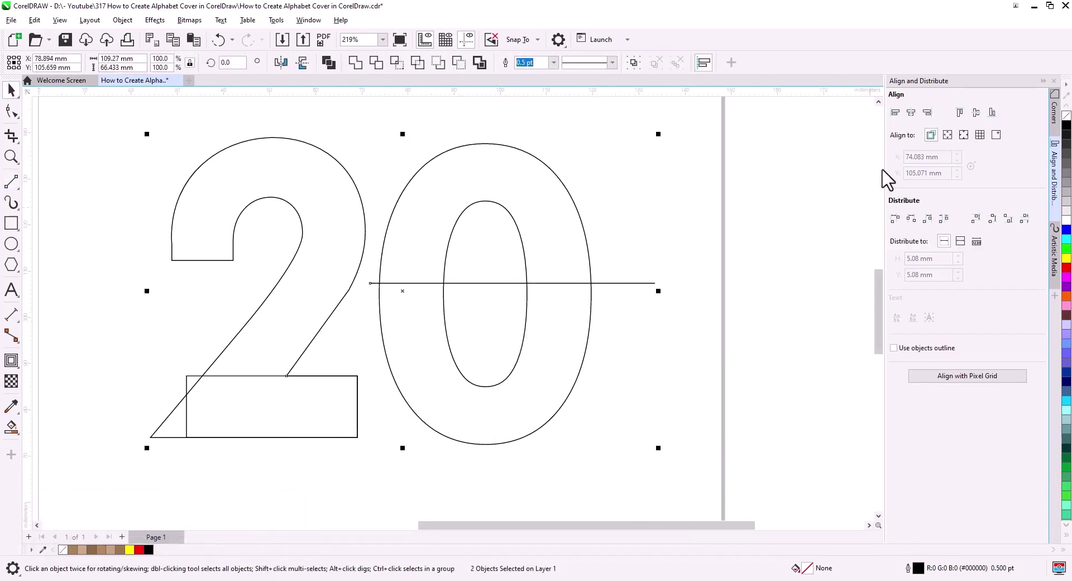
left_click(982, 112)
left_click(46, 196)
- Draw a vertical line through the 0, break the 20 apart, and centre the line on the 0
left_click(12, 181)
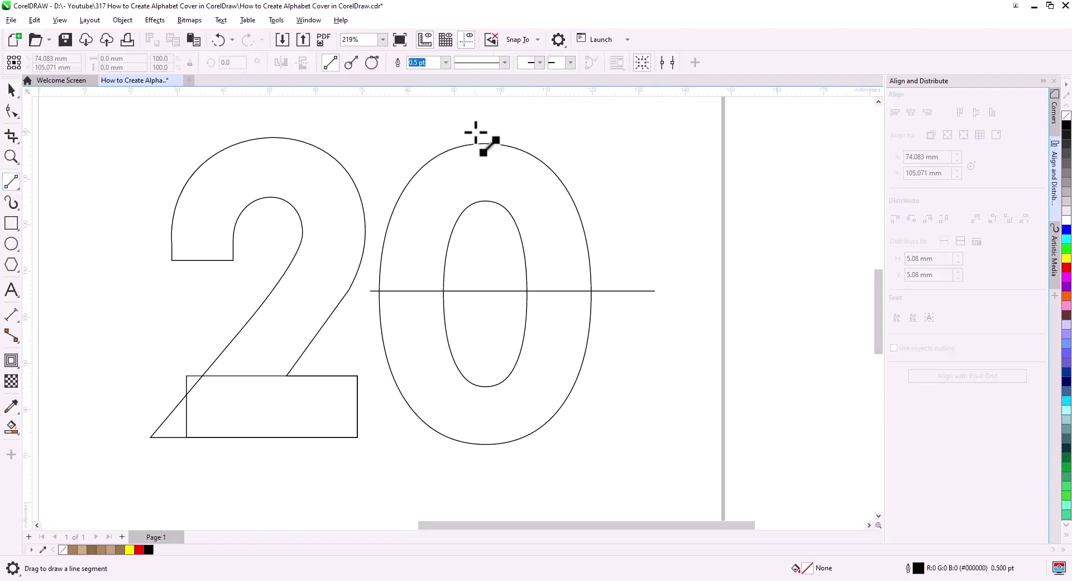
left_click_drag(480, 132, 480, 475)
left_click(13, 90)
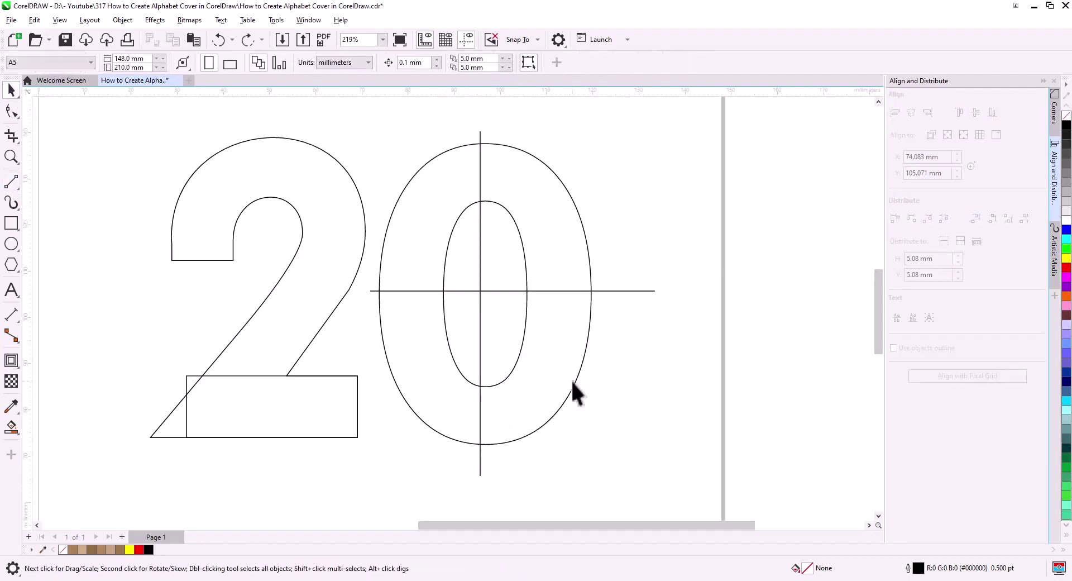
left_click(571, 385)
right_click(573, 386)
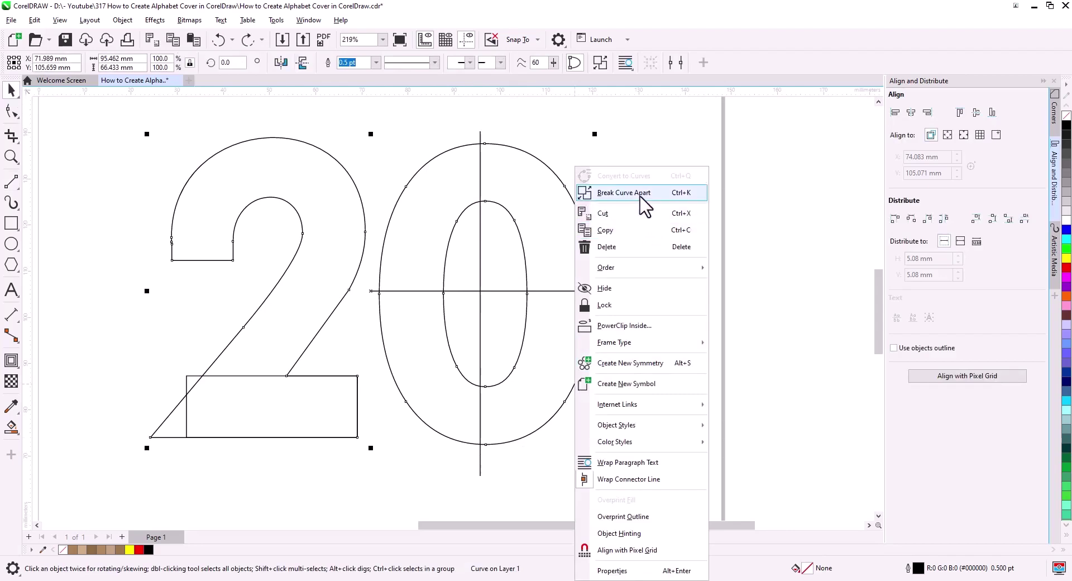
left_click(620, 192)
left_click(641, 342)
left_click(481, 426)
left_click(531, 430, "shift")
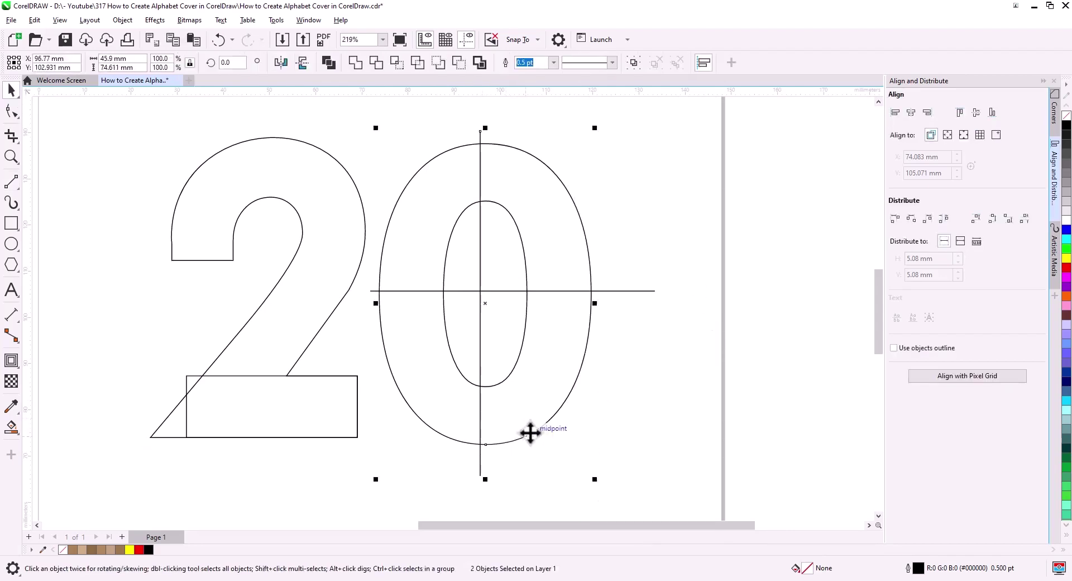
left_click(911, 113)
left_click(674, 397)
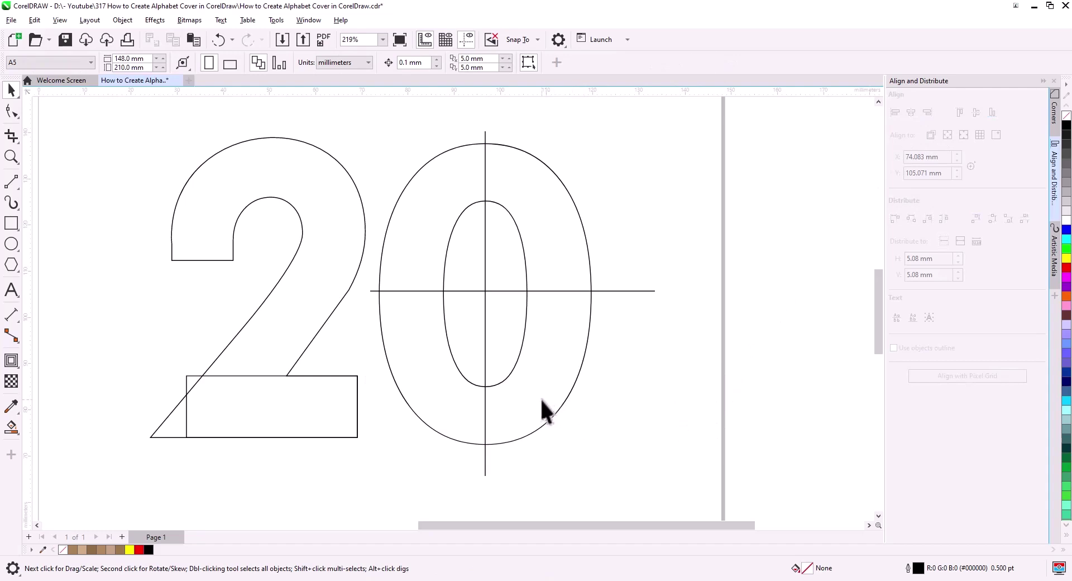
- Smart Fill the lower-left and lower-right regions of the 0 green
left_click(12, 430)
left_click(55, 444)
left_click(416, 362)
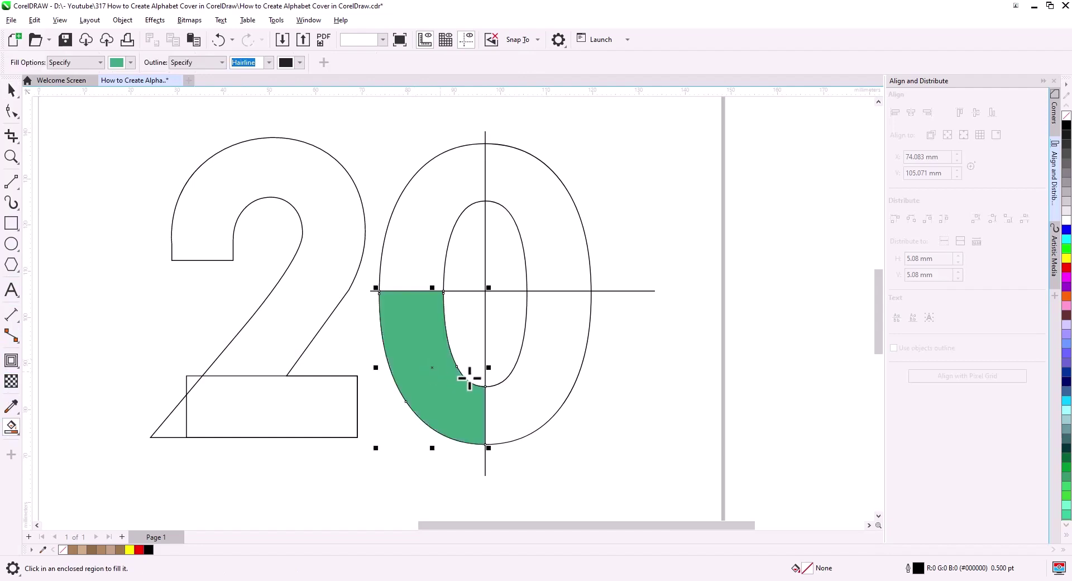
left_click(553, 375)
left_click(11, 89)
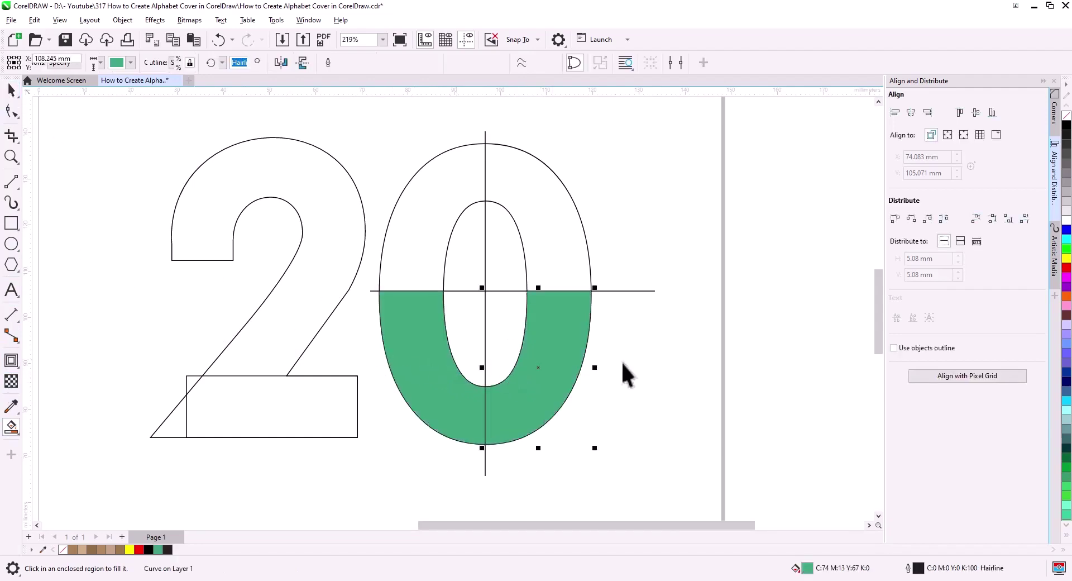
left_click(517, 248)
left_click(525, 255)
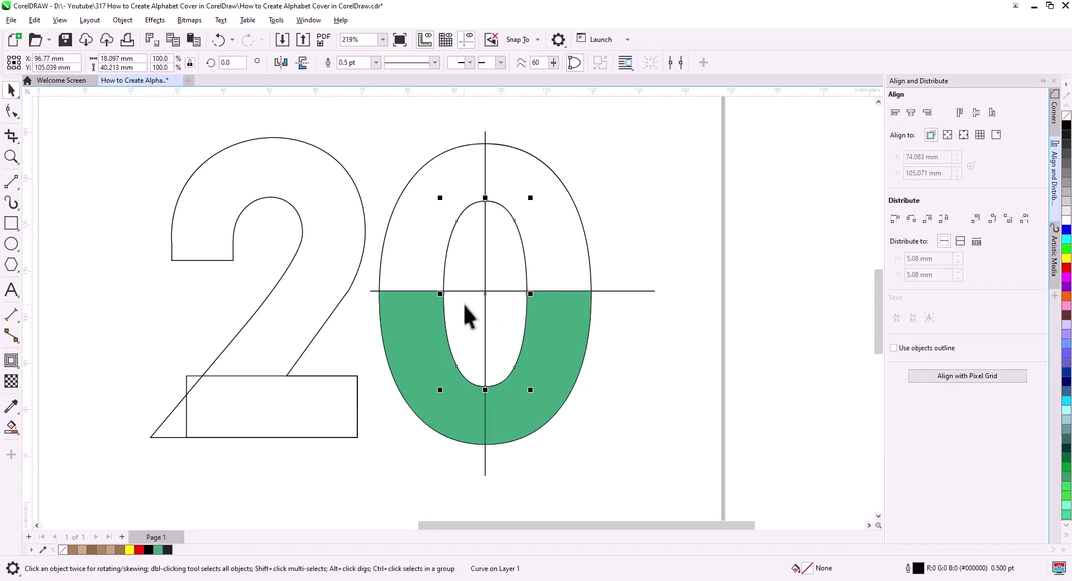
scroll(468, 303, "up", 3)
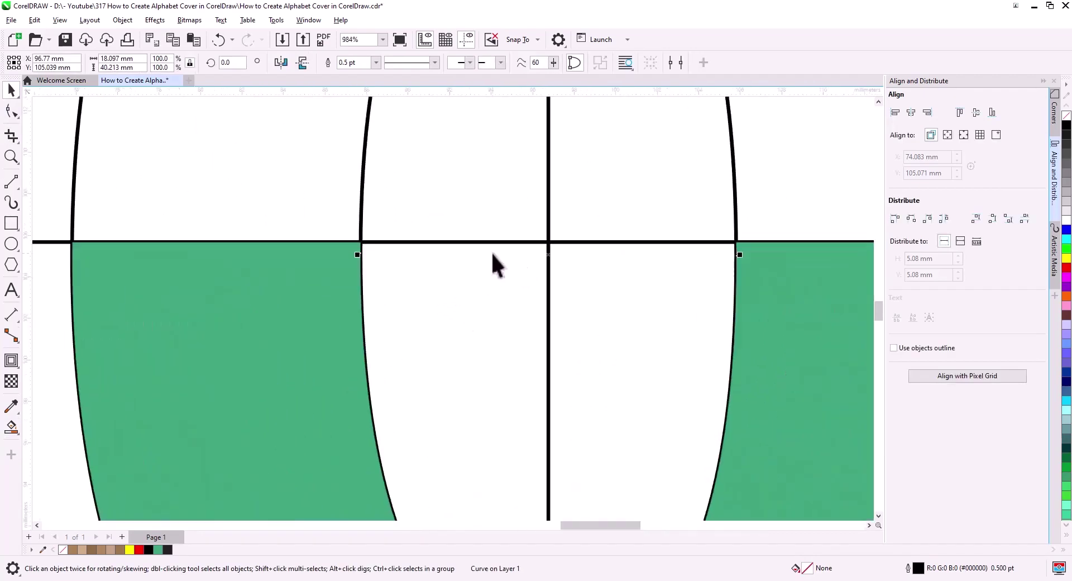
key("F10")
mouse_move(306, 227)
left_mouse_down()
mouse_move(735, 288)
mouse_move(735, 241)
left_mouse_up()
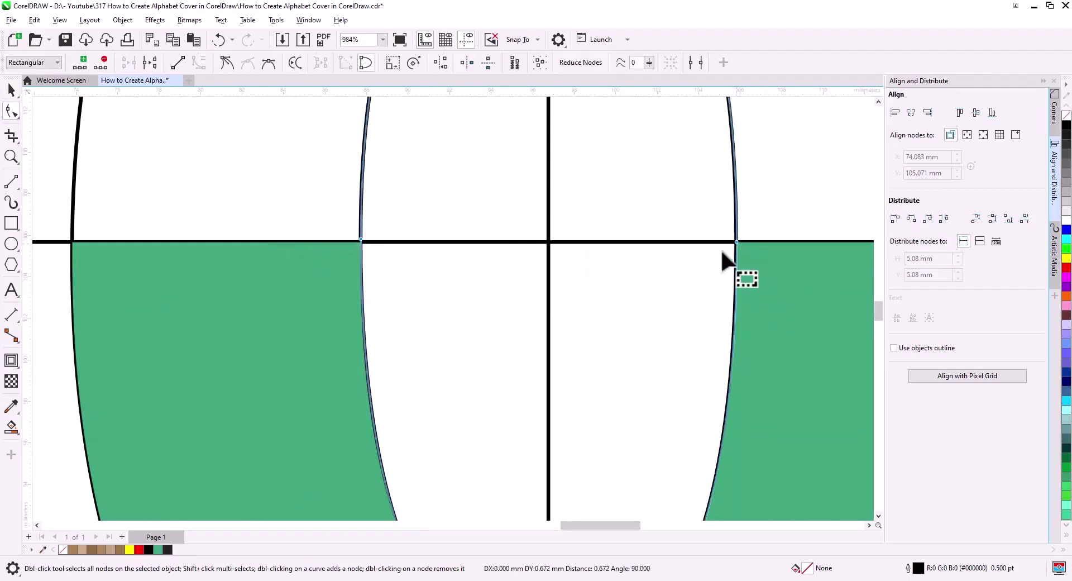
scroll(299, 273, "down", 3)
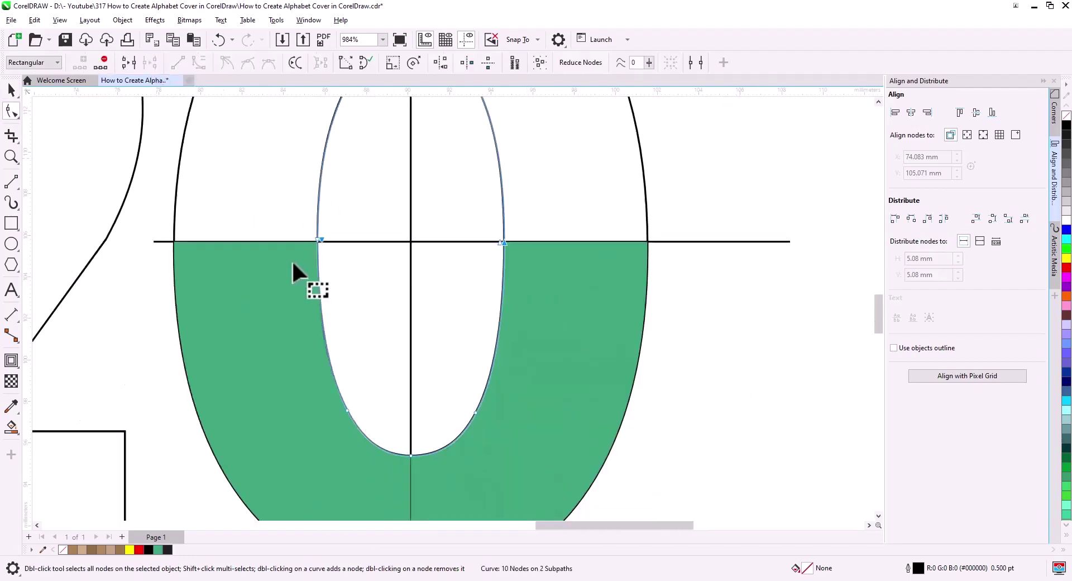
scroll(321, 310, "down", 2)
scroll(321, 309, "up", 3)
left_click(229, 254)
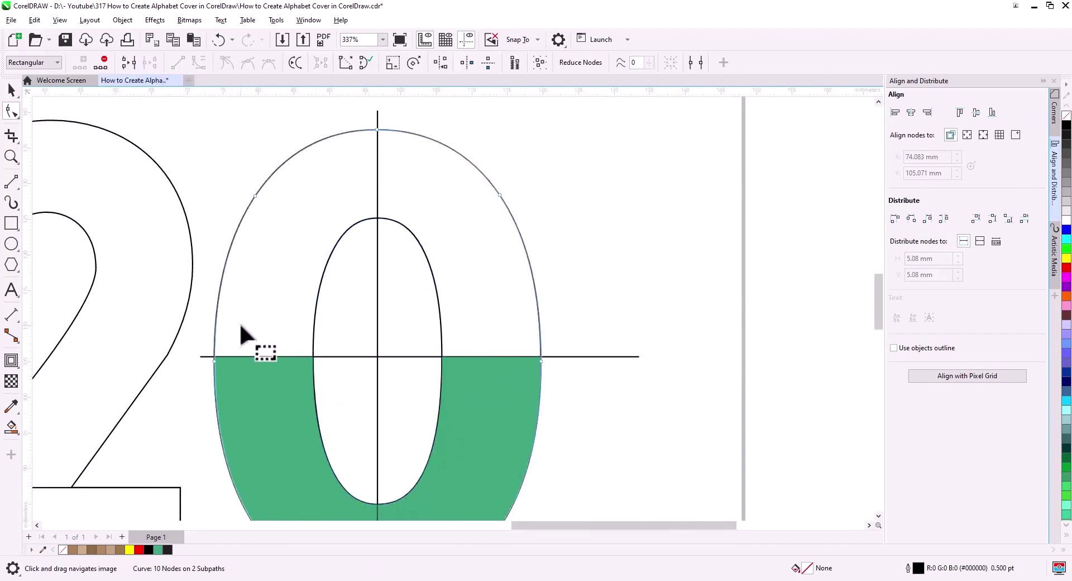
left_click(246, 357)
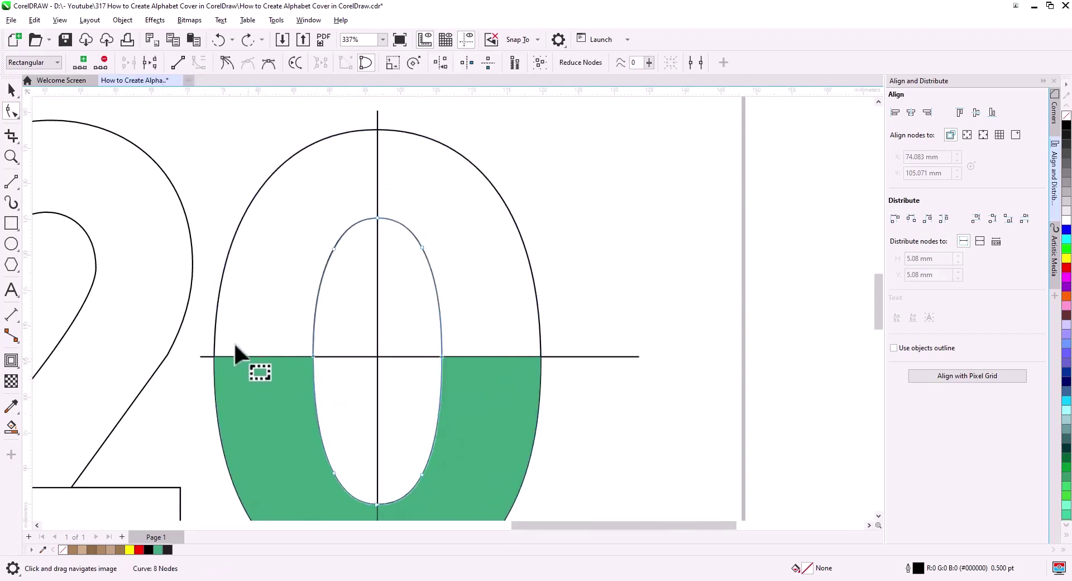
key("ctrl+a")
key("space")
left_click(495, 196)
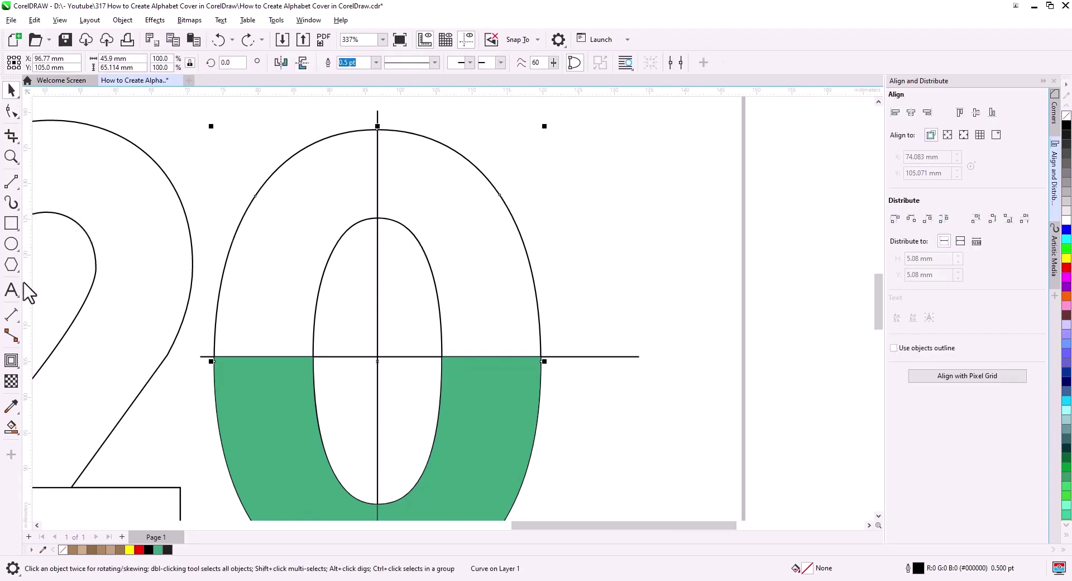
- Add a 1 mm inside contour to the 0's outer curve and break it apart
left_click(12, 358)
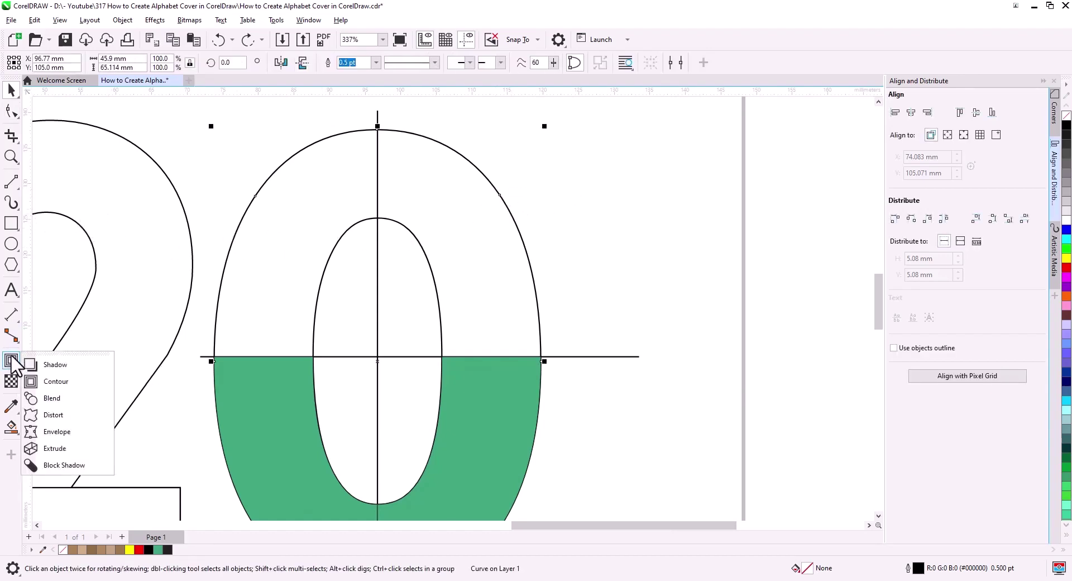
left_click(55, 380)
left_click(291, 63)
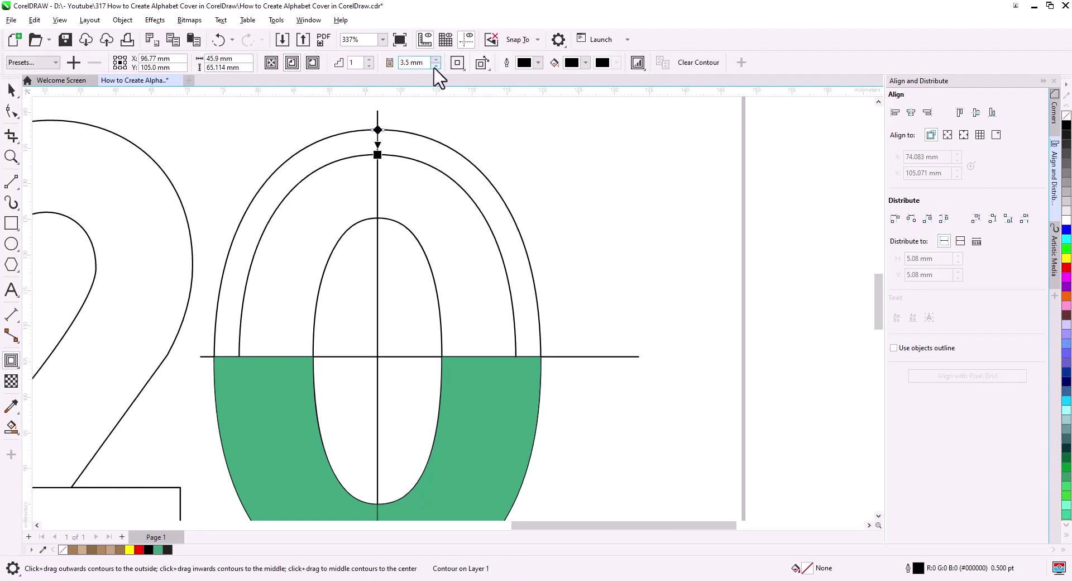
left_click(435, 66)
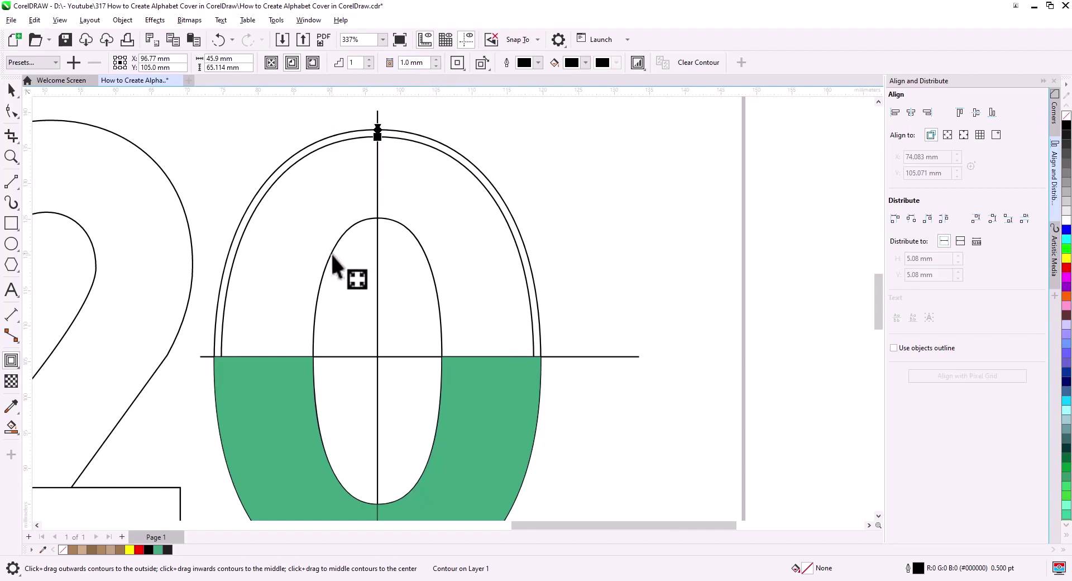
left_click(11, 89)
left_click(584, 162)
left_click(431, 267)
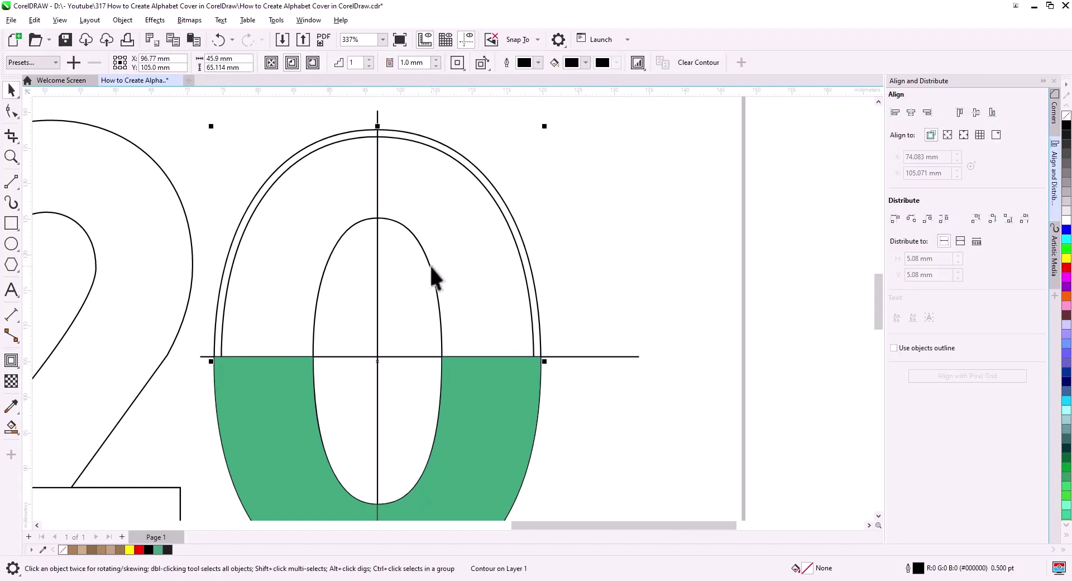
right_click(505, 224)
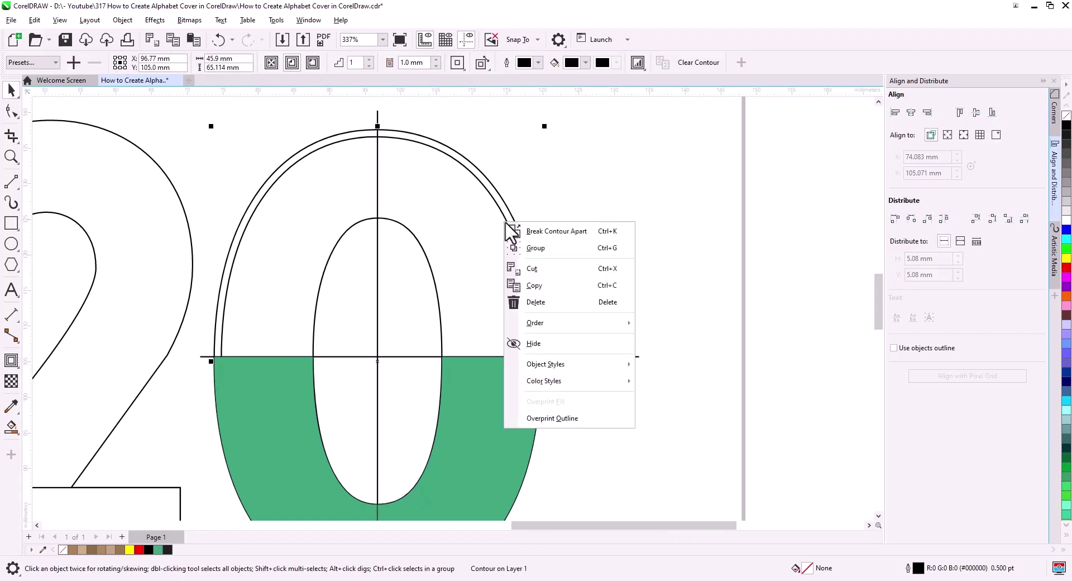
left_click(629, 191)
- Add an outside contour to the 0's inner ellipse and delete both original outlines
left_click(435, 282)
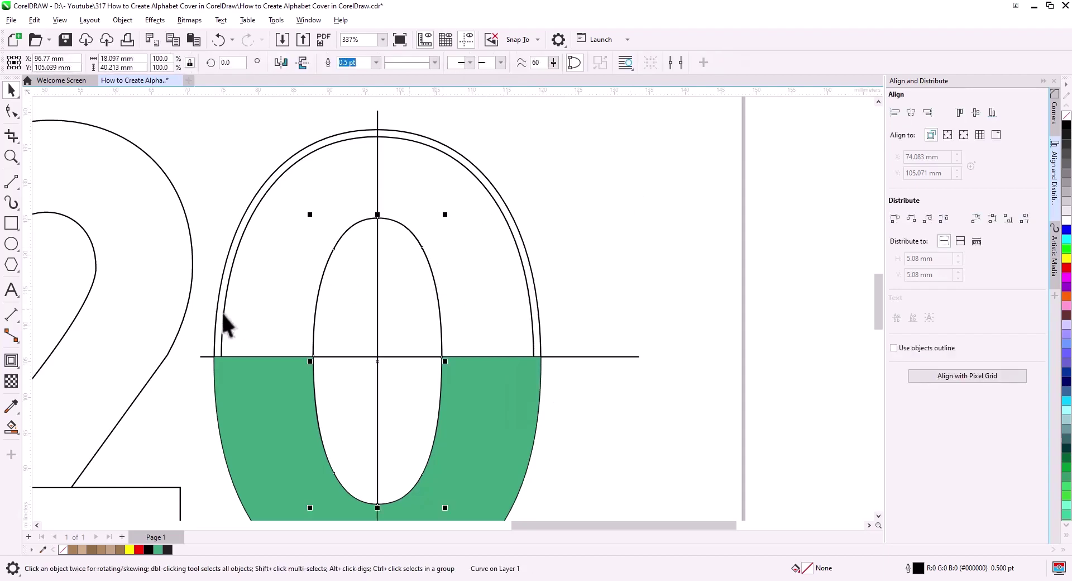
left_click(12, 360)
left_click(312, 61)
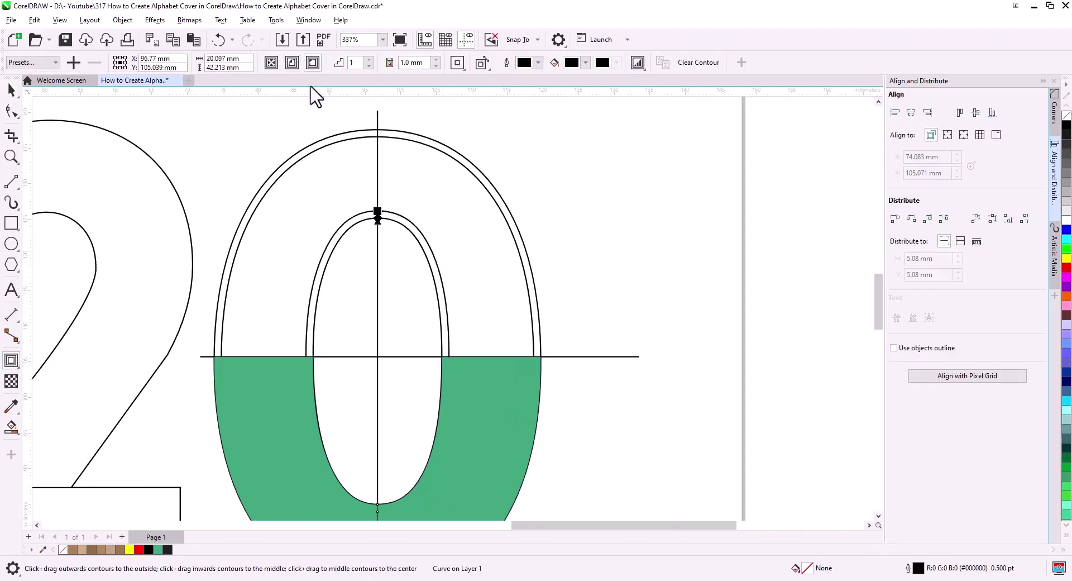
left_click(11, 89)
right_click(439, 268)
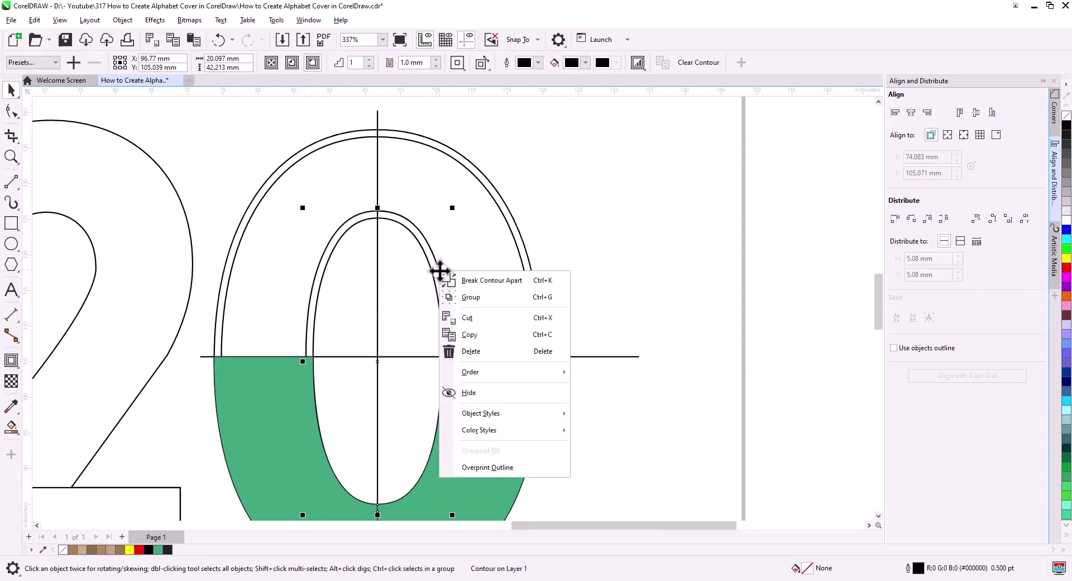
key("Escape")
key("Escape")
left_click(439, 307)
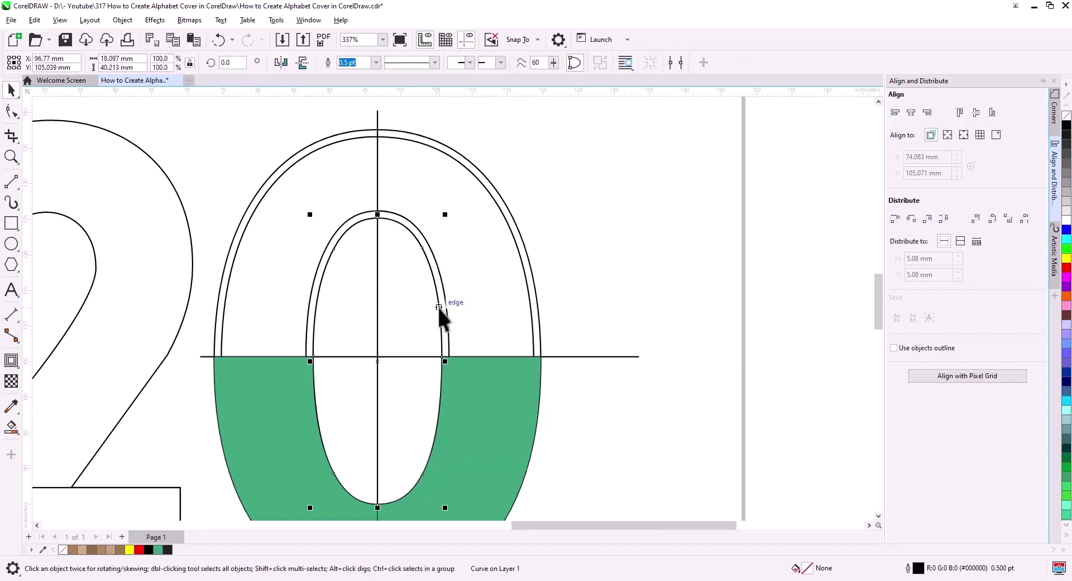
key("Delete")
left_click(534, 273)
key("Delete")
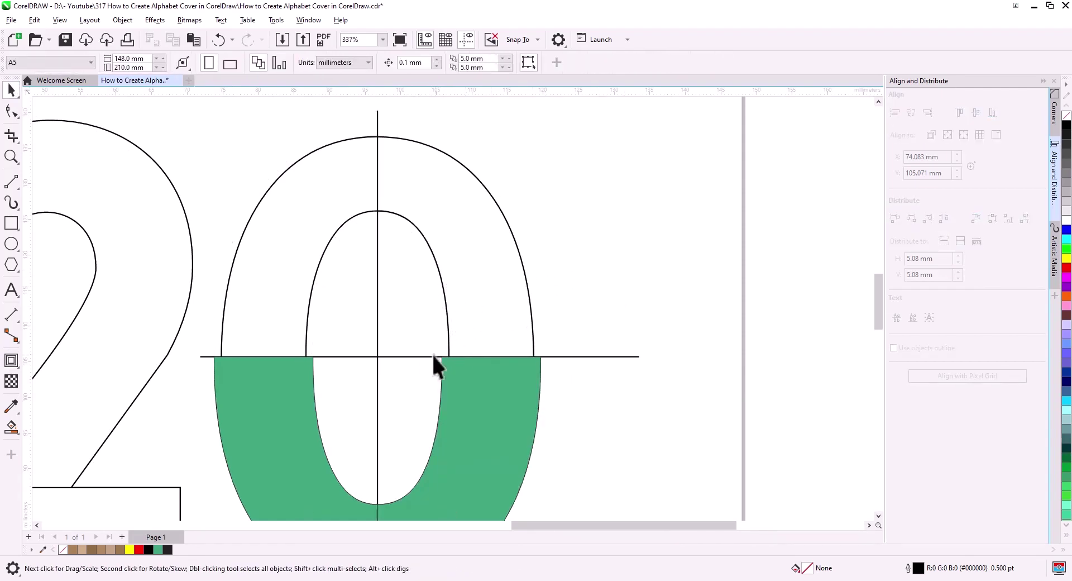
left_click(312, 324)
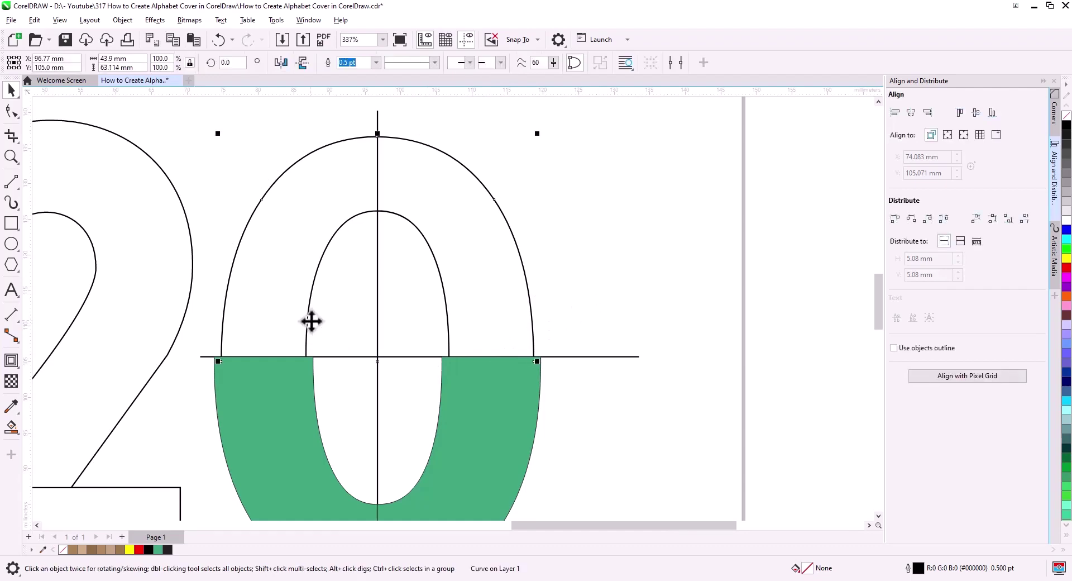
- Move the outer curve's bottom nodes onto the horizontal line and break the inner curve there
left_click(11, 111)
scroll(301, 385, "up", 2)
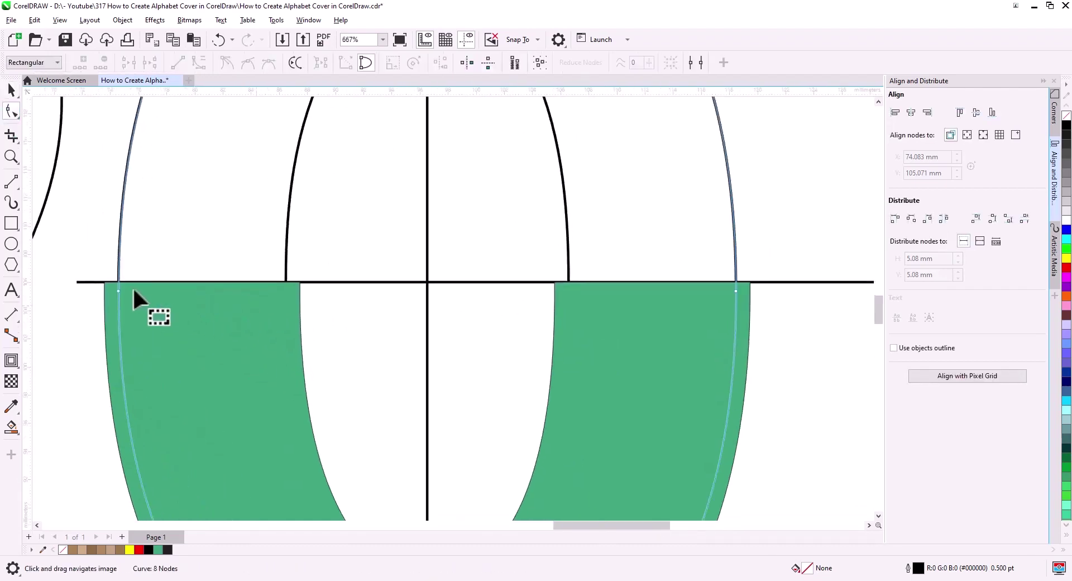
left_click_drag(83, 263, 770, 338)
left_click_drag(734, 290, 734, 280)
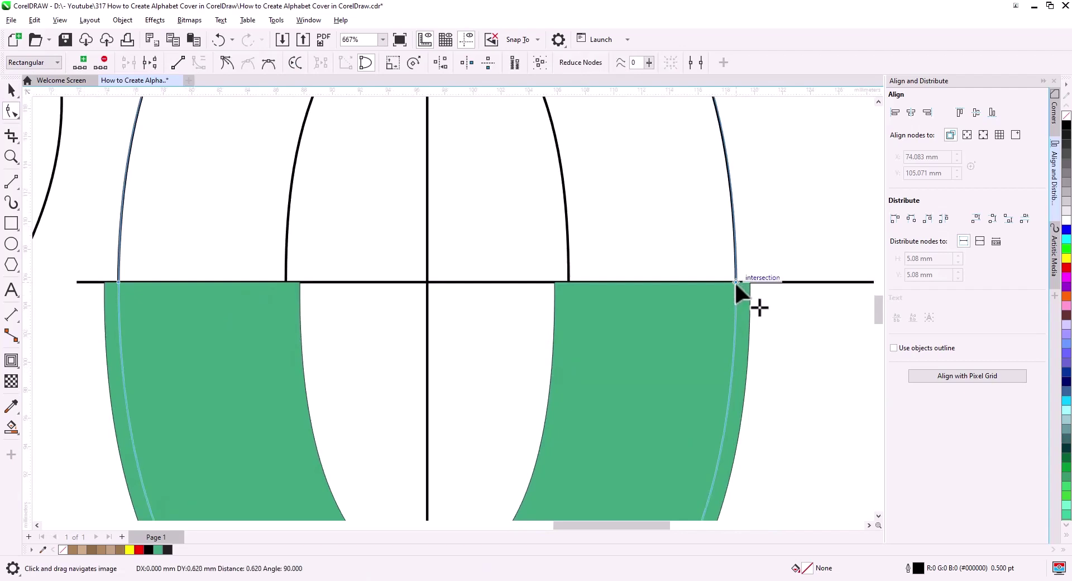
left_click(287, 213)
left_click_drag(608, 311, 608, 312)
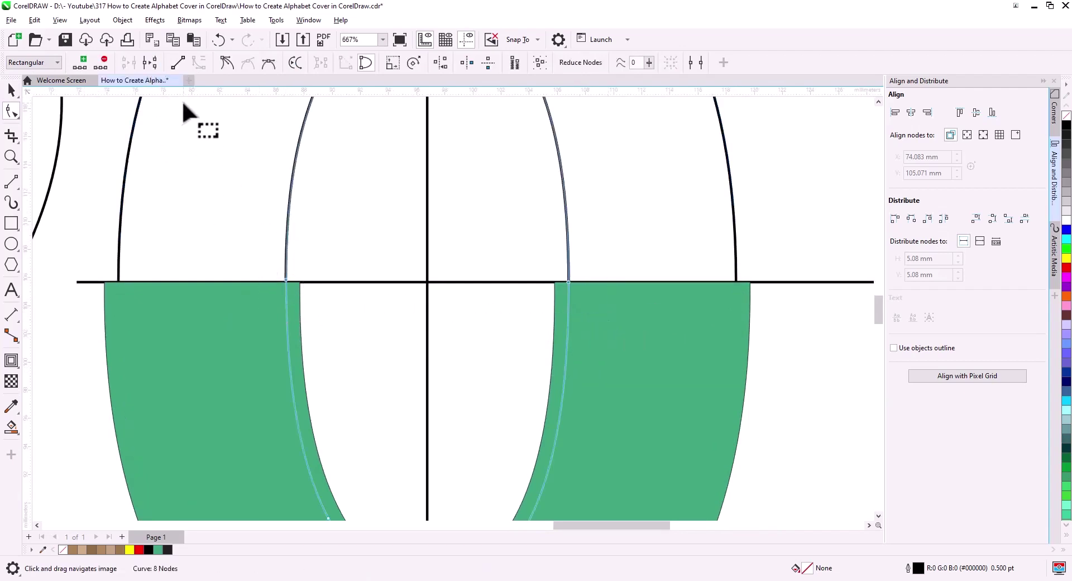
left_click(150, 62)
scroll(142, 160, "down", 1)
scroll(172, 174, "down", 1)
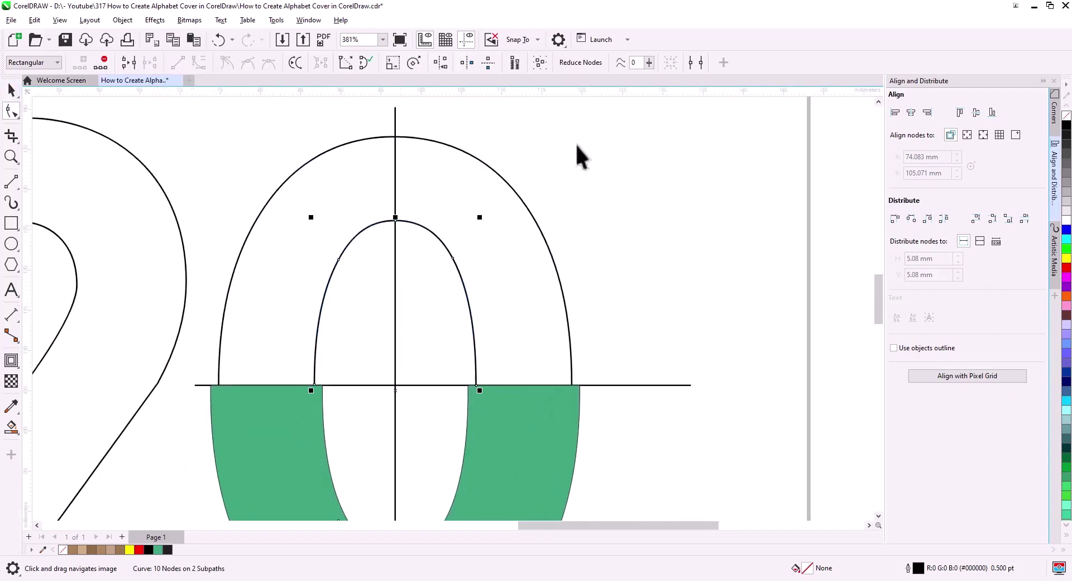
- Break the outer and inner arch curves apart from the 0's green bowl
right_click(567, 301)
left_click(555, 184)
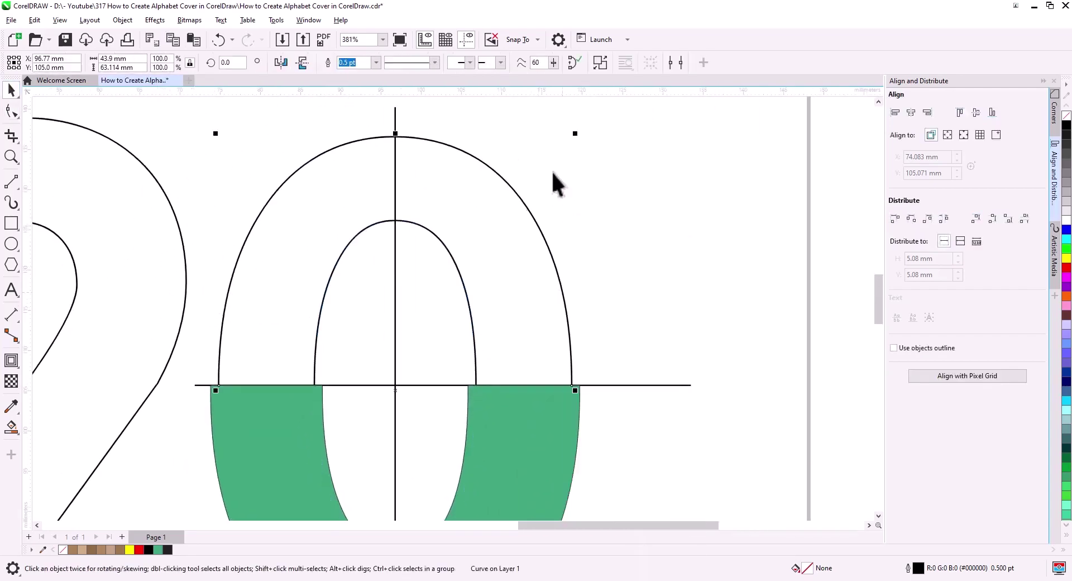
left_click(475, 324)
right_click(470, 320)
left_click(541, 223)
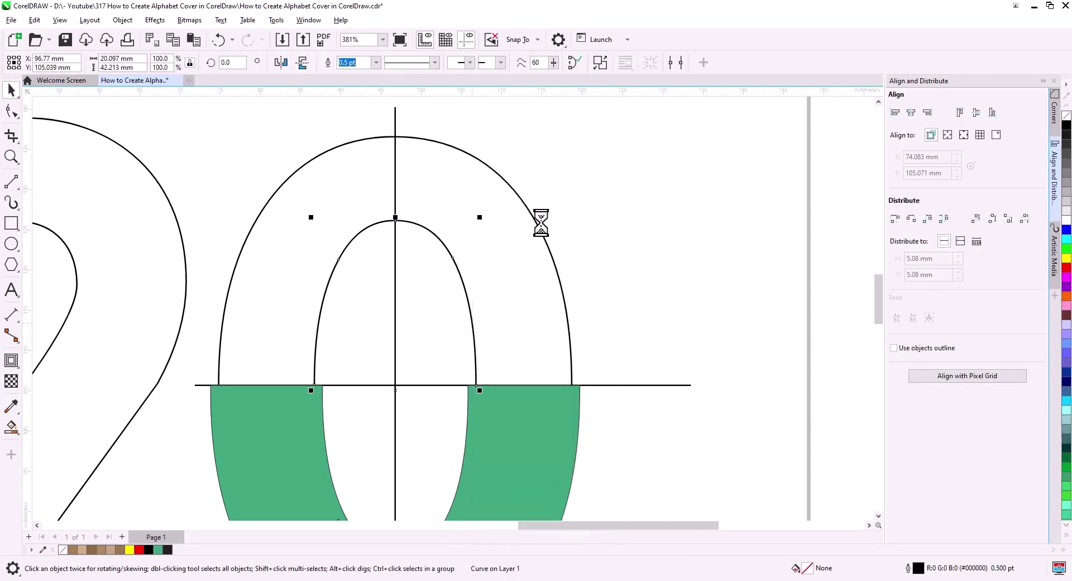
scroll(480, 261, "down", 1)
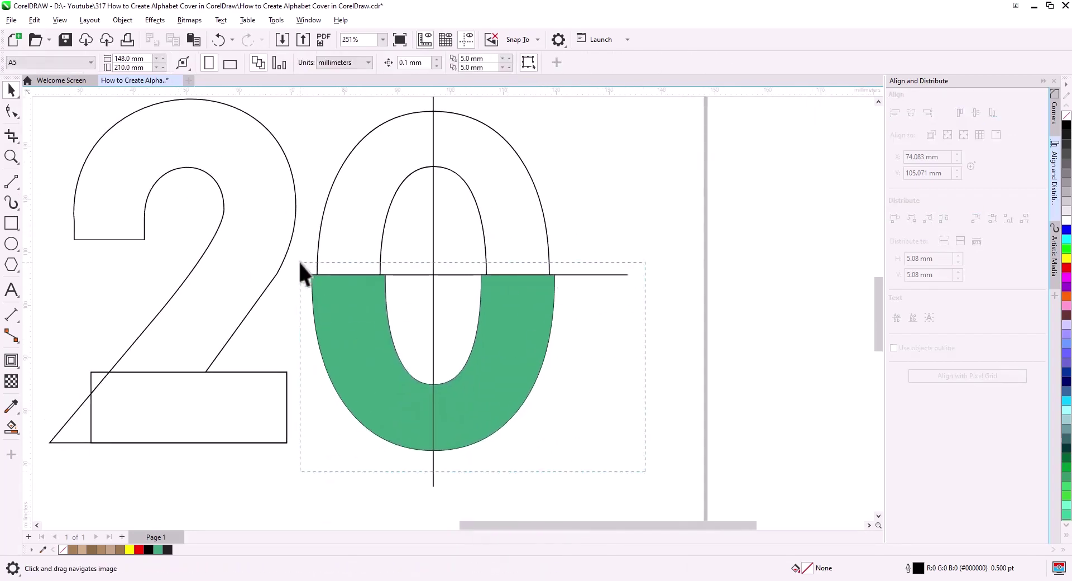
- Delete the horizontal and vertical guide lines crossing the 0
left_click_drag(300, 262, 300, 262)
key("Delete")
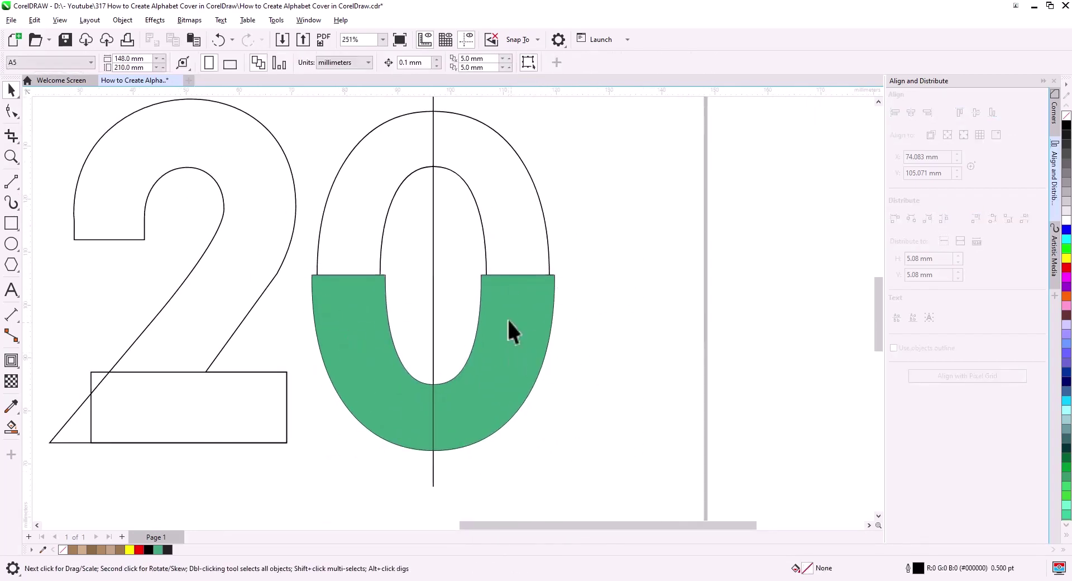
left_click(433, 303)
key("Delete")
- Select both arches of the 0 and move them upward, away from the green bowl
left_click_drag(484, 246, 493, 231)
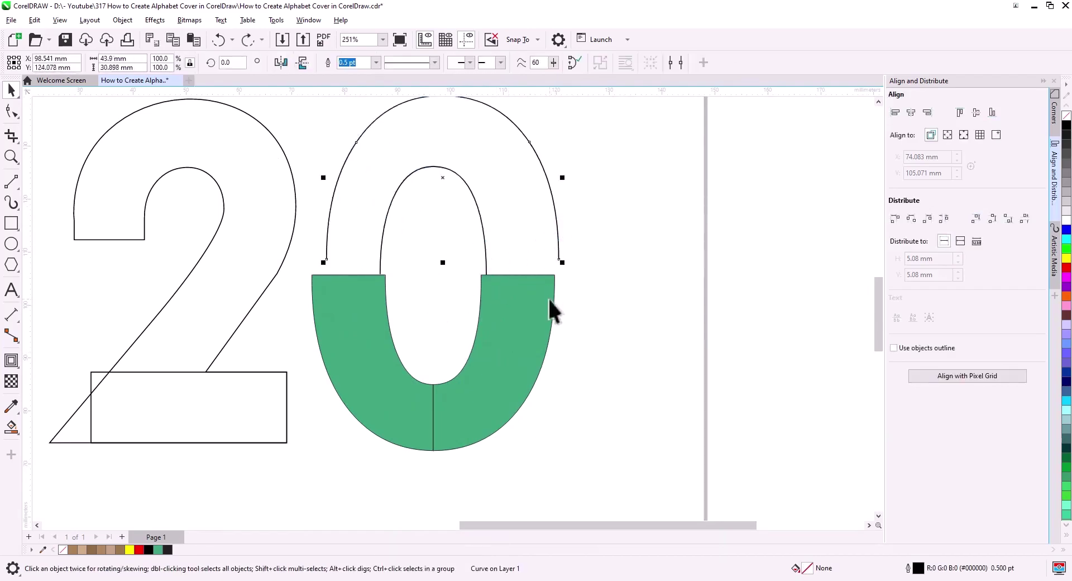
left_click_drag(587, 247, 579, 318)
left_click(458, 256)
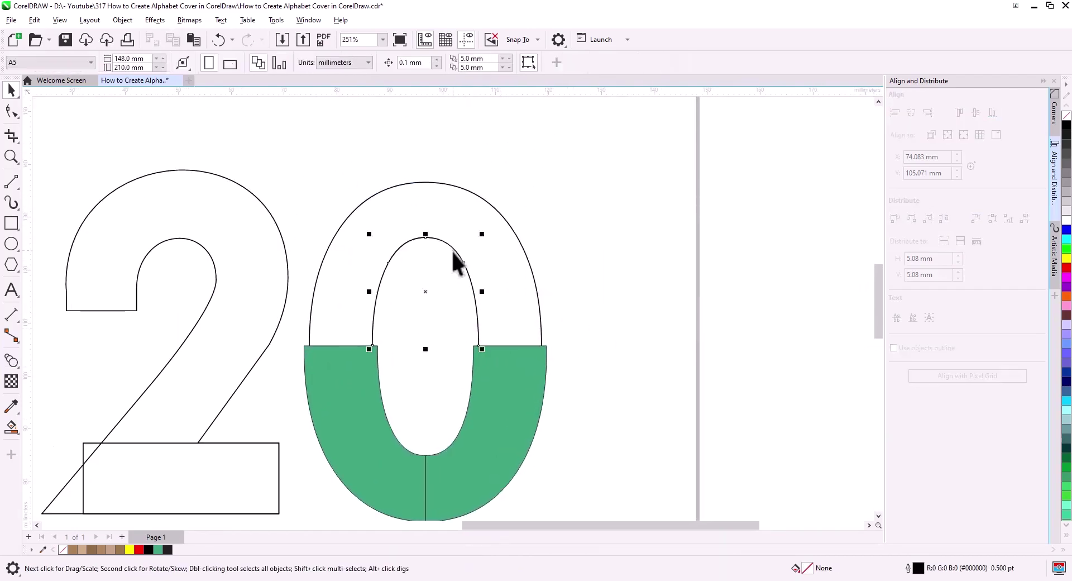
left_click(516, 235, "shift")
scroll(452, 282, "down", 2)
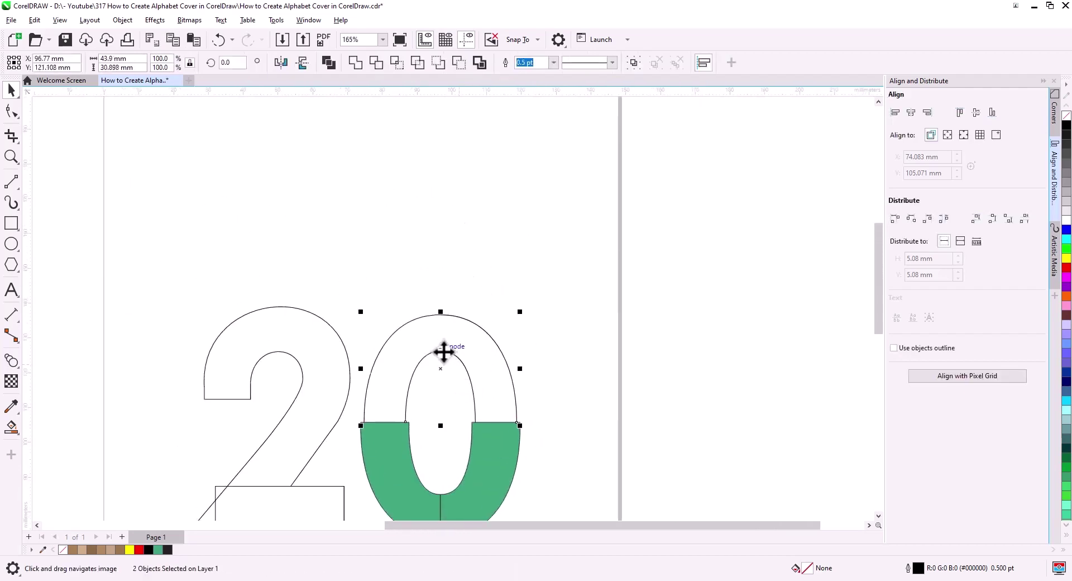
left_click_drag(444, 351, 444, 183)
left_click(441, 213)
scroll(441, 213, "up", 2)
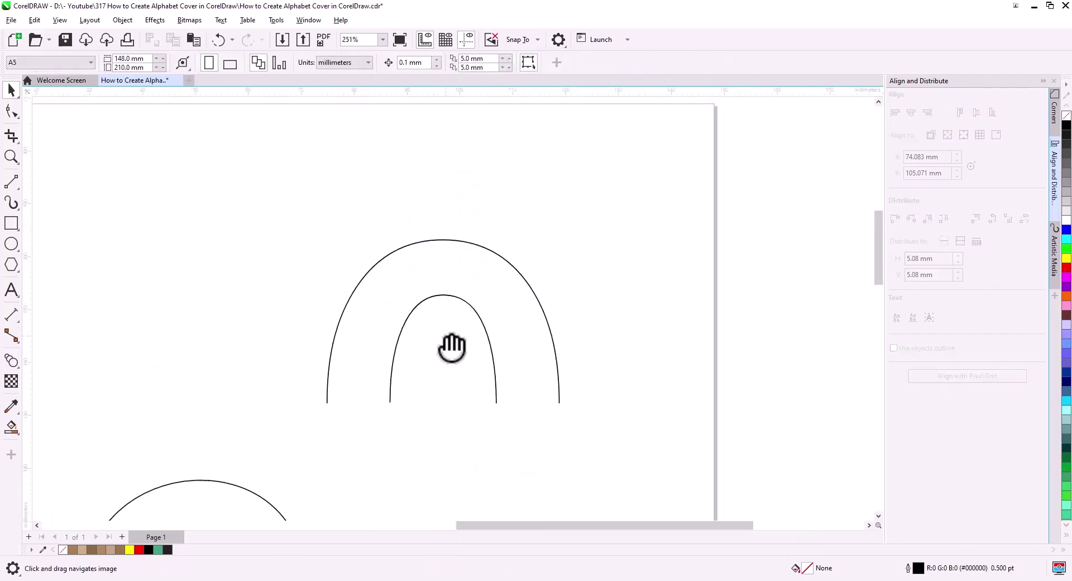
left_click_drag(451, 347, 445, 364)
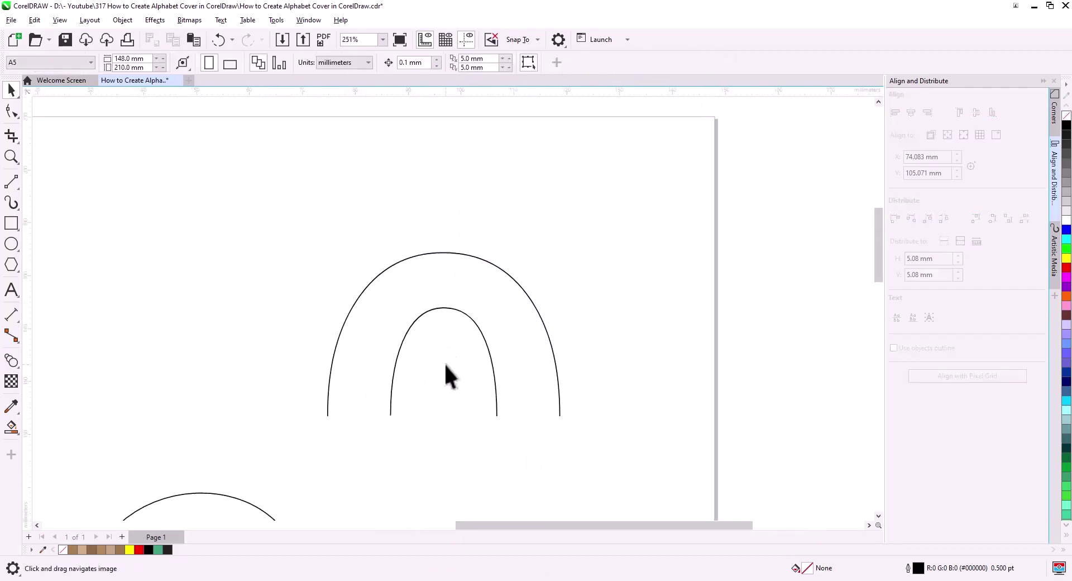
left_click(14, 368)
- Try blending the outer arch into the inner arch, then undo the twisted result
left_click(51, 397)
mouse_move(558, 413)
left_mouse_down()
mouse_move(446, 419)
mouse_move(498, 416)
mouse_move(450, 367)
mouse_move(496, 413)
left_mouse_up()
scroll(488, 428, "up", 1)
key("ctrl+z")
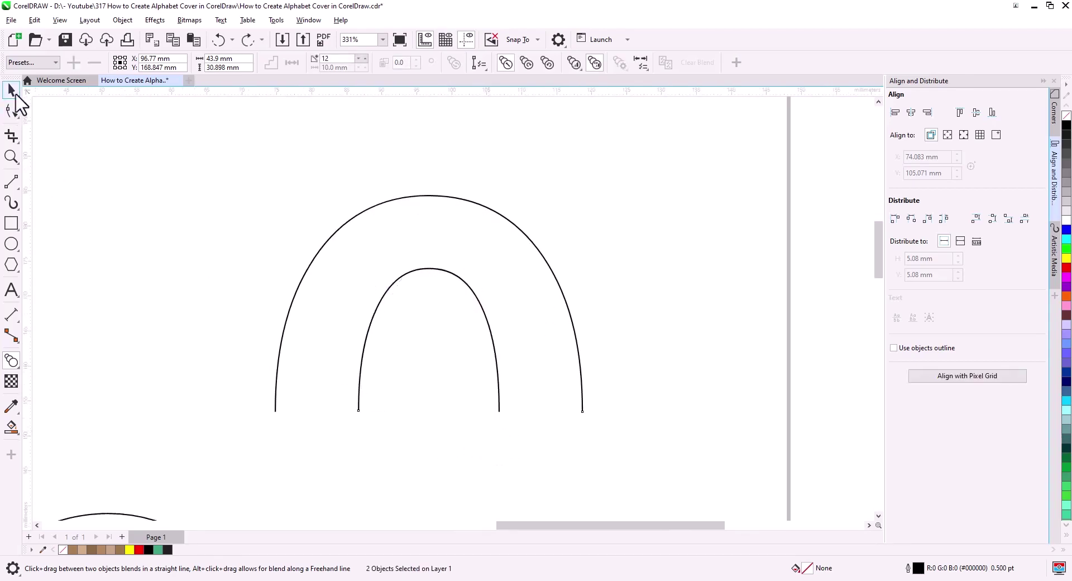
- Reverse the inner arch's subpath direction with the Shape tool
left_click(11, 110)
scroll(512, 403, "up", 1)
scroll(532, 437, "up", 1)
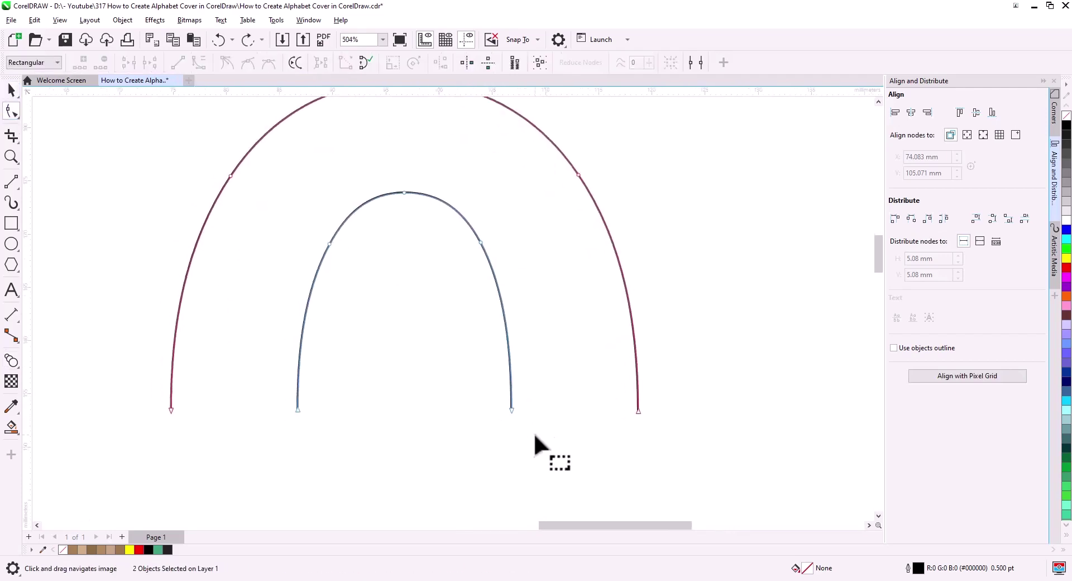
right_click(511, 408)
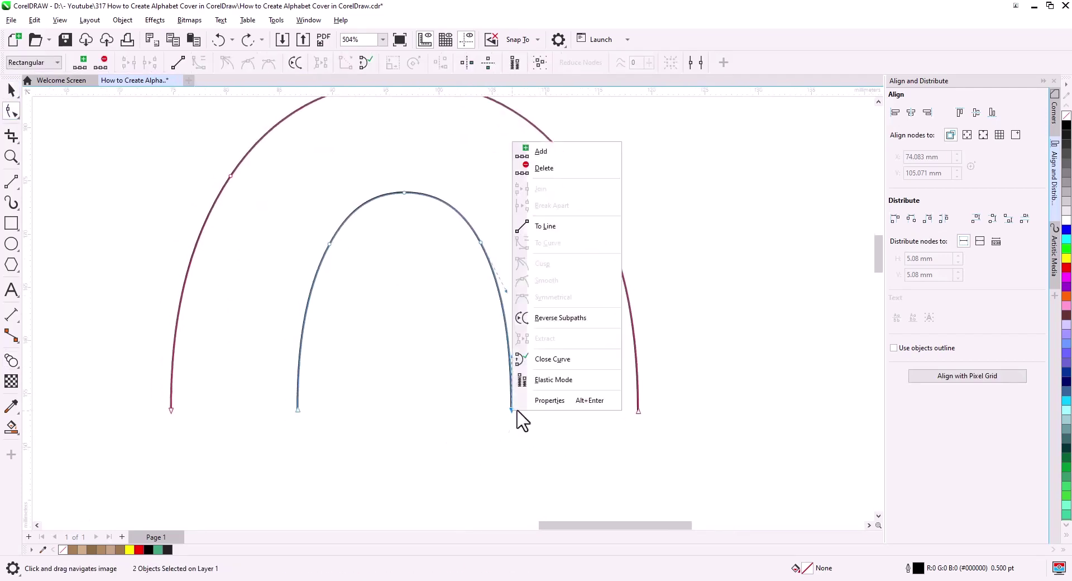
left_click(577, 318)
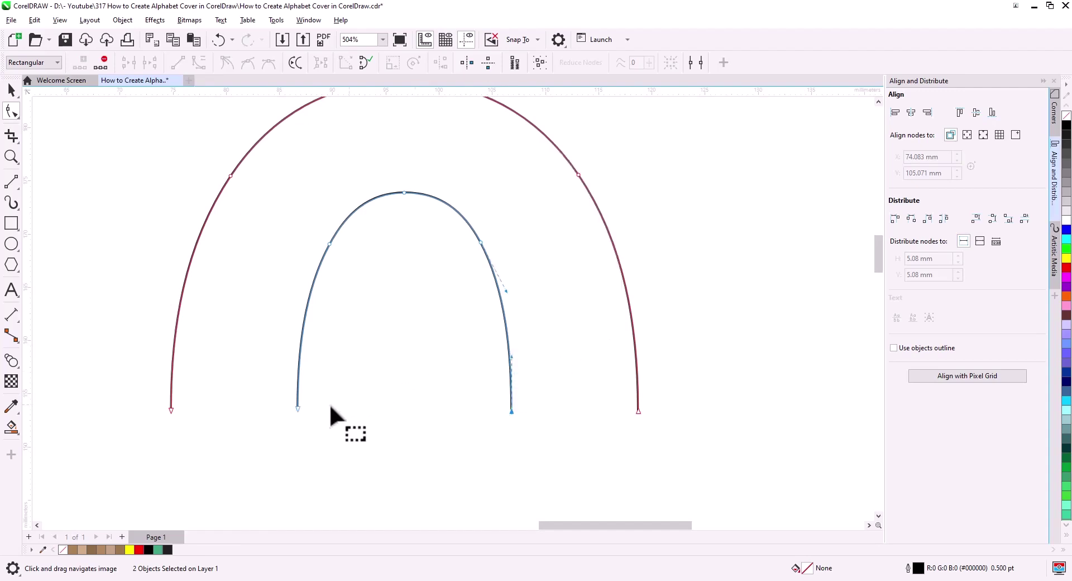
left_click(11, 90)
- Blend the outer arch into the inner arch and lower the blend step count
left_click(12, 360)
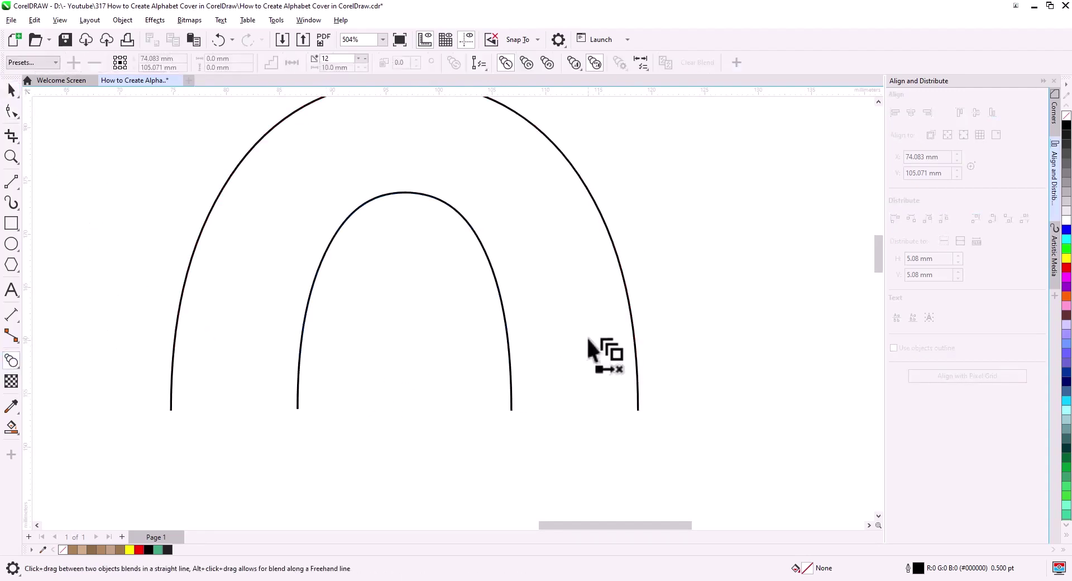
left_click_drag(628, 308, 408, 369)
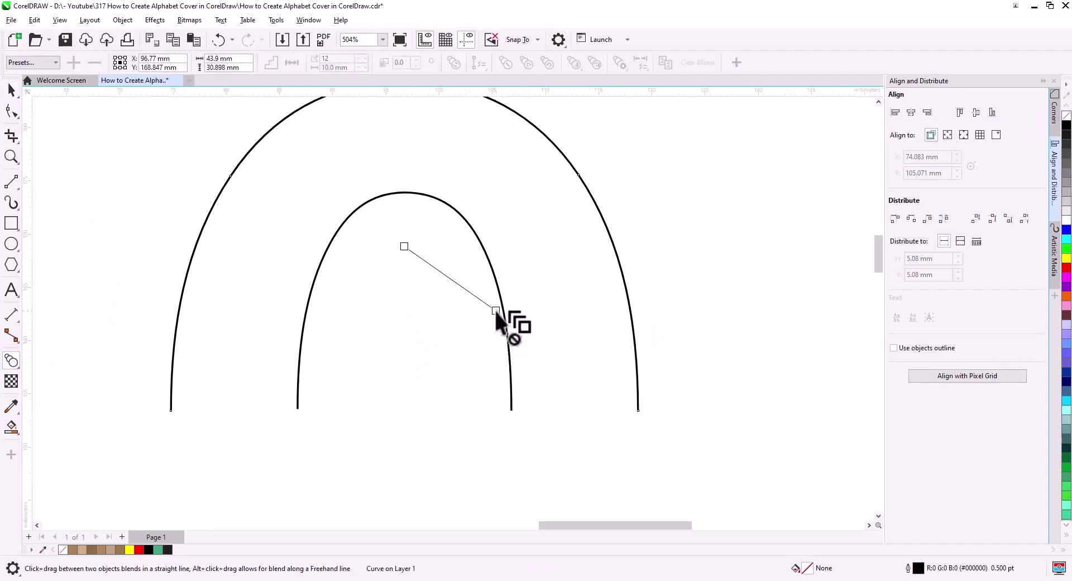
left_click_drag(495, 310, 501, 308)
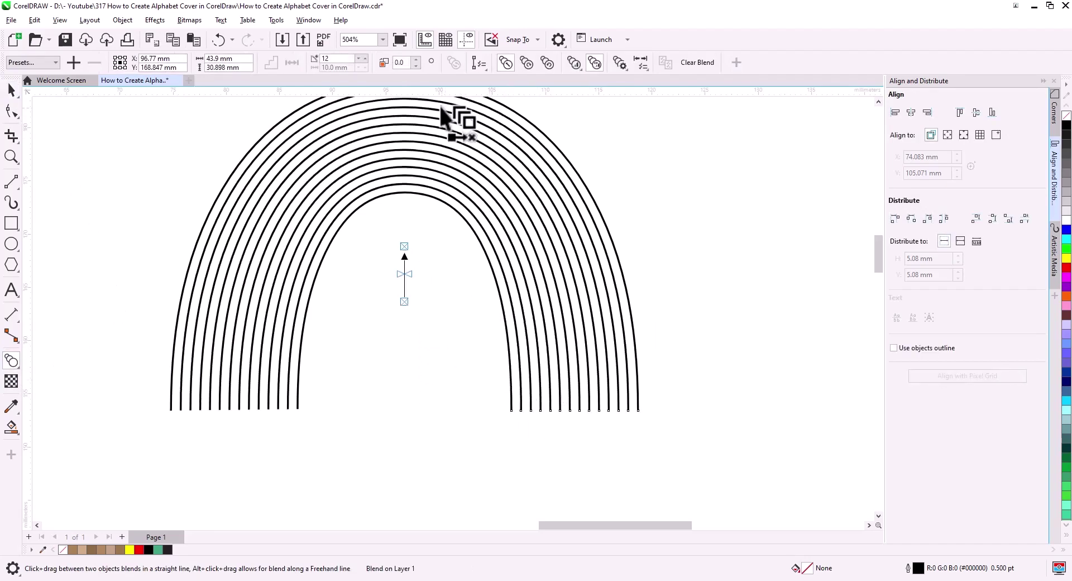
left_click(358, 61)
left_click(358, 61)
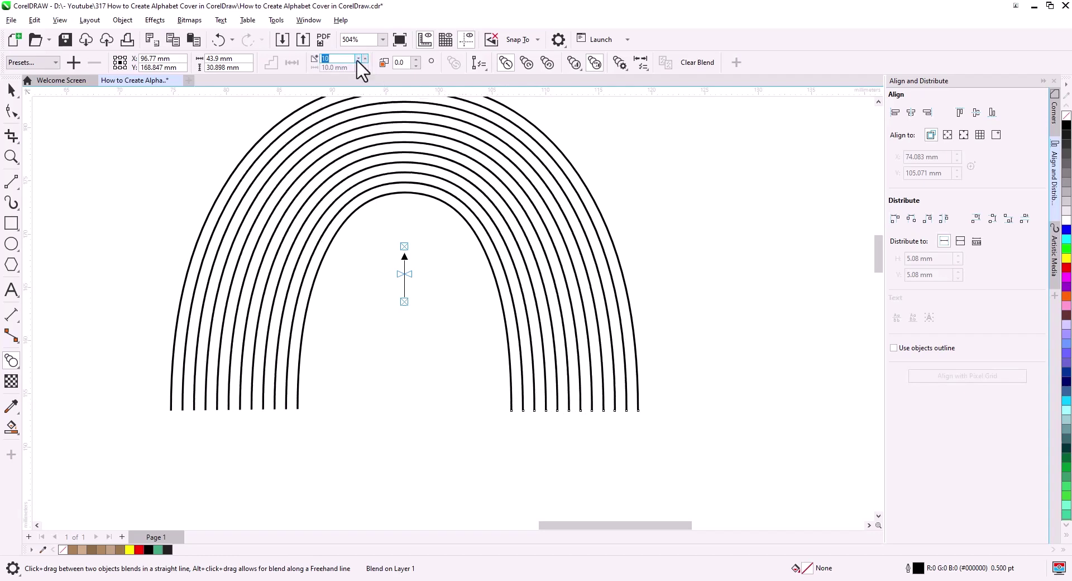
left_click(358, 60)
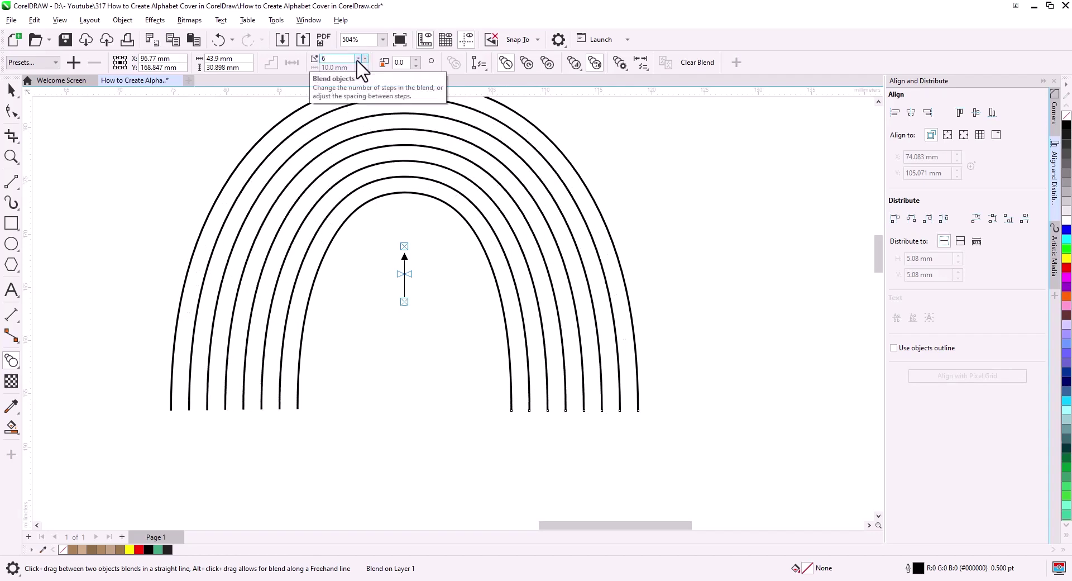
left_click(358, 60)
- Move the arch blend down onto the 0's green bowl
left_click(12, 90)
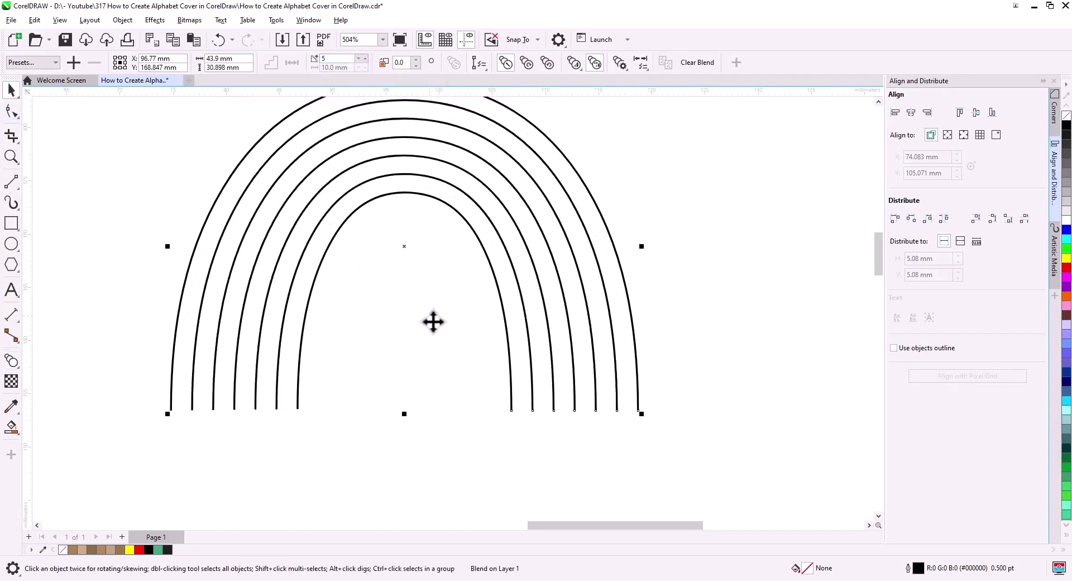
scroll(430, 317, "down", 5)
left_click_drag(444, 382, 394, 235)
left_click_drag(414, 196, 428, 390)
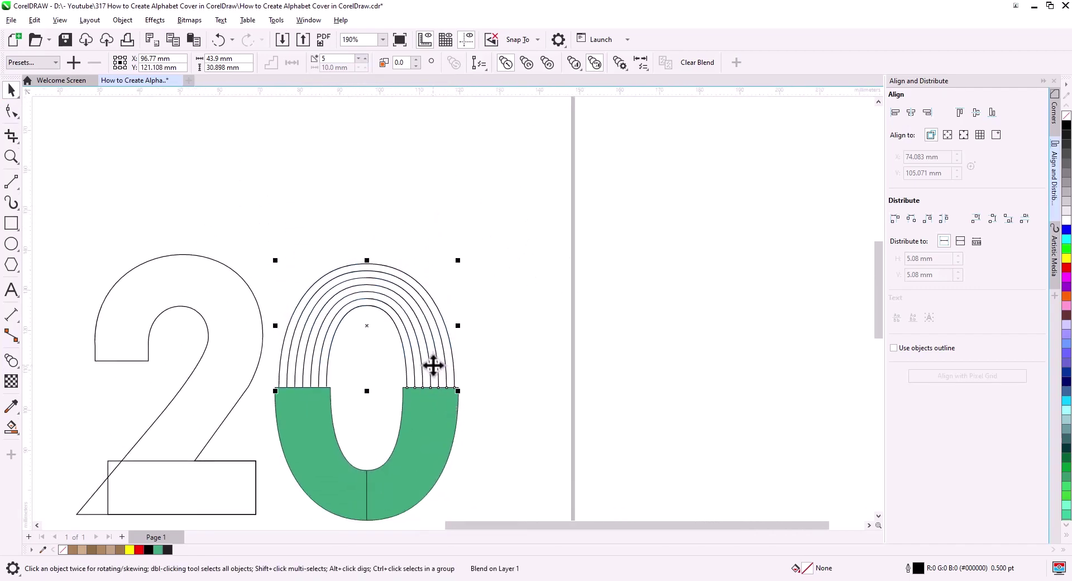
- Break the arch blend apart into separate arch lines
right_click(432, 364)
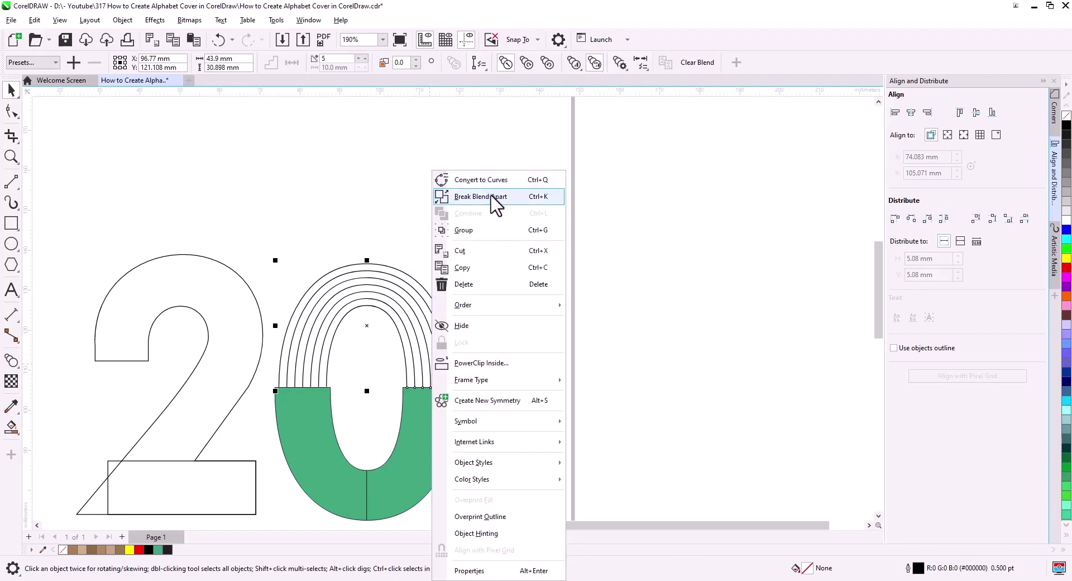
left_click(490, 195)
left_click(443, 360)
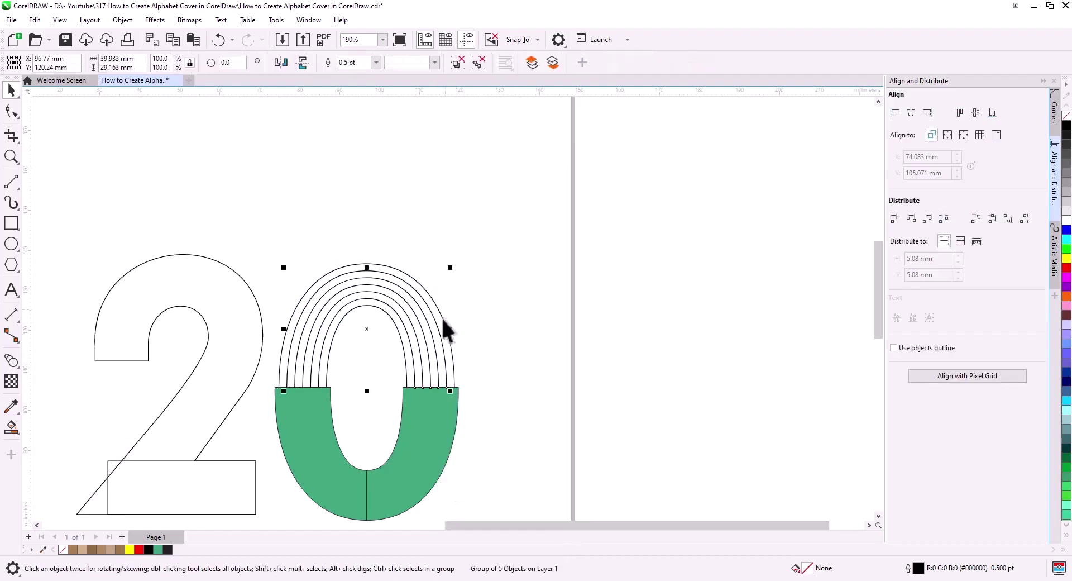
left_click(473, 349)
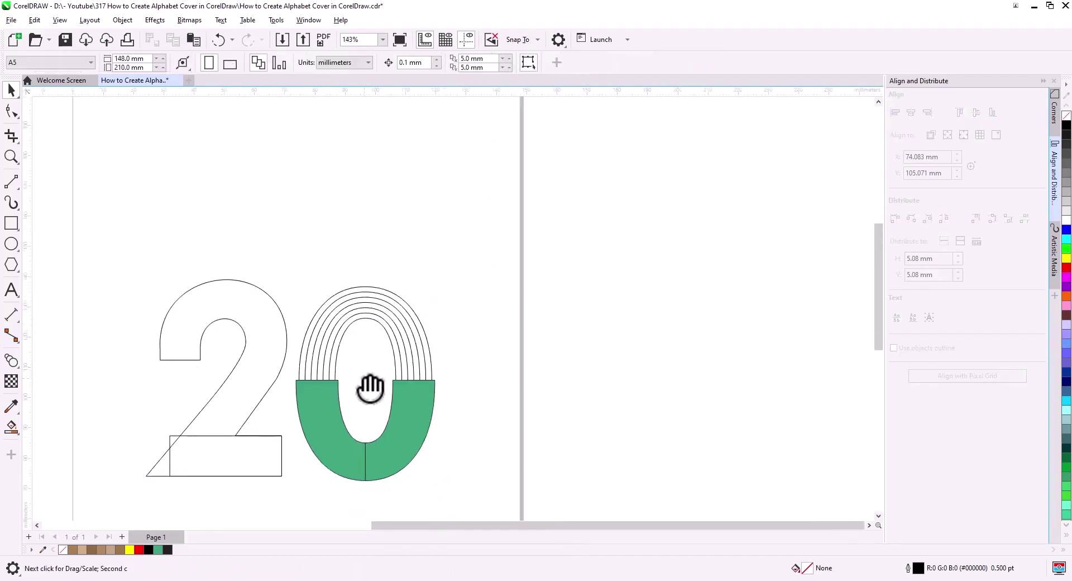
scroll(427, 399, "up", 2)
scroll(418, 384, "up", 1)
- Draw a 2-point line across the top of the 2's diagonal stroke
left_click_drag(425, 362, 411, 377)
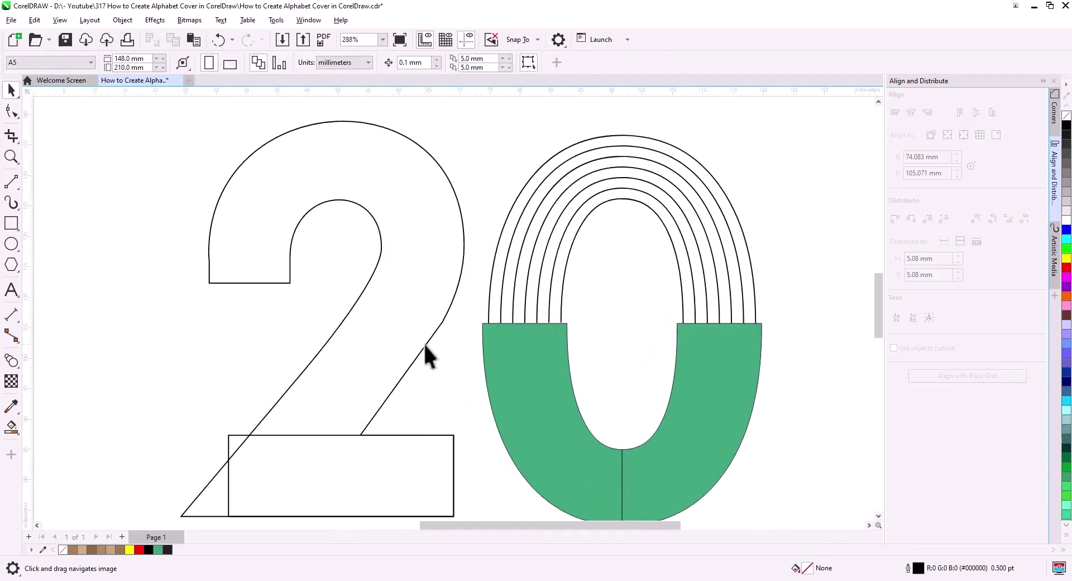
left_click(425, 344)
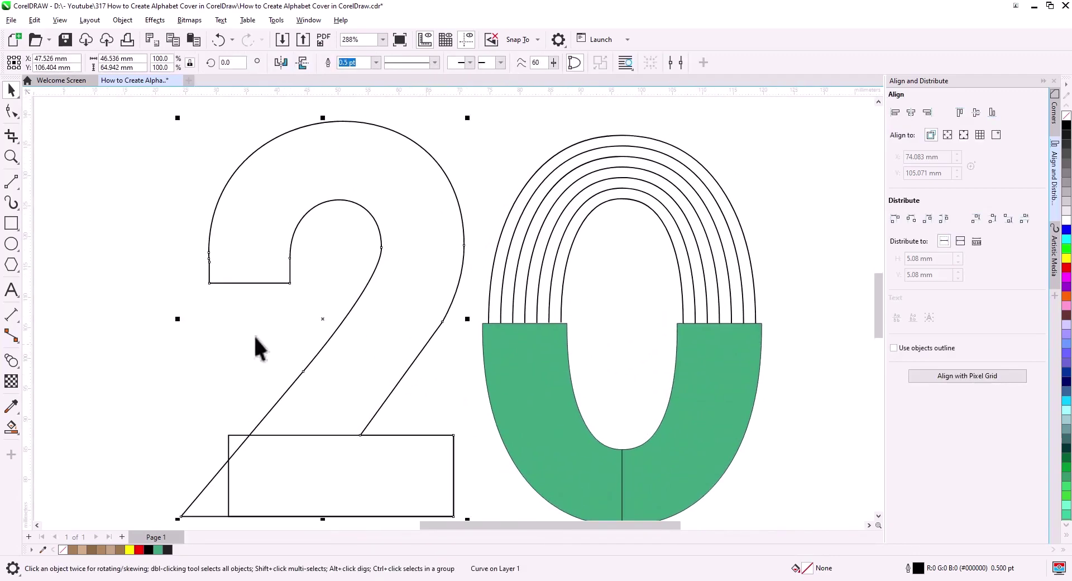
left_click(13, 182)
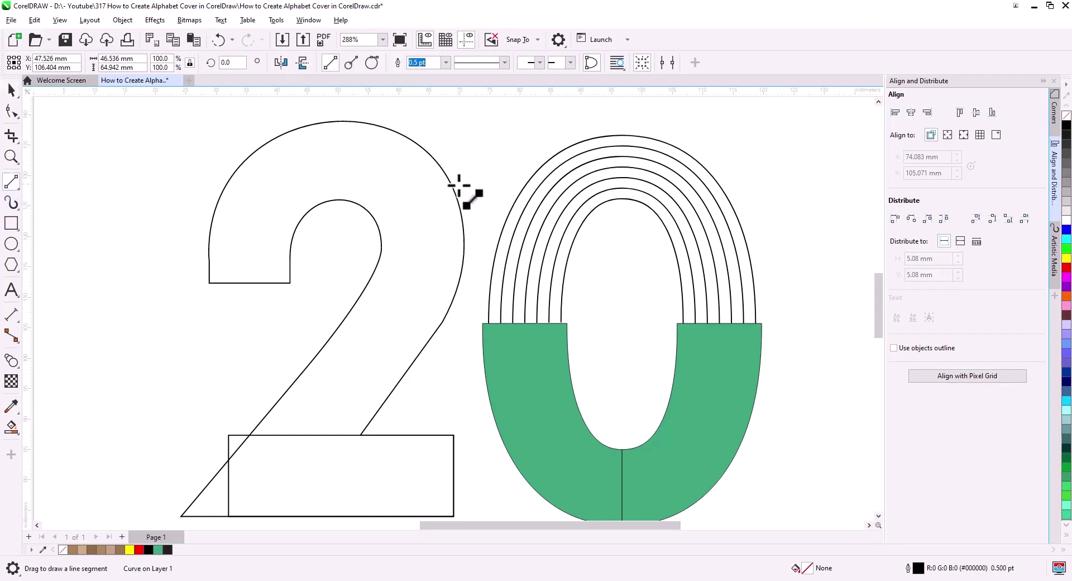
left_click_drag(462, 176, 367, 243)
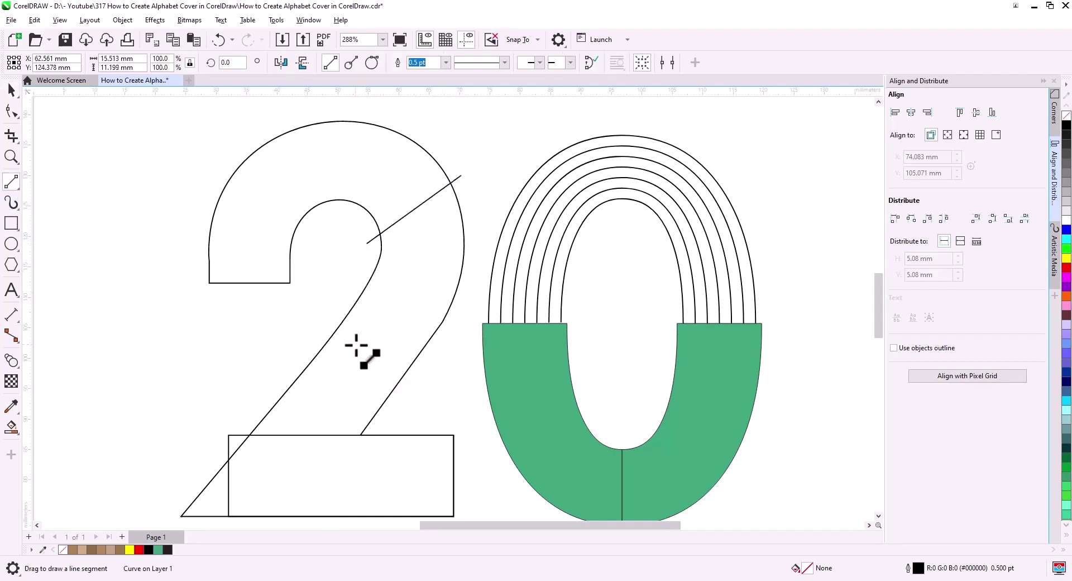
- Smart Fill the diagonal stroke, base rectangle and corner triangle green
left_click(11, 427)
left_click(45, 446)
left_click(406, 338)
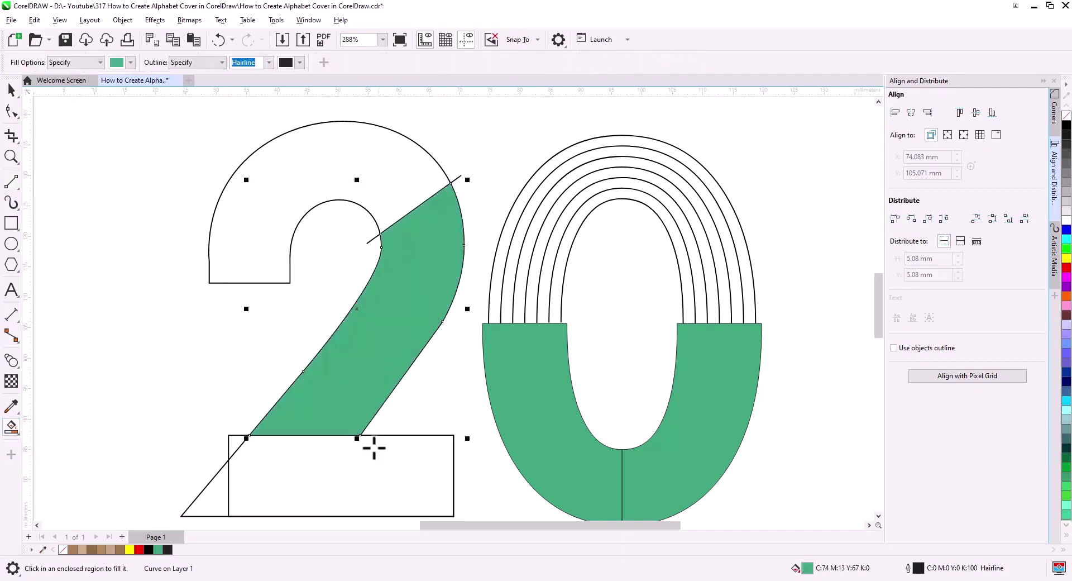
left_click(369, 472)
left_click(236, 442)
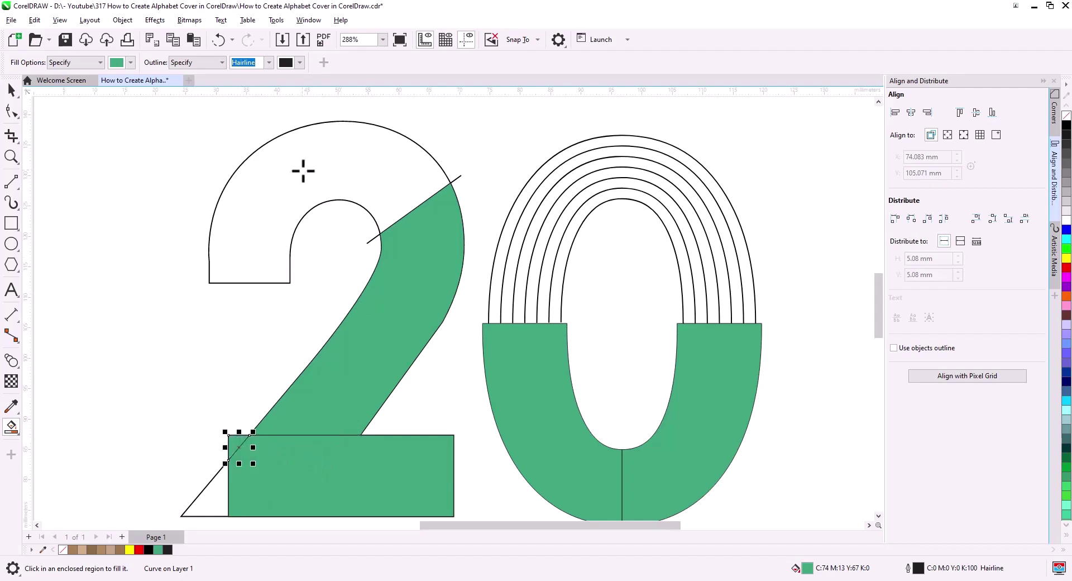
left_click(11, 89)
left_click(267, 444, "shift")
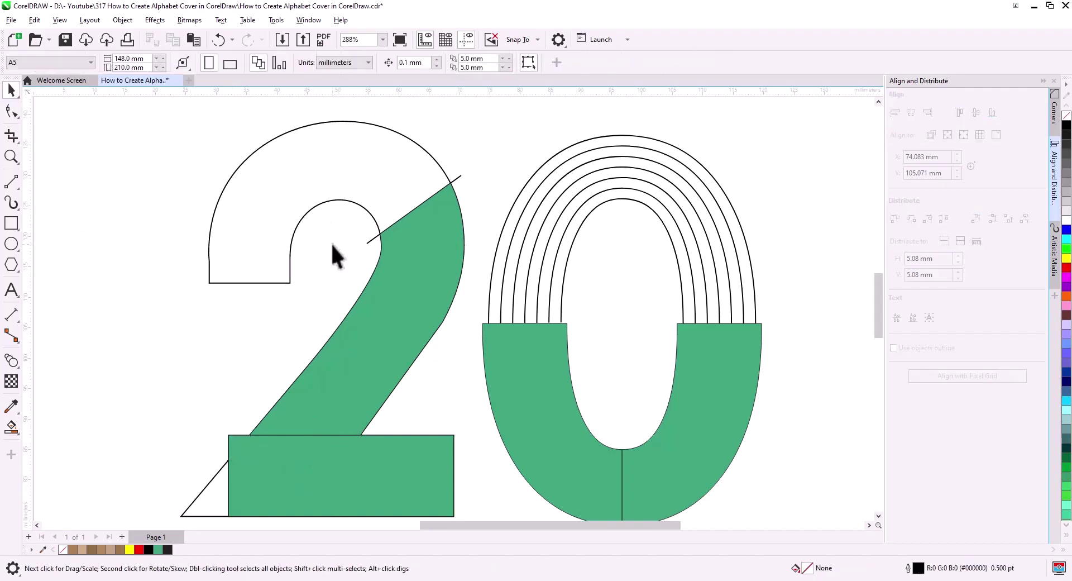
scroll(333, 251, "up", 2)
- Add an inward contour to the 2's top outline
left_click(371, 303)
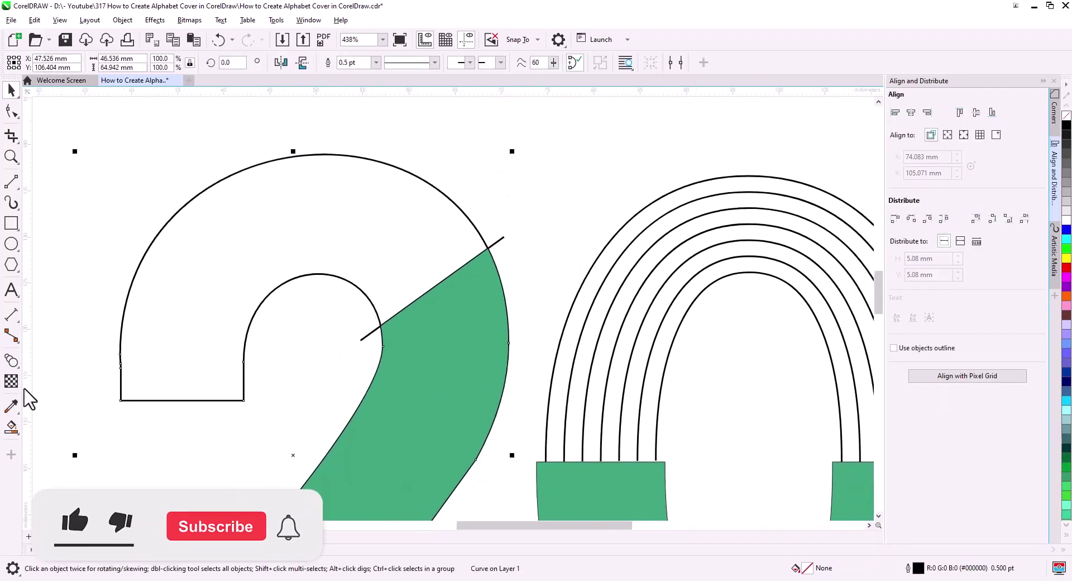
left_click(13, 375)
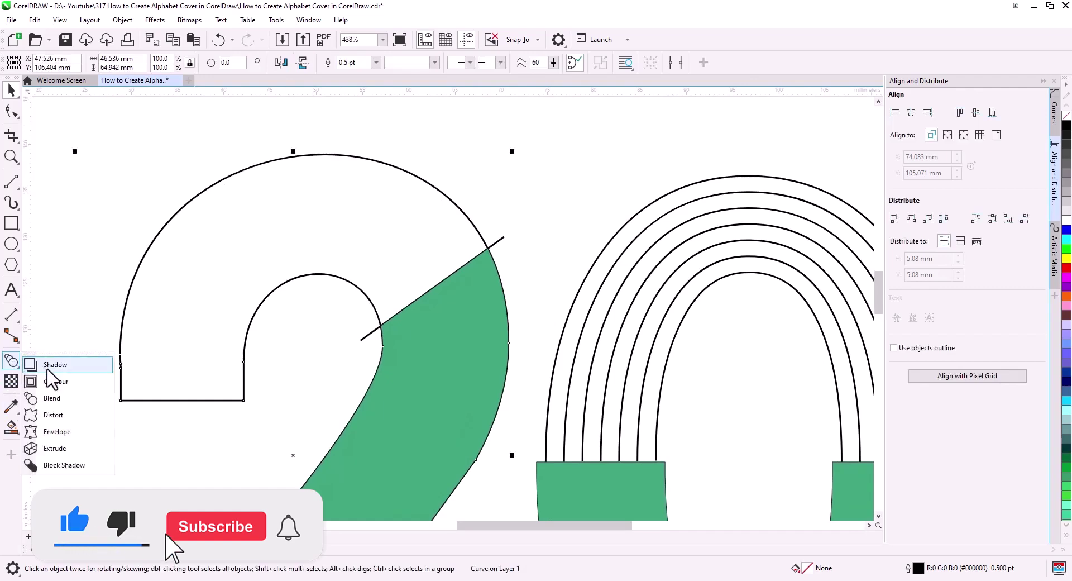
left_click(56, 380)
left_click(291, 62)
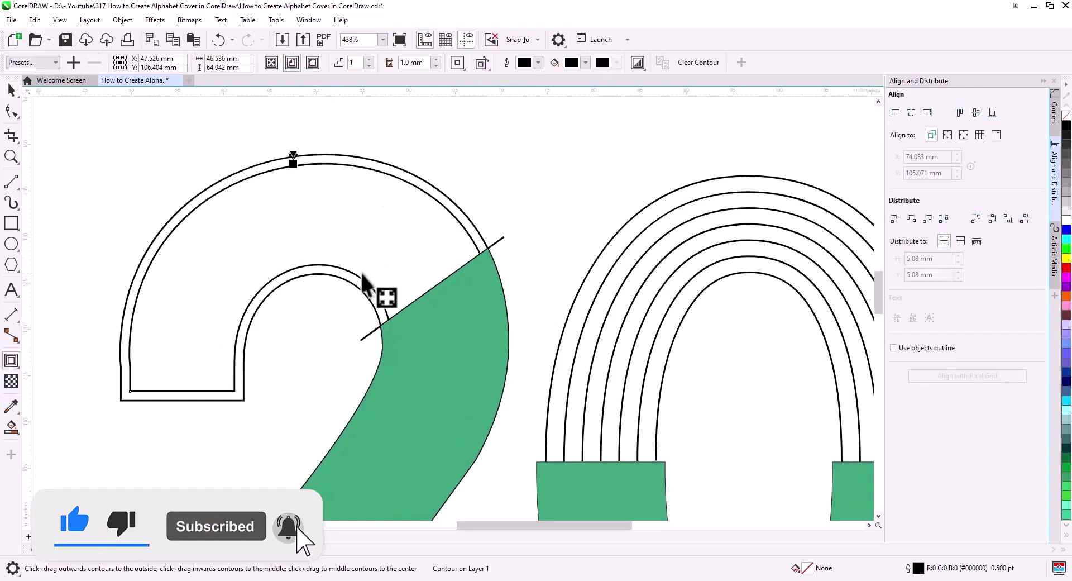
- Break the contour apart, delete the original outer outline, and select the inset outline with the diagonal line
left_click(12, 89)
right_click(494, 203)
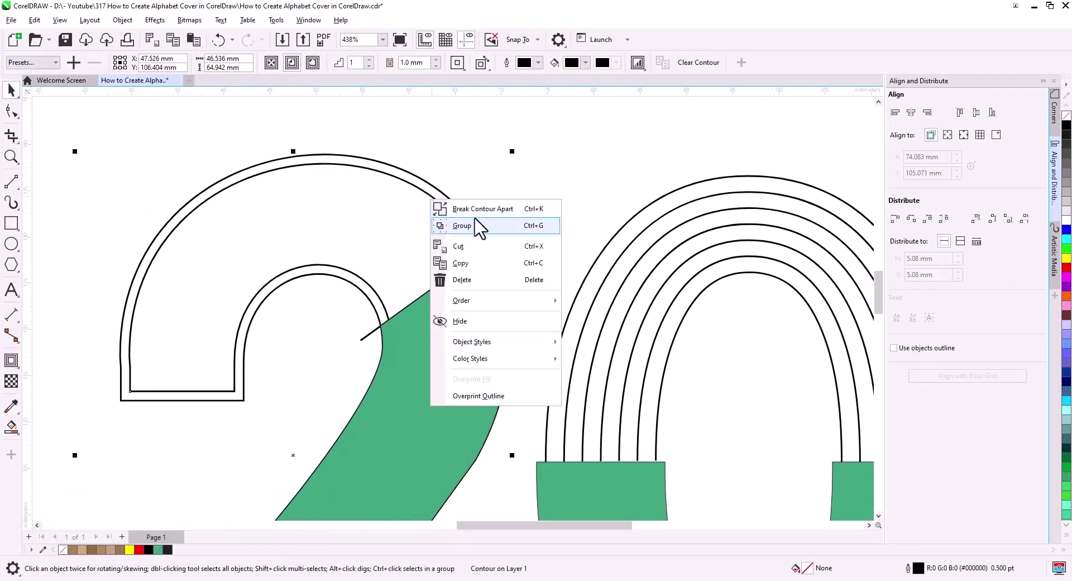
left_click(494, 211)
left_click(472, 223)
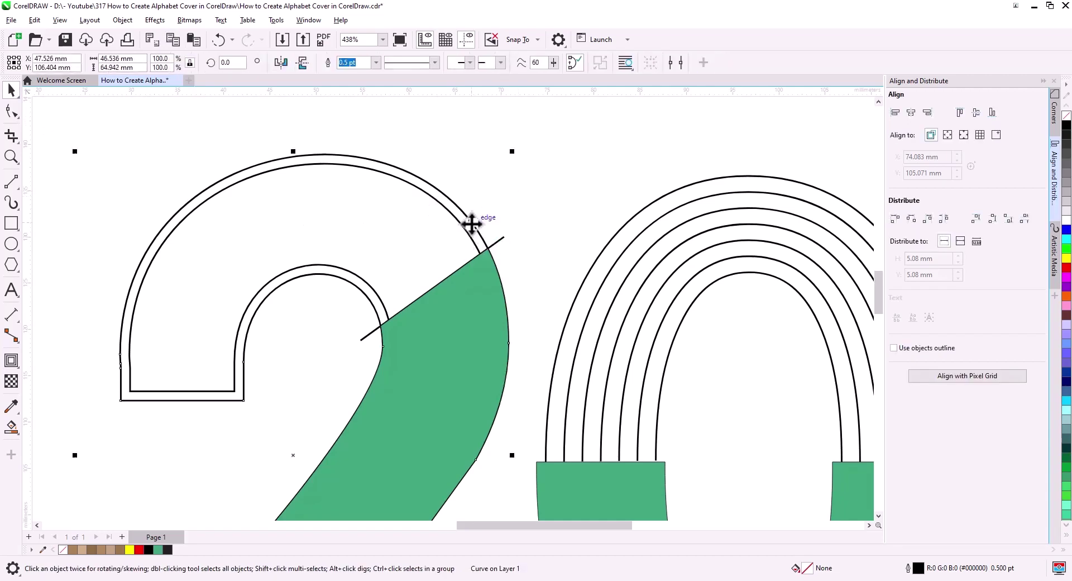
key("Delete")
left_click(480, 287)
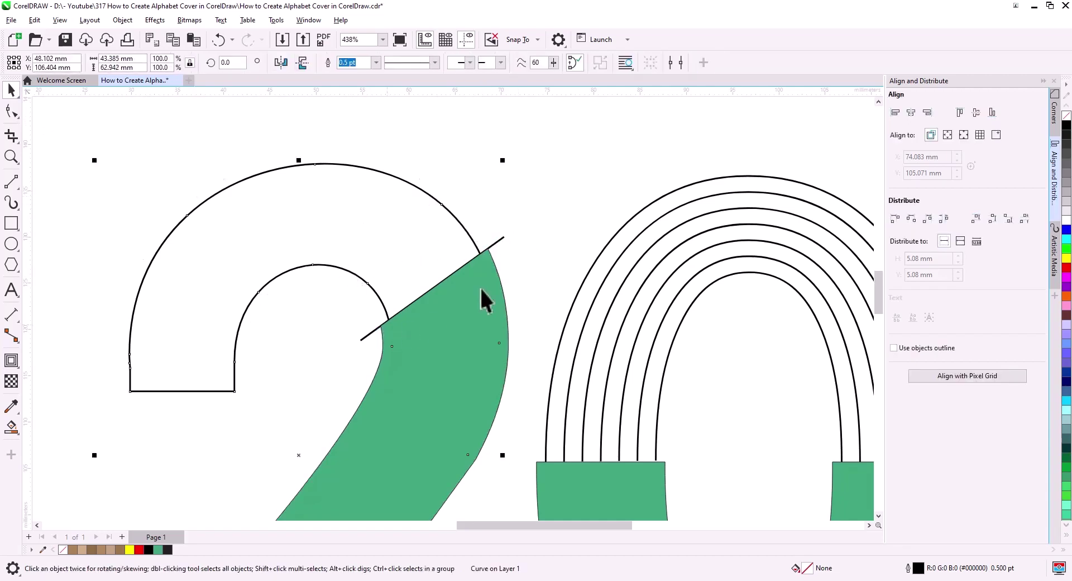
left_click(463, 212, "shift")
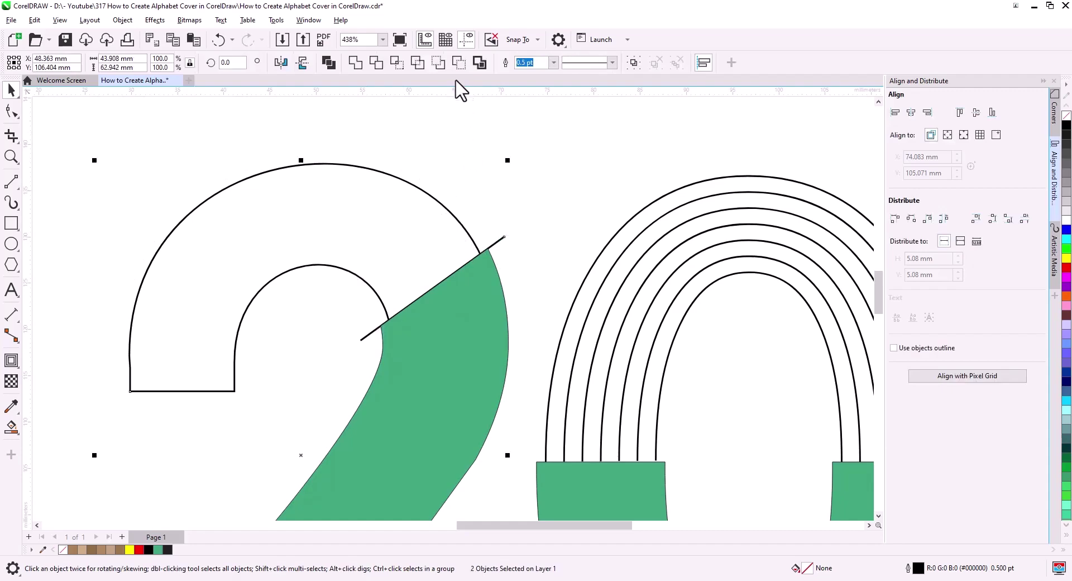
- Trim the outline with the diagonal line and break the curve apart at its nodes
left_click(460, 63)
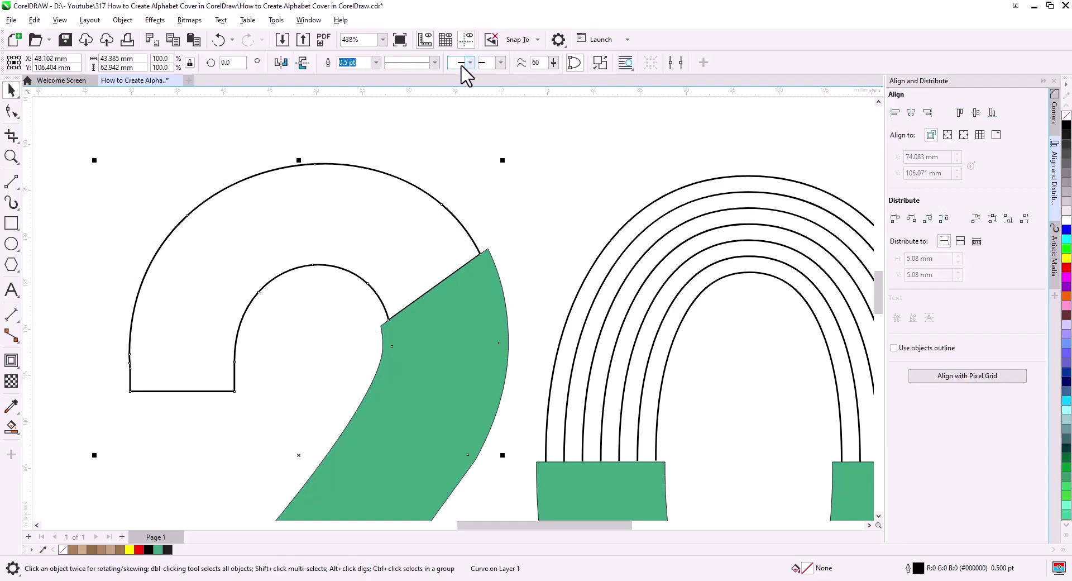
left_click(15, 114)
left_click(479, 254)
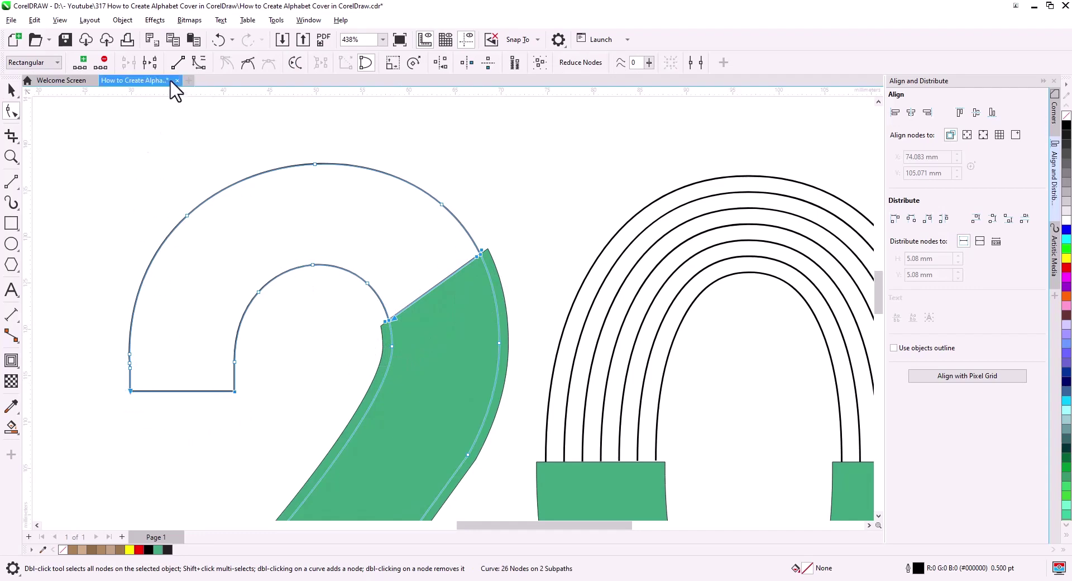
left_click(198, 182)
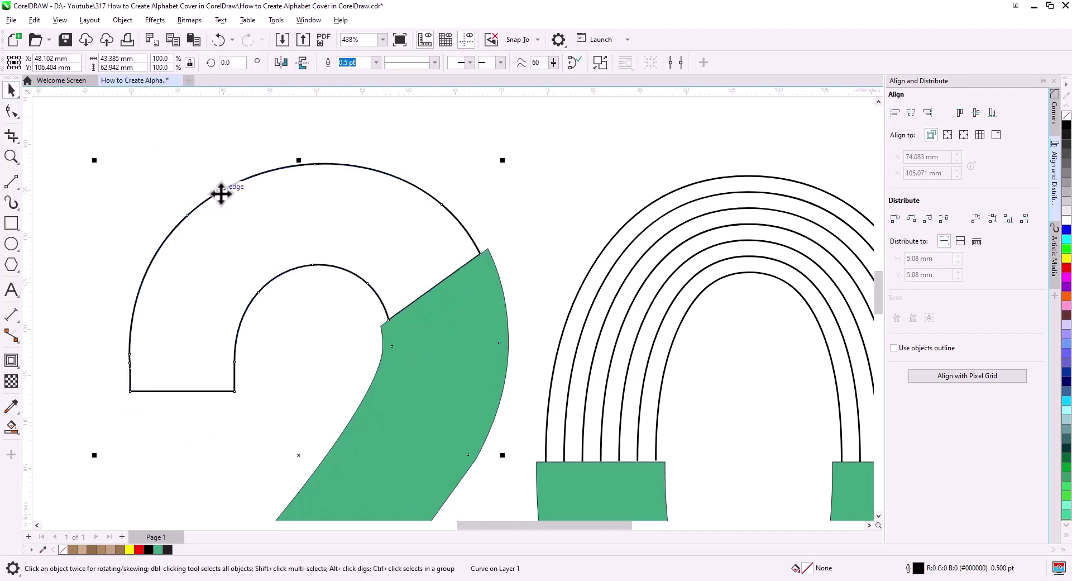
right_click(220, 186)
key("Escape")
key("space")
- Delete the bottom closing line of the 2's top
left_click(177, 391)
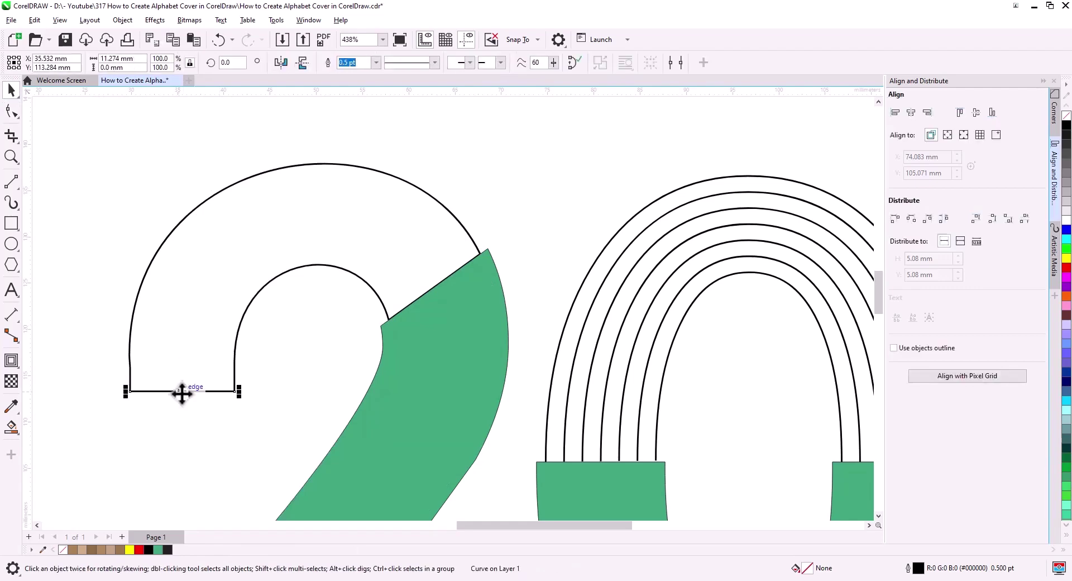
key("Delete")
left_click(446, 273)
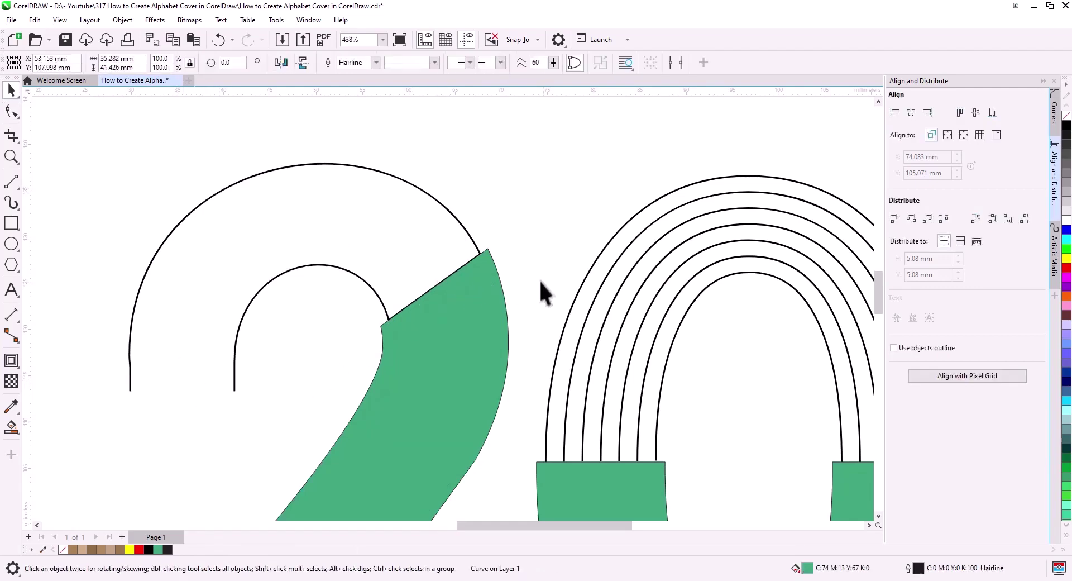
left_click_drag(550, 232, 362, 397)
scroll(346, 306, "down", 1)
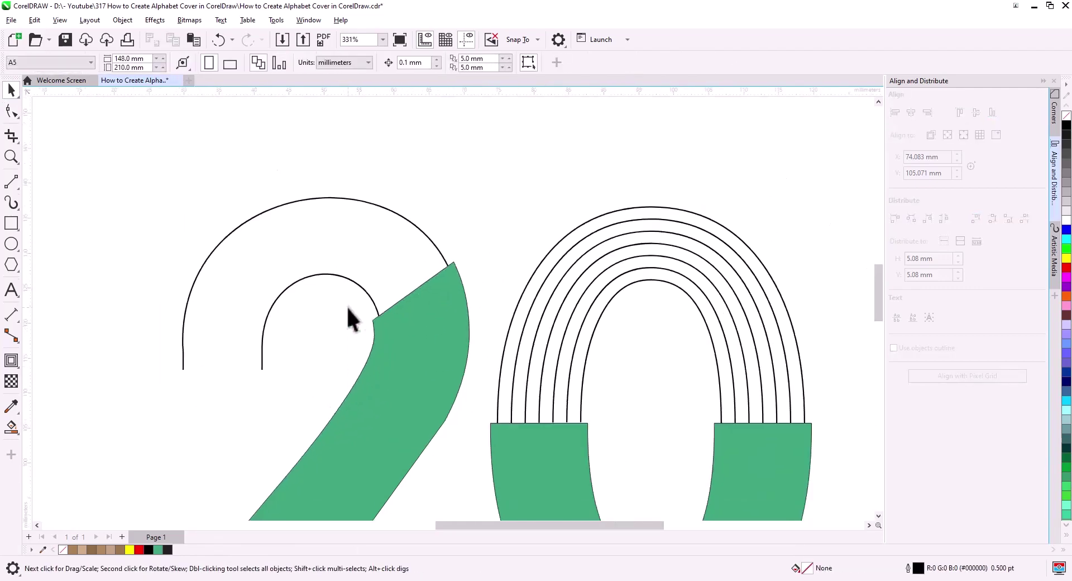
- Move the inner and outer arcs together up and to the left
left_click(330, 273)
left_click(387, 207, "shift")
left_click_drag(387, 207, 336, 163)
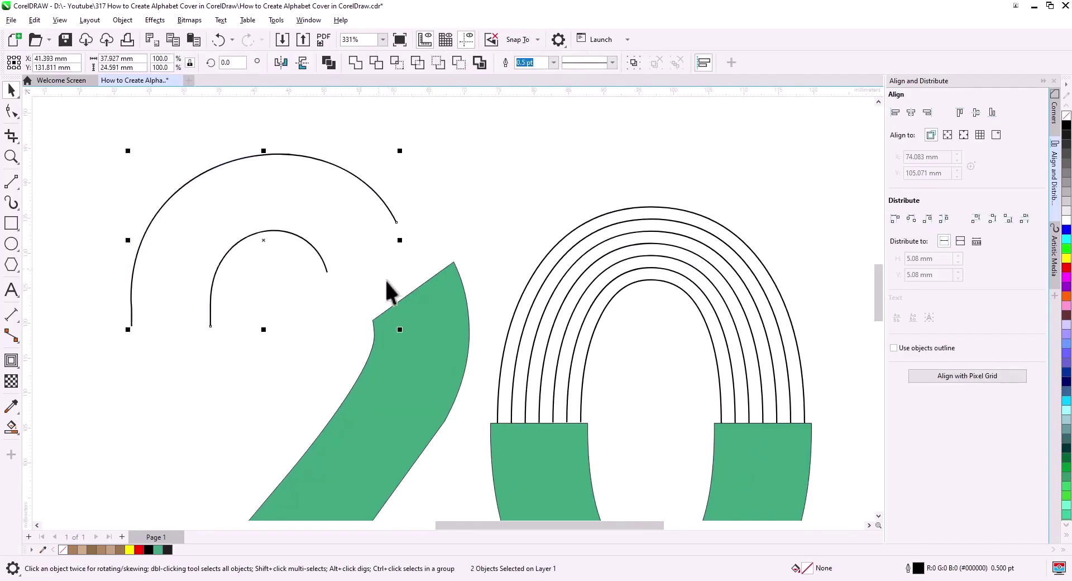
scroll(364, 358, "down", 2)
scroll(445, 445, "down", 1)
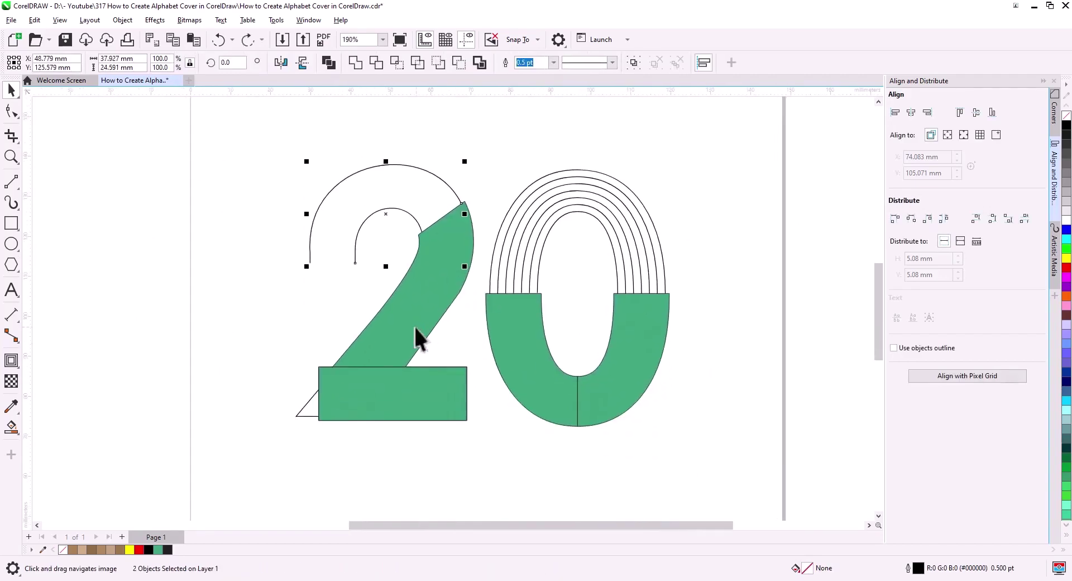
left_click(267, 375)
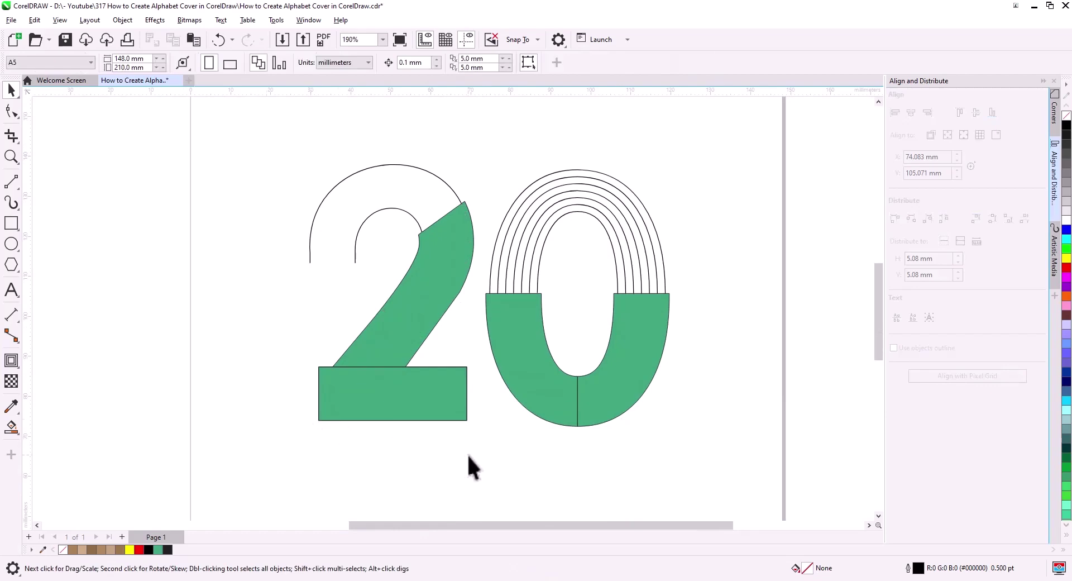
scroll(390, 257, "up", 3)
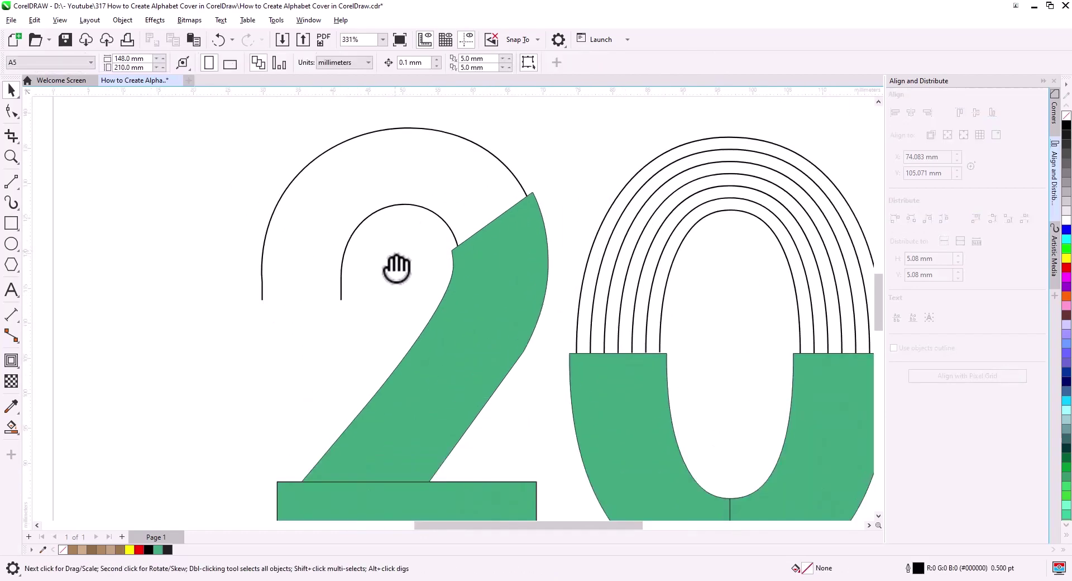
left_click(15, 368)
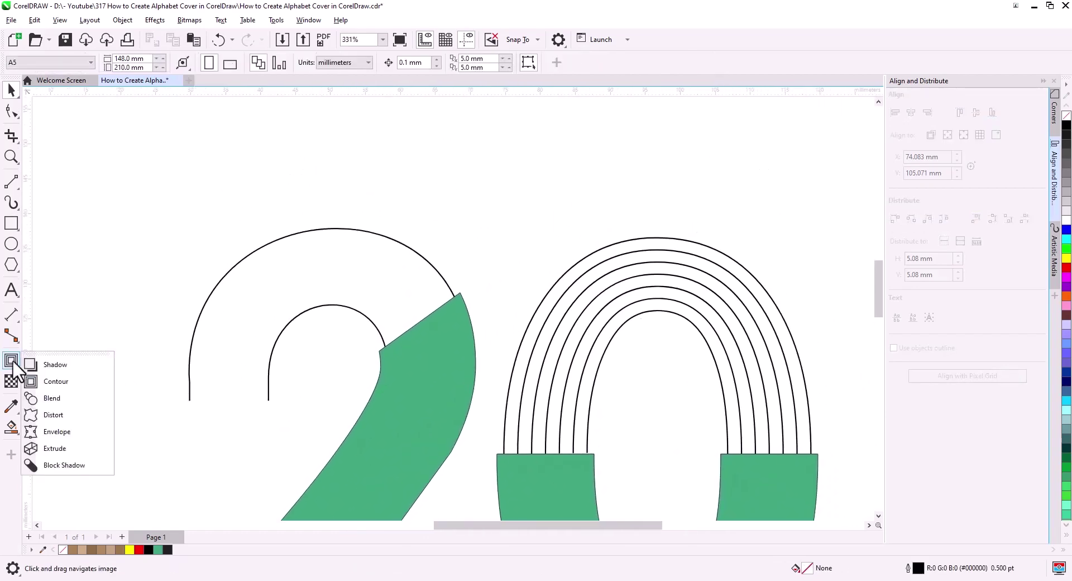
- Cancel a first blend attempt and reverse the inner arc's direction
left_click(51, 399)
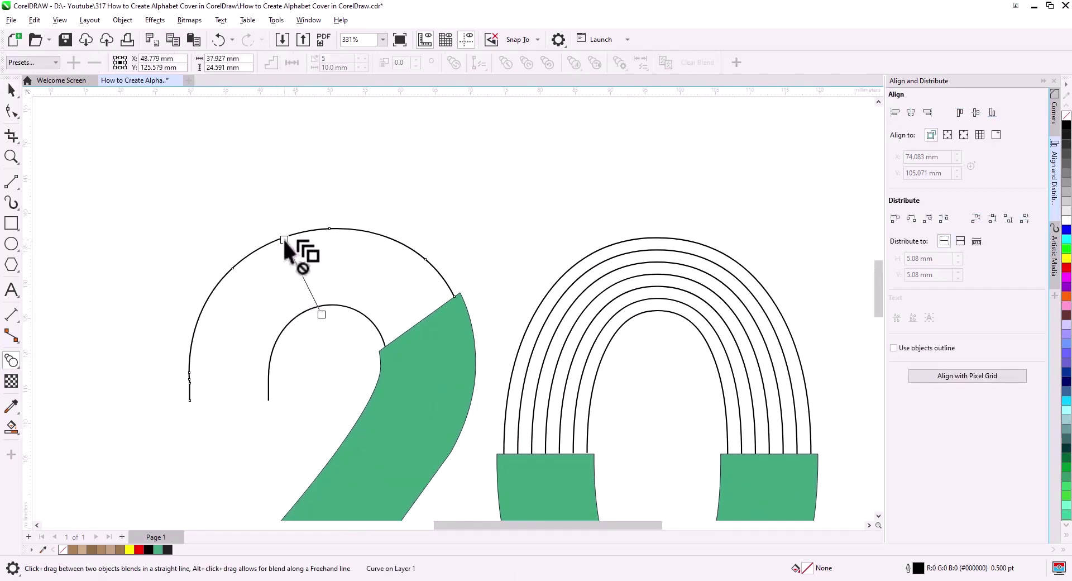
mouse_move(280, 235)
left_mouse_down()
mouse_move(334, 356)
mouse_move(250, 404)
left_mouse_up()
key("space")
left_click(11, 112)
left_click(269, 400)
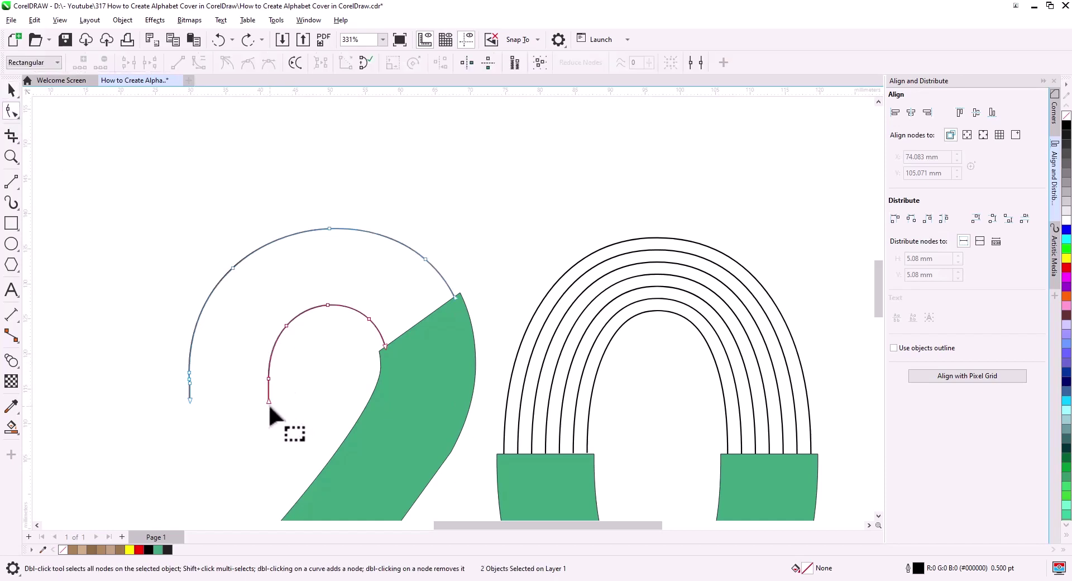
right_click(268, 401)
left_click(296, 311)
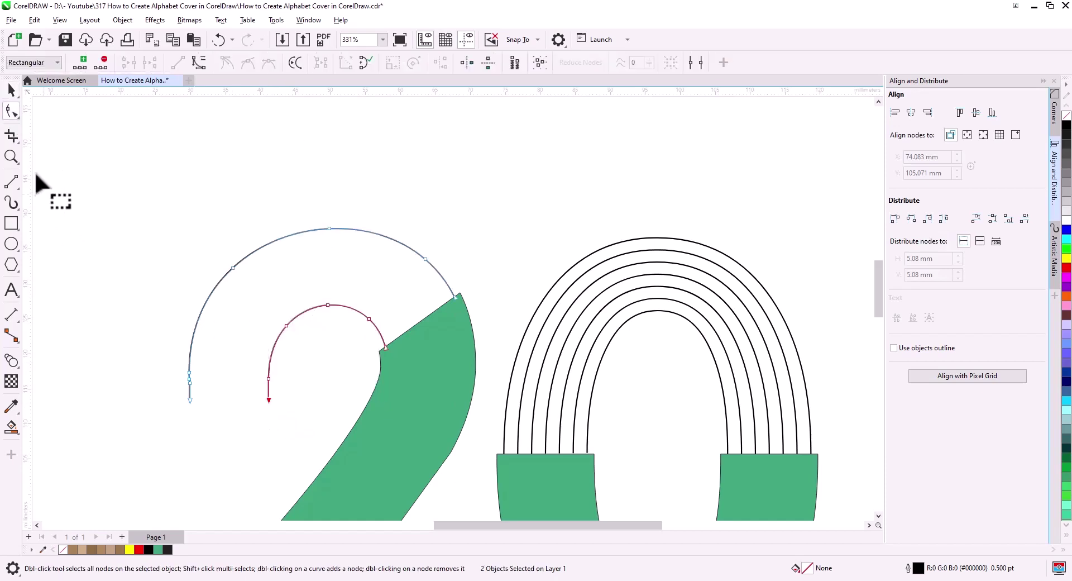
key("space")
- Blend the outer arc into the inner arc at 7 steps, then undo the blend
left_click(11, 360)
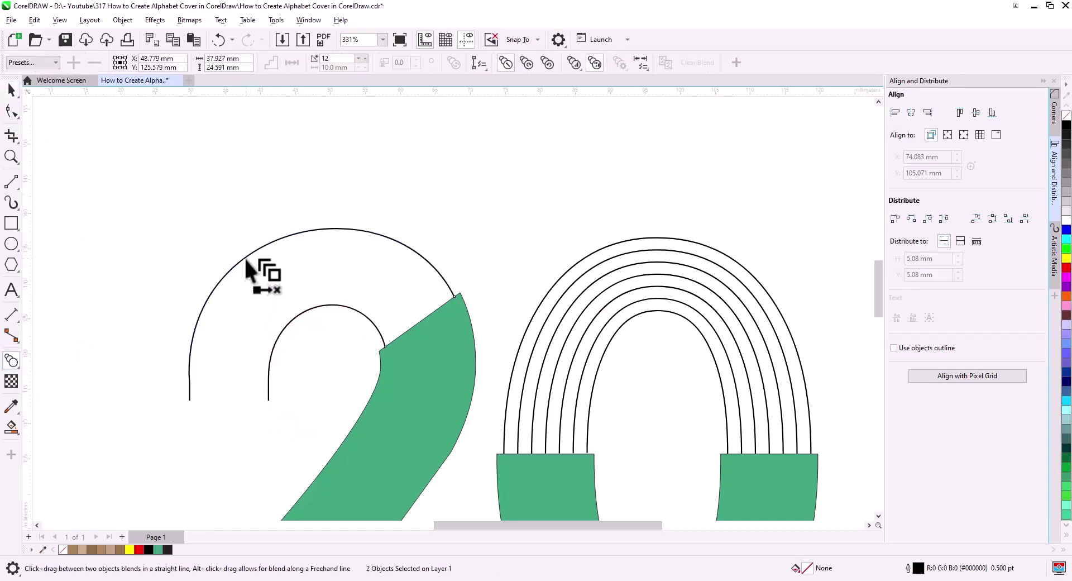
left_click_drag(246, 259, 301, 343)
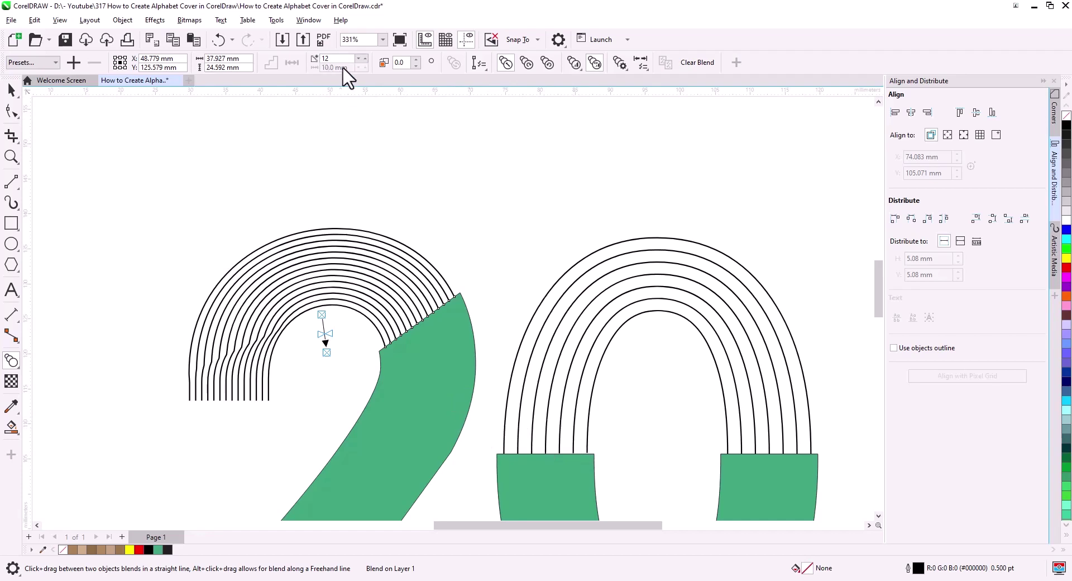
left_click(360, 61)
left_click(360, 62)
left_click(360, 61)
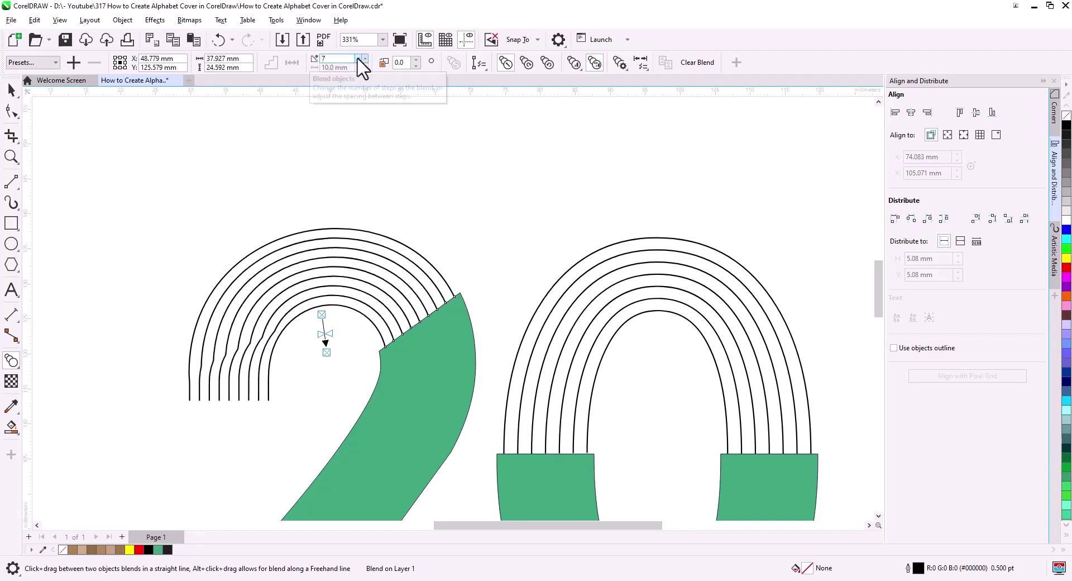
scroll(284, 351, "up", 2)
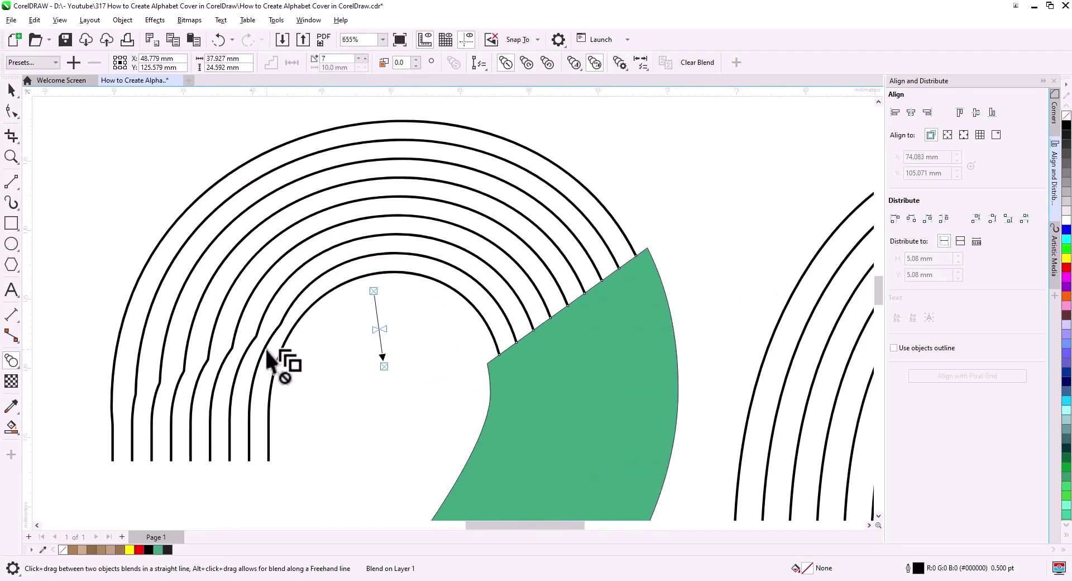
scroll(271, 353, "up", 2)
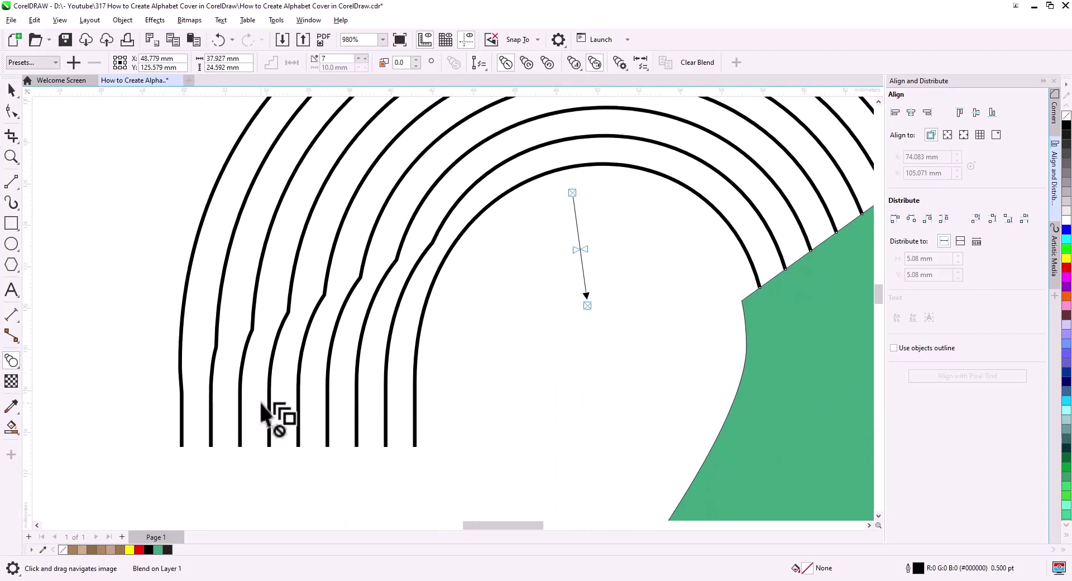
key("ctrl+z")
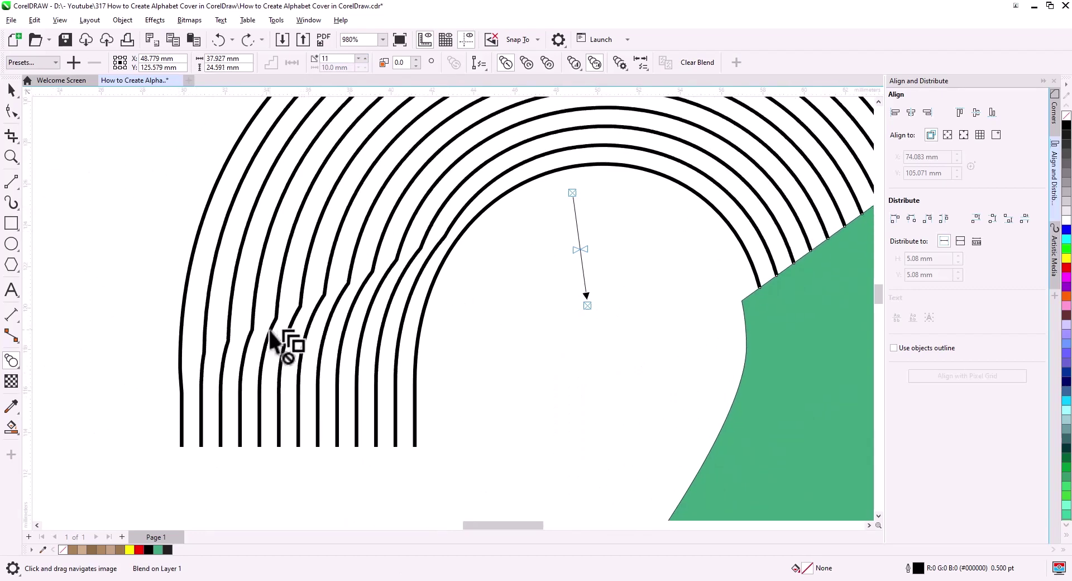
key("ctrl+z")
- Delete the extra end node from the arcs with the Shape tool
key("F10")
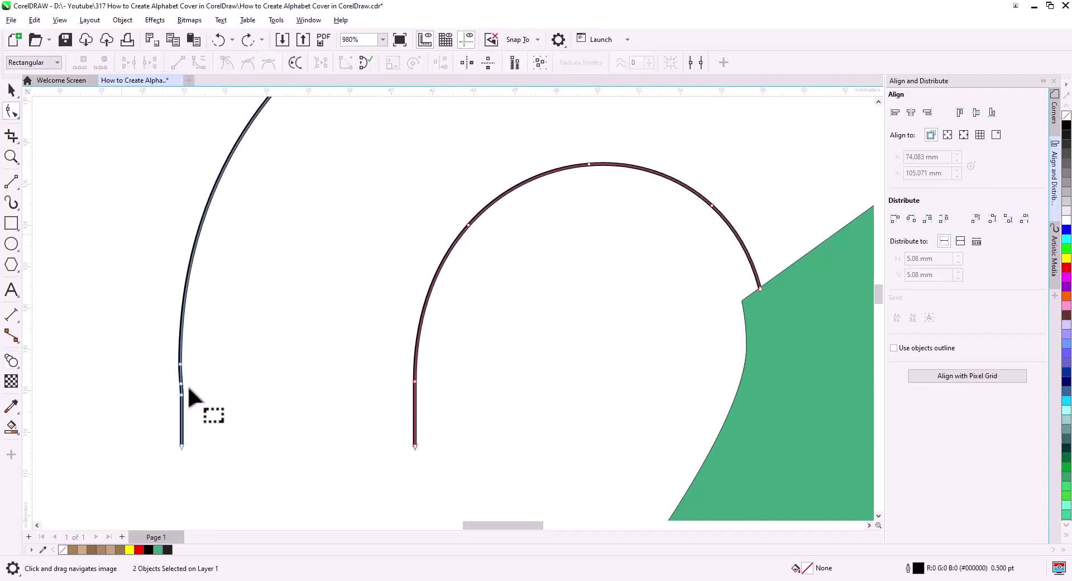
scroll(222, 409, "down", 3)
left_click(242, 416)
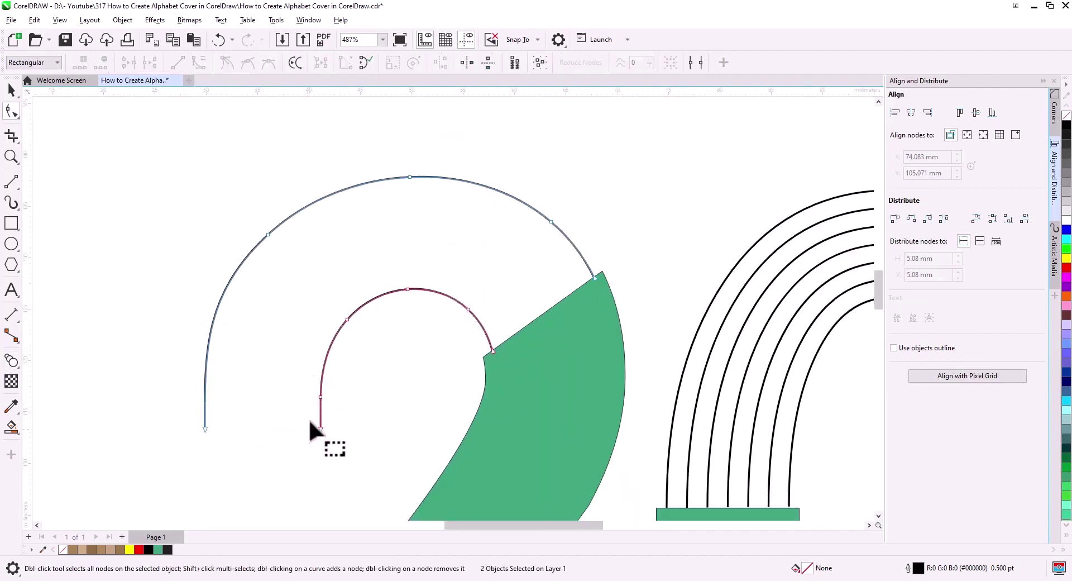
left_click_drag(607, 284, 573, 251)
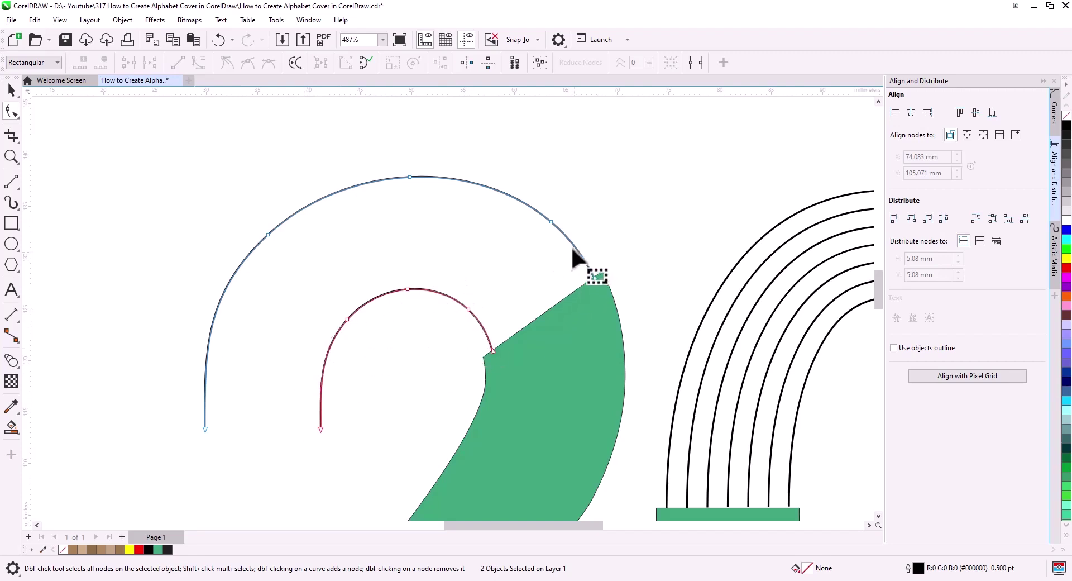
key("Delete")
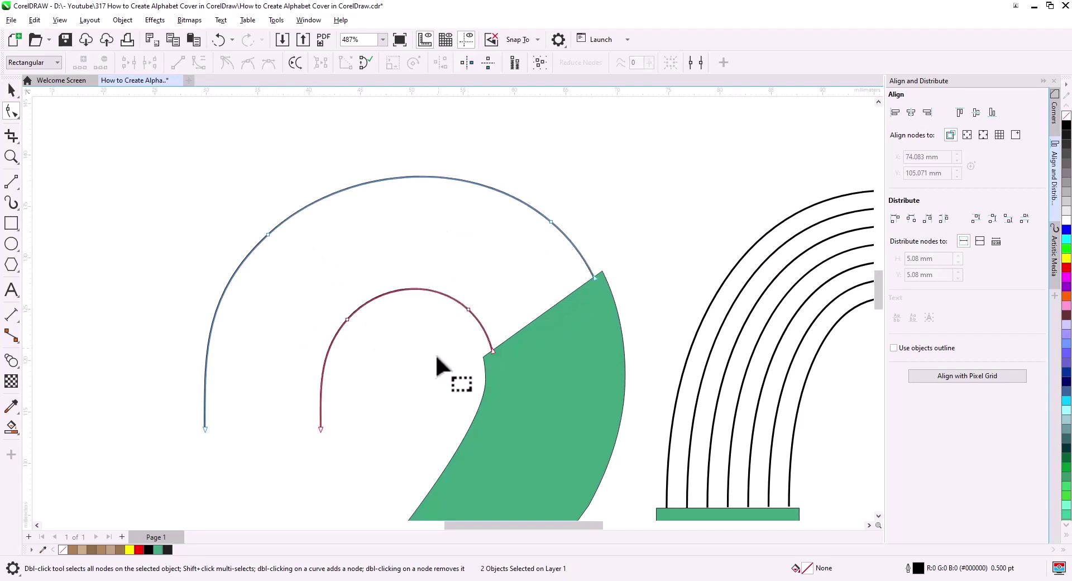
- Blend the inner arc into the outer arc with 7 steps and break the blend apart
left_click(11, 89)
left_click(11, 360)
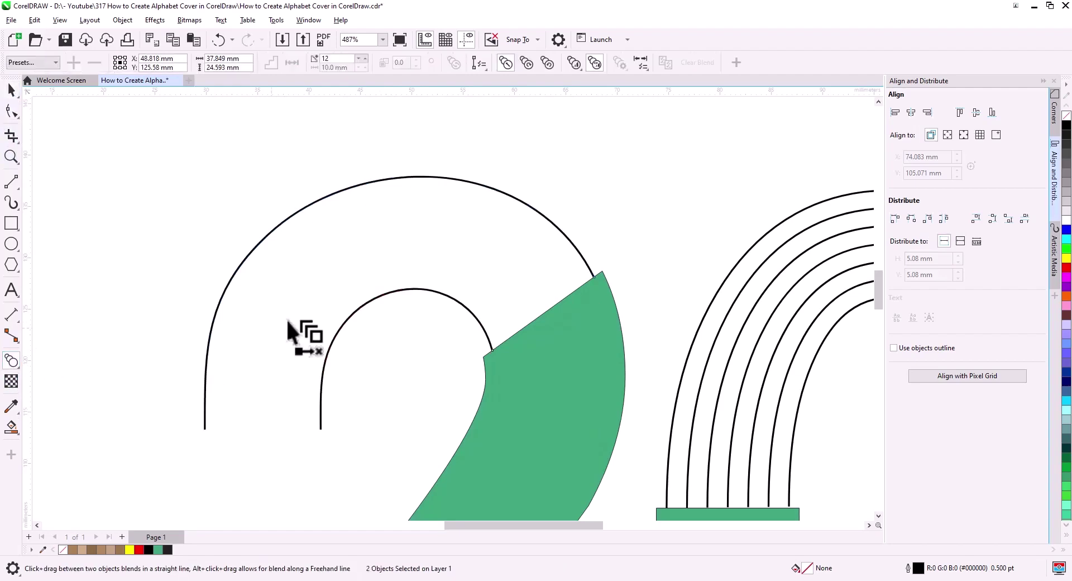
left_click_drag(315, 203, 394, 321)
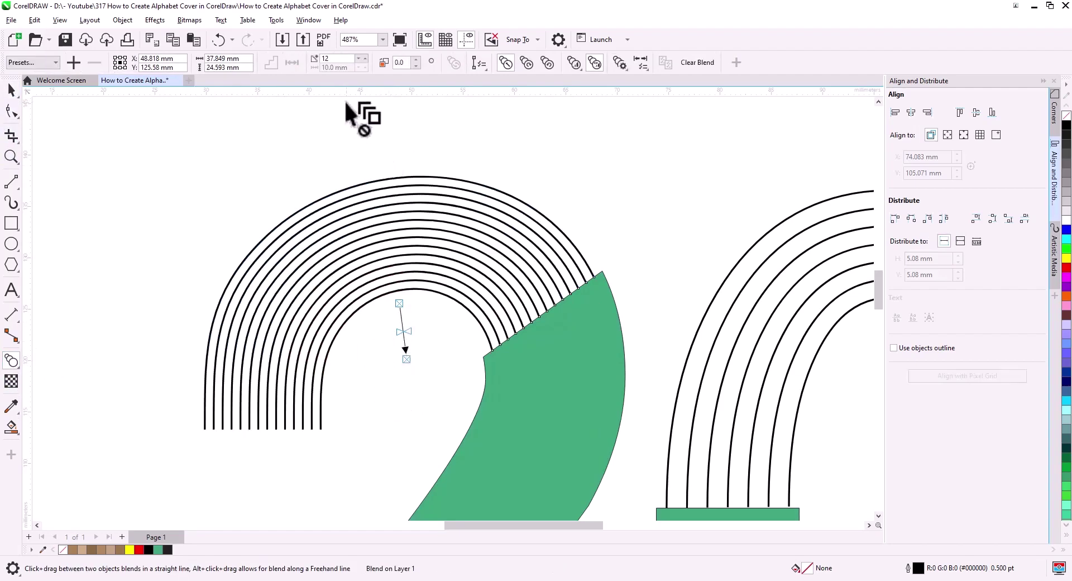
left_click(360, 60)
left_click(360, 60)
left_click(359, 60)
left_click(359, 60)
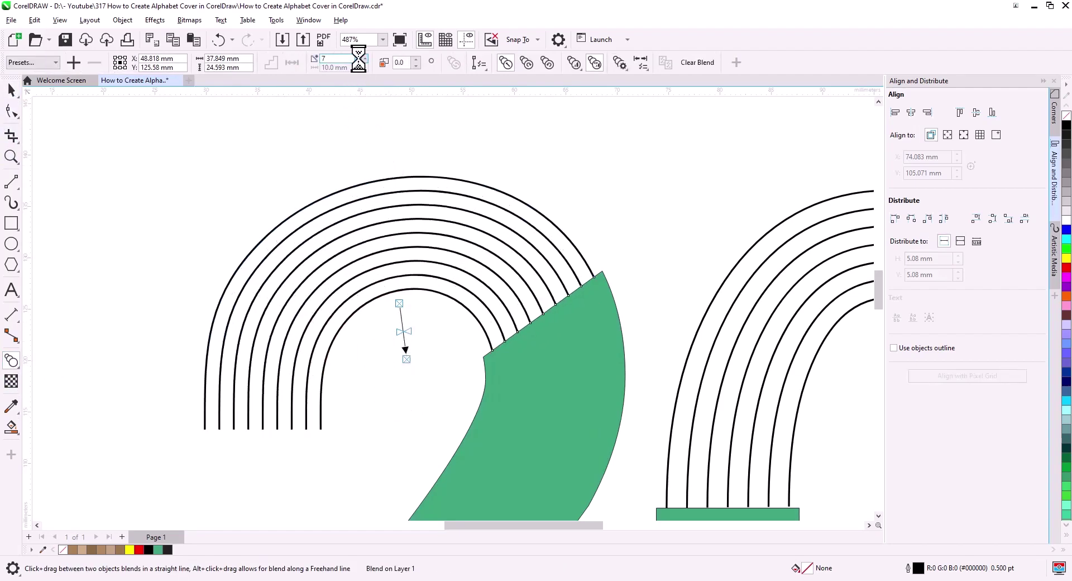
left_click(11, 89)
right_click(427, 231)
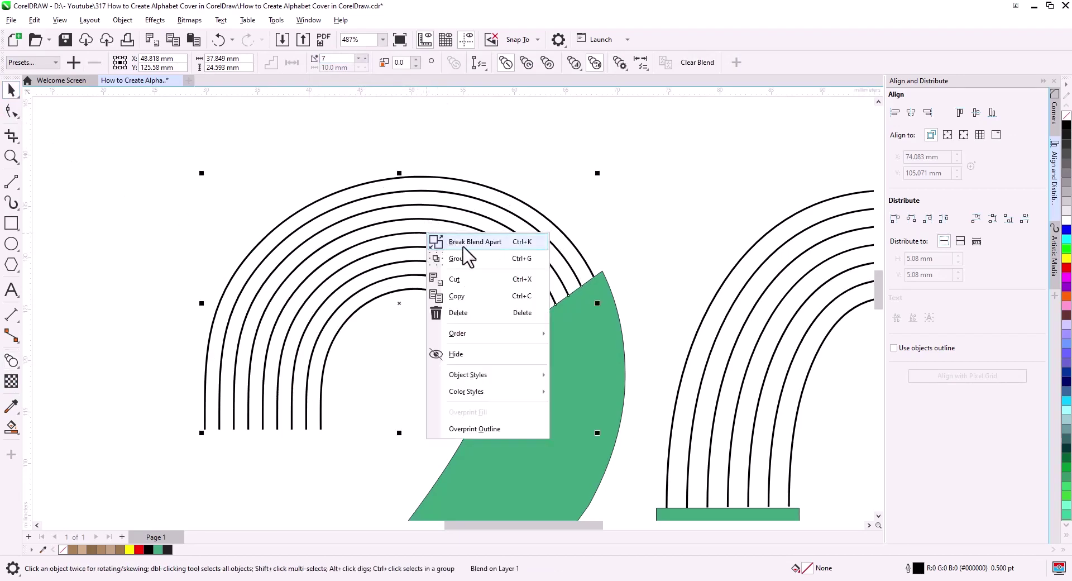
left_click(446, 239)
- Select all the arcs of the 2 and the 0 and give them a 1.0 pt outline
left_click(623, 135)
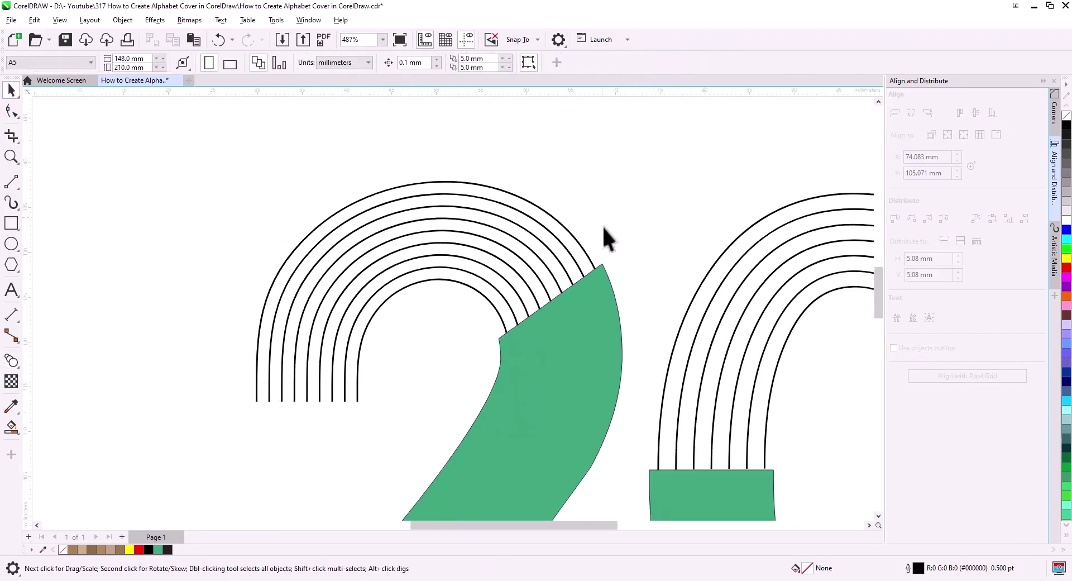
scroll(604, 234, "down", 5)
left_click_drag(488, 325, 463, 370)
left_click_drag(388, 294, 478, 352)
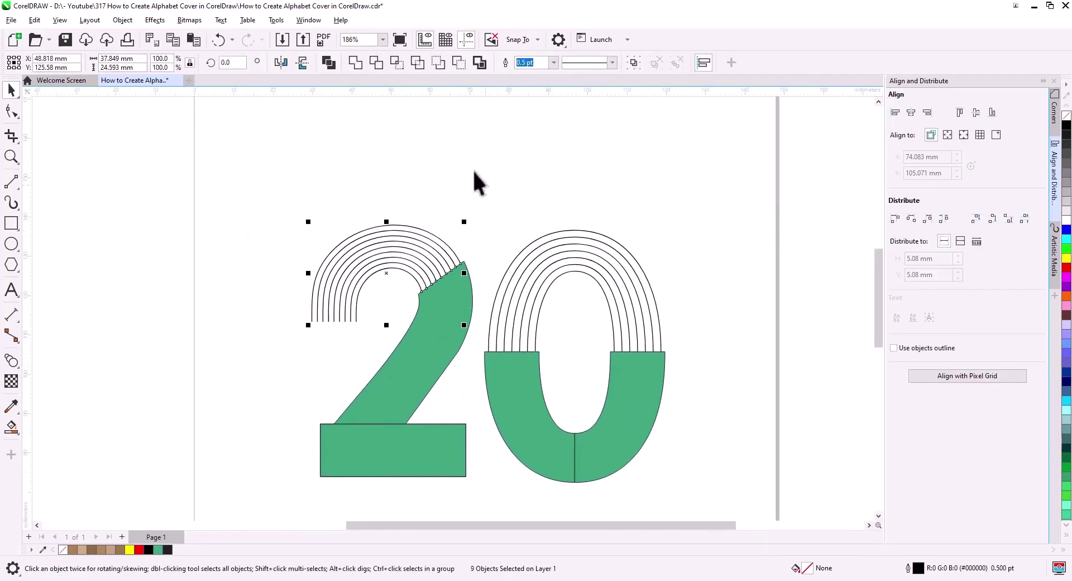
left_click_drag(464, 161, 680, 385, "shift")
scroll(567, 210, "up", 1)
scroll(567, 209, "up", 1)
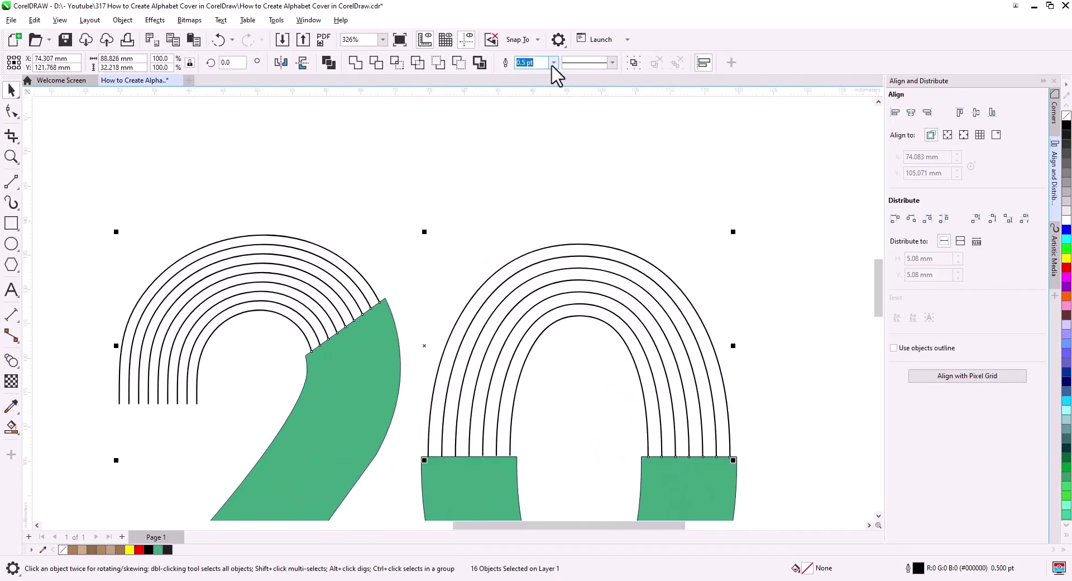
left_click(553, 62)
left_click(530, 124)
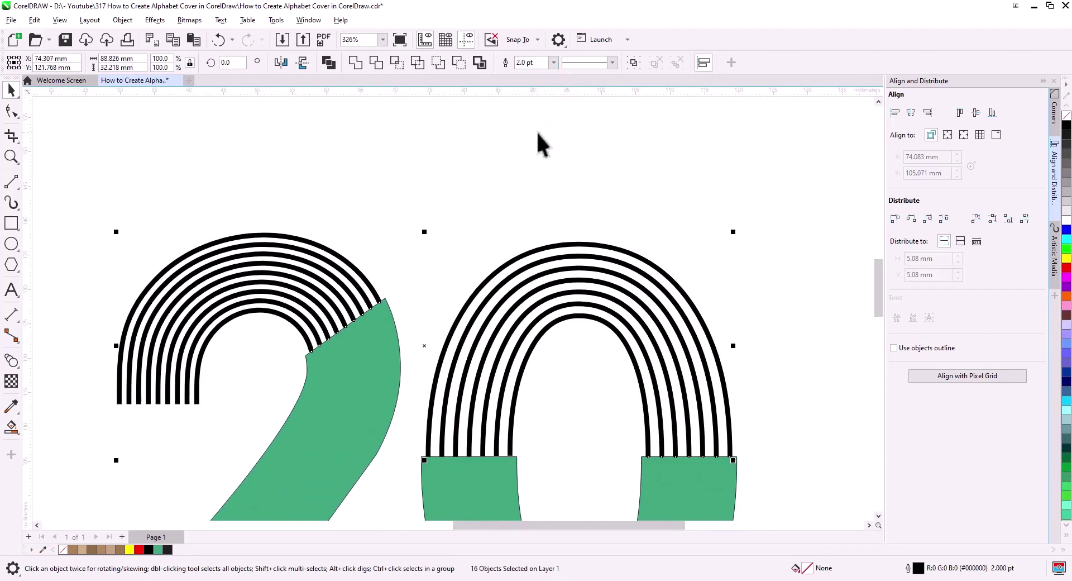
left_click(553, 62)
left_click(546, 112)
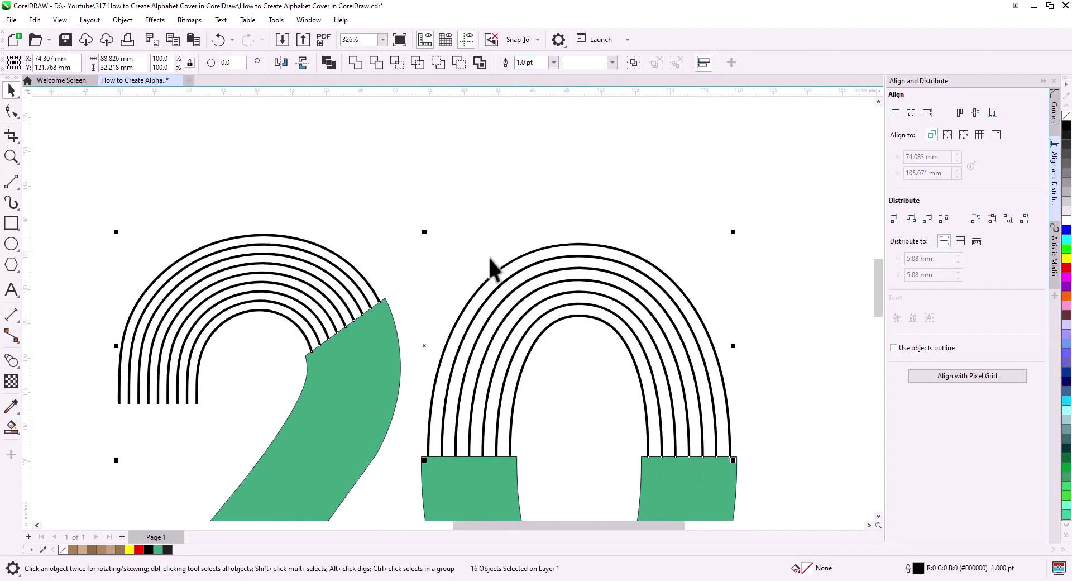
- Convert the arc outlines to filled objects and combine them into one curve
left_click(122, 20)
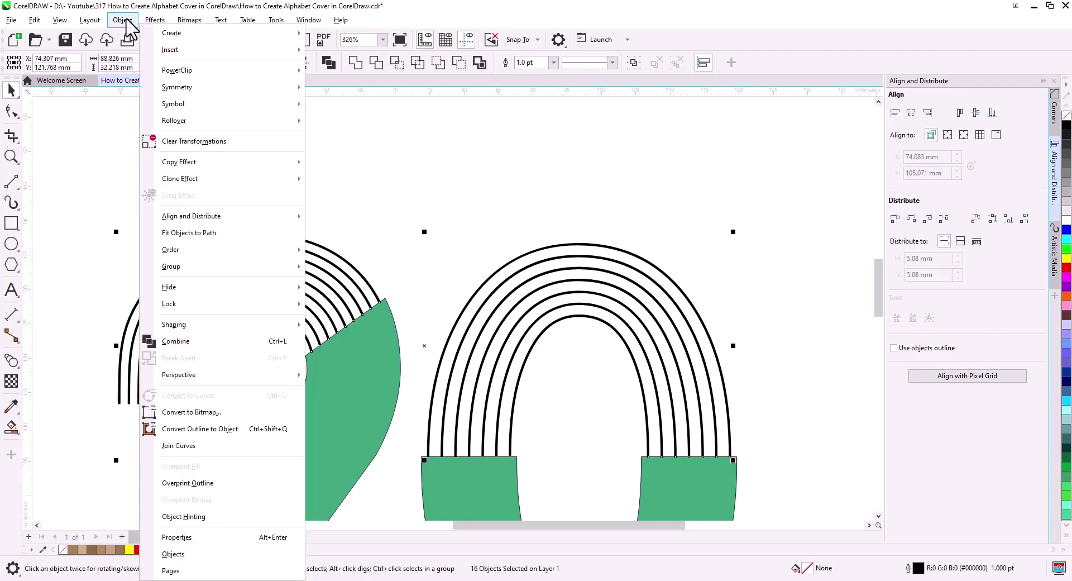
left_click(213, 429)
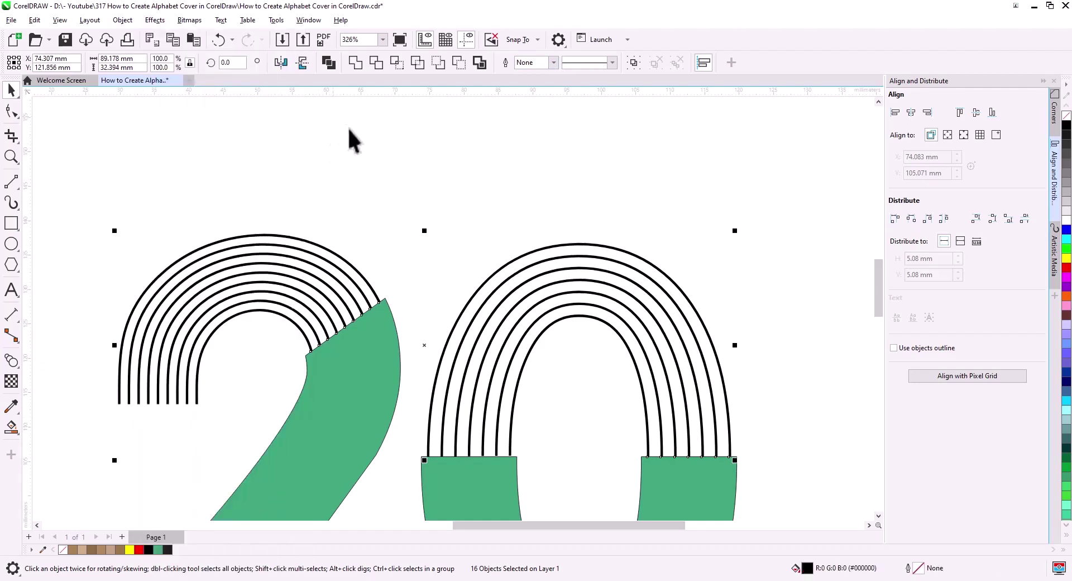
left_click(329, 63)
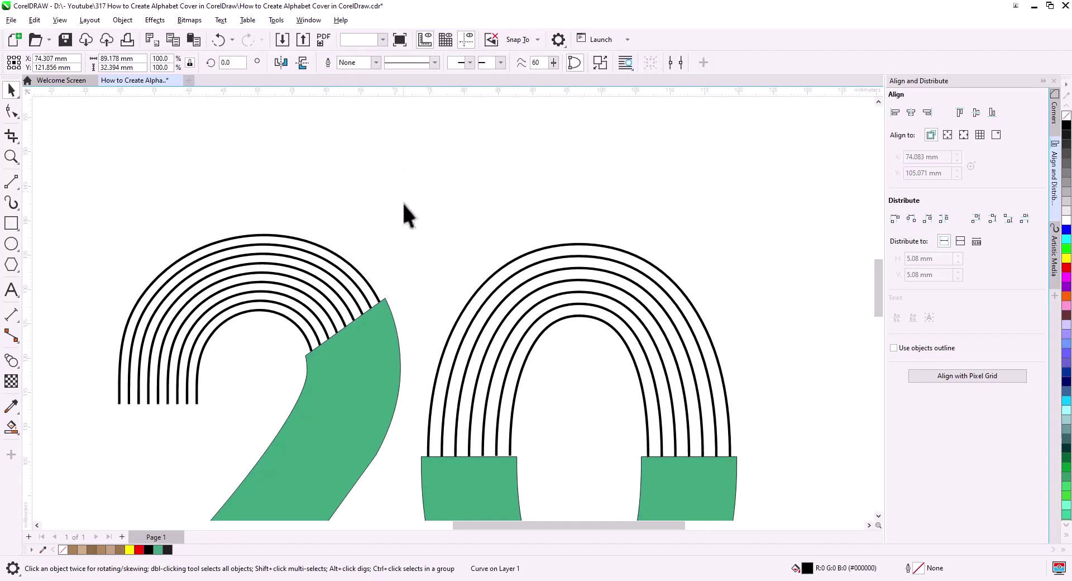
scroll(471, 210, "down", 5)
scroll(408, 279, "down", 2)
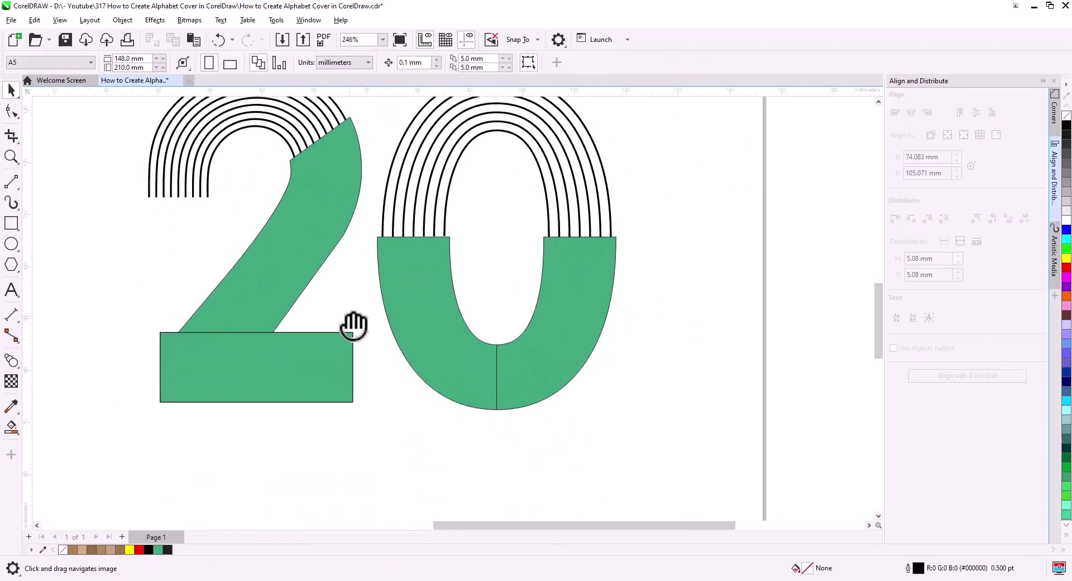
- Cast a lighter drop shadow rightward from the 0's left half, brought to the front
left_click(417, 371)
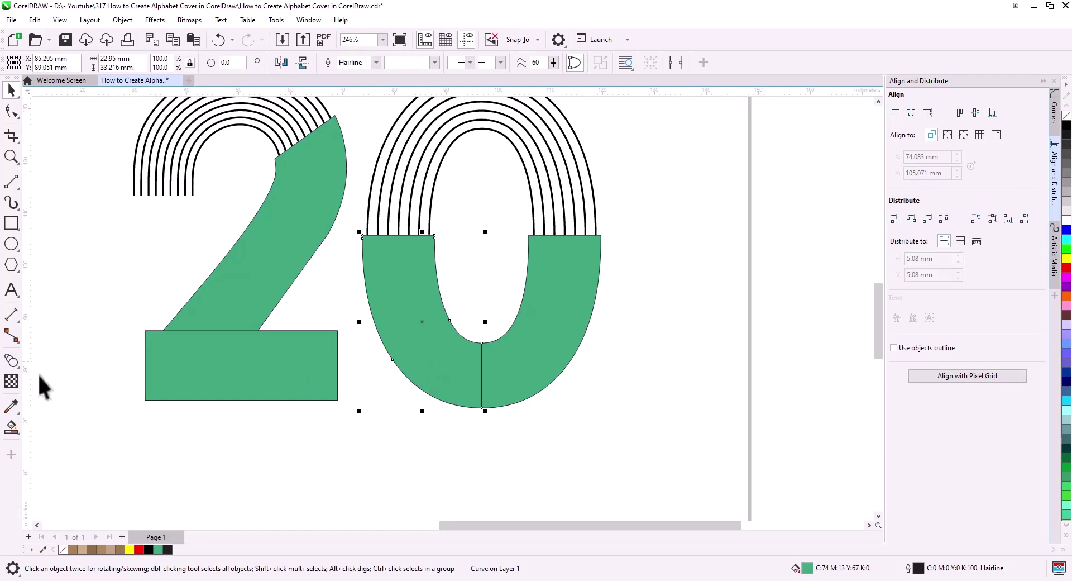
left_click(15, 366)
left_click(67, 363)
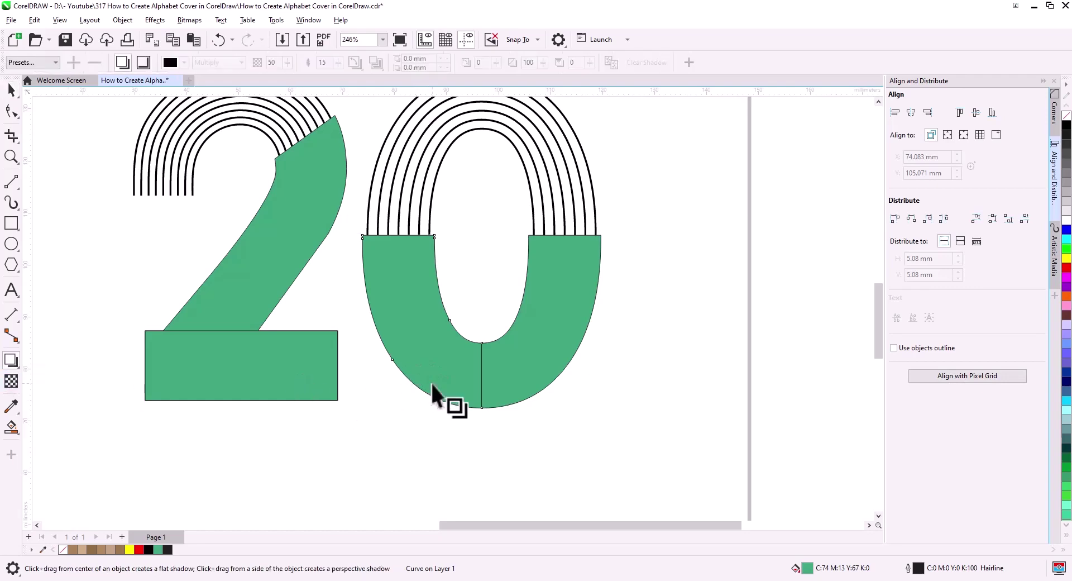
left_click_drag(420, 321, 493, 321)
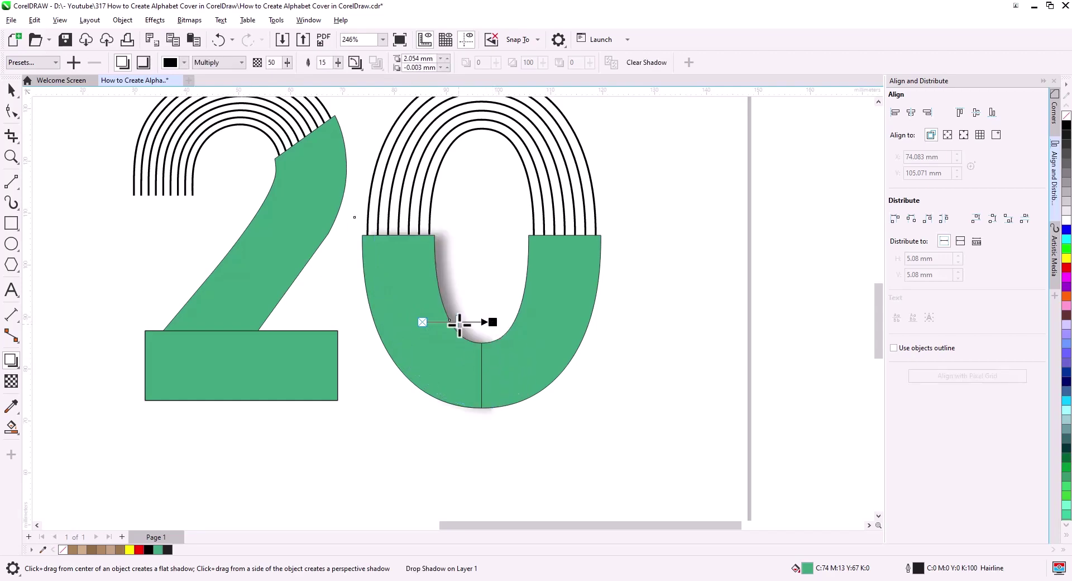
right_click(451, 341)
mouse_move(484, 304)
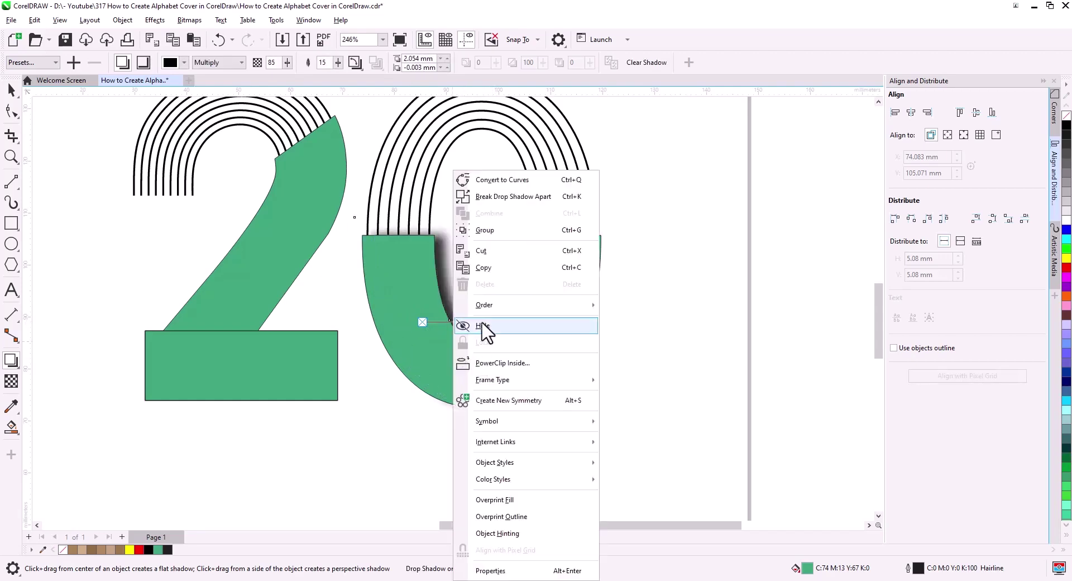
left_click(662, 308)
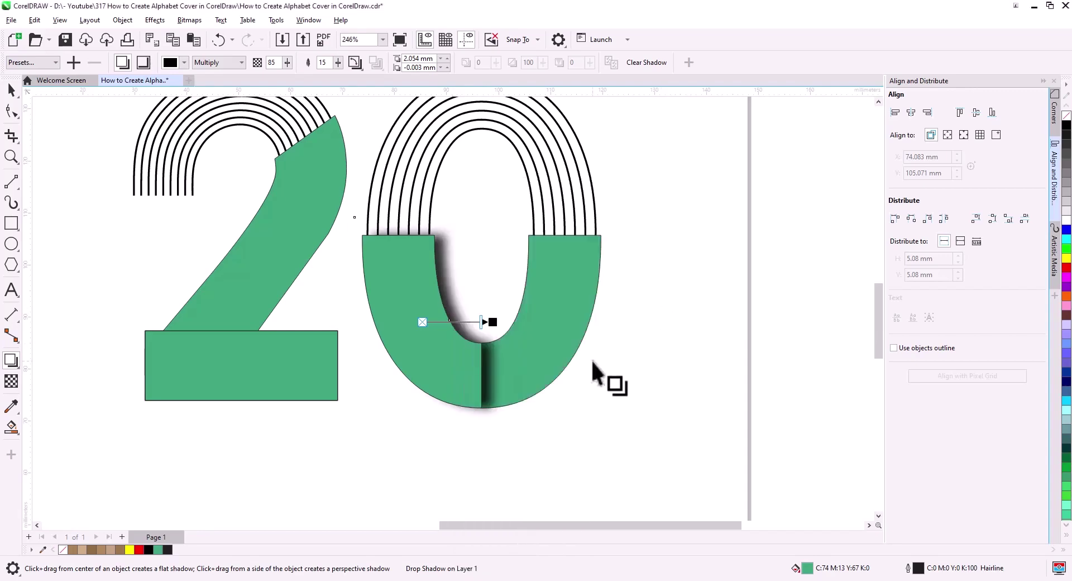
left_click_drag(482, 322, 470, 330)
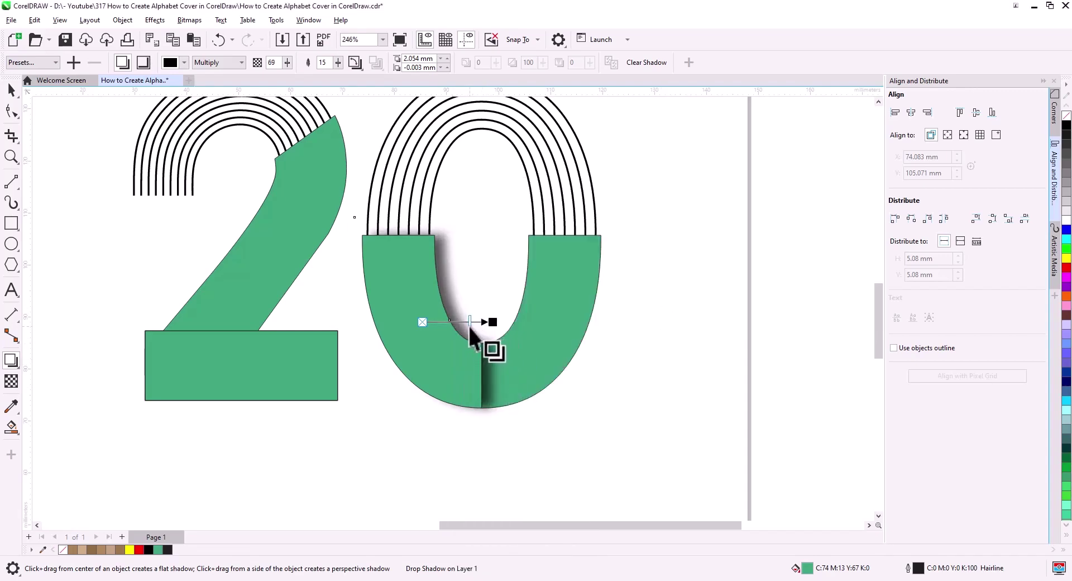
- PowerClip the 0's shadow inside the green 0
left_click(12, 89)
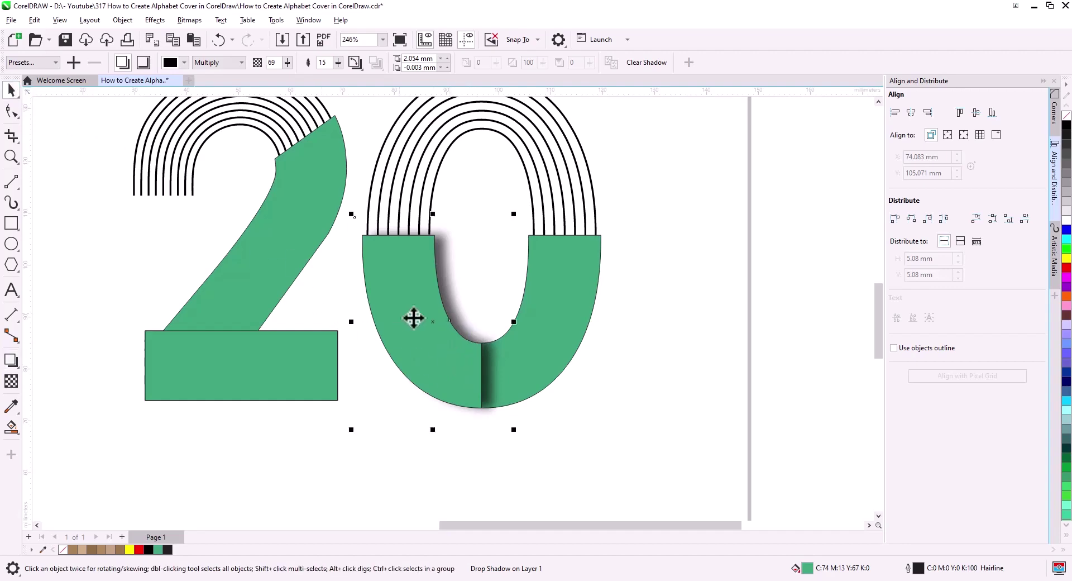
right_click(456, 318)
left_click(651, 394)
left_click(458, 321)
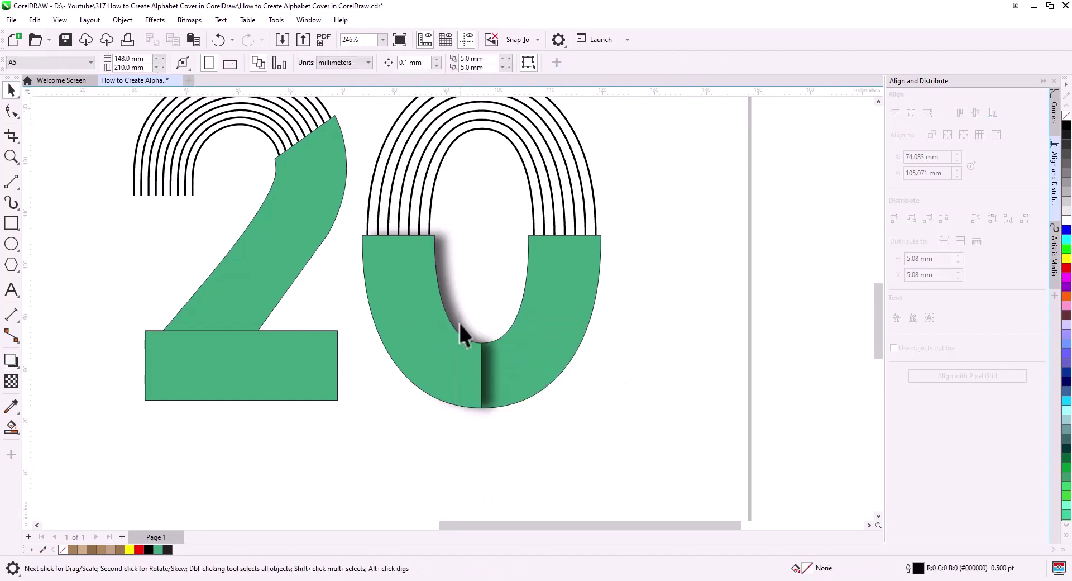
right_click(460, 324)
left_click(503, 325)
left_click(561, 376)
left_click(493, 451)
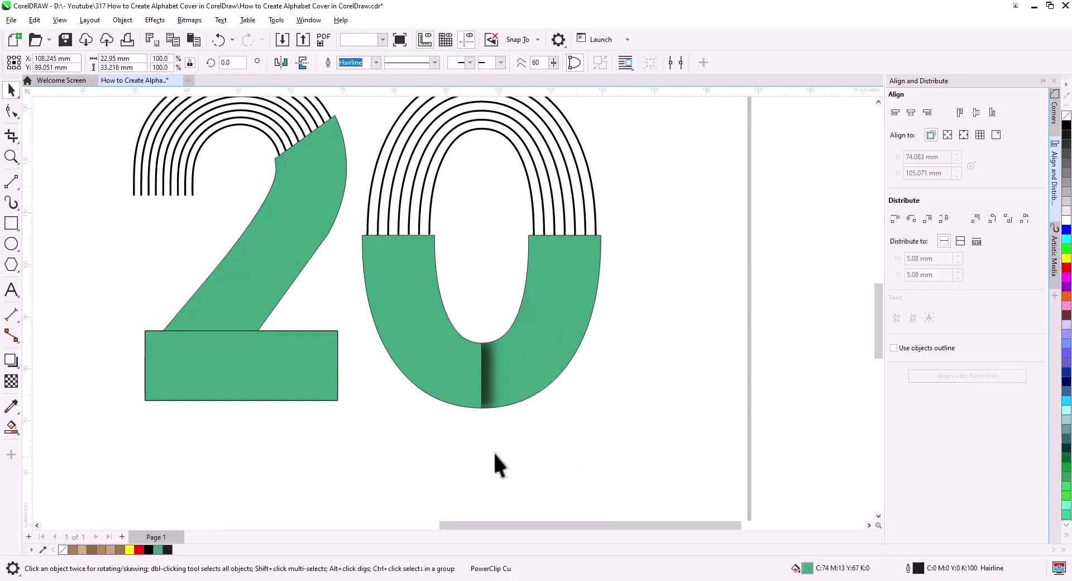
left_click_drag(466, 458, 512, 505)
- Cast a drop shadow upward from the 2's base bar and break it apart
left_click(306, 433)
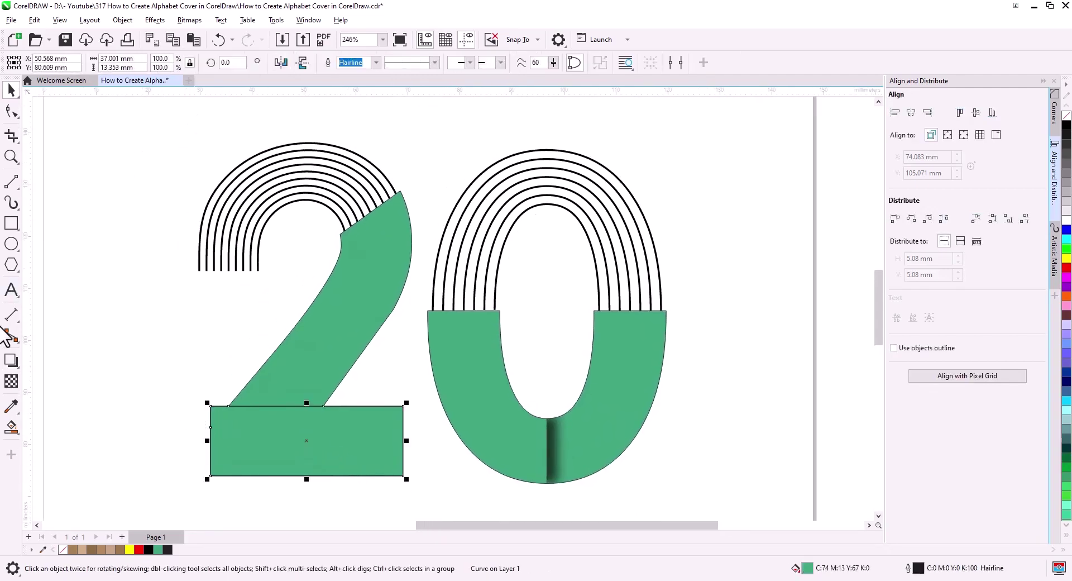
left_click(11, 362)
left_click_drag(307, 441, 308, 398)
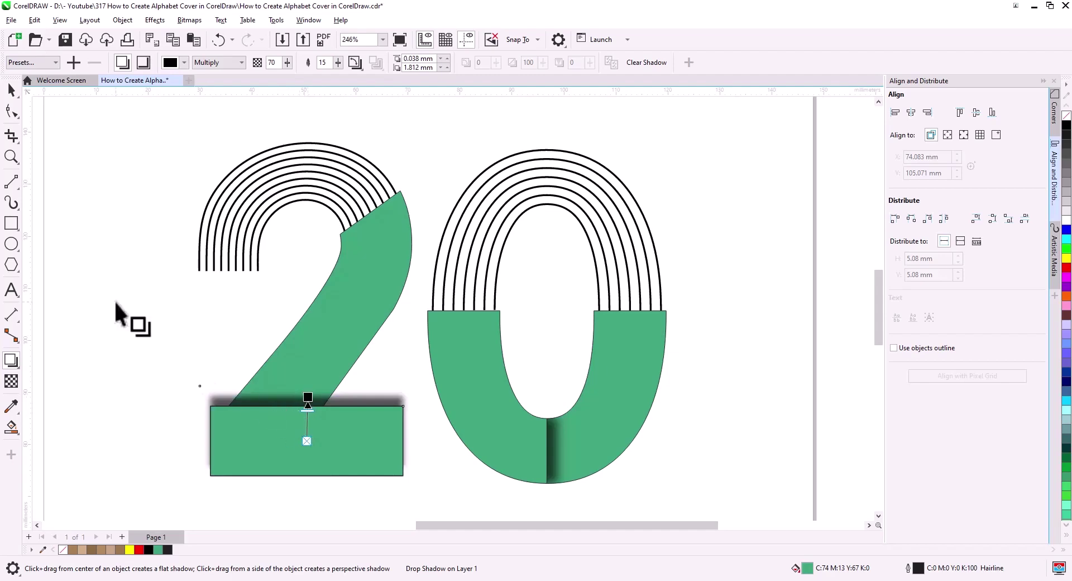
key("space")
right_click(360, 401)
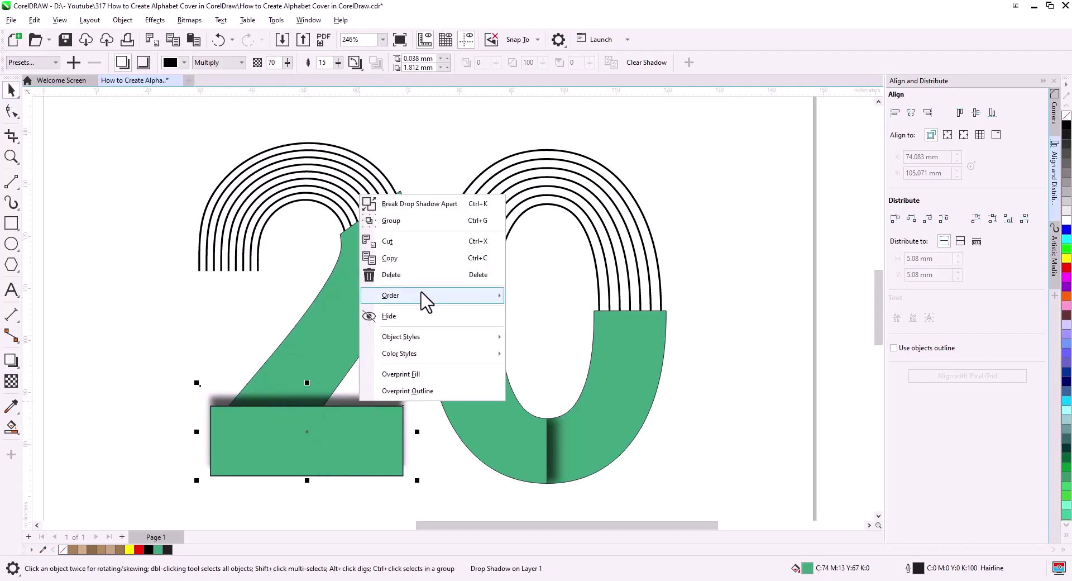
left_click(421, 205)
- PowerClip the base-bar shadow inside the 2's diagonal stroke
right_click(216, 400)
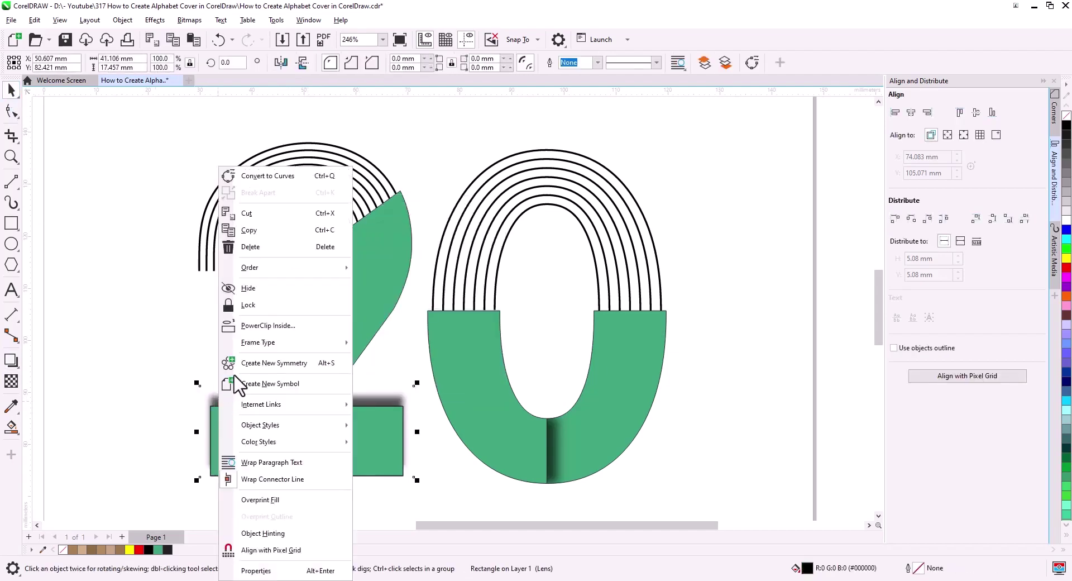
left_click(282, 346)
left_click(394, 505)
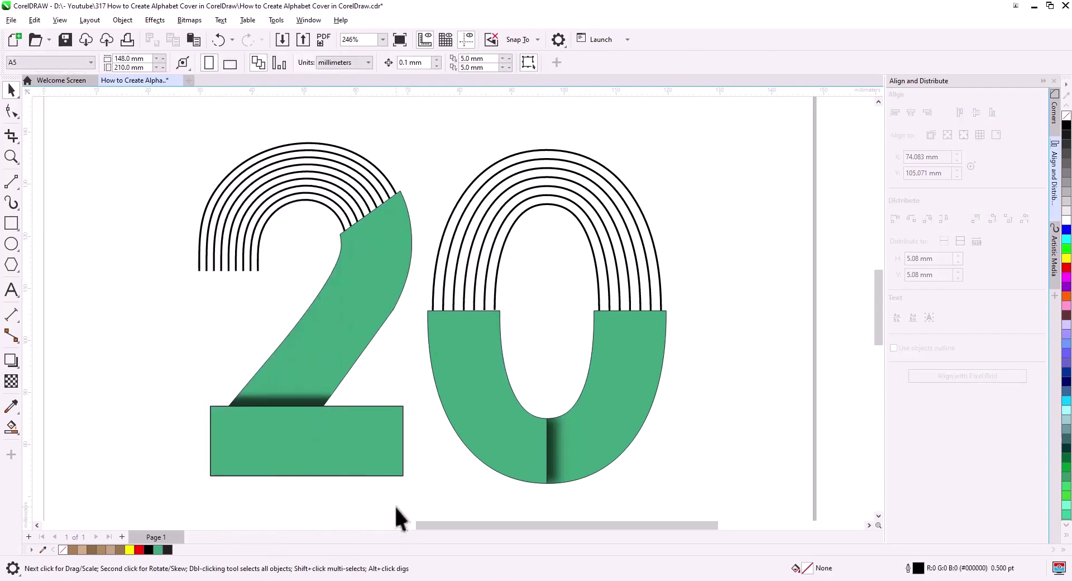
scroll(378, 389, "down", 3)
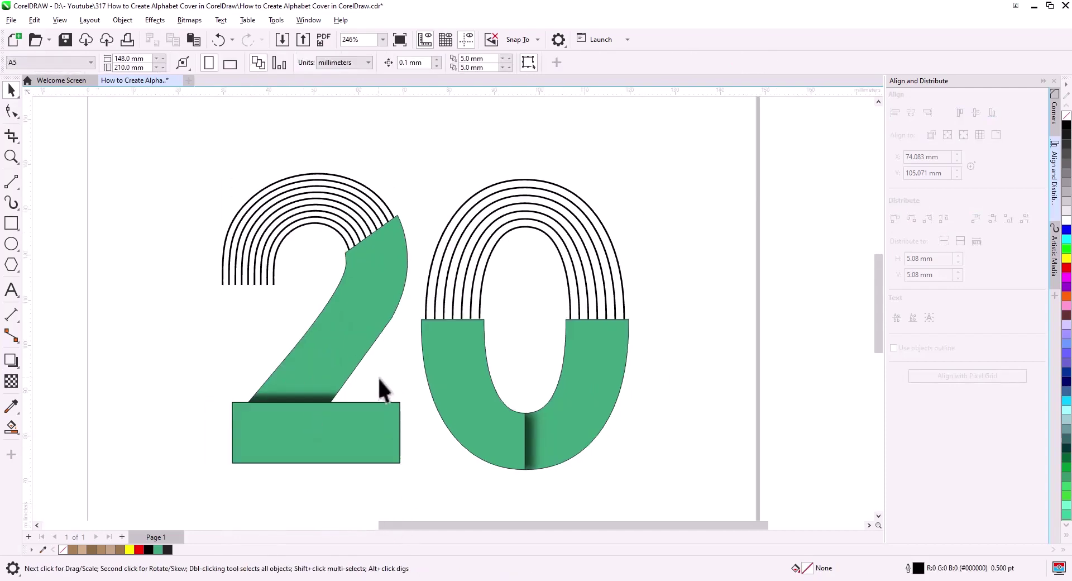
left_click_drag(489, 371, 536, 400)
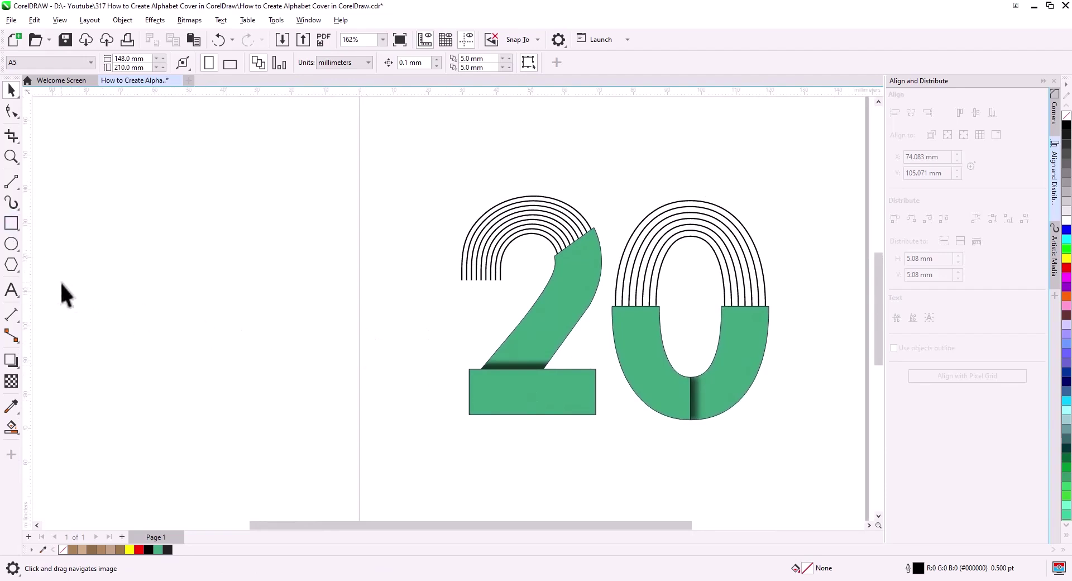
- Draw a tiny circle and repeat copies with Ctrl+R into a row of dots
left_click(11, 244)
left_click_drag(137, 254, 141, 258)
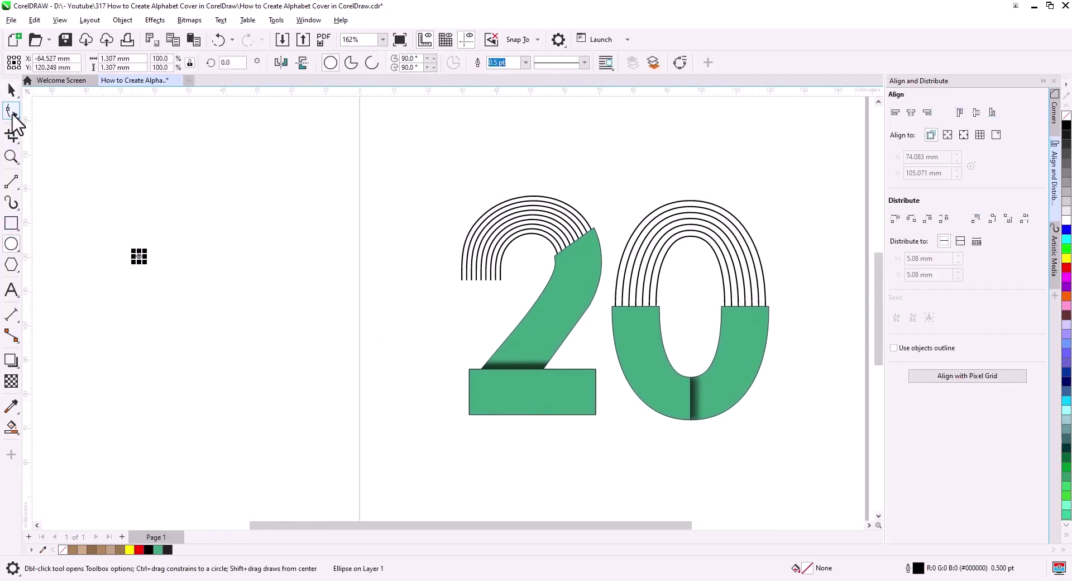
key("space")
scroll(142, 269, "up", 3)
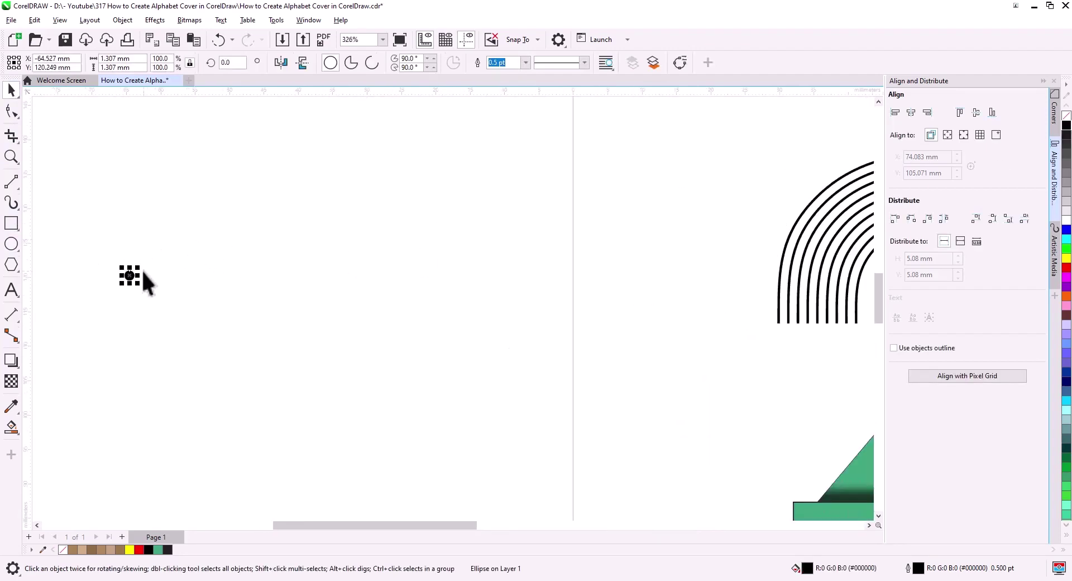
scroll(120, 282, "up", 4)
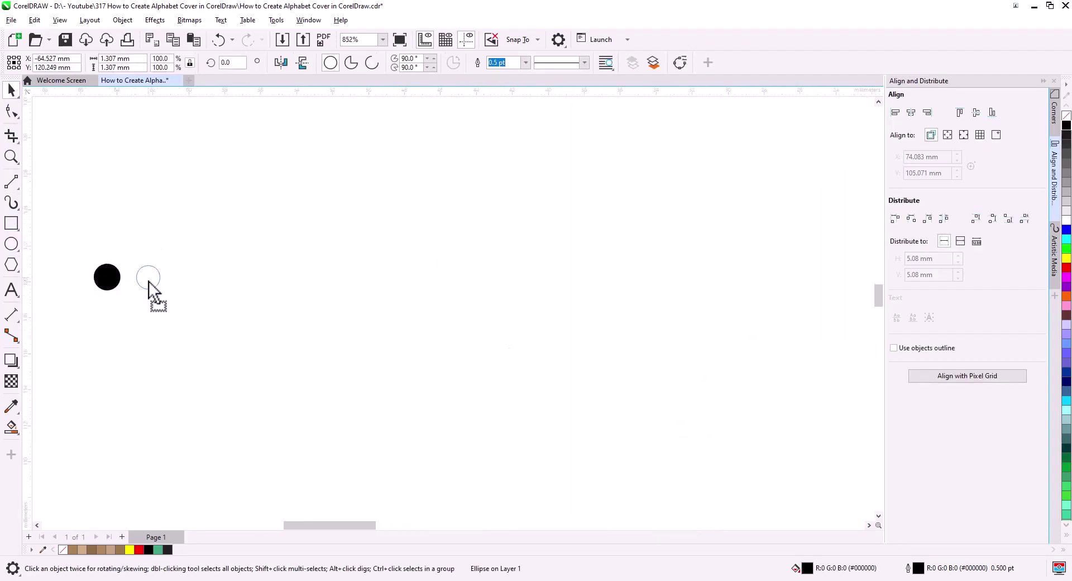
left_click(170, 306)
key("ctrl+r")
key("ctrl+r")
key("ctrl+r")
key("ctrl+r")
key("ctrl+r")
key("ctrl+r")
key("ctrl+r")
key("ctrl+r")
key("ctrl+r")
key("ctrl+r")
key("ctrl+r")
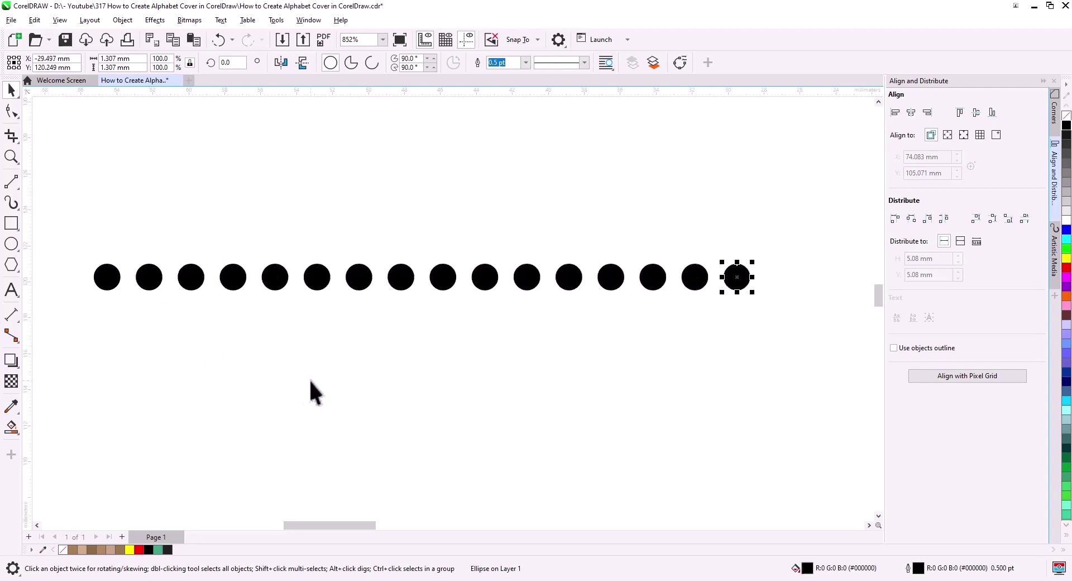
key("ctrl+r")
key("ctrl+r")
key("ctrl+r")
scroll(309, 377, "down", 2)
scroll(341, 389, "down", 3)
left_click_drag(387, 402, 330, 293)
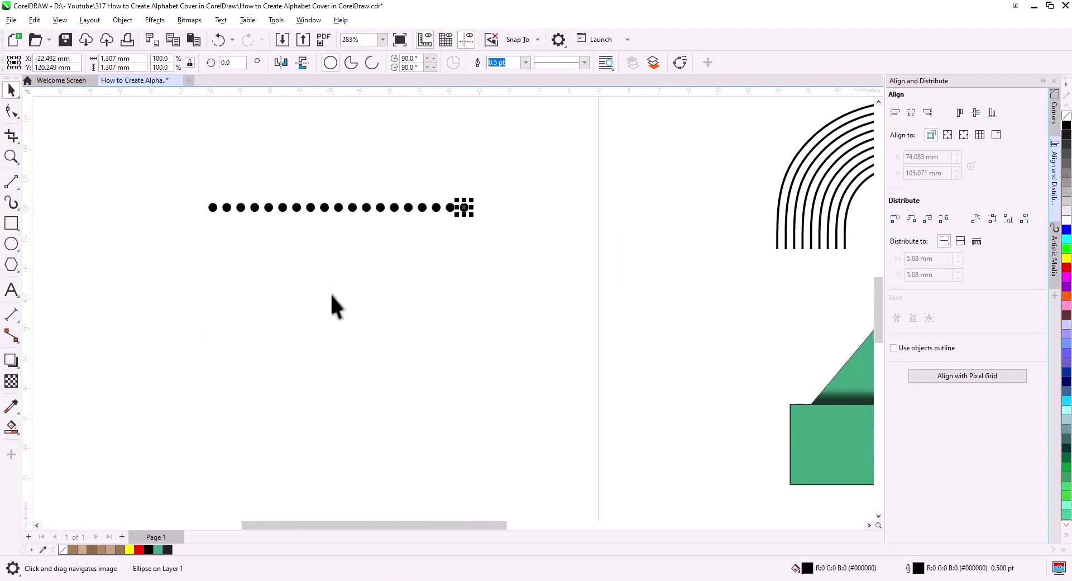
key("ctrl+r")
key("ctrl+r")
key("ctrl+r")
key("ctrl+r")
key("ctrl+r")
key("ctrl+r")
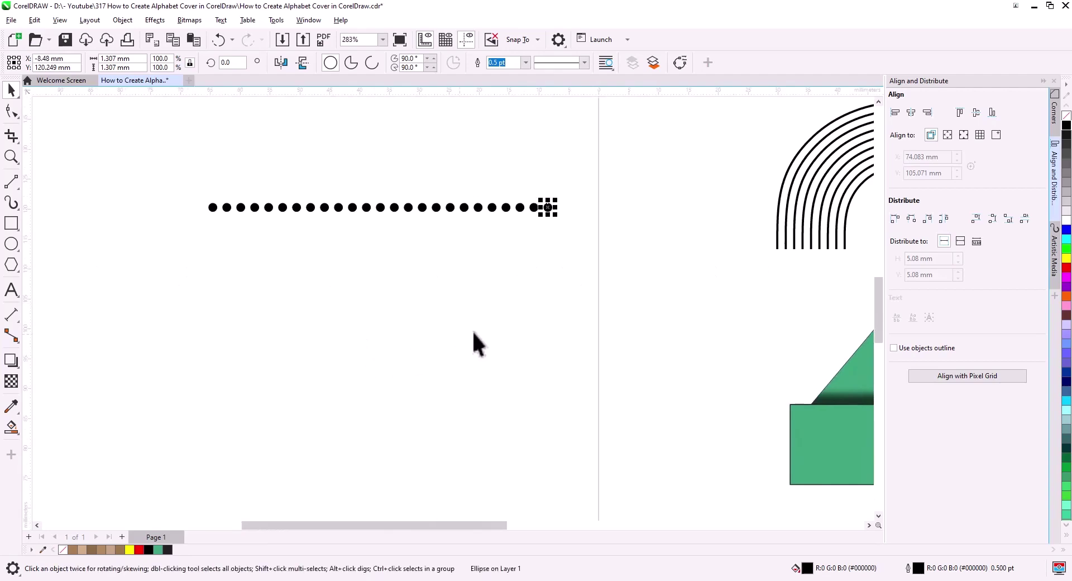
key("ctrl+r")
key("Escape")
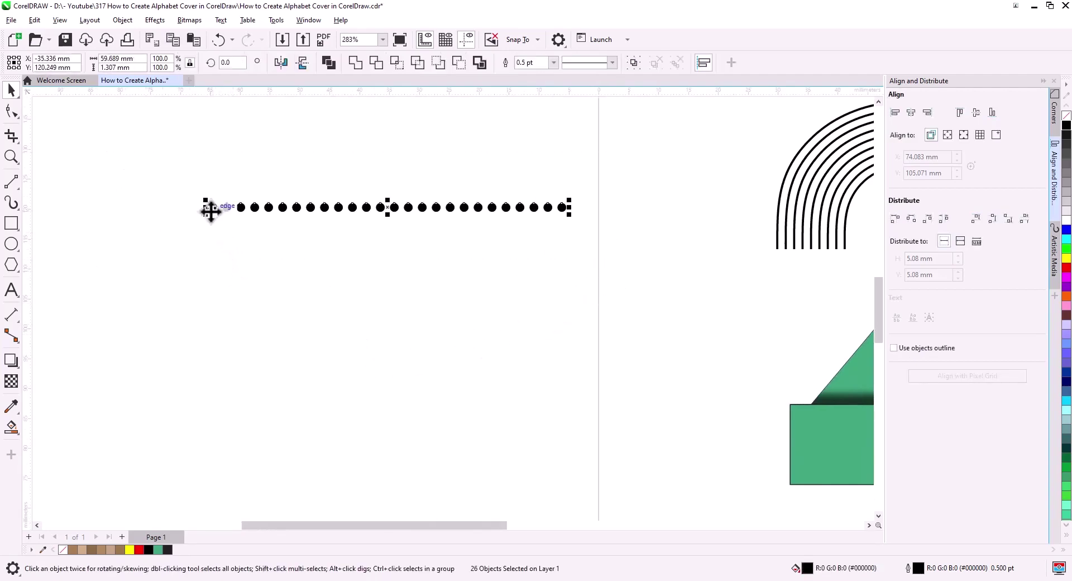
- Copy the dot row downward repeatedly to form a grid of dots
left_click_drag(210, 210, 213, 224)
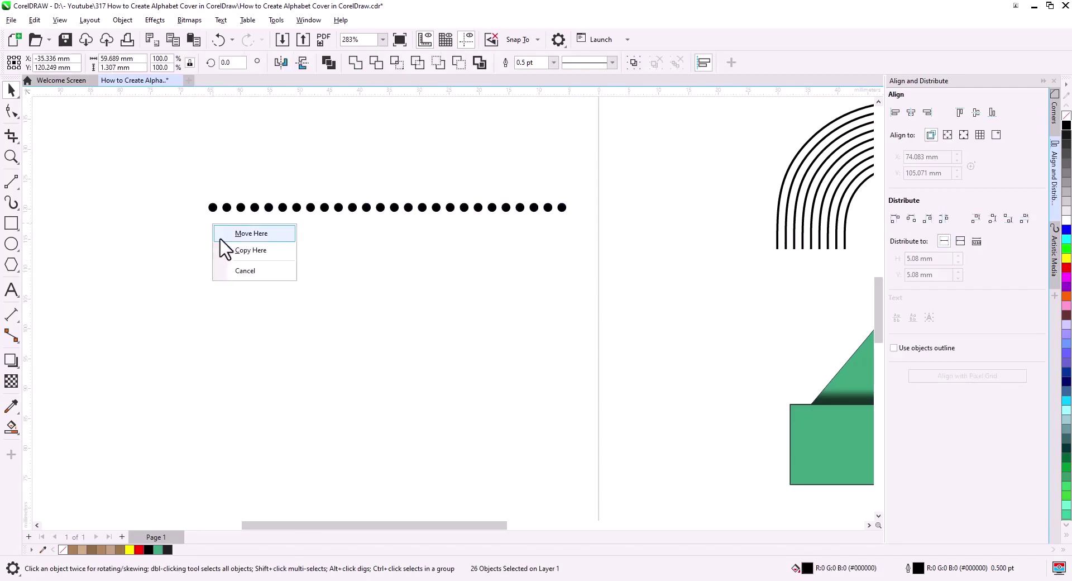
left_click(243, 250)
key("ctrl+r")
key("ctrl+r")
key("ctrl+r")
key("ctrl+r")
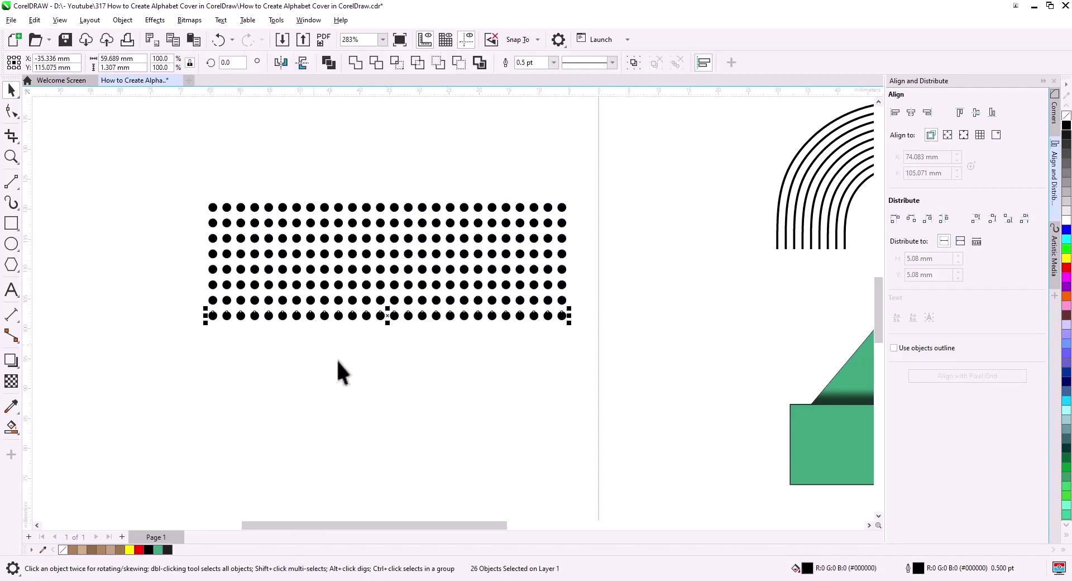
key("ctrl+r")
key("ctrl+r")
key("ctrl+r")
key("ctrl+r")
scroll(335, 162, "down", 2)
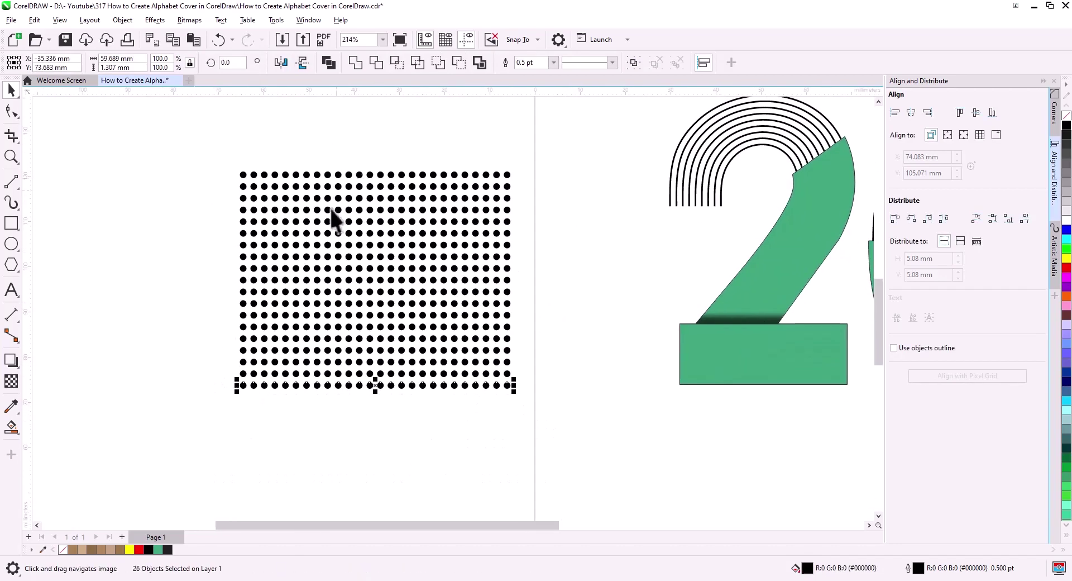
left_click(524, 441)
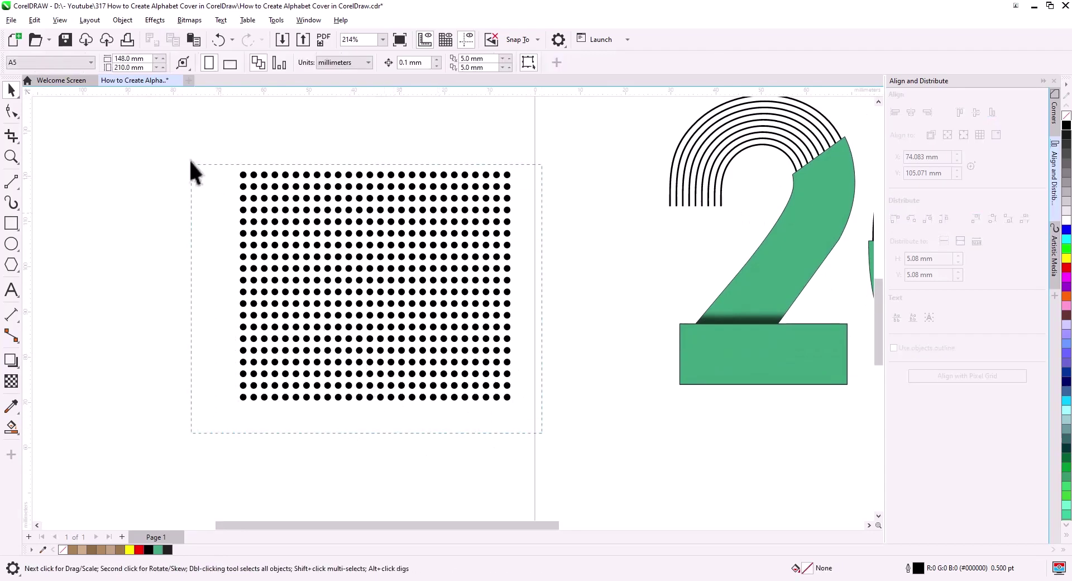
- Draw a rectangle framing the dot grid and center it on the dots
left_click_drag(190, 161, 190, 162)
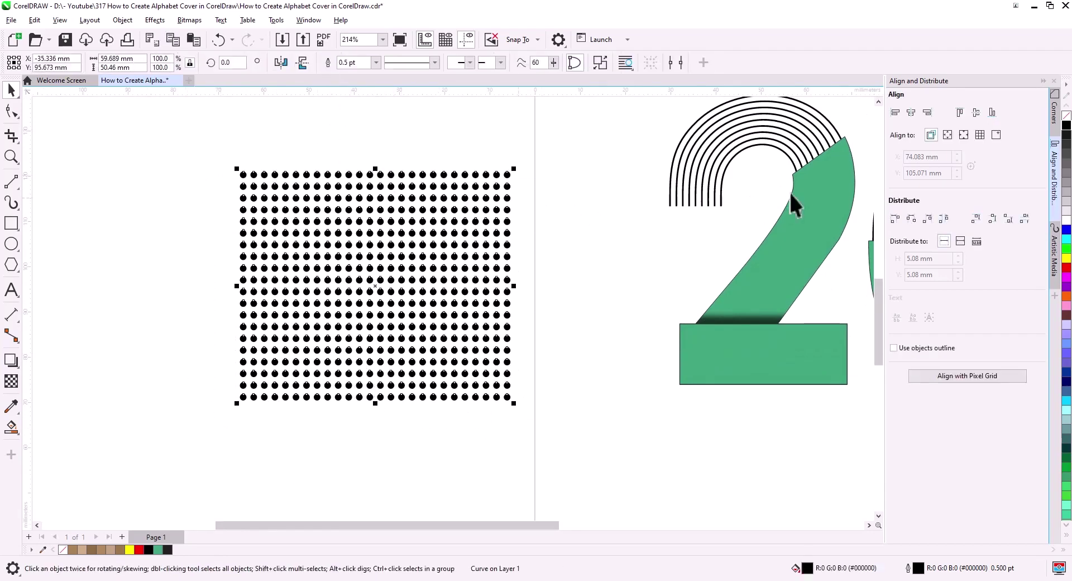
left_click(95, 232)
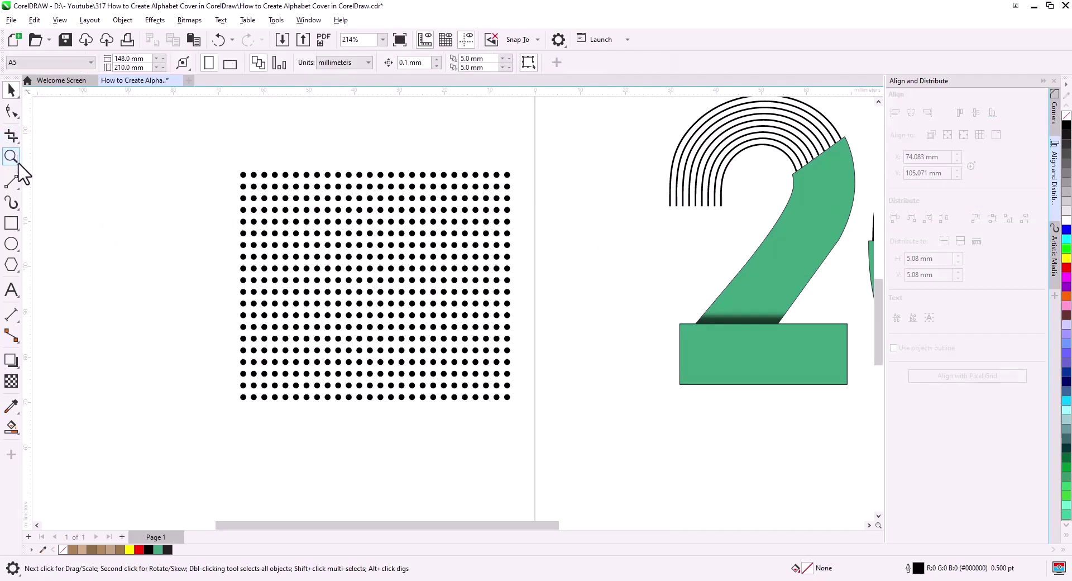
left_click(17, 222)
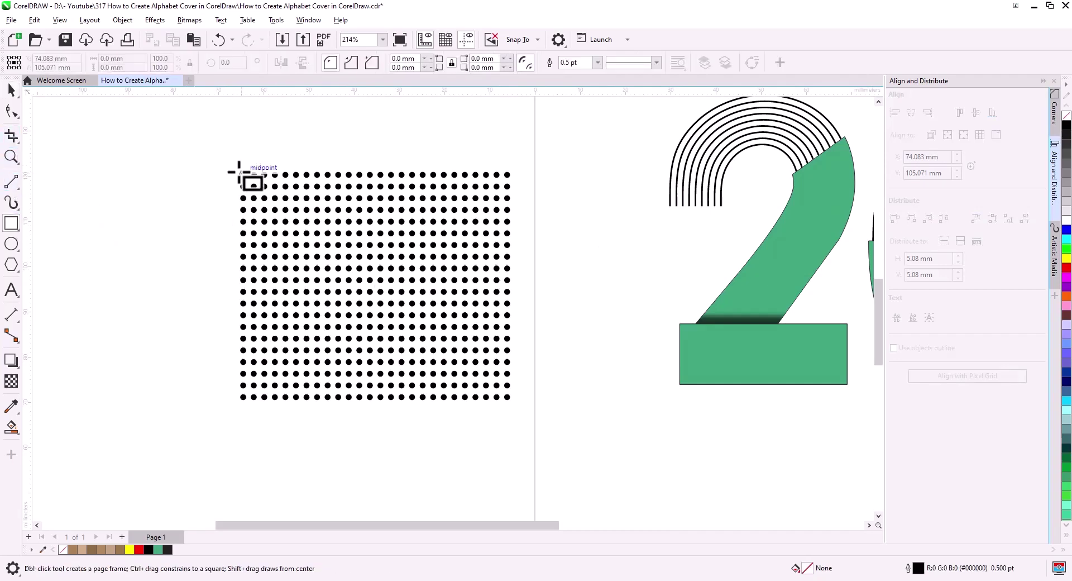
left_click_drag(237, 169, 515, 404)
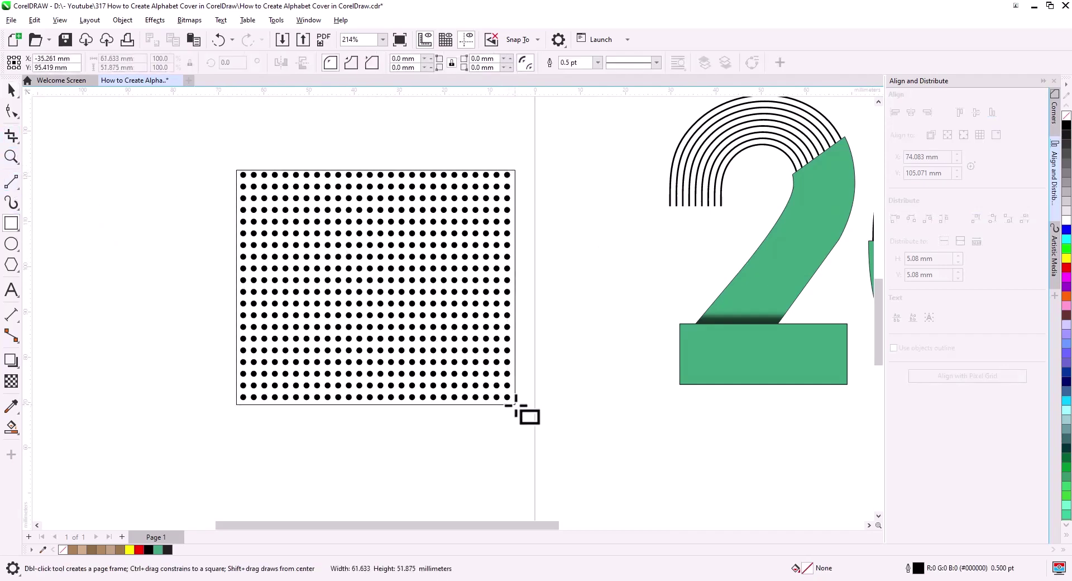
key("space")
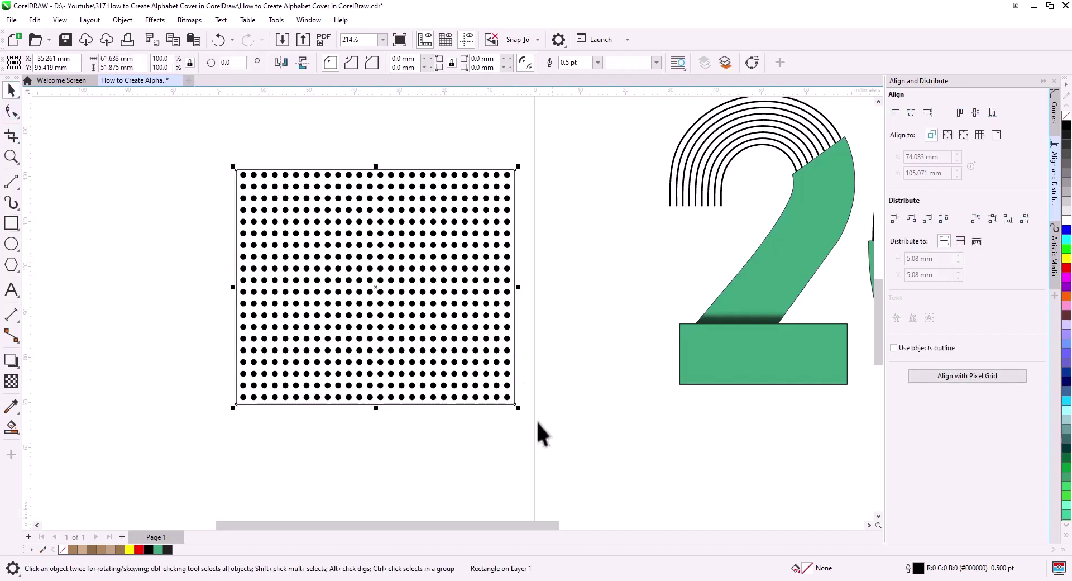
key("ctrl+a")
left_click(911, 112)
left_click(976, 112)
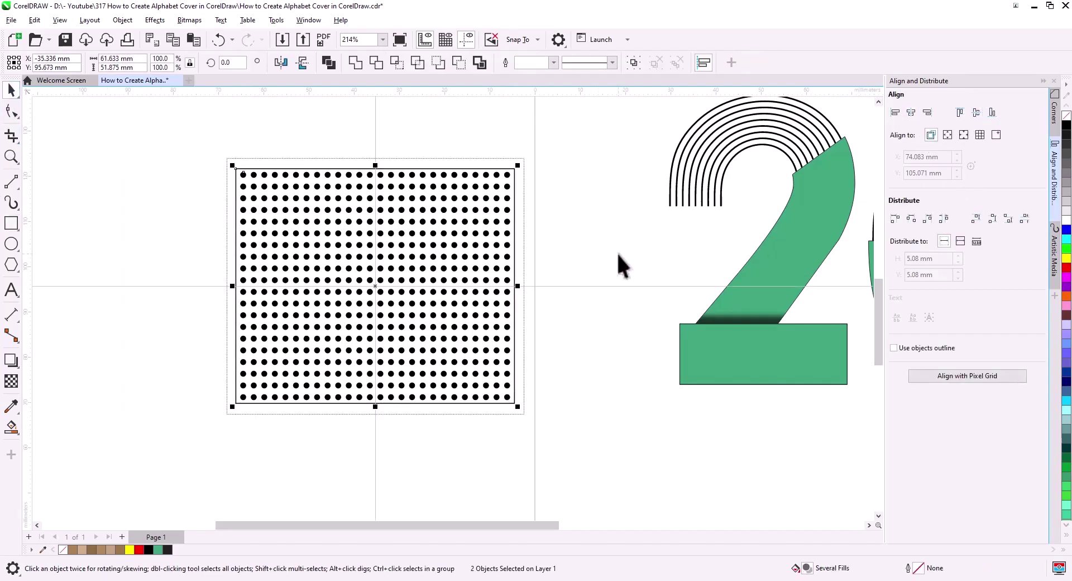
left_click(616, 252)
- Move the rectangle and dots together further left as one tile
left_click(513, 232)
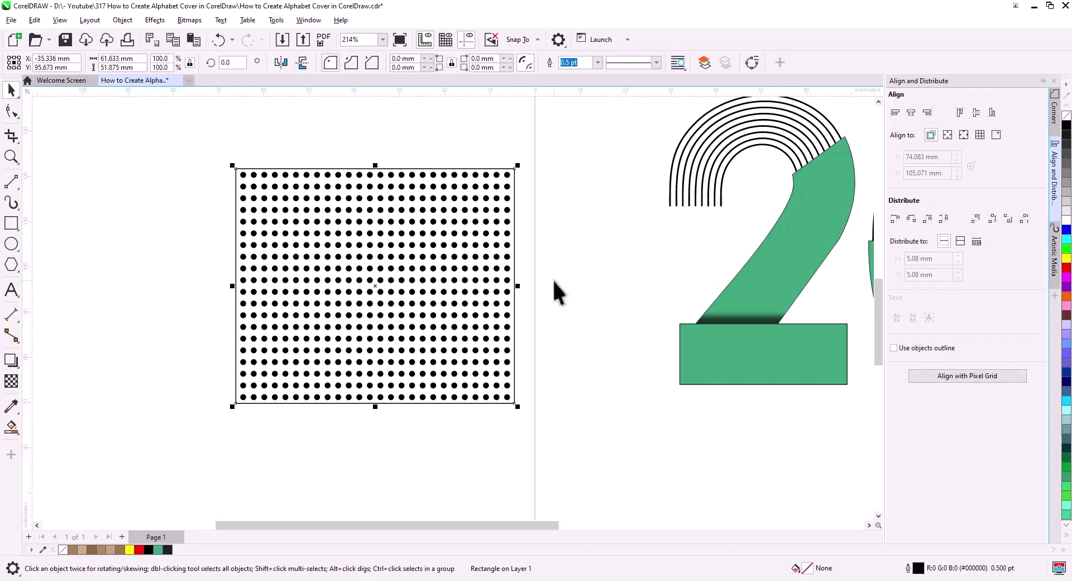
left_click(554, 281)
left_click_drag(532, 440, 140, 137)
left_click_drag(350, 282, 196, 328)
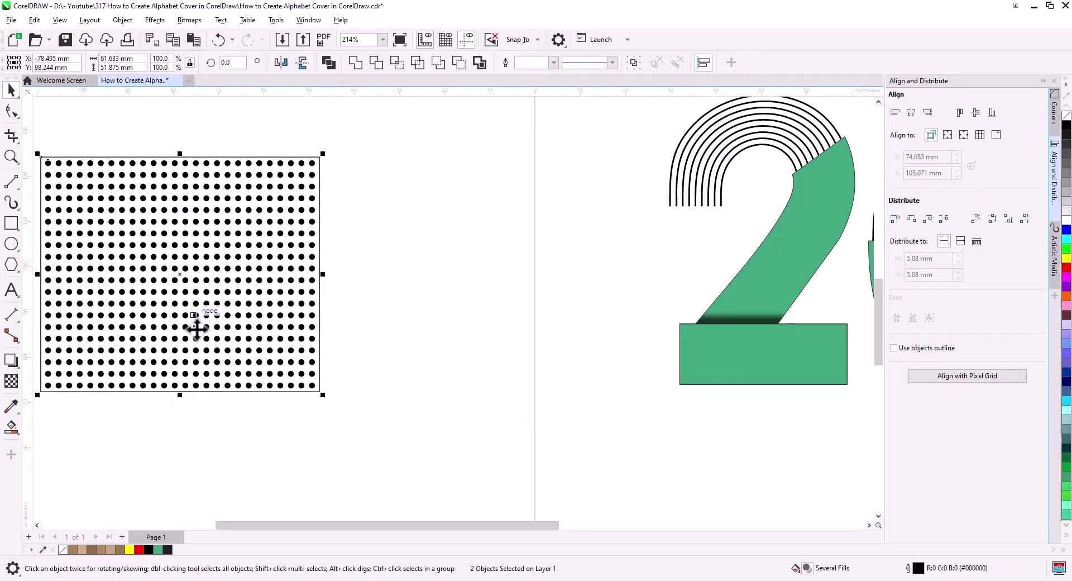
left_click_drag(242, 446, 347, 453)
scroll(324, 402, "up", 1)
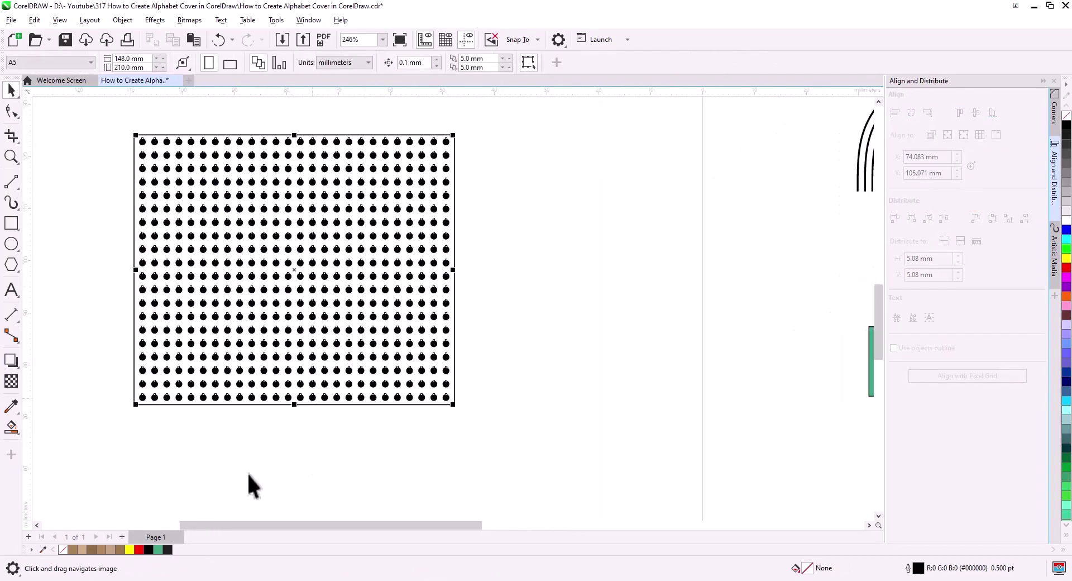
- Fill the dots and rectangle with brown swatches and remove the dot outlines
left_click(120, 549)
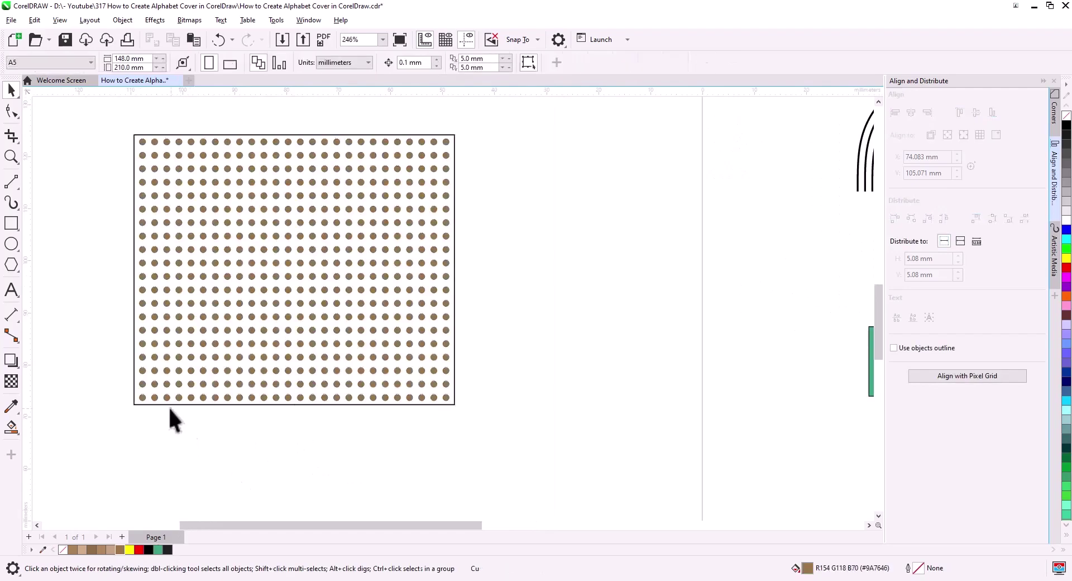
left_click(134, 398)
left_click(73, 549)
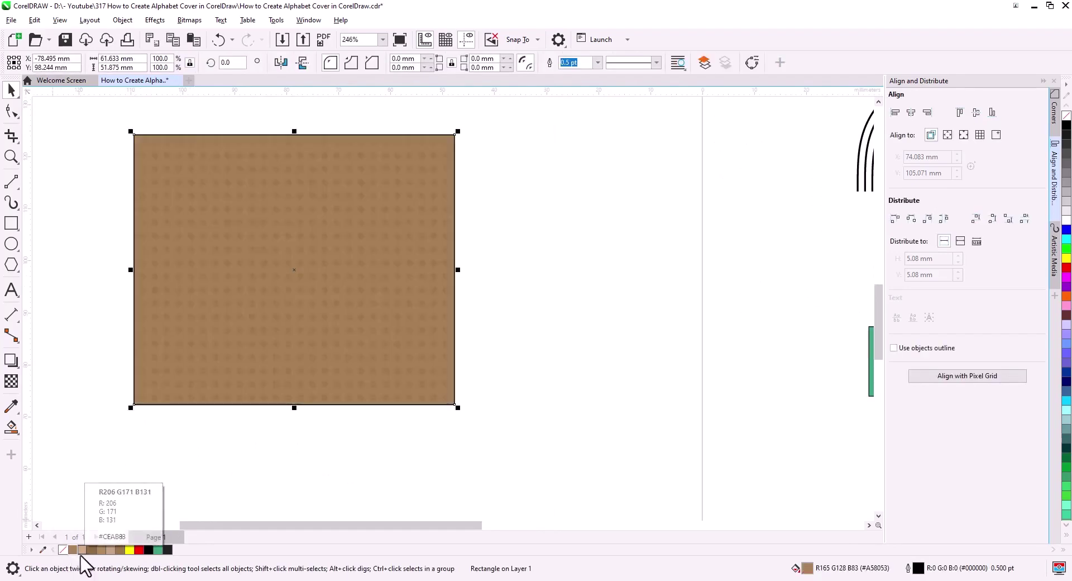
left_click(254, 415)
scroll(290, 379, "down", 1)
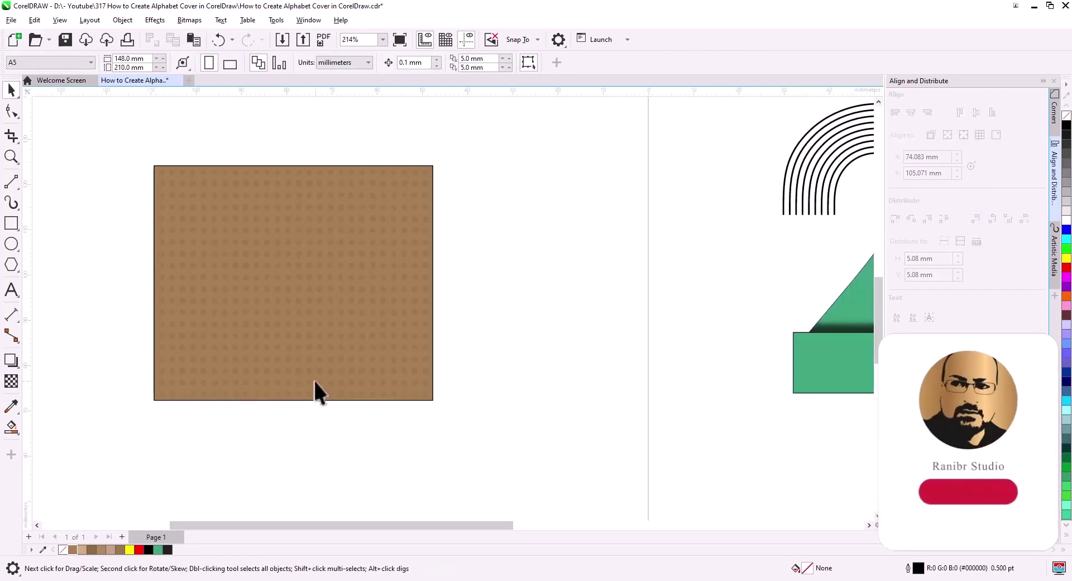
left_click(310, 370)
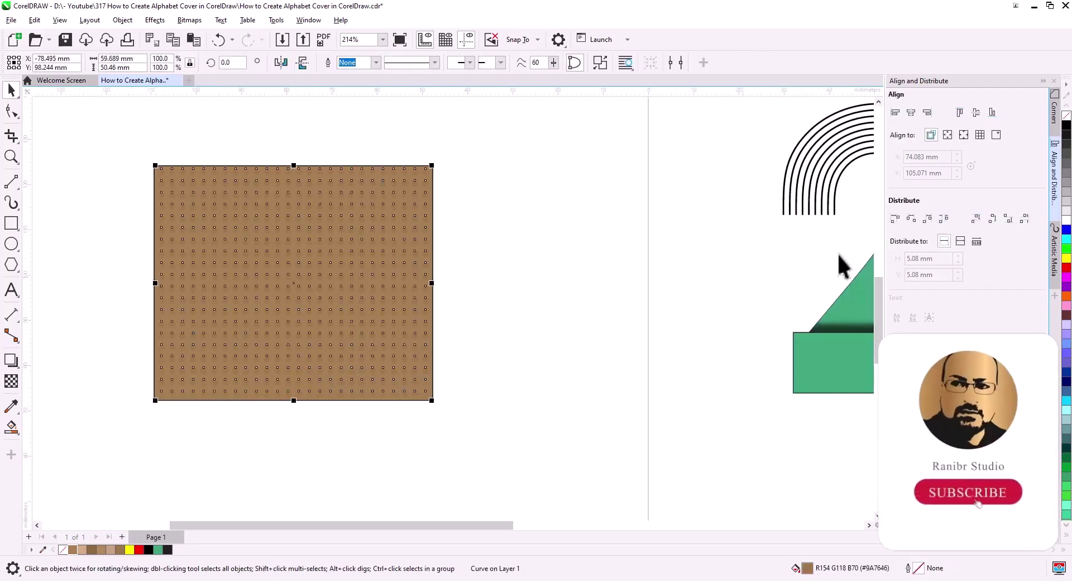
right_click(1065, 126)
left_click(452, 371)
- Copy the dotted tile to its right and recolour the copy a lighter tan
scroll(377, 417, "down", 3)
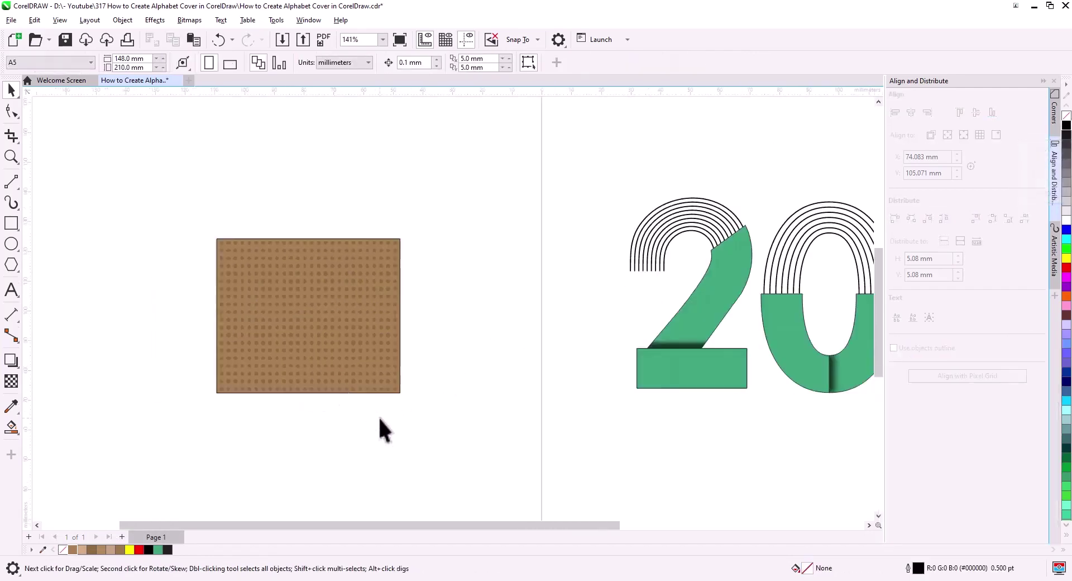
left_click_drag(403, 271, 161, 240)
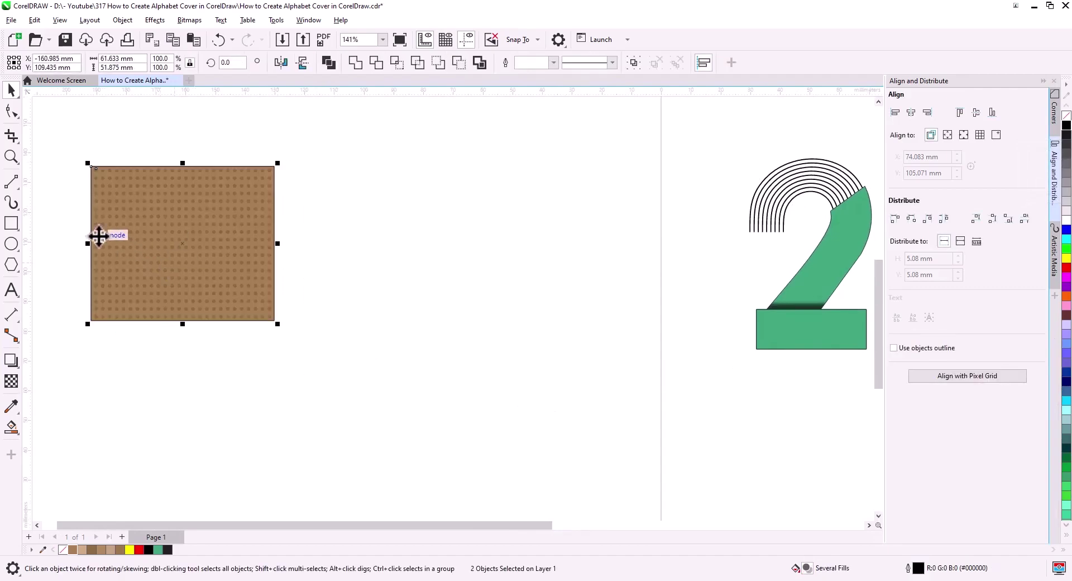
left_click_drag(92, 228, 276, 230)
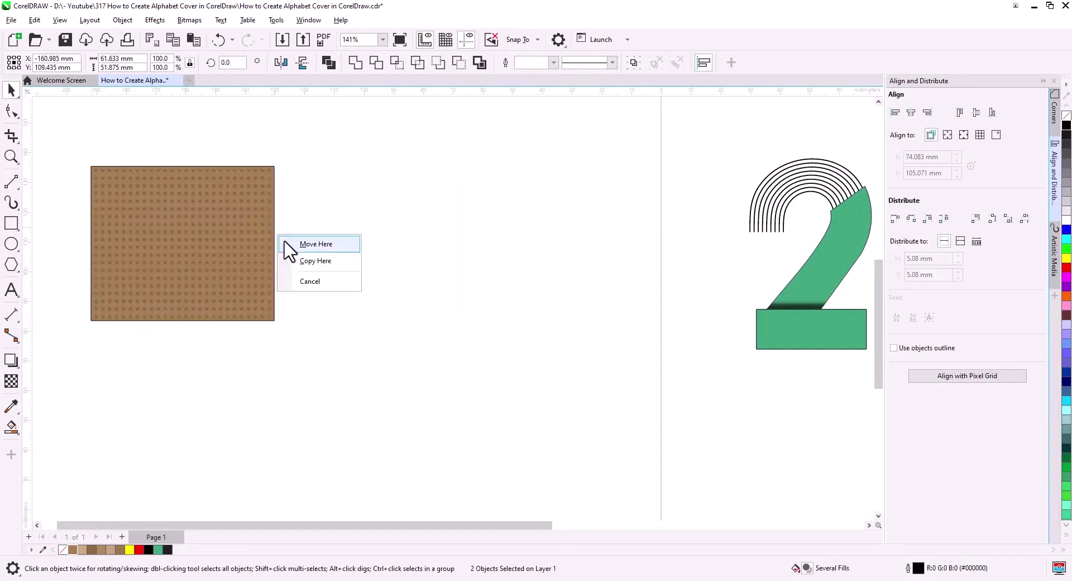
left_click(323, 263)
left_click(336, 346)
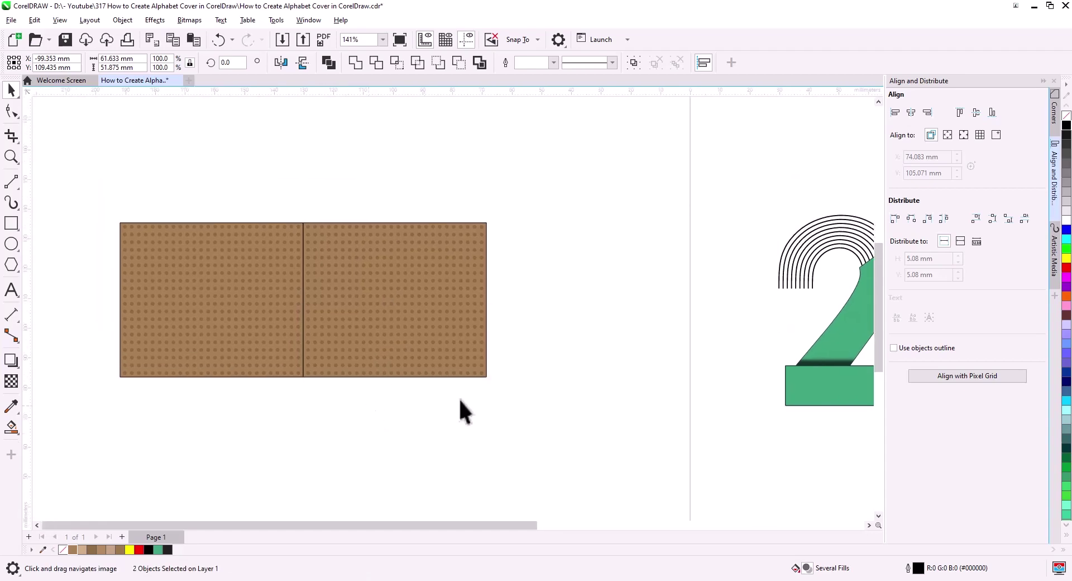
left_click(484, 347)
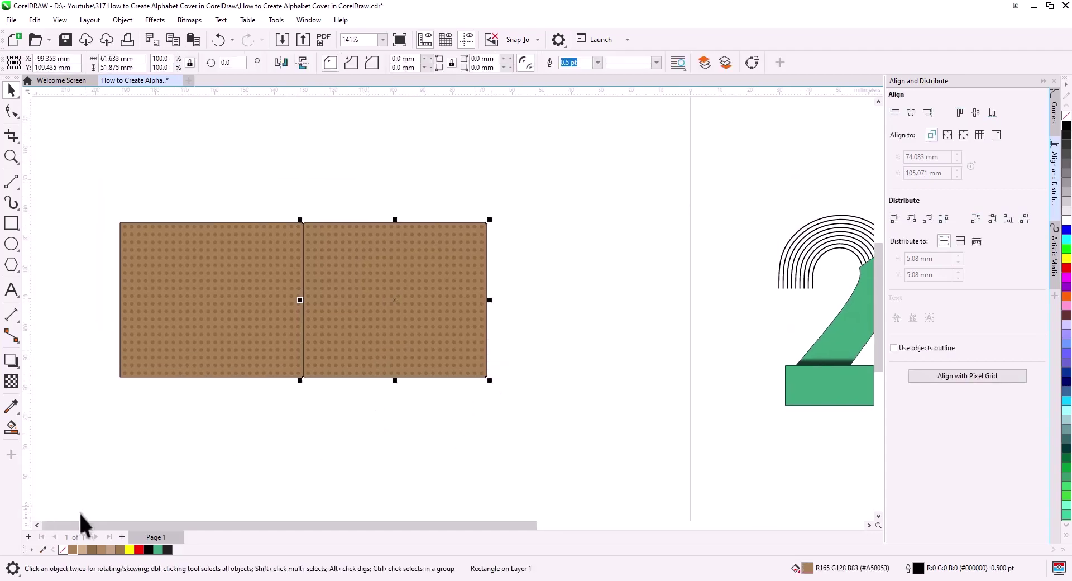
left_click(82, 549)
left_click(361, 427)
left_click_drag(360, 428, 424, 471)
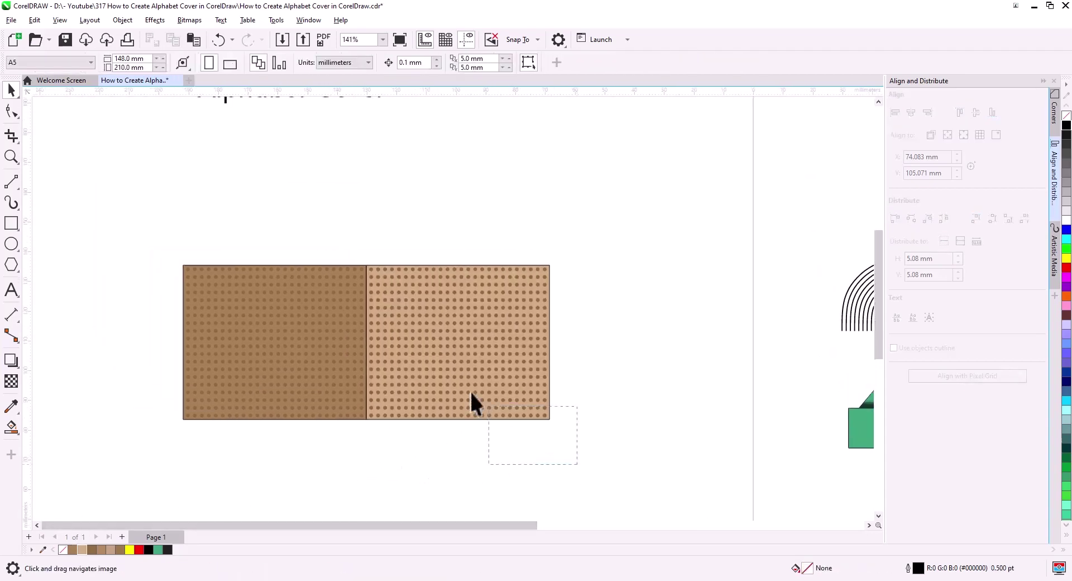
- Drop a copy of both tiles above the originals
left_click_drag(151, 209, 152, 208)
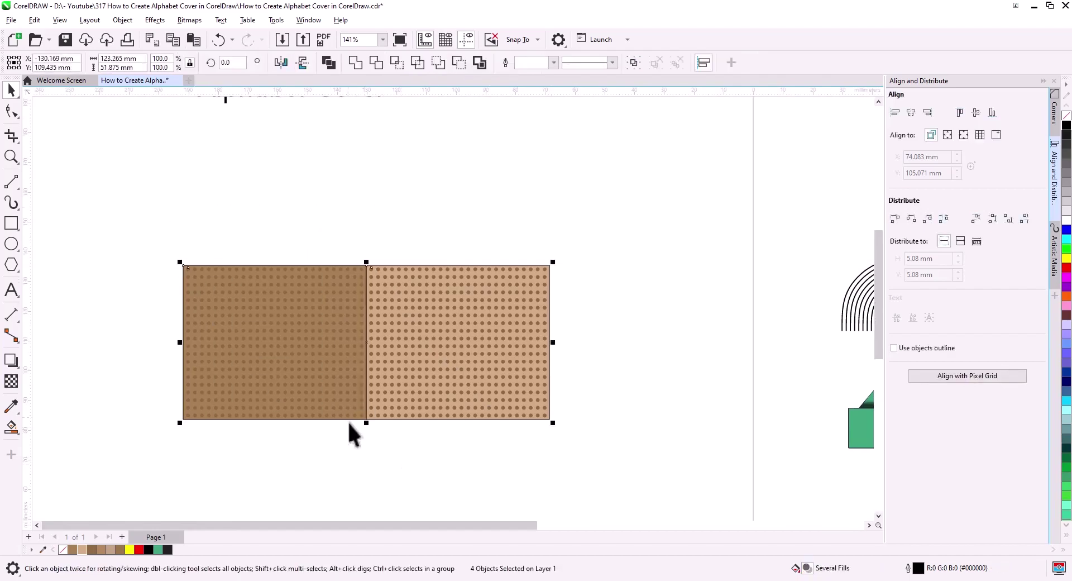
mouse_move(347, 420)
left_mouse_down()
mouse_move(343, 249)
mouse_move(383, 273)
left_mouse_up()
left_click(375, 274)
scroll(342, 263, "up", 3)
scroll(375, 351, "down", 3)
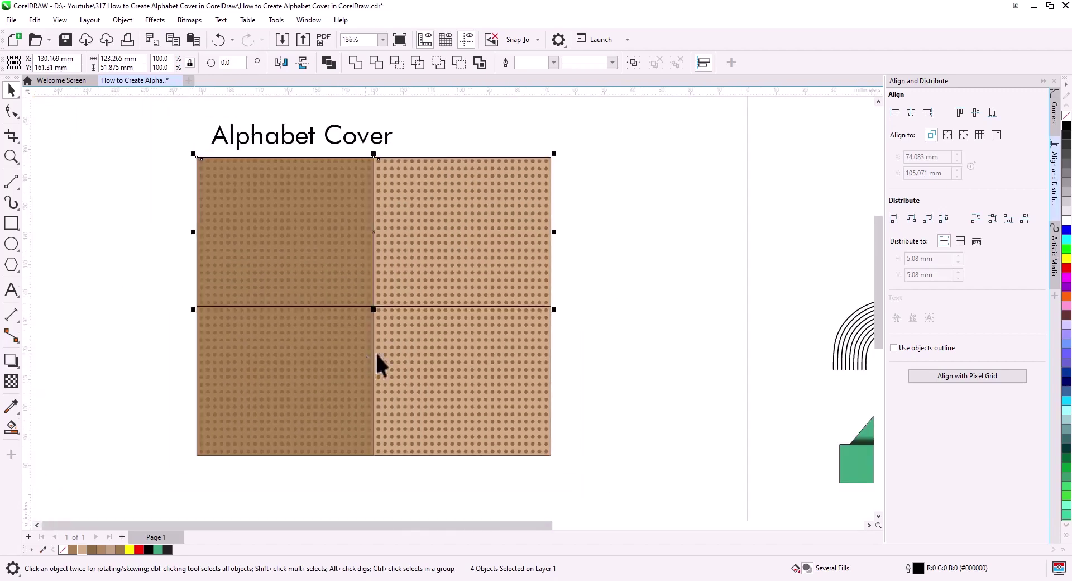
left_click(628, 355)
left_click_drag(559, 348, 568, 382)
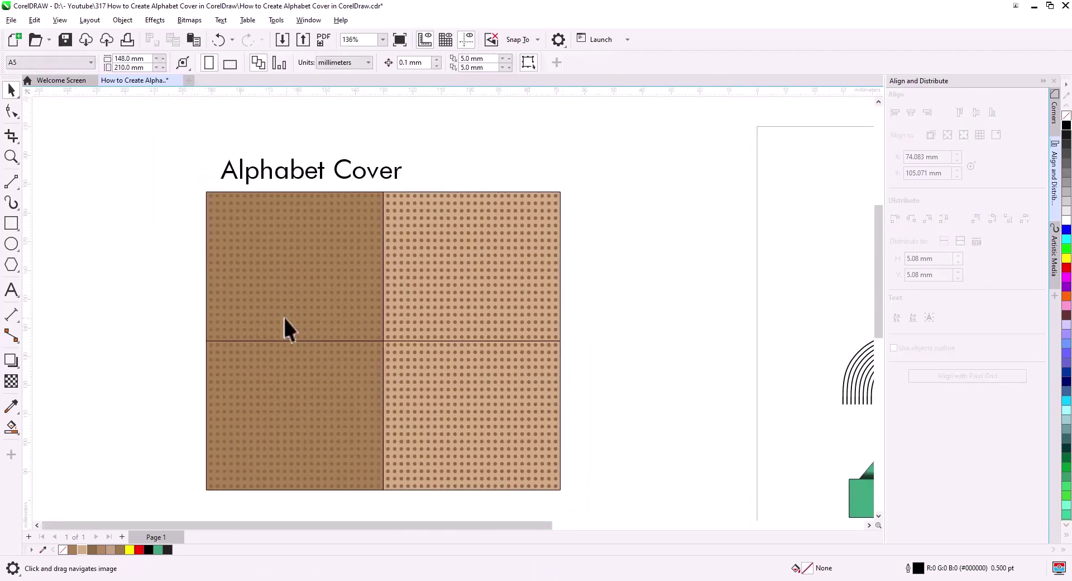
- Lighten the top-left tile's brown twice and darken the top-right tile slightly
left_click(375, 424)
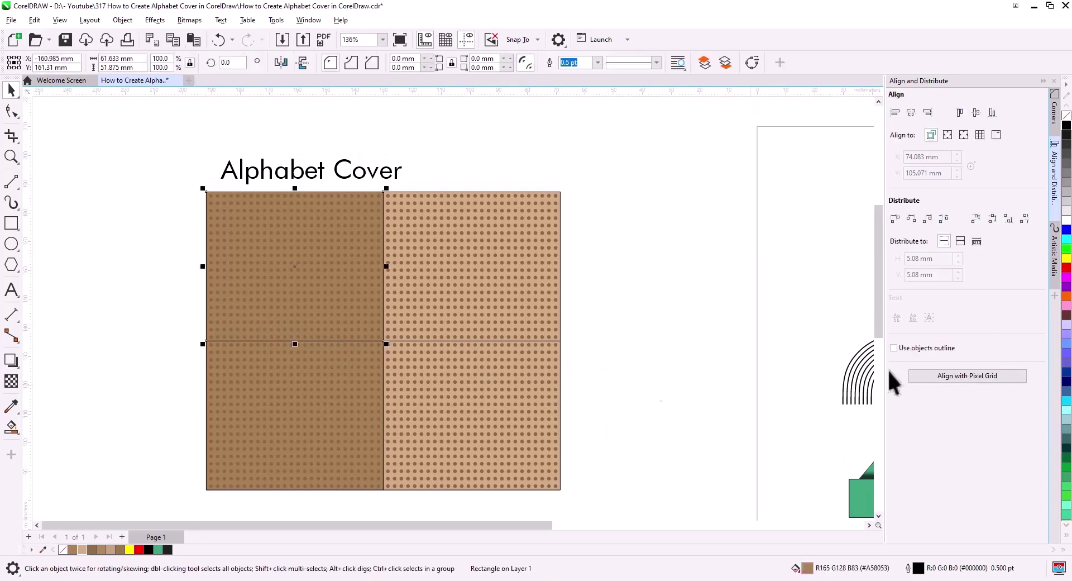
left_click(1063, 223, "ctrl")
left_click(1063, 223, "ctrl")
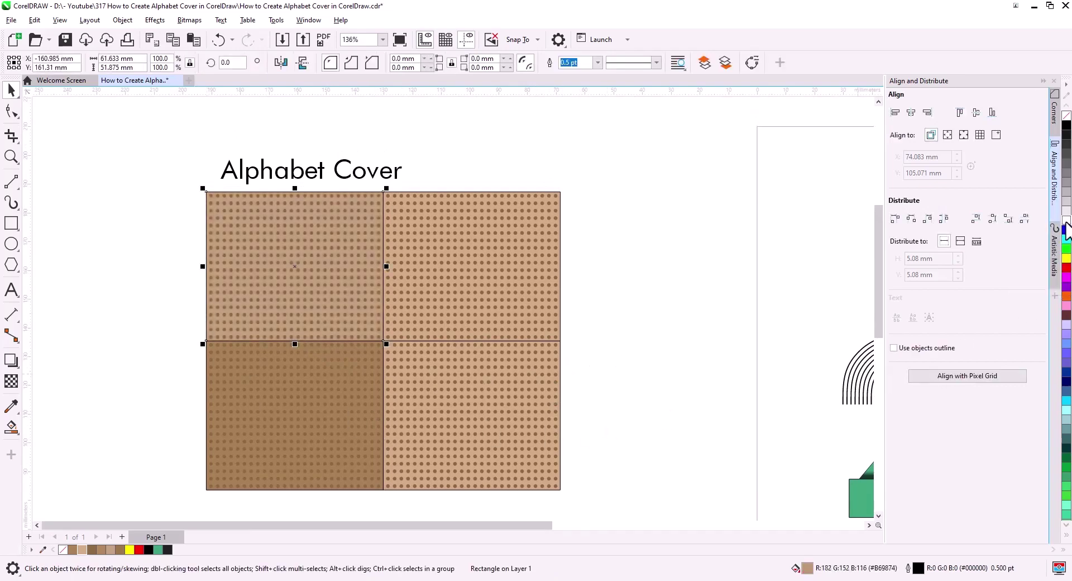
left_click(708, 368)
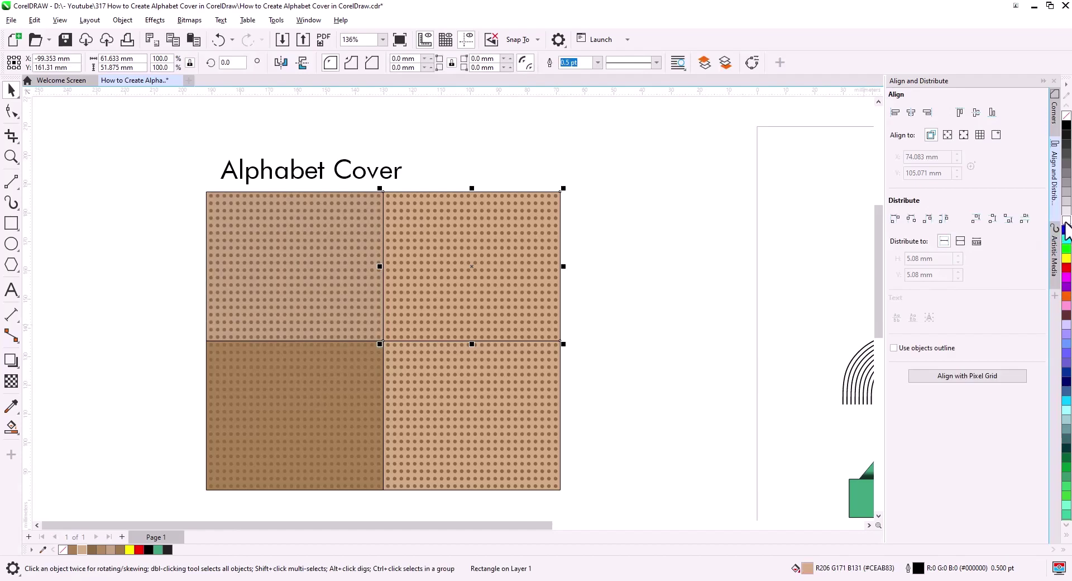
left_click(1065, 125, "ctrl")
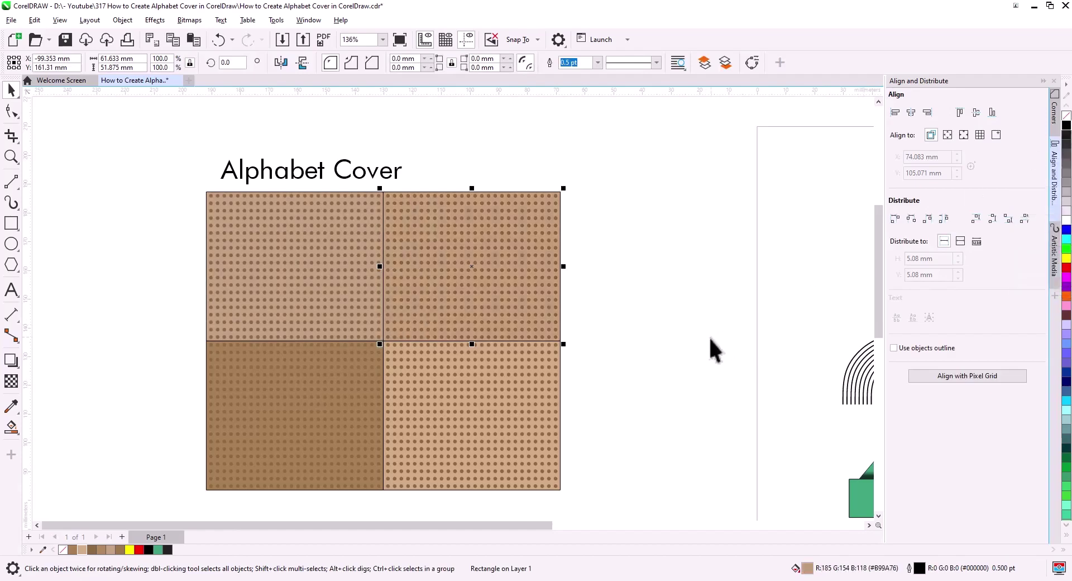
left_click(708, 336)
- Remove the outlines from all the tile objects
left_click_drag(616, 500, 196, 237)
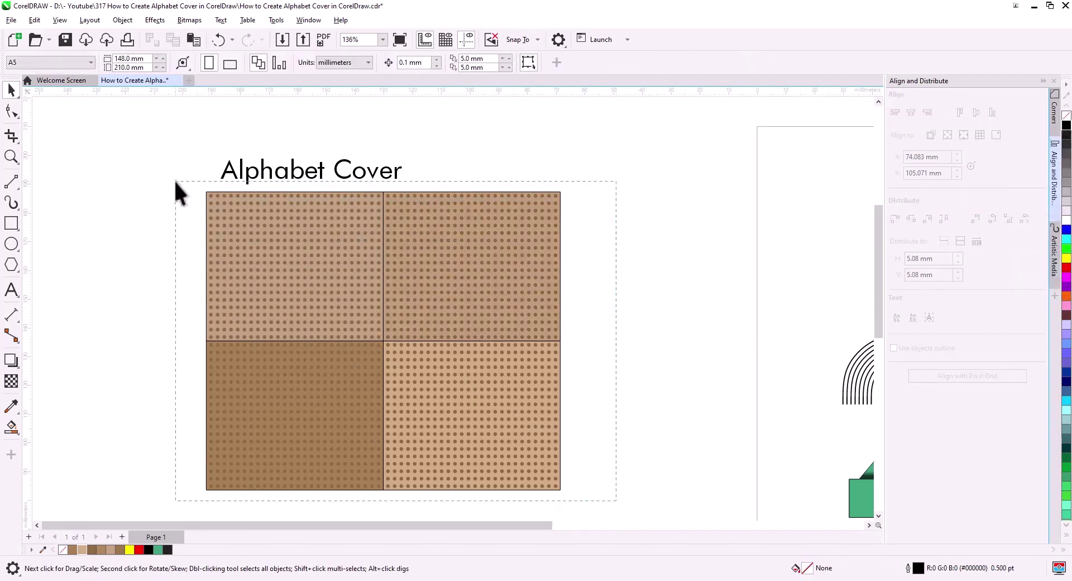
left_click_drag(175, 181, 174, 181)
right_click(1066, 115)
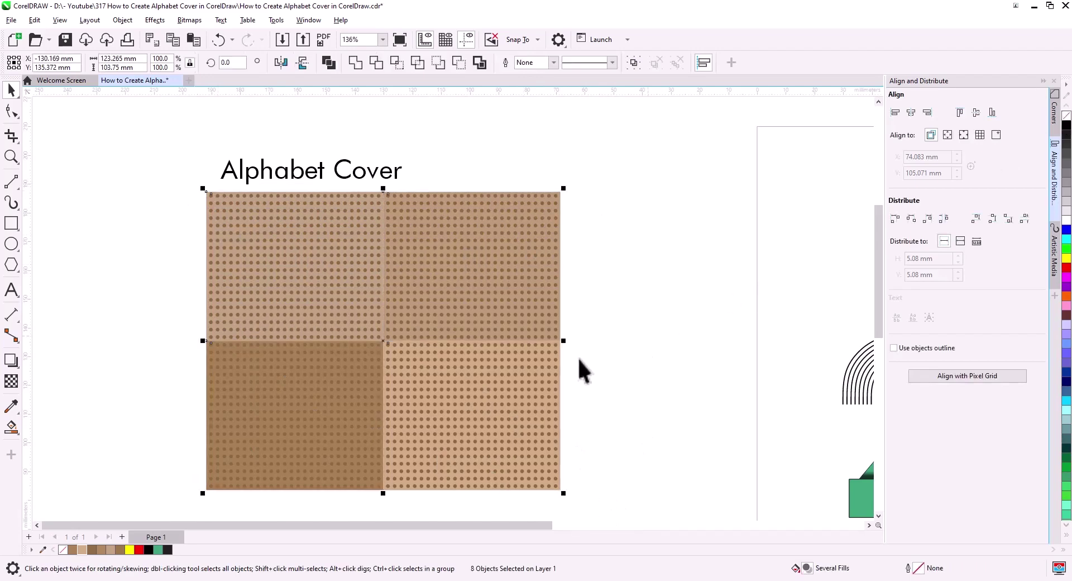
left_click(435, 174)
scroll(390, 263, "up", 2)
scroll(397, 280, "up", 2)
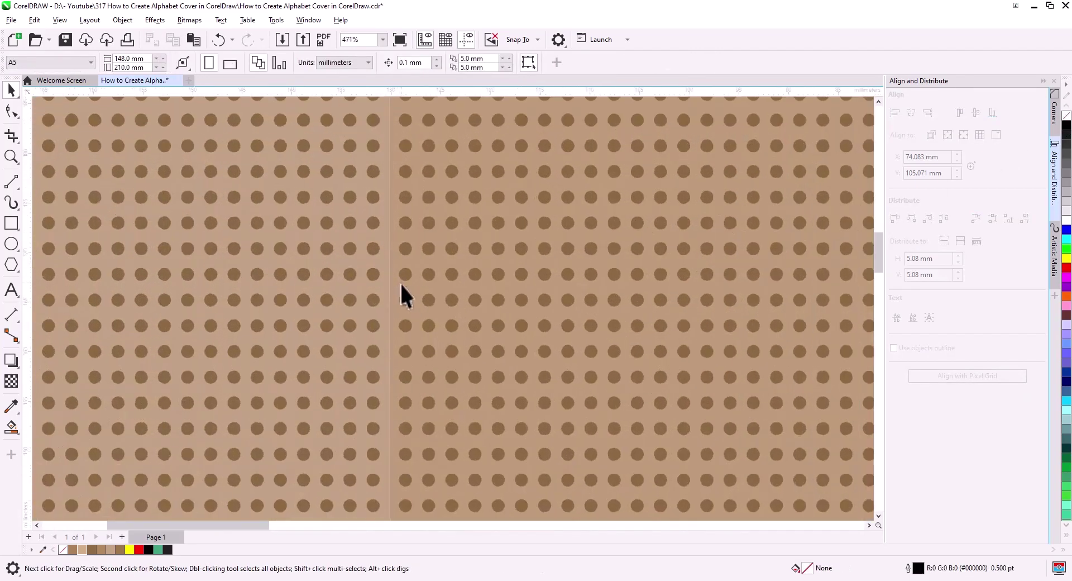
scroll(435, 310, "down", 2)
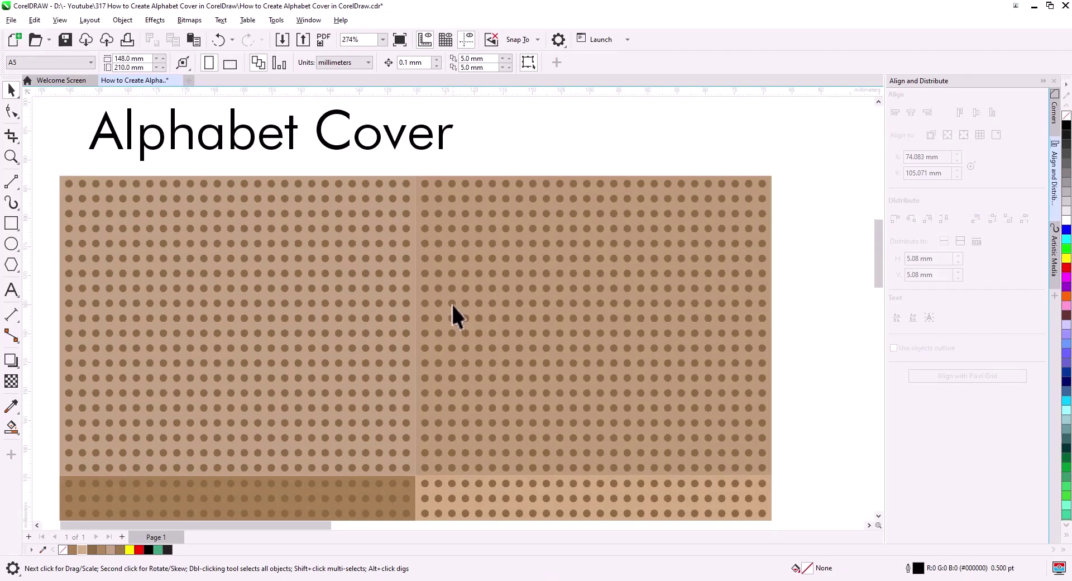
scroll(462, 307, "down", 1)
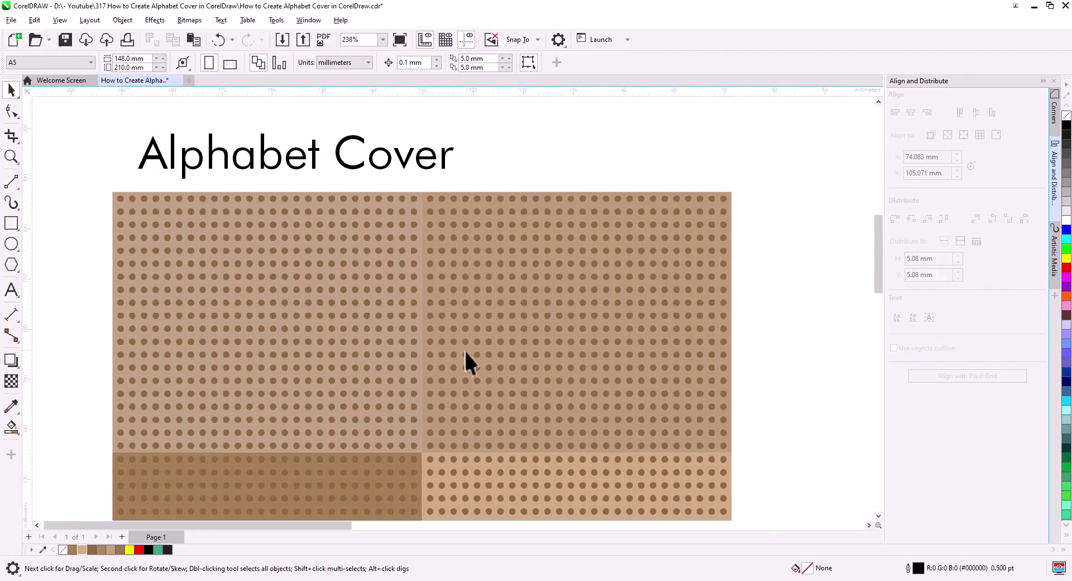
- Snap the two right-hand tiles flush against the left ones and select all eight objects
left_click(441, 382)
scroll(480, 379, "down", 2)
scroll(496, 346, "down", 1)
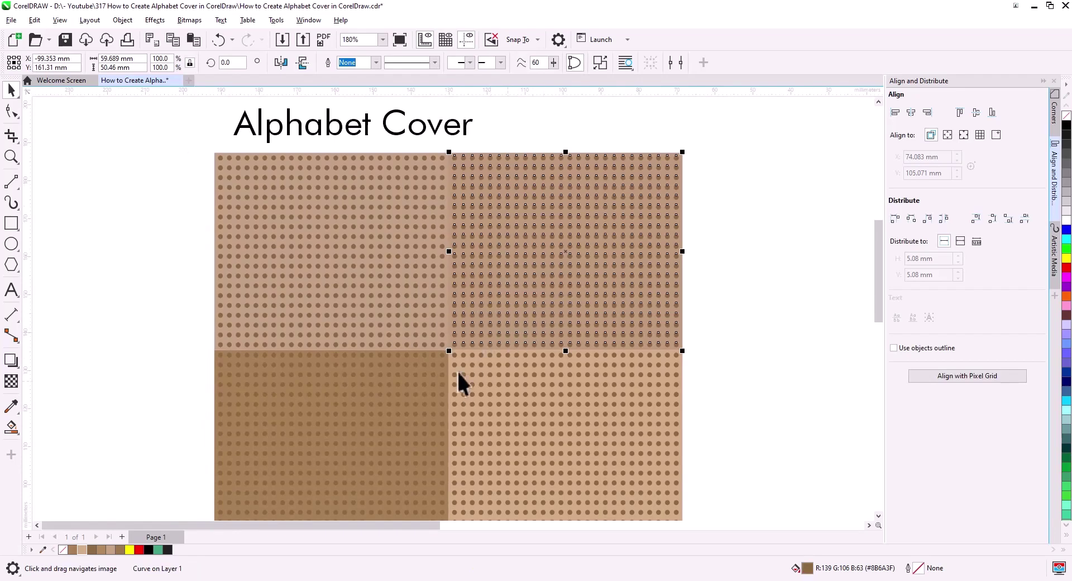
left_click(454, 354, "shift")
scroll(460, 369, "up", 2)
scroll(458, 363, "up", 1)
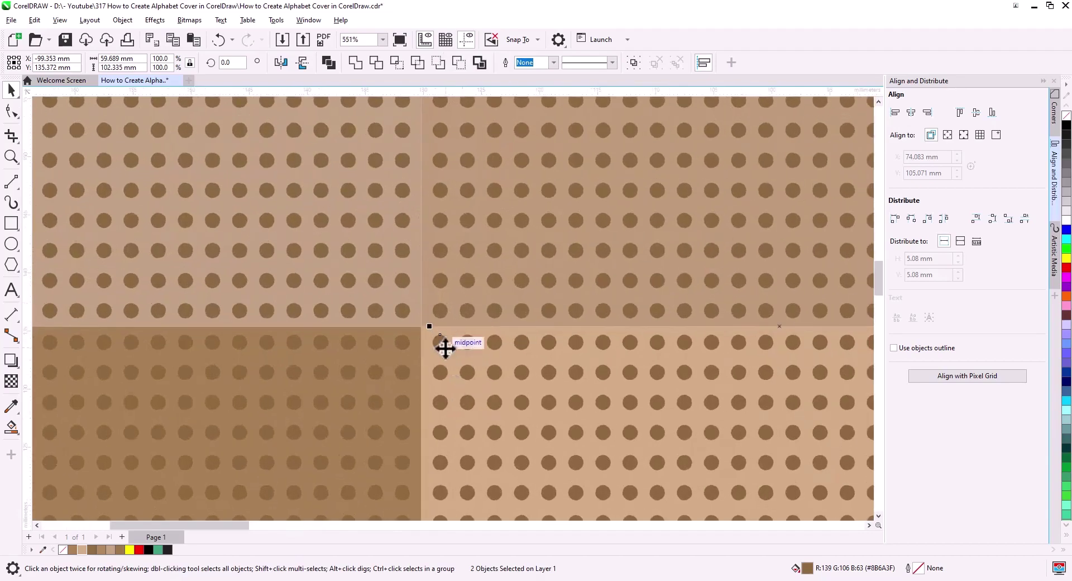
left_click_drag(440, 346, 439, 347)
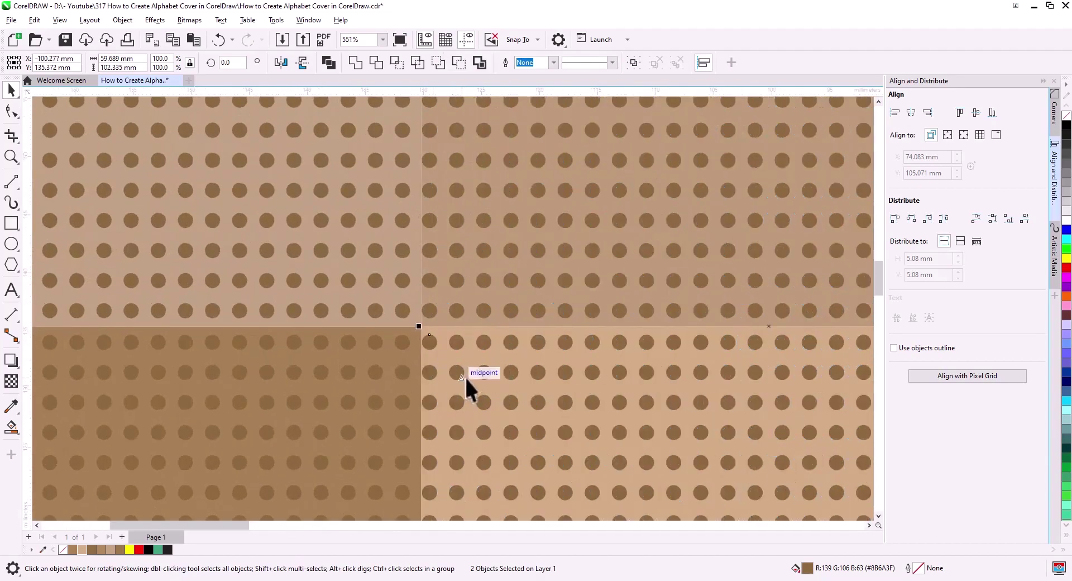
scroll(474, 360, "down", 3)
scroll(492, 380, "down", 1)
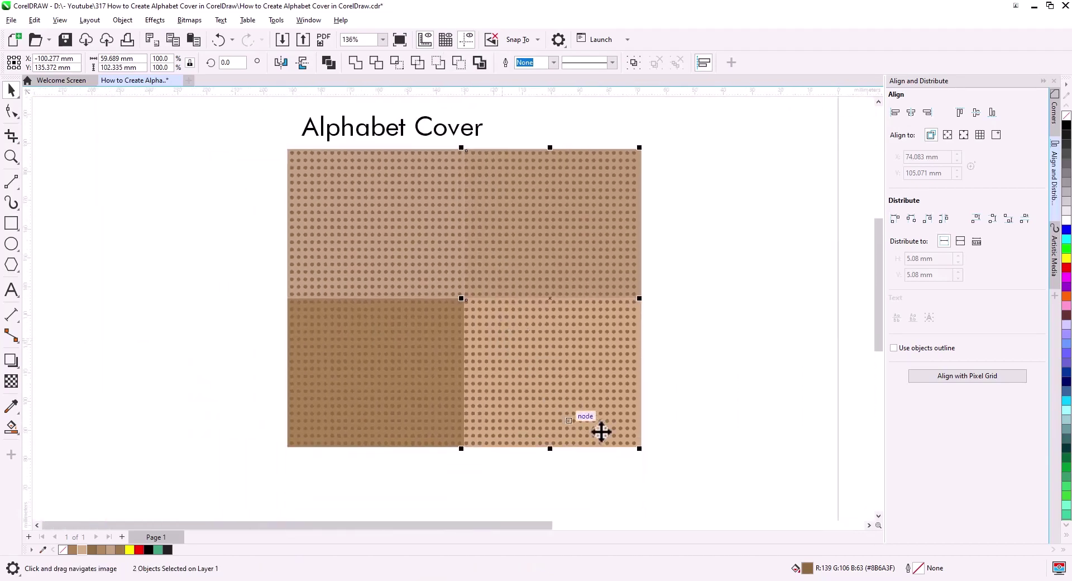
left_click(678, 470)
left_click_drag(679, 472, 265, 146)
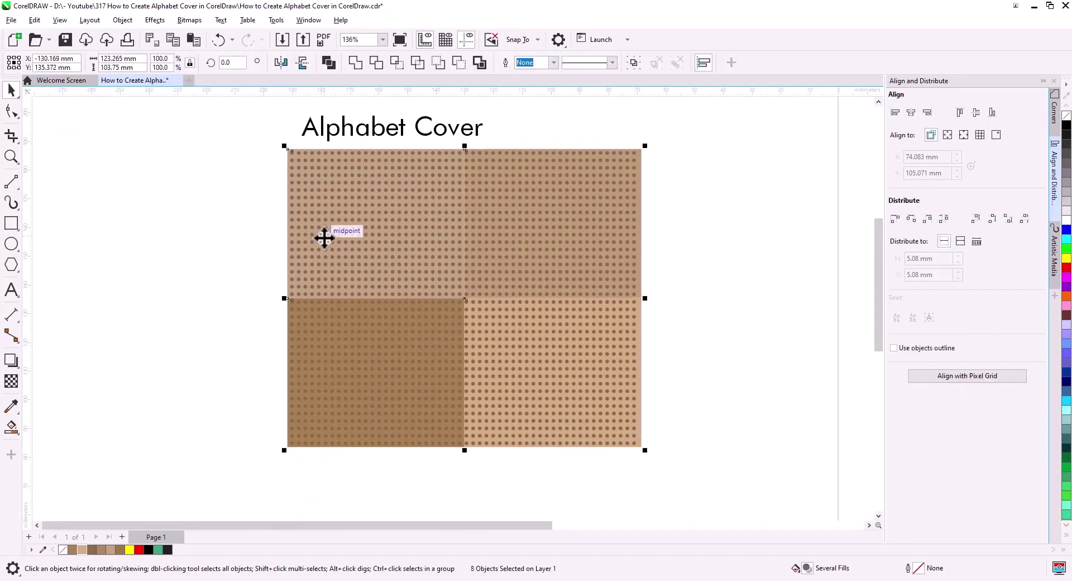
- Scale the tile grid to about 59% and PowerClip it inside the 2's diagonal stroke
scroll(475, 335, "down", 2)
left_click_drag(464, 447, 419, 428)
mouse_move(345, 354)
left_mouse_down()
mouse_move(672, 464)
mouse_move(521, 477)
left_mouse_up()
scroll(539, 473, "up", 4)
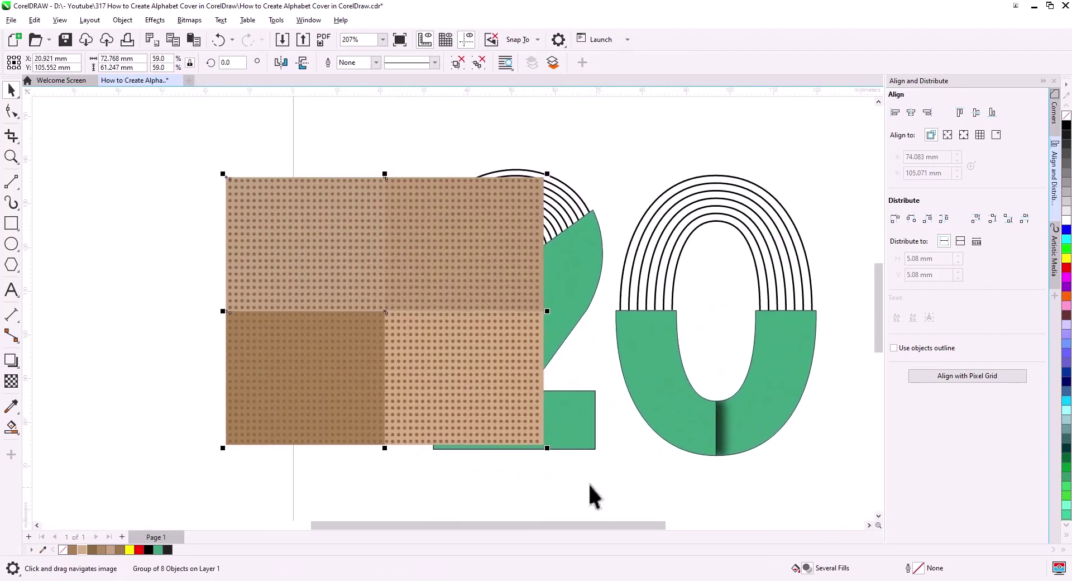
right_click(392, 319)
left_click(441, 325)
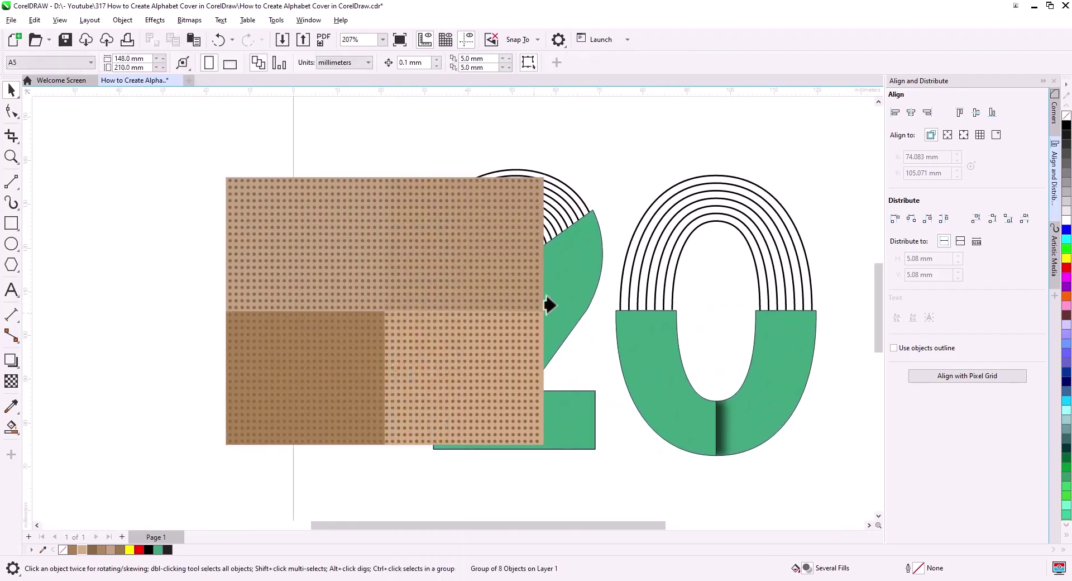
left_click(468, 342)
- Edit the PowerClip to reposition the tiles over the diagonal and ungroup them
left_click(54, 108)
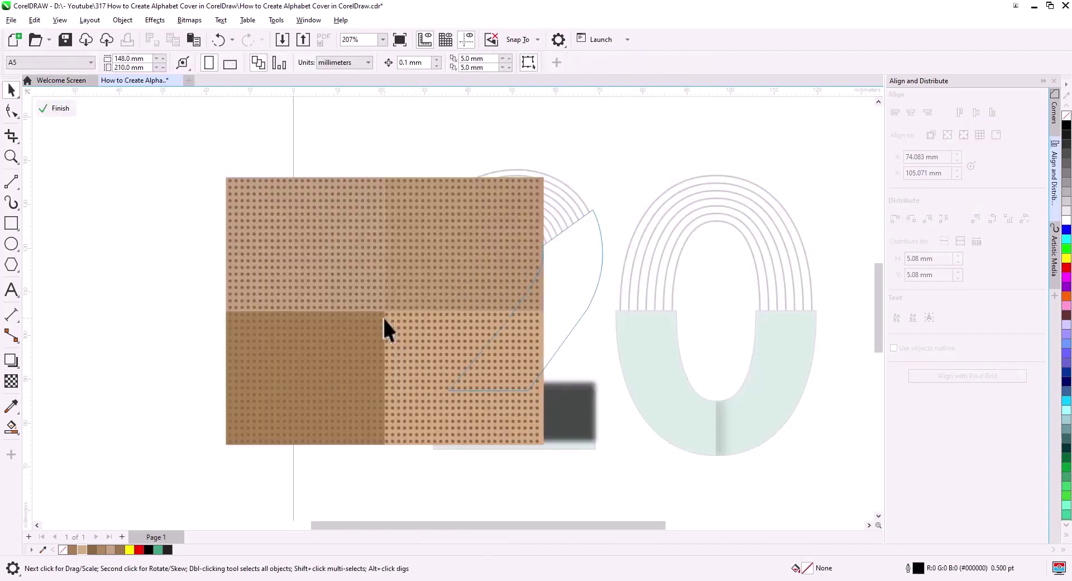
left_click_drag(387, 311, 544, 368)
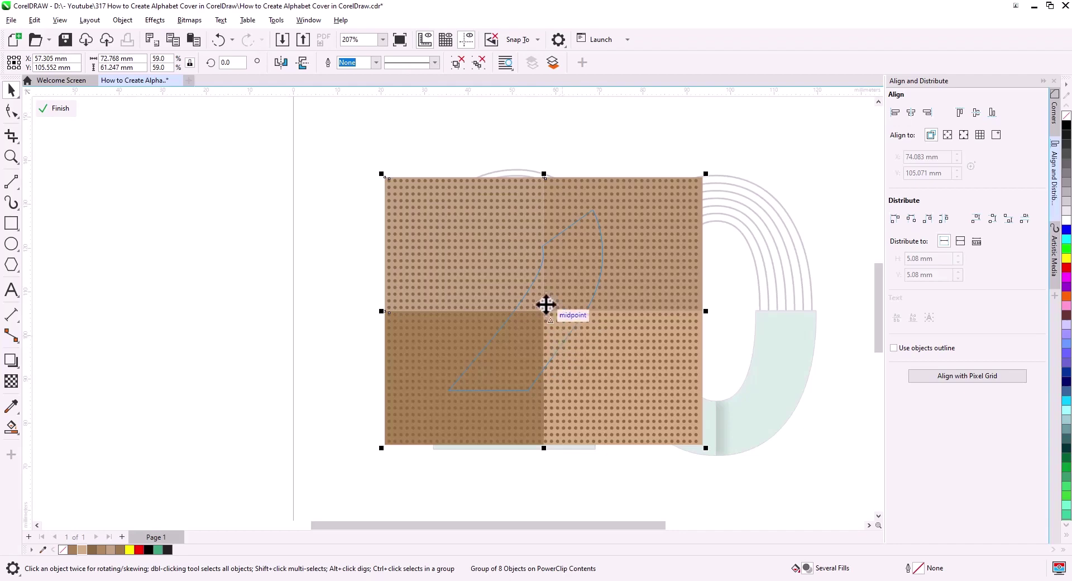
key("Escape")
left_click(590, 196)
left_click(457, 65)
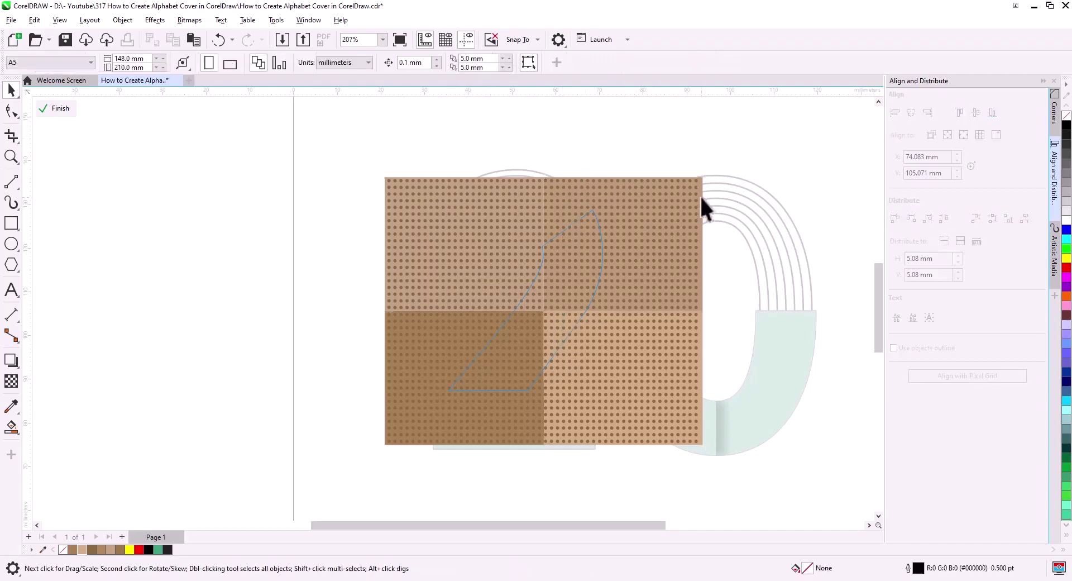
left_click(699, 193)
left_click(277, 355)
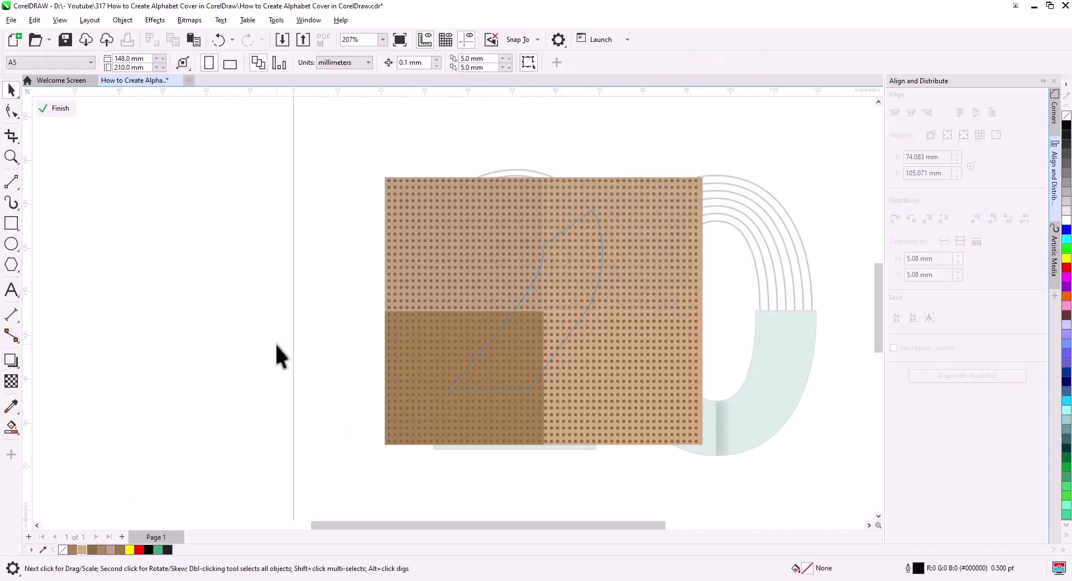
left_click(56, 108)
- Reopen the PowerClip and recolour the top-left tile a lighter brown
scroll(539, 311, "up", 2)
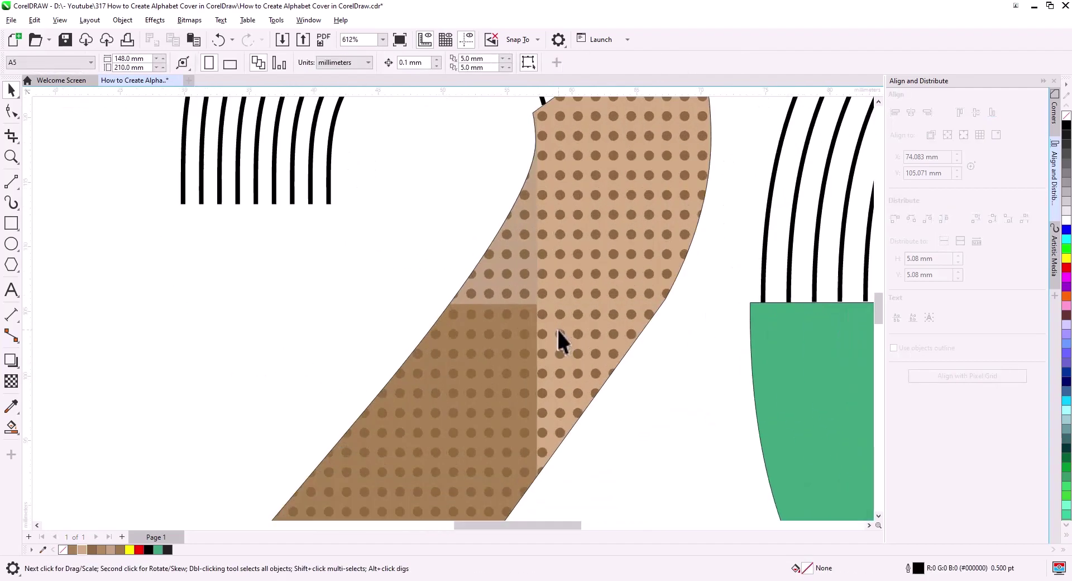
scroll(558, 340, "up", 1)
left_click(432, 341)
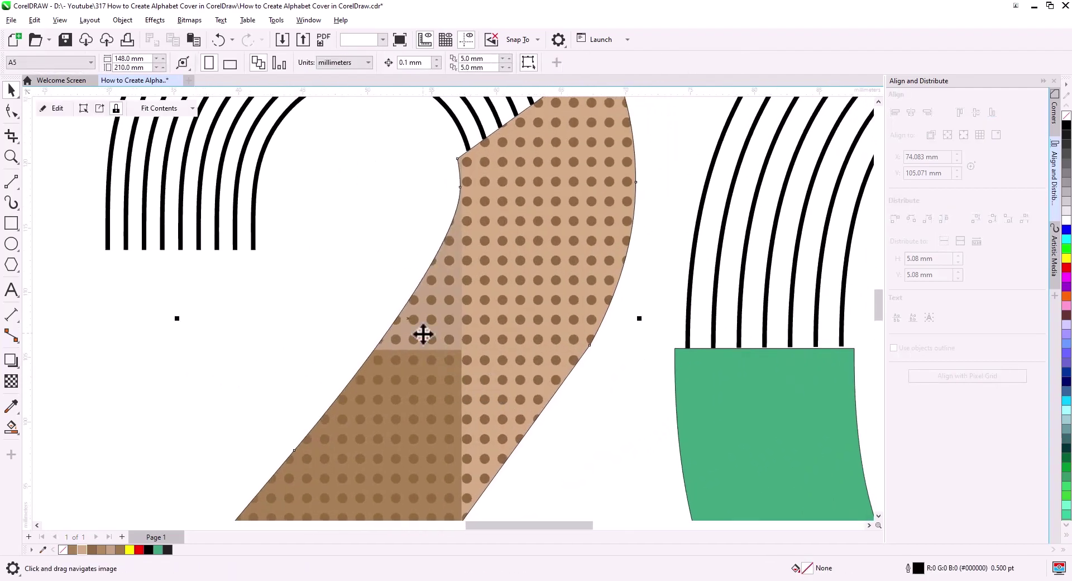
left_click(56, 109)
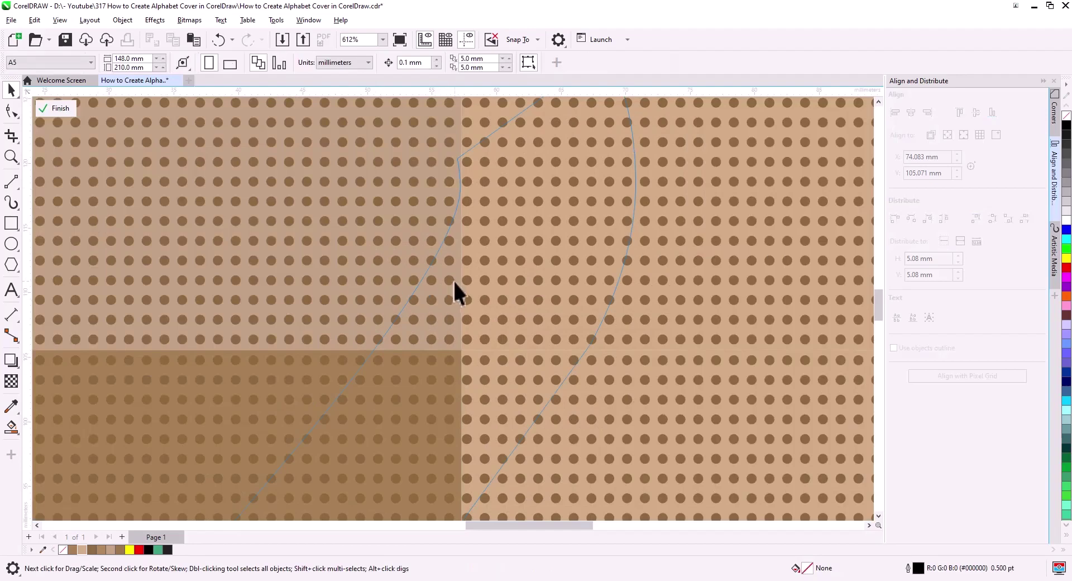
left_click(101, 549)
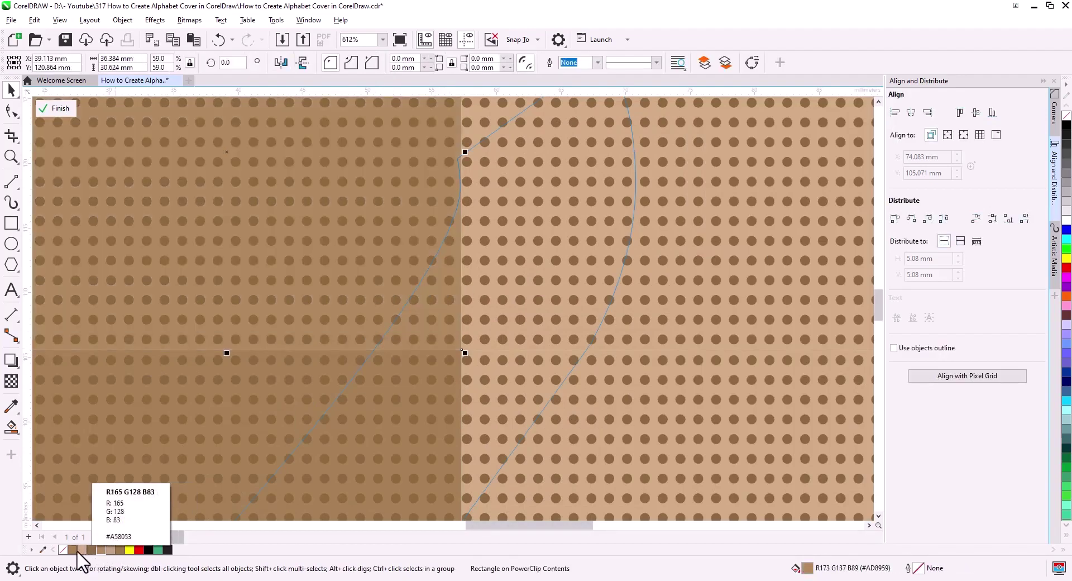
left_click(82, 550)
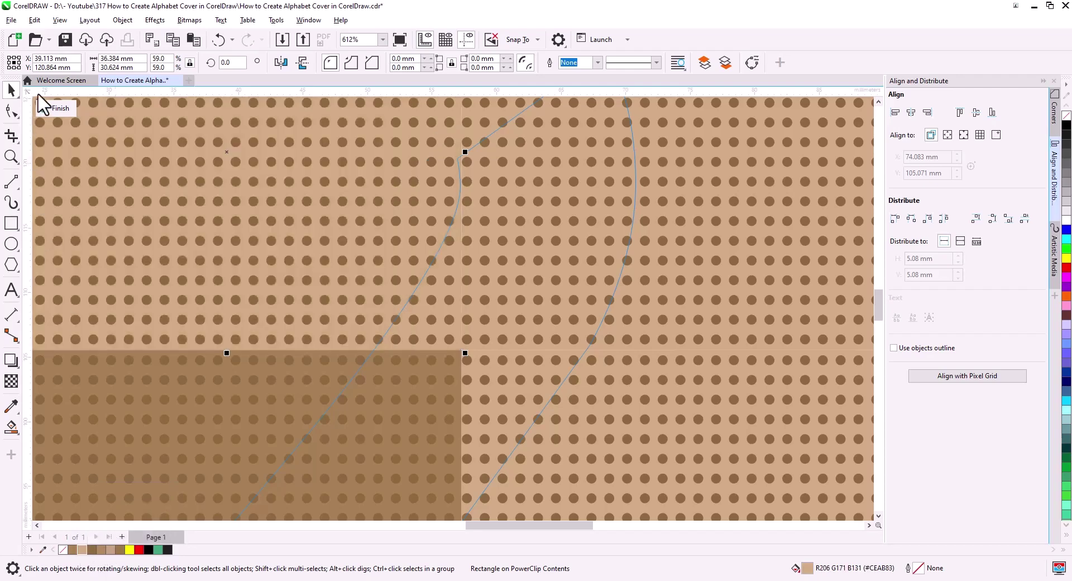
left_click(52, 108)
- Shrink the brown dotted tiles clipped inside the 2's diagonal and move them up and right
left_click(258, 401)
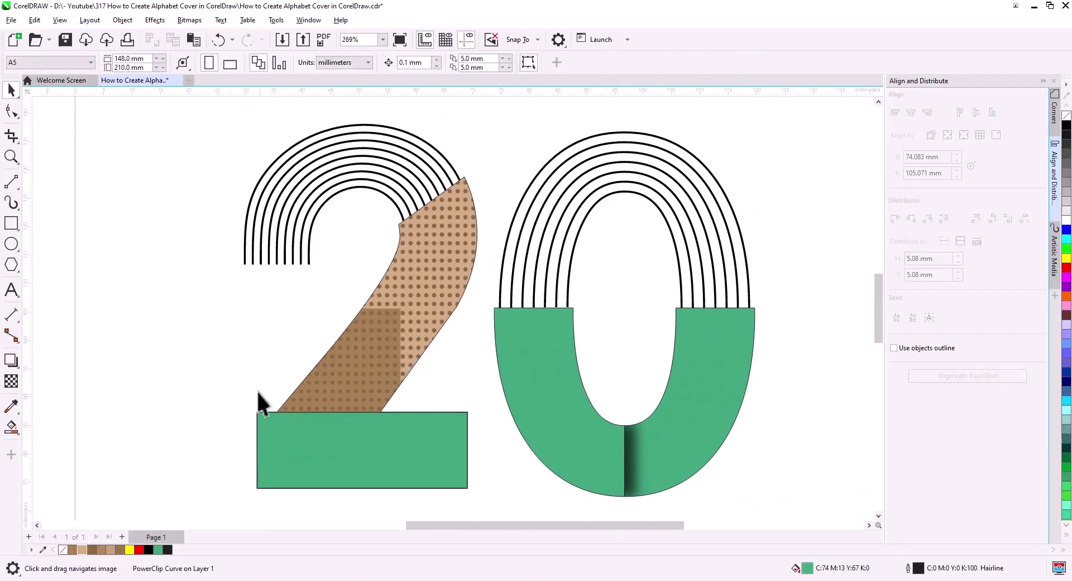
scroll(339, 461, "up", 1)
scroll(365, 464, "up", 1)
left_click(331, 228)
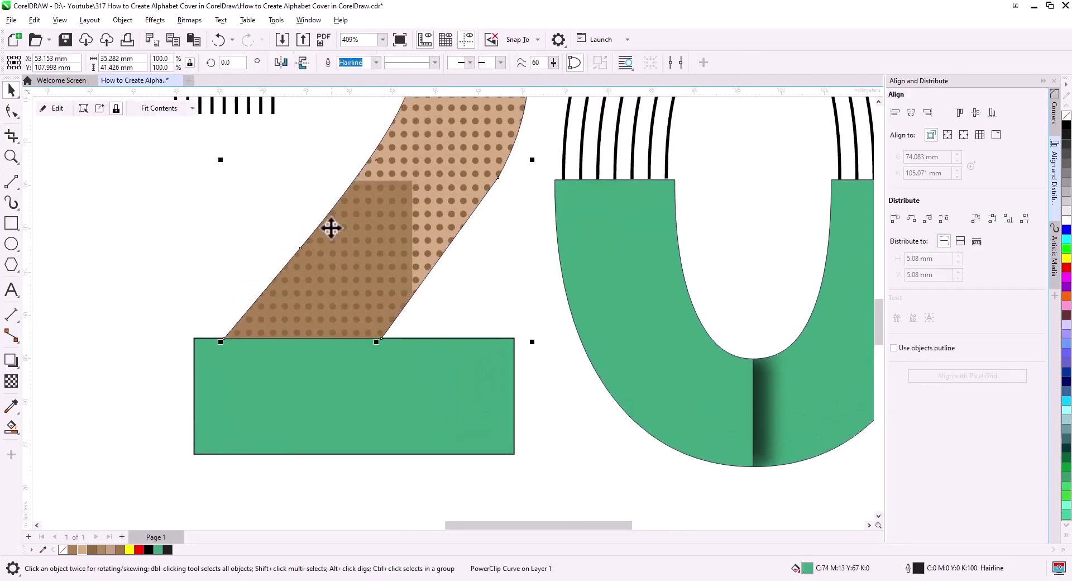
left_click(56, 109)
scroll(316, 302, "down", 2)
scroll(391, 379, "down", 2)
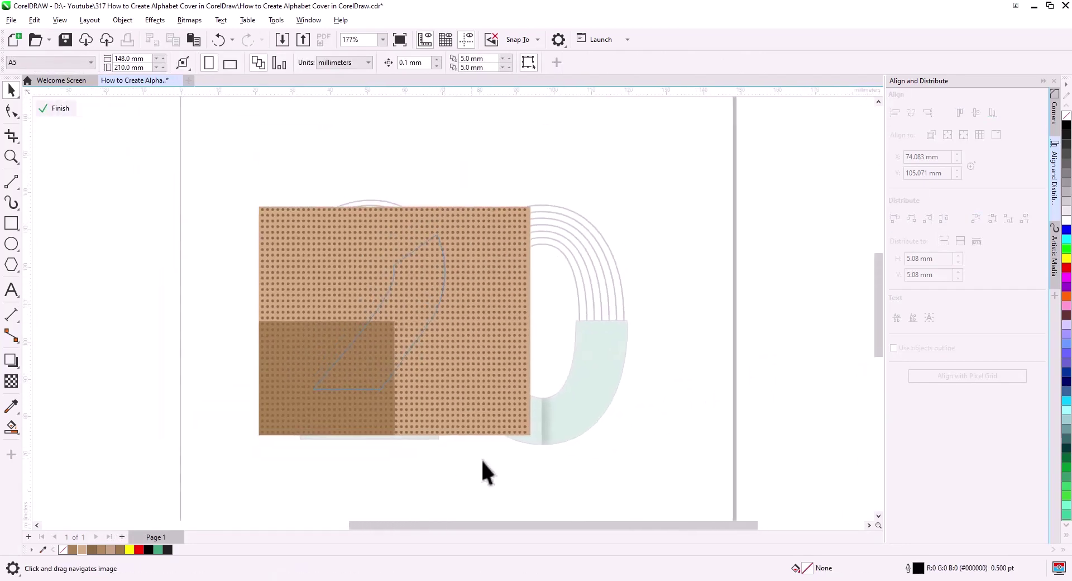
mouse_move(161, 154)
left_mouse_down()
mouse_move(531, 444)
mouse_move(494, 423)
left_mouse_up()
key("ctrl+a")
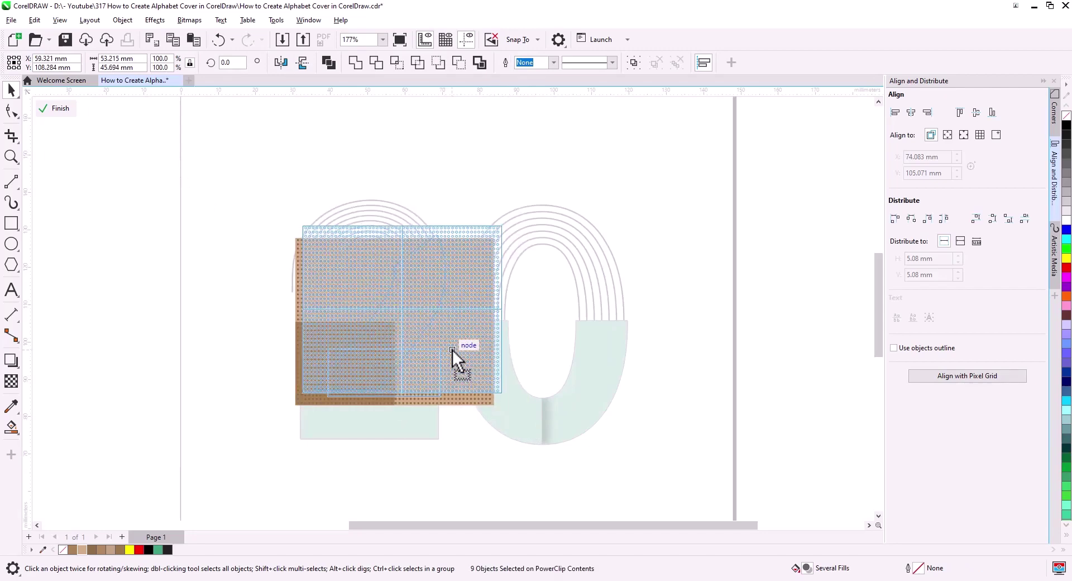
left_click_drag(451, 353, 451, 353)
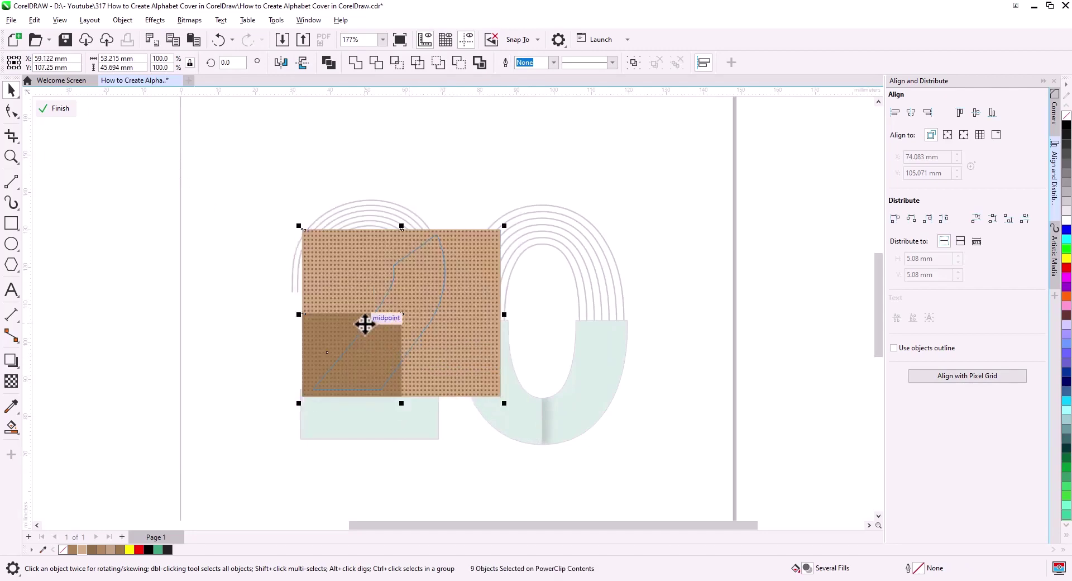
- Fill the light tan upper tile rectangle with a darker brown from the palette
left_click(228, 288)
scroll(340, 314, "up", 2)
scroll(339, 315, "up", 1)
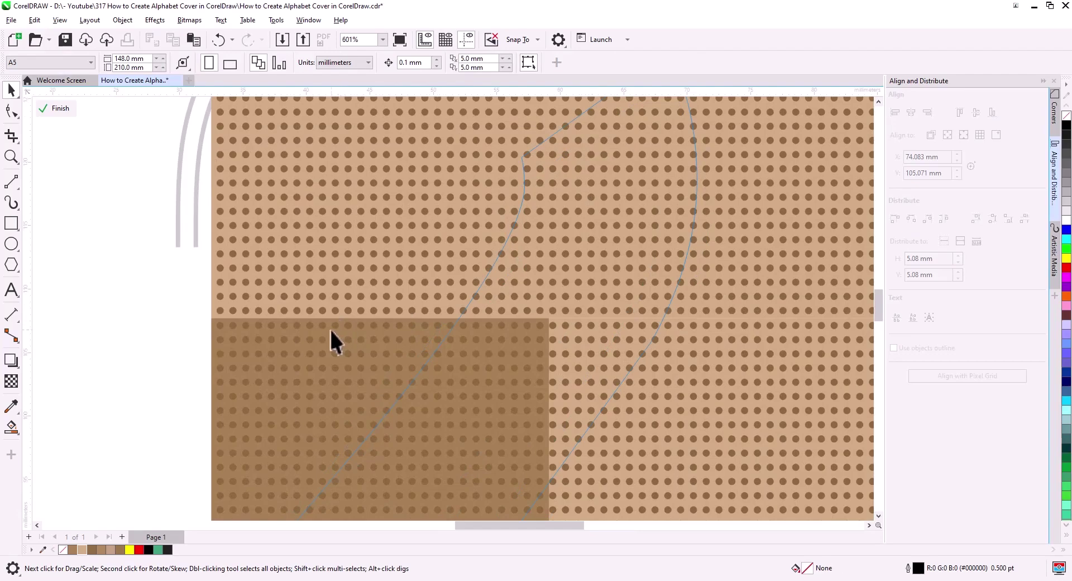
left_click(214, 267)
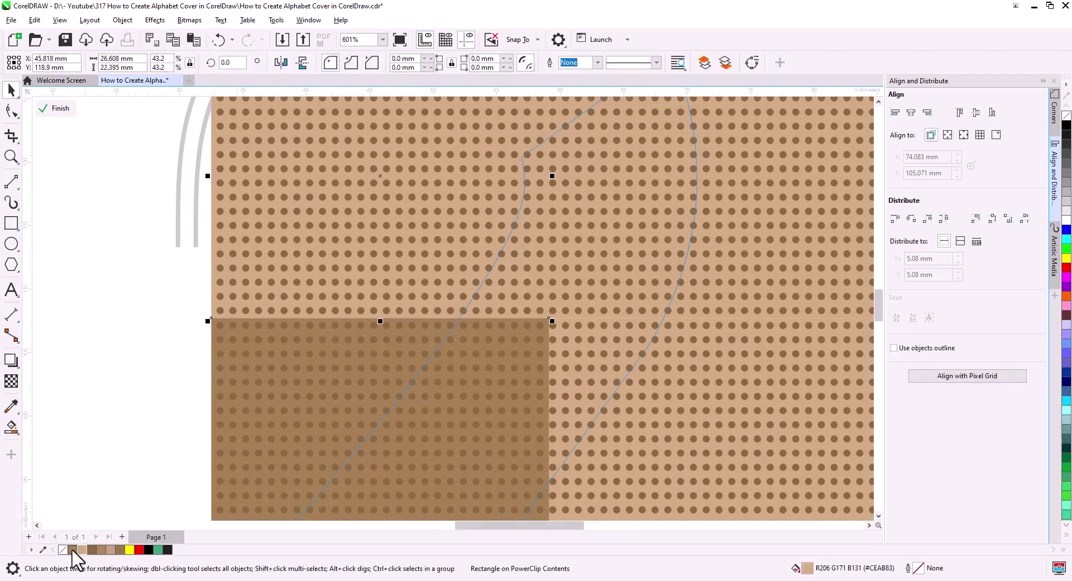
left_click(72, 550)
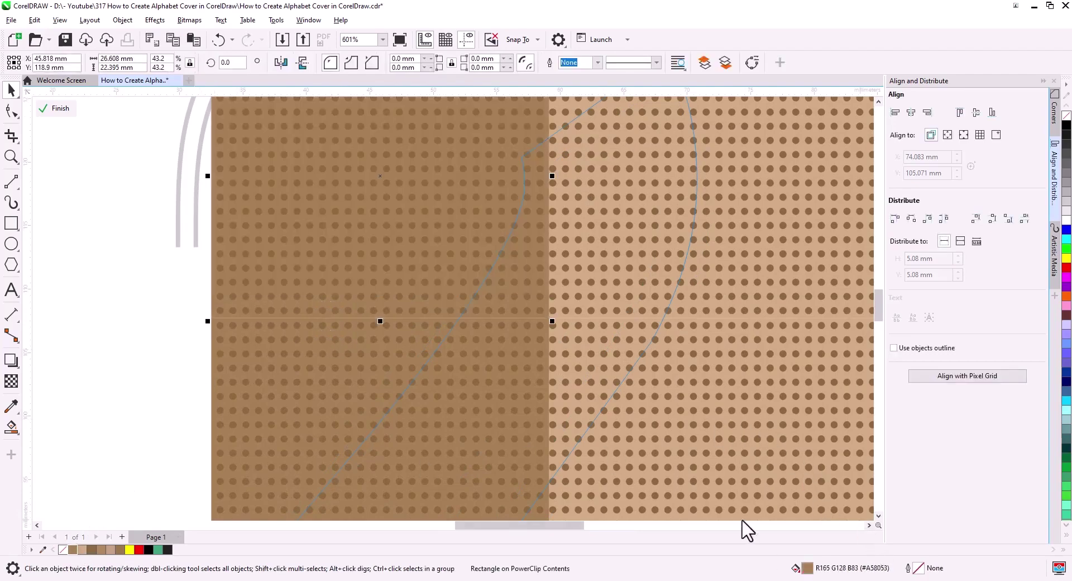
- Lighten the upper tile's brown slightly in Edit Fill and finish editing the PowerClip
key("shift+F11")
left_click(401, 192)
left_click_drag(453, 133, 741, 168)
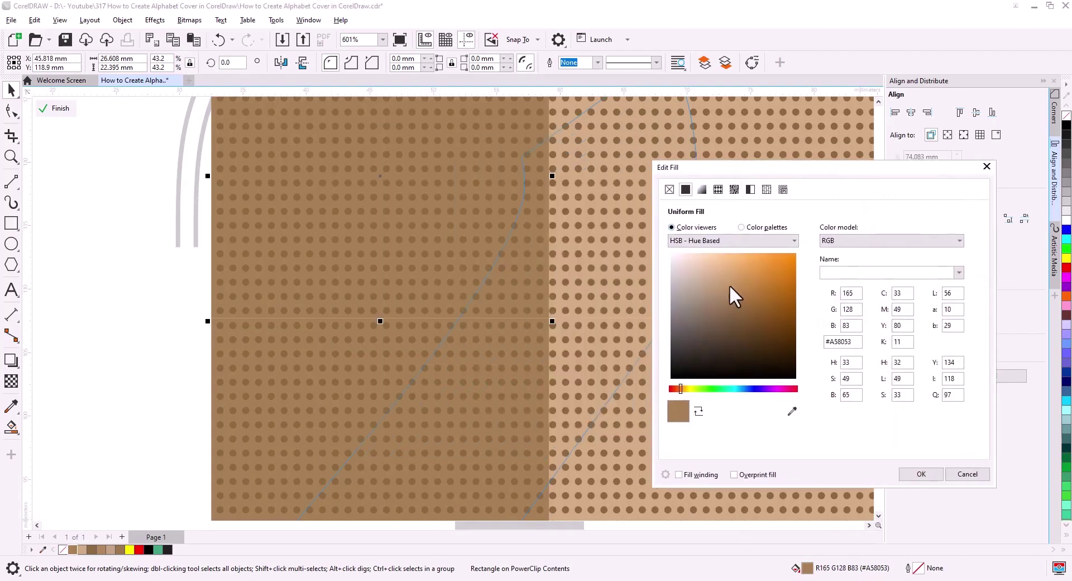
left_click(731, 291)
left_click_drag(731, 289, 730, 286)
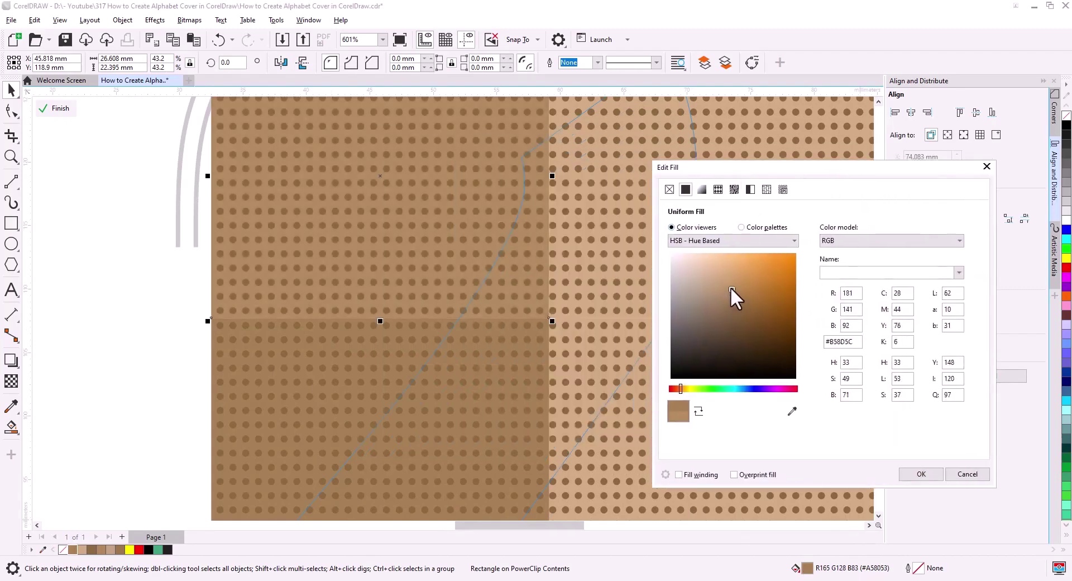
left_click(915, 474)
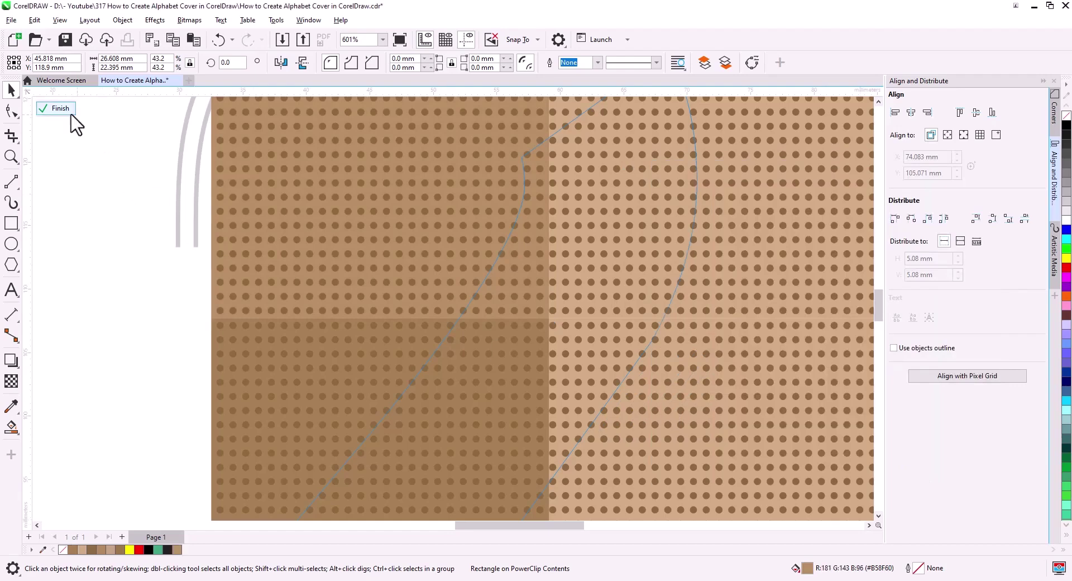
left_click(58, 109)
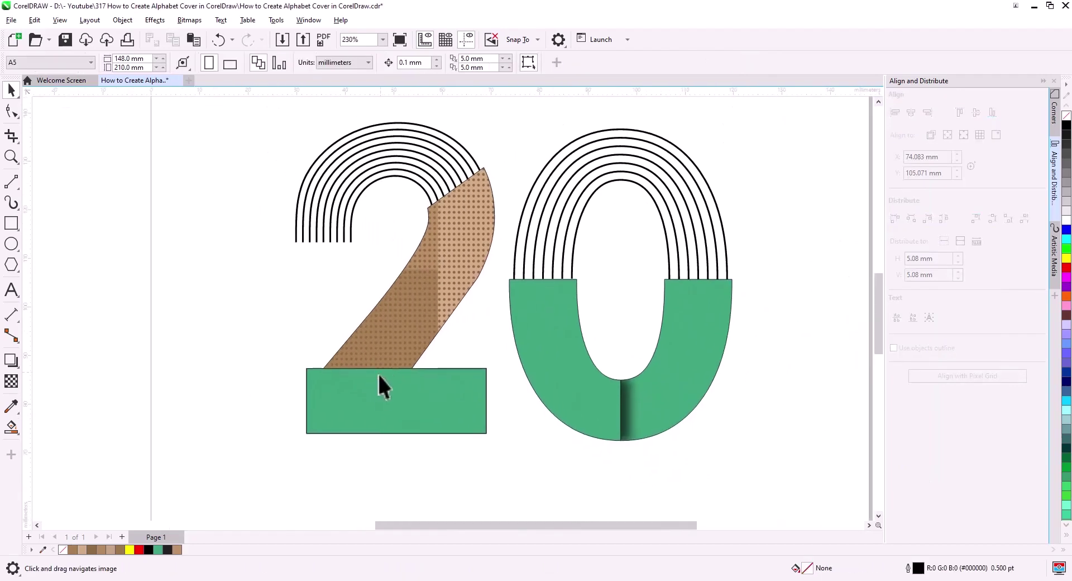
- Give the green base rectangle a drop shadow cast upward with opacity raised to 64
left_click(419, 414)
scroll(371, 390, "up", 3)
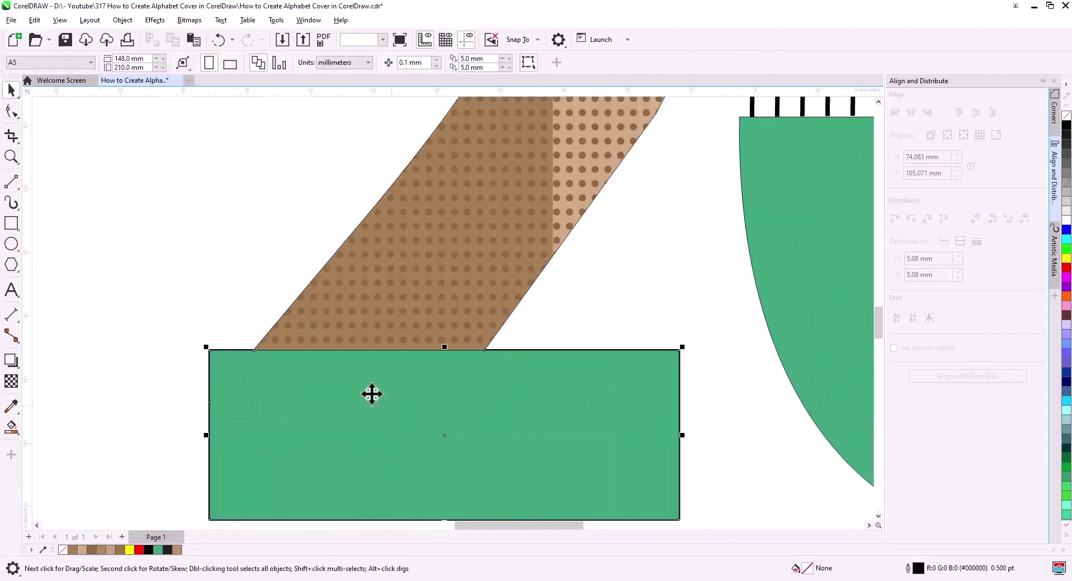
scroll(369, 394, "down", 2)
mouse_move(412, 413)
left_mouse_down()
mouse_move(373, 410)
mouse_move(372, 347)
left_mouse_up()
left_click(10, 360)
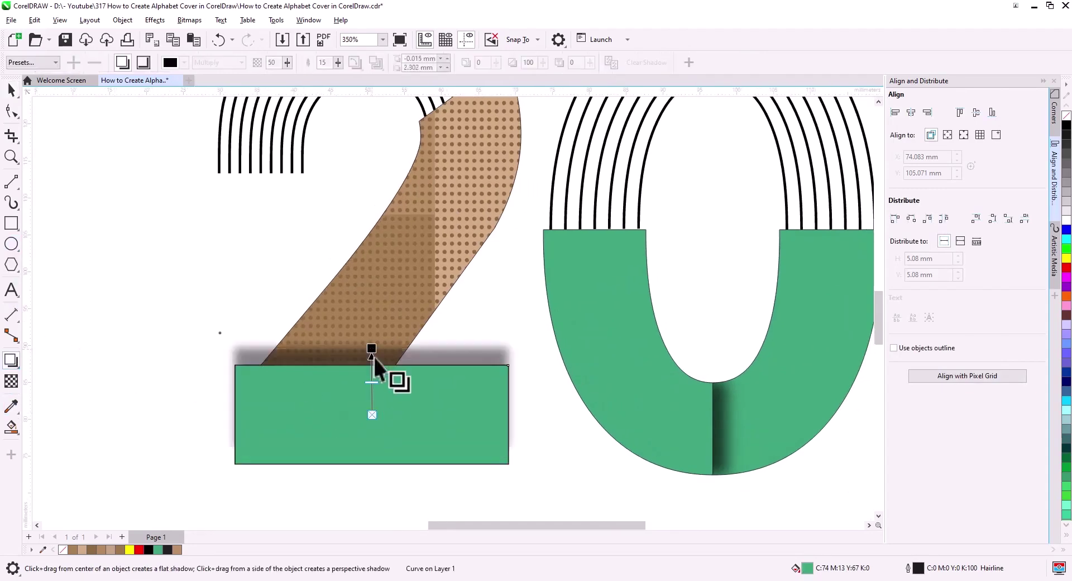
left_click_drag(371, 383, 371, 372)
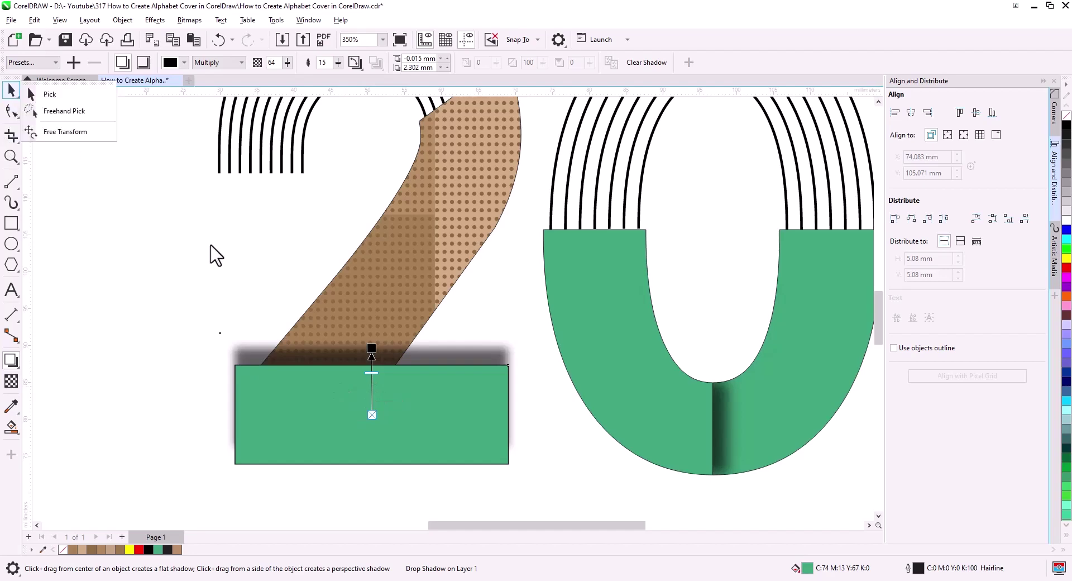
- Break the green base's drop shadow apart into a separate object
left_click(50, 94)
right_click(450, 364)
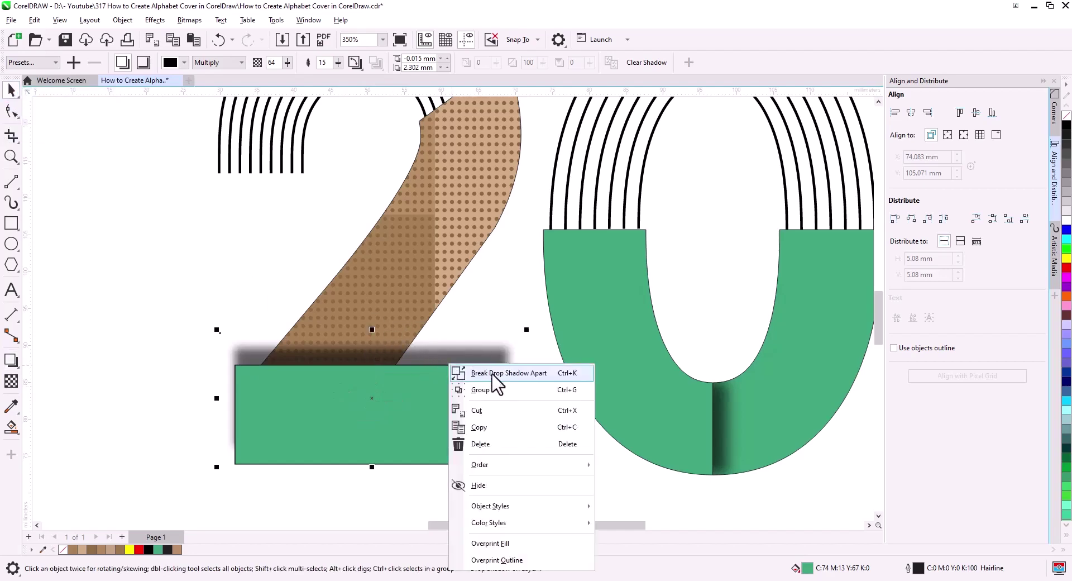
left_click(426, 353)
right_click(437, 354)
left_click(487, 258)
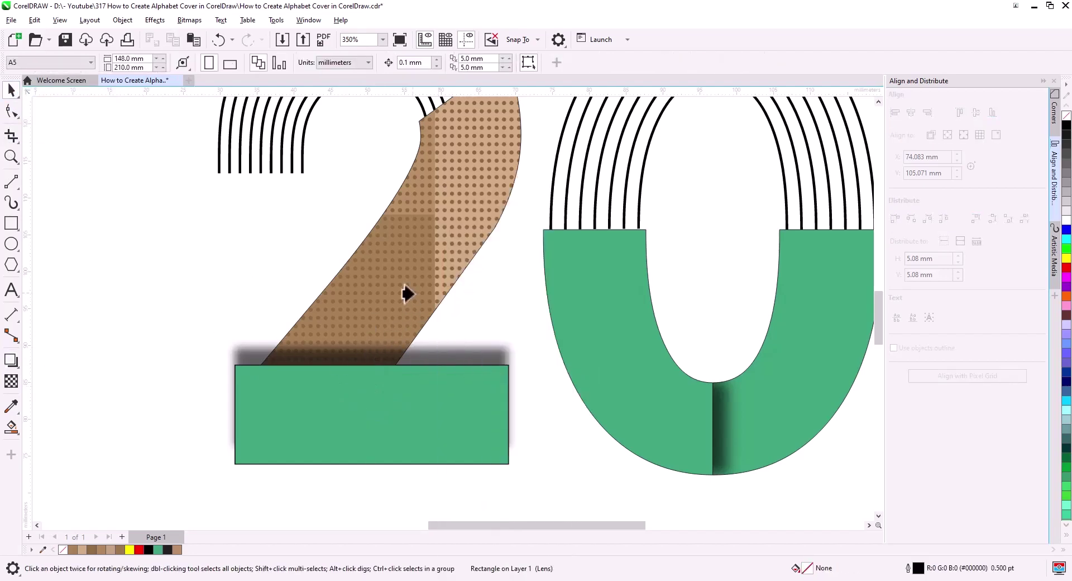
scroll(410, 450, "up", 1)
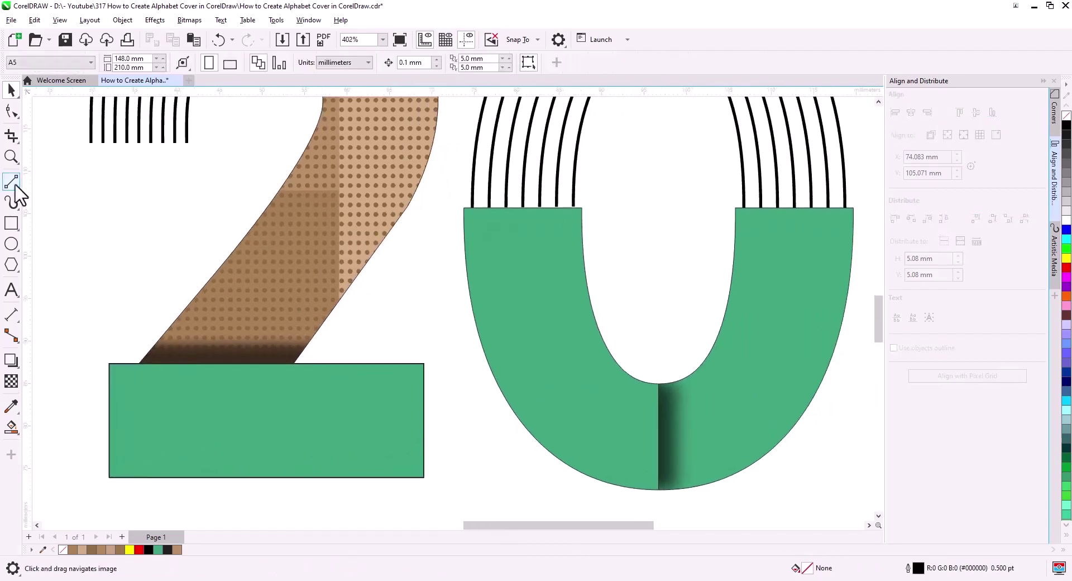
- Draw a 2-point line continuing the diagonal stroke's right edge down through the green base
left_click(11, 181)
left_click_drag(374, 254, 201, 504)
left_click(11, 89)
left_click(469, 470)
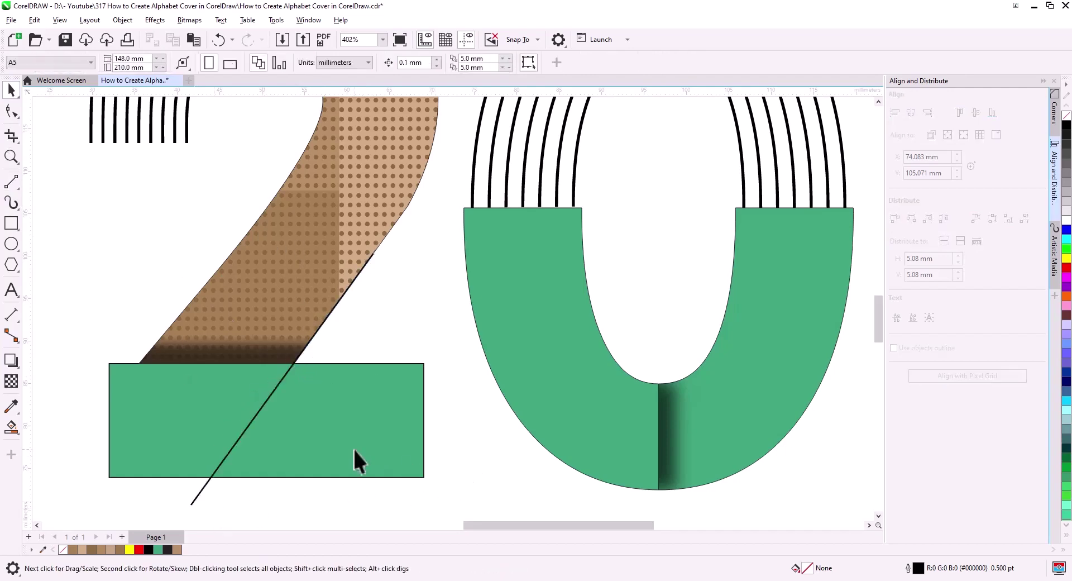
- Smart Fill the base region left of the line and remove the base rectangle's fill
scroll(348, 450, "down", 1)
left_click(341, 408)
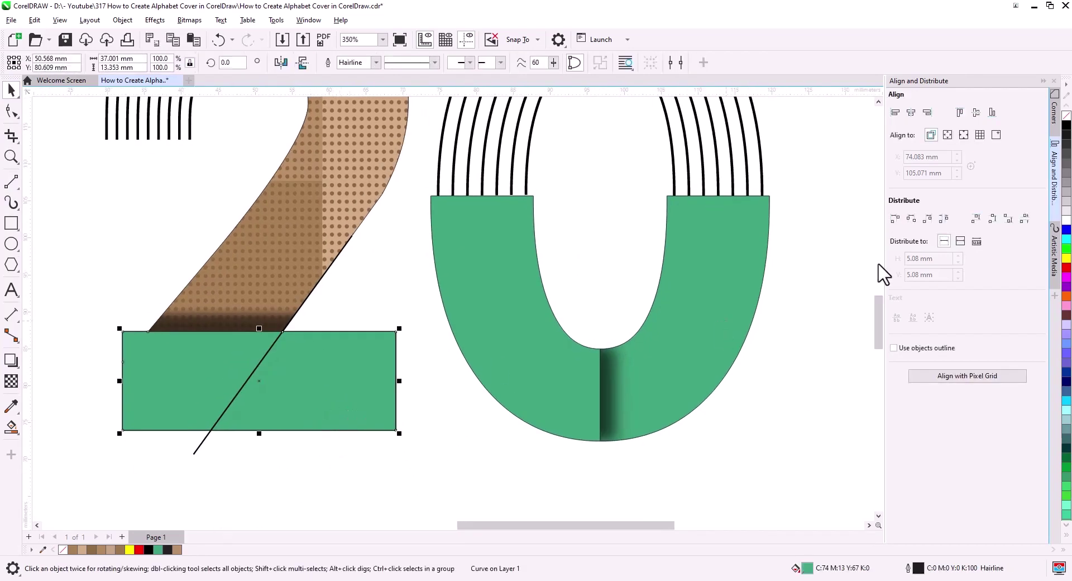
left_click(11, 427)
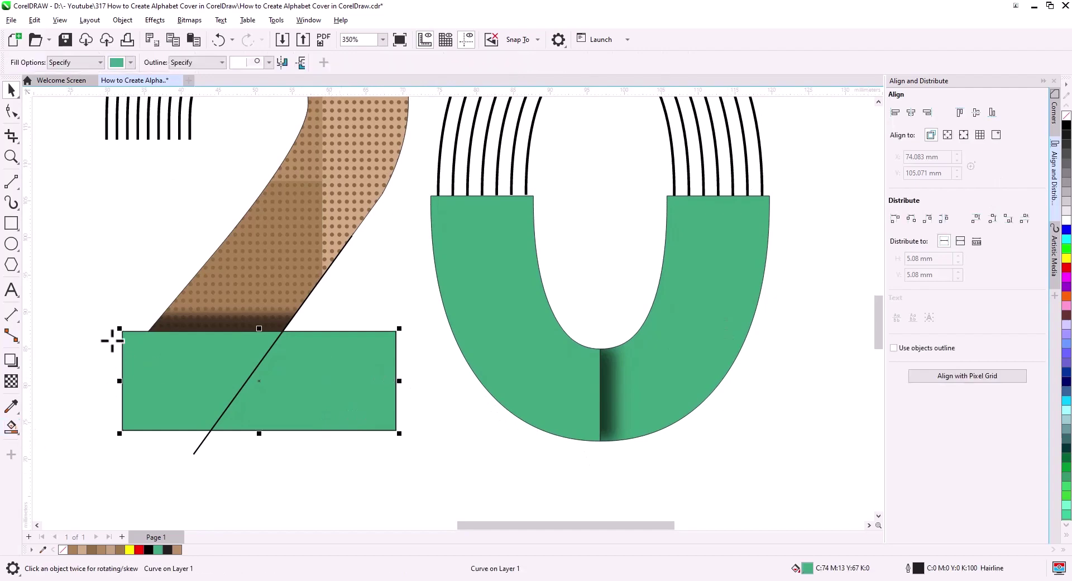
left_click(163, 407)
key("space")
left_click(363, 397)
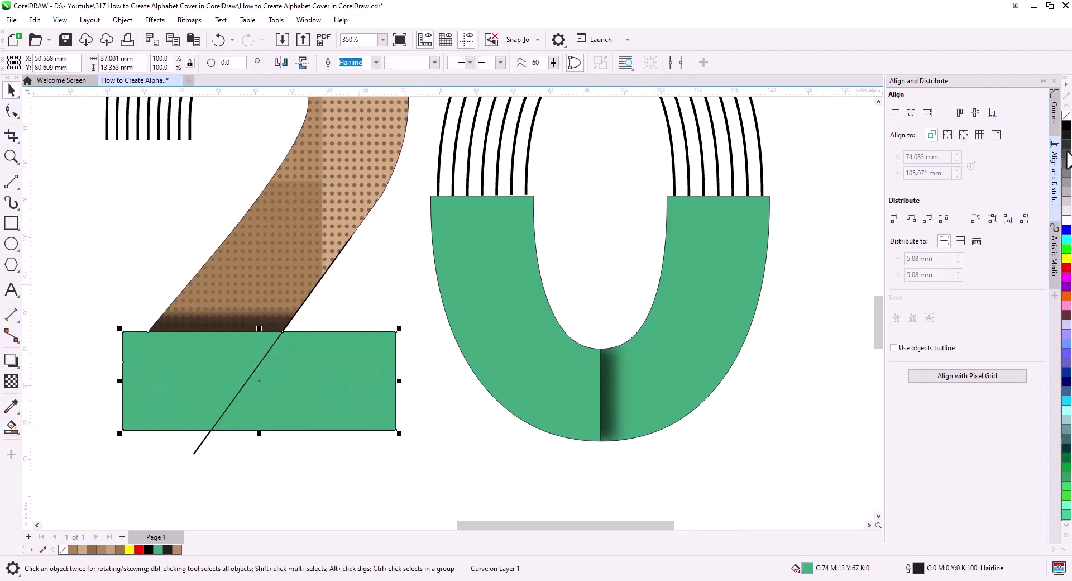
left_click(1066, 116)
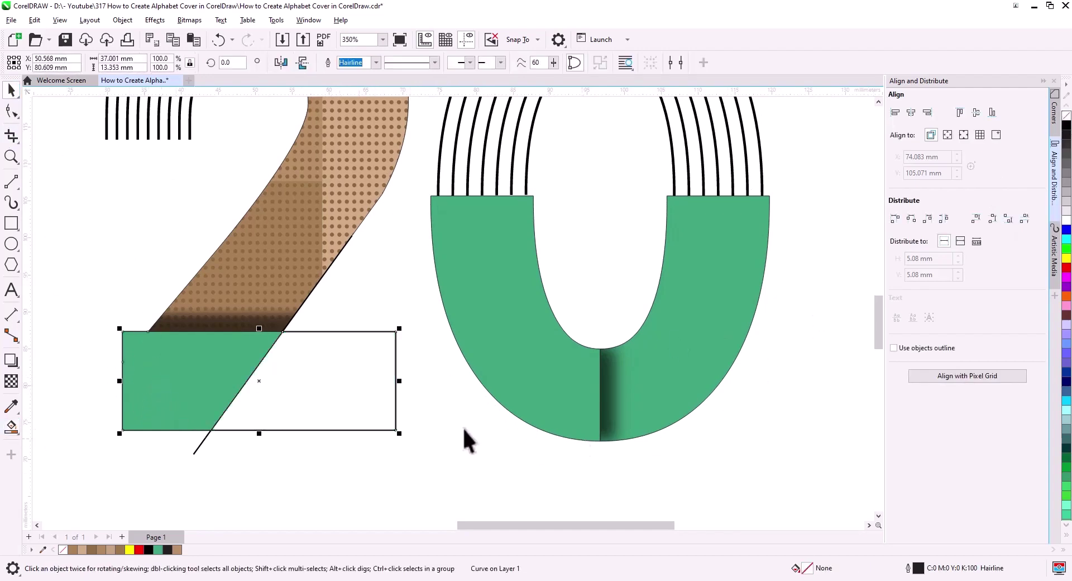
- Add an inside contour to the base rectangle and break it apart
left_click(12, 360)
left_click(89, 382)
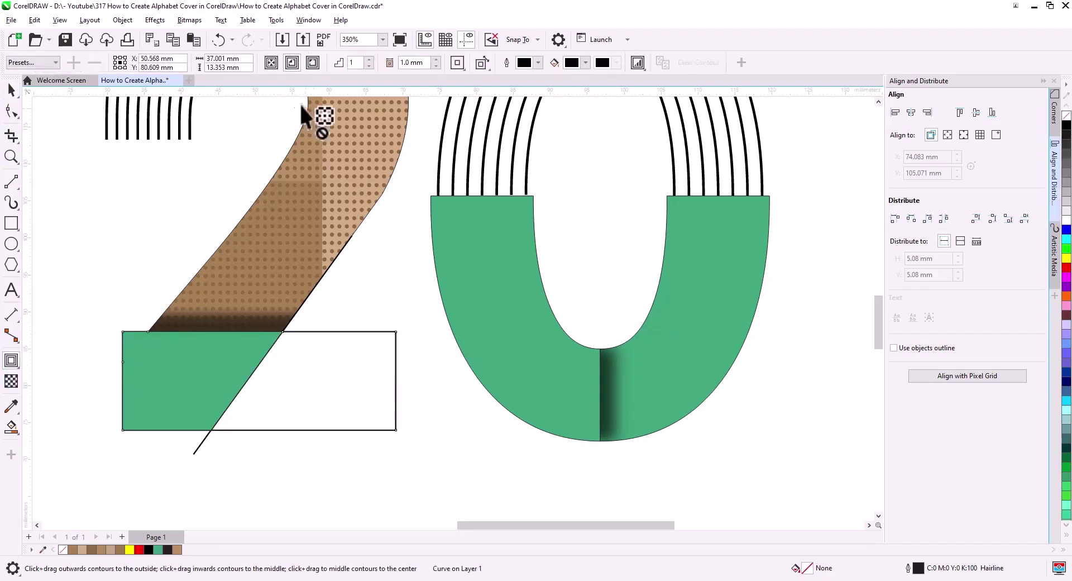
left_click(292, 62)
right_click(388, 342)
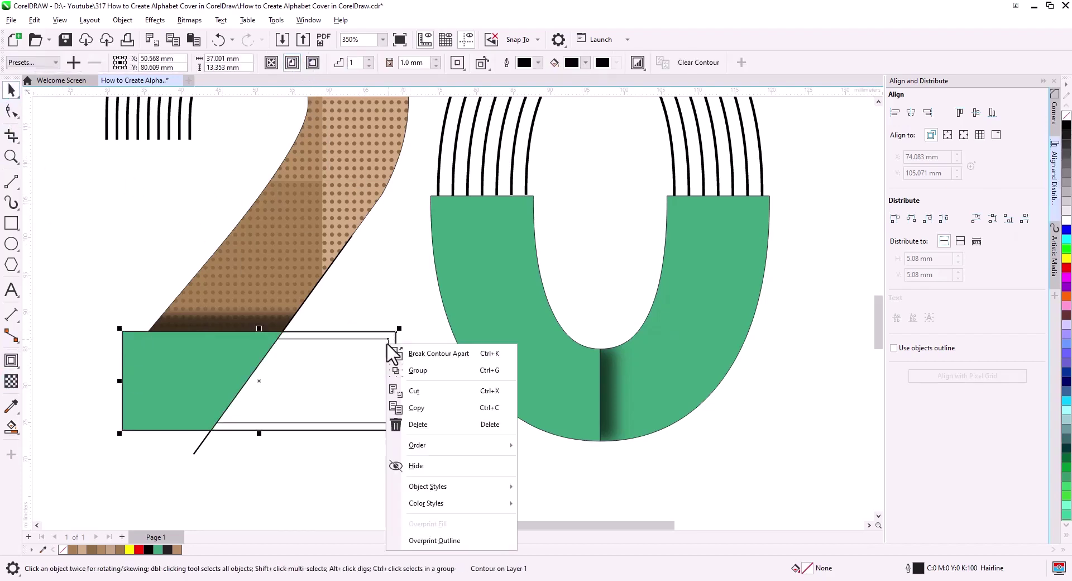
left_click(424, 349)
- Trim the inner contour rectangle with the diagonal line
scroll(408, 398, "up", 1)
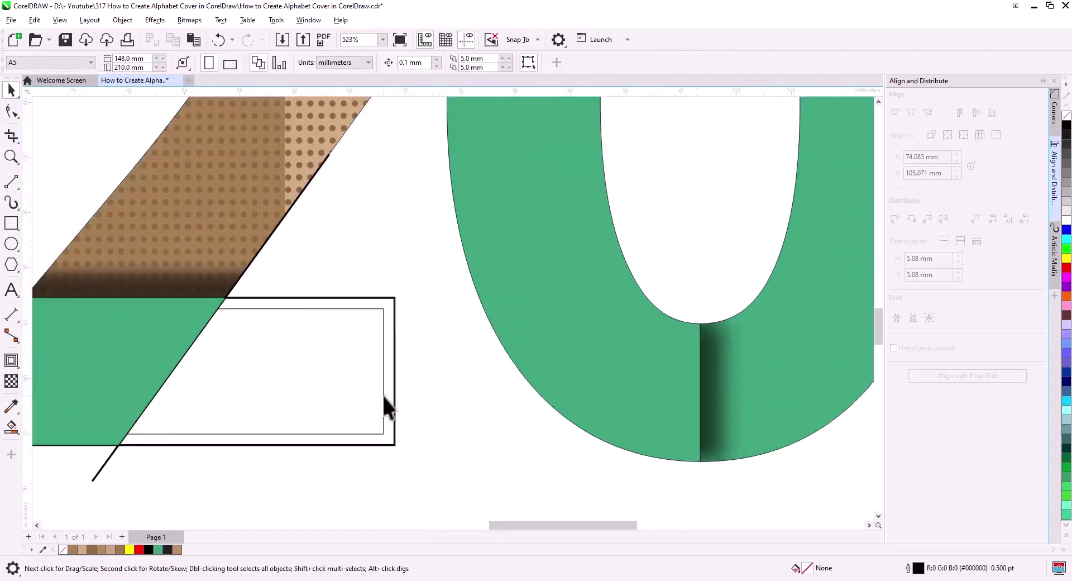
left_click(381, 393)
scroll(382, 394, "up", 1)
left_click(234, 475, "shift")
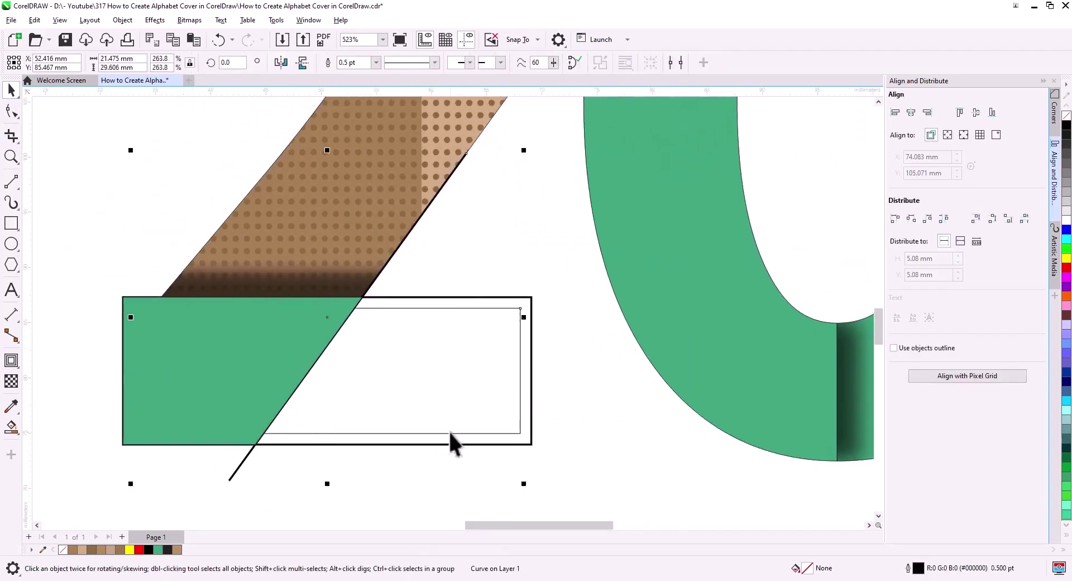
left_click(459, 63)
left_click(509, 393)
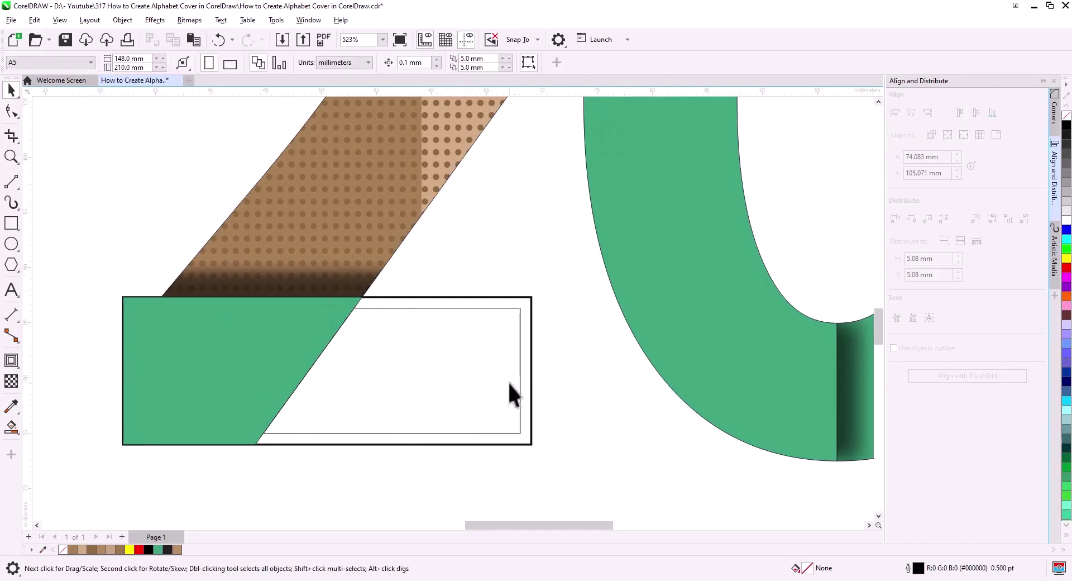
left_click(12, 112)
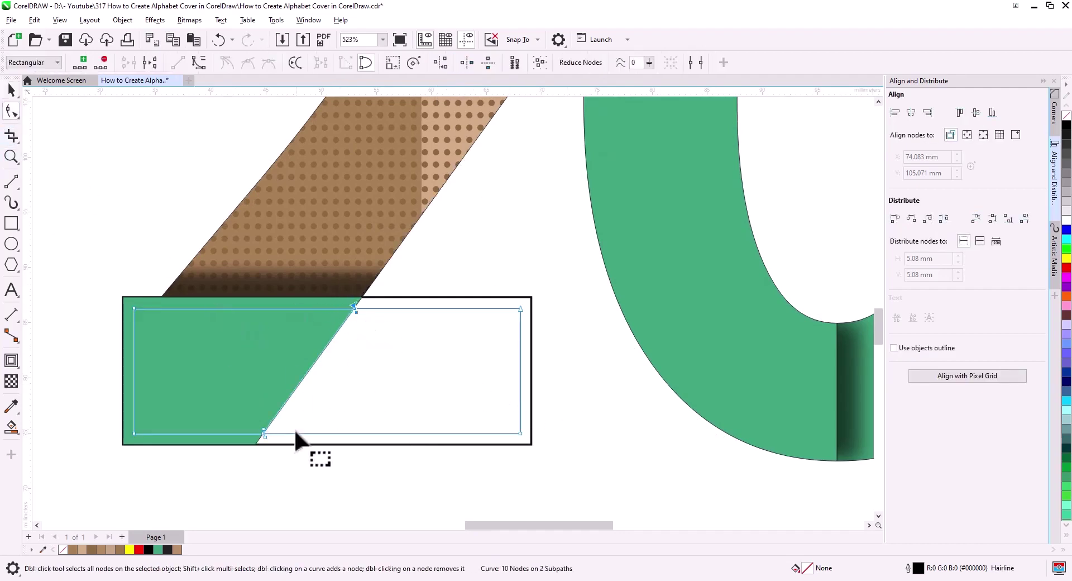
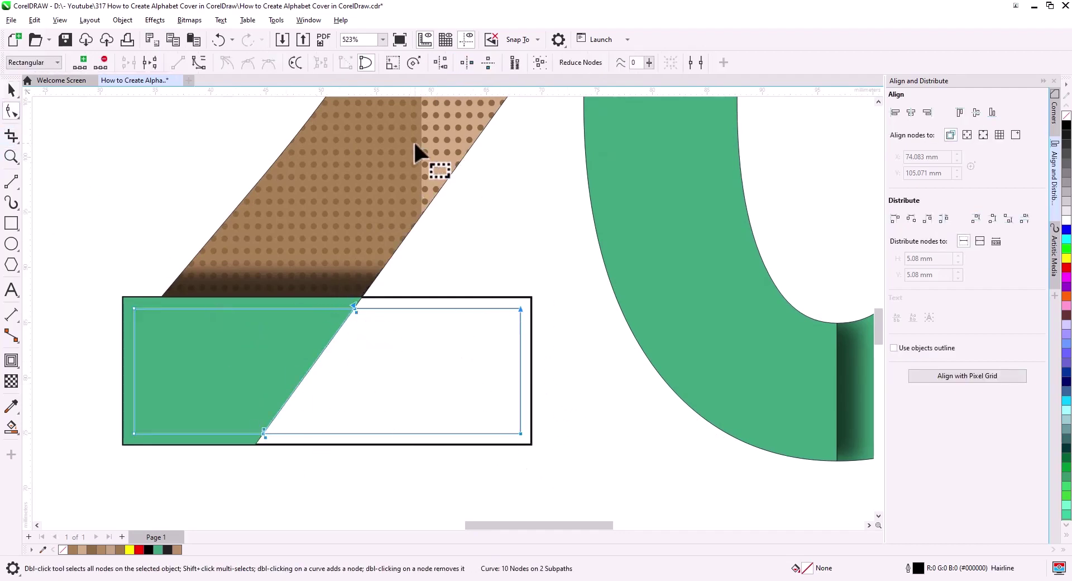
- Delete the thick outer rectangle and the inner rectangle's right edge
left_click(11, 91)
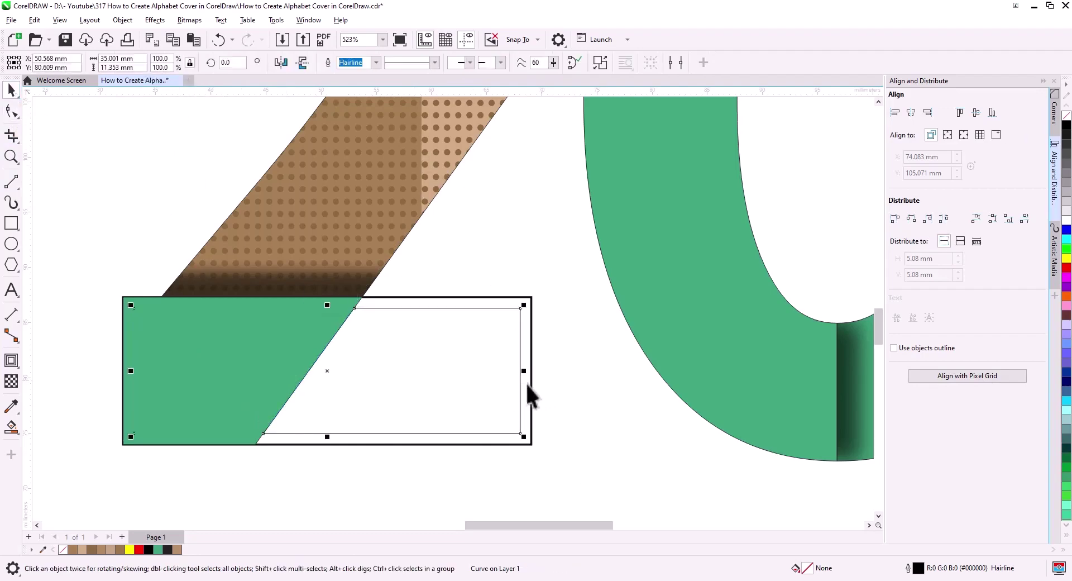
right_click(521, 386)
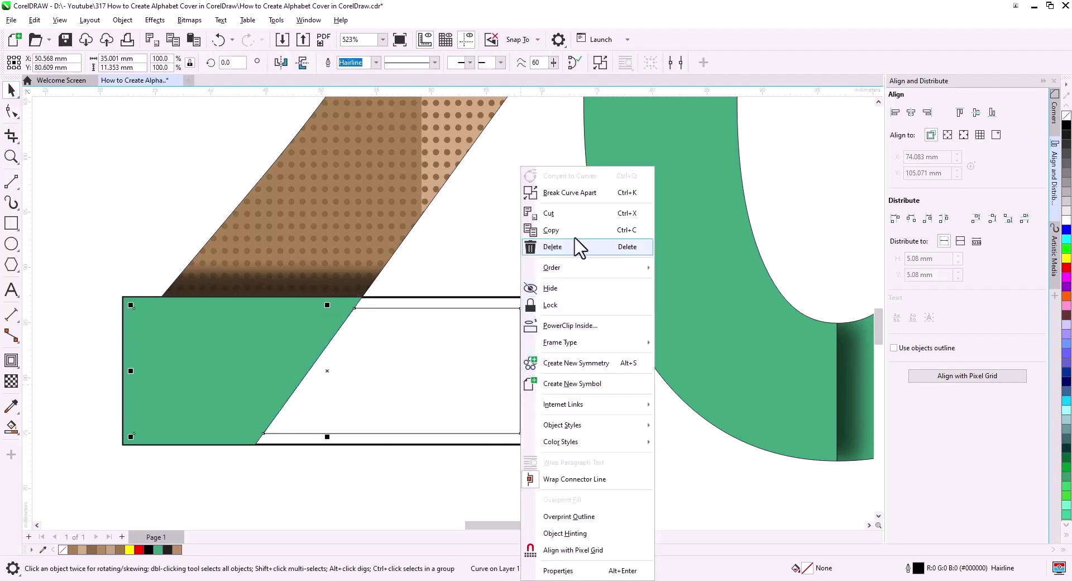
left_click(575, 208)
left_click(529, 330)
key("Delete")
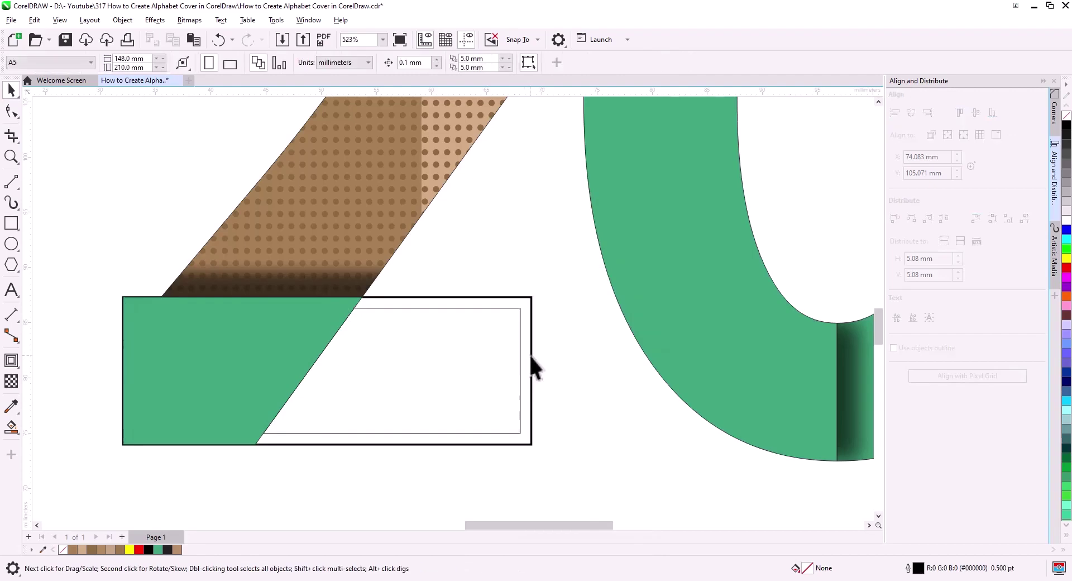
left_click(519, 361)
key("Delete")
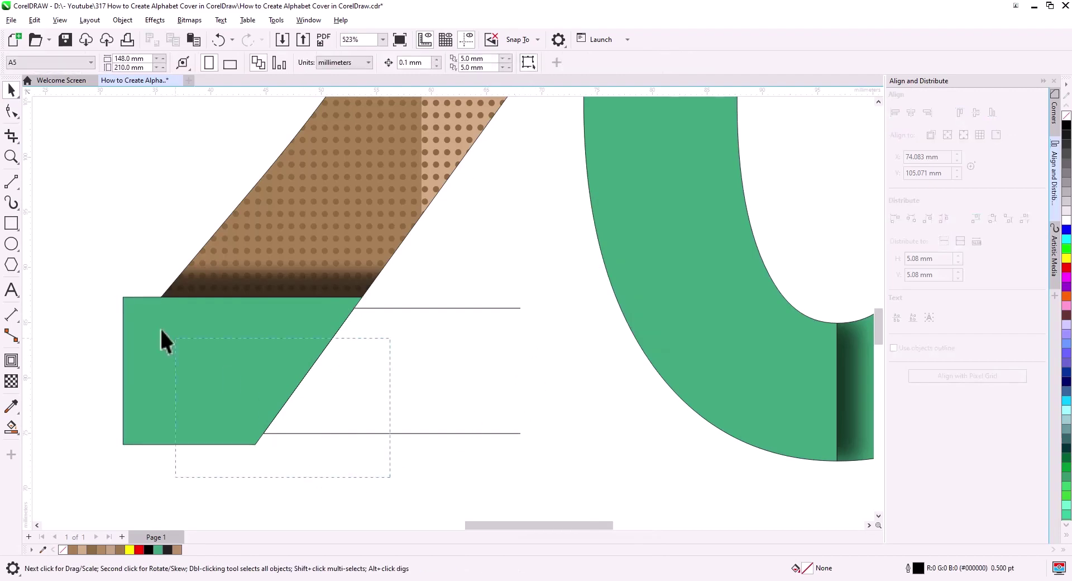
key("Escape")
- Select the two remaining parallel horizontal lines beside the green piece
left_click(453, 432, "shift")
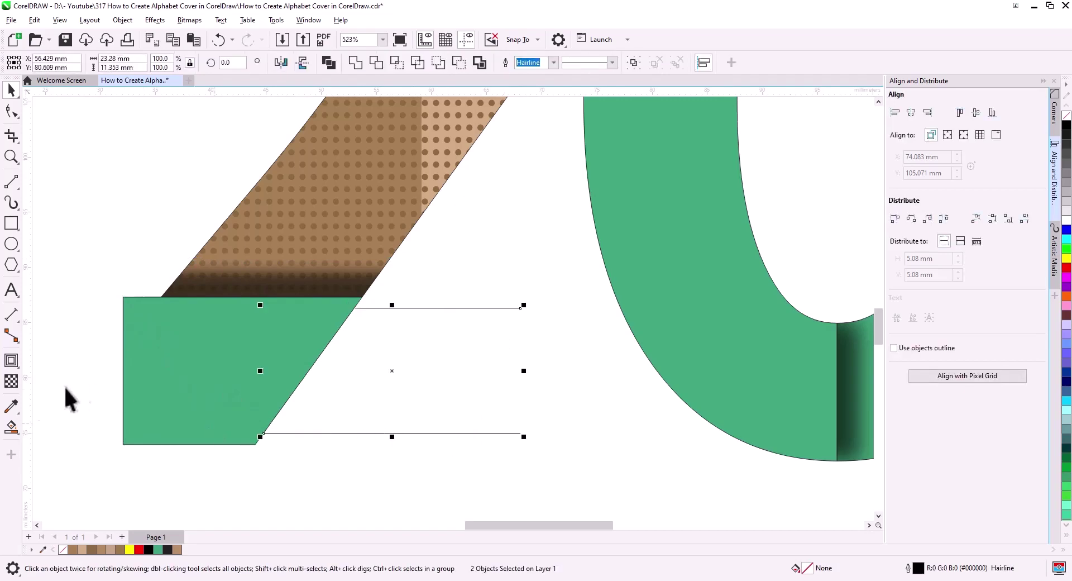
left_click(11, 362)
key("Escape")
key("Escape")
left_click(11, 111)
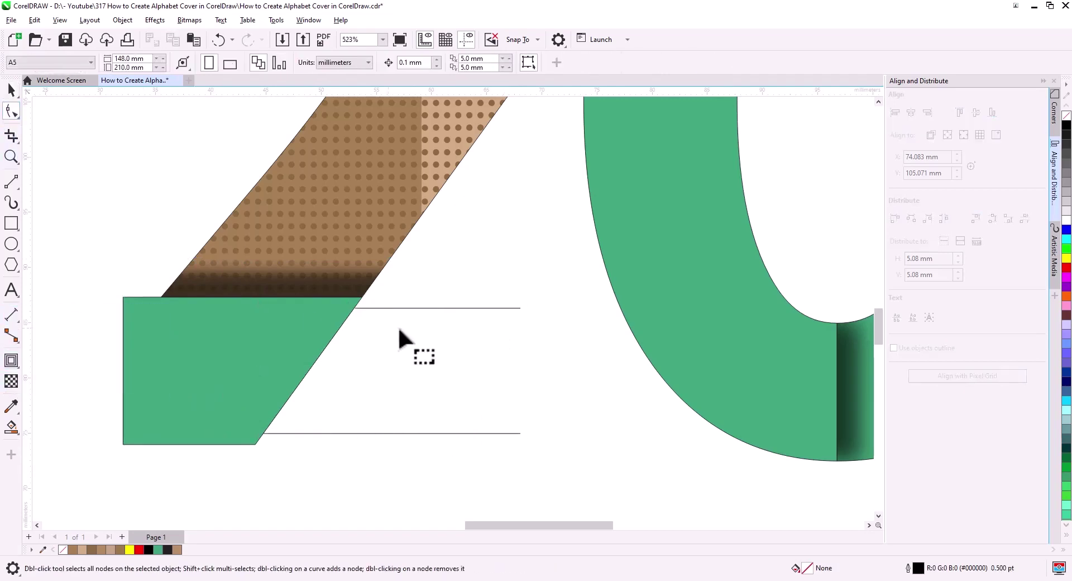
left_click(500, 308)
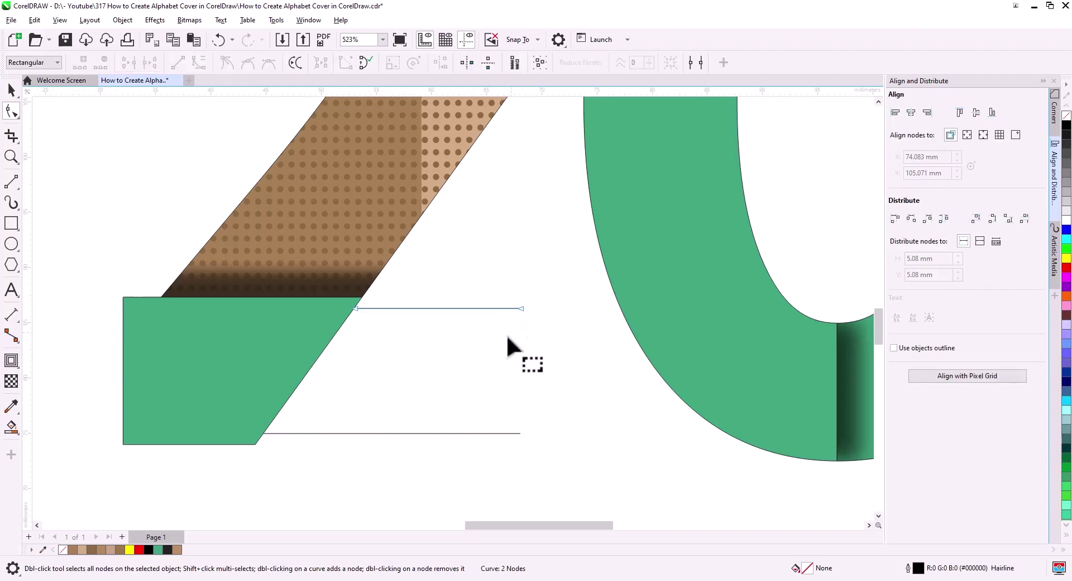
left_click(509, 433, "shift")
right_click(517, 434)
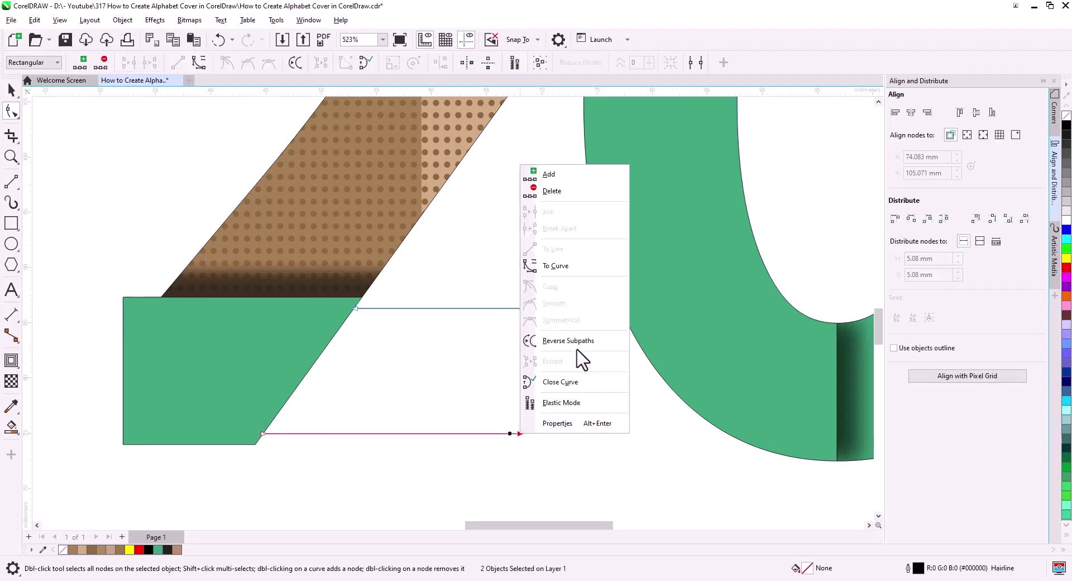
key("Escape")
left_click(11, 89)
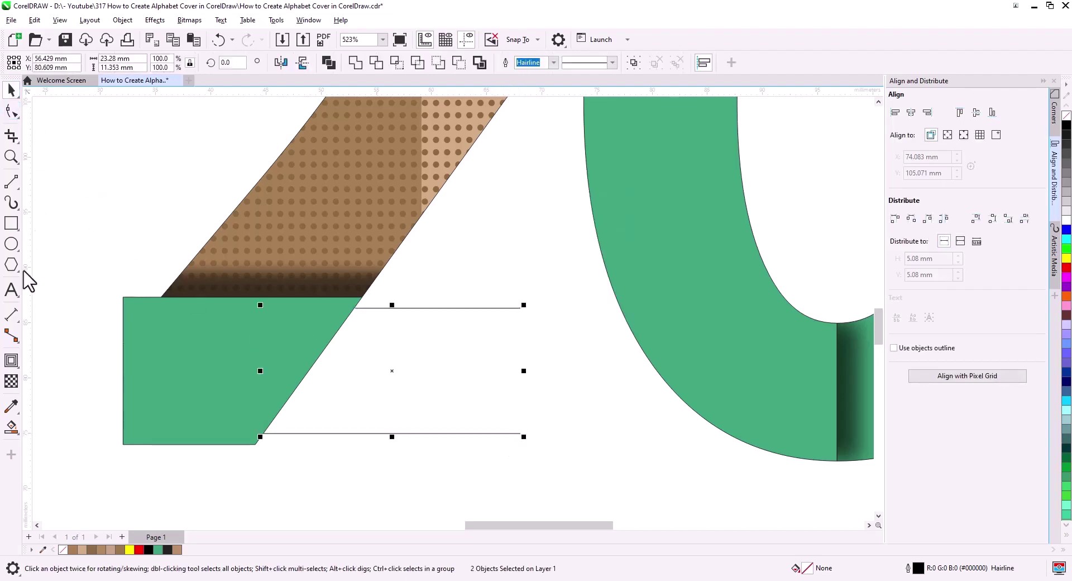
left_click(11, 360)
- Blend the top line into the bottom line with 7 steps
left_click(56, 397)
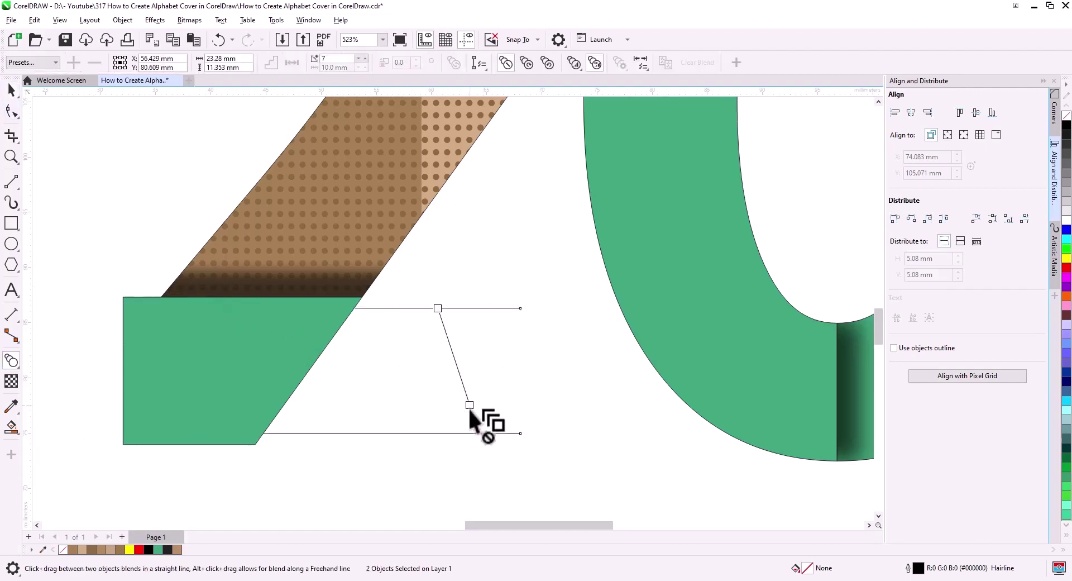
left_click_drag(469, 407, 447, 434)
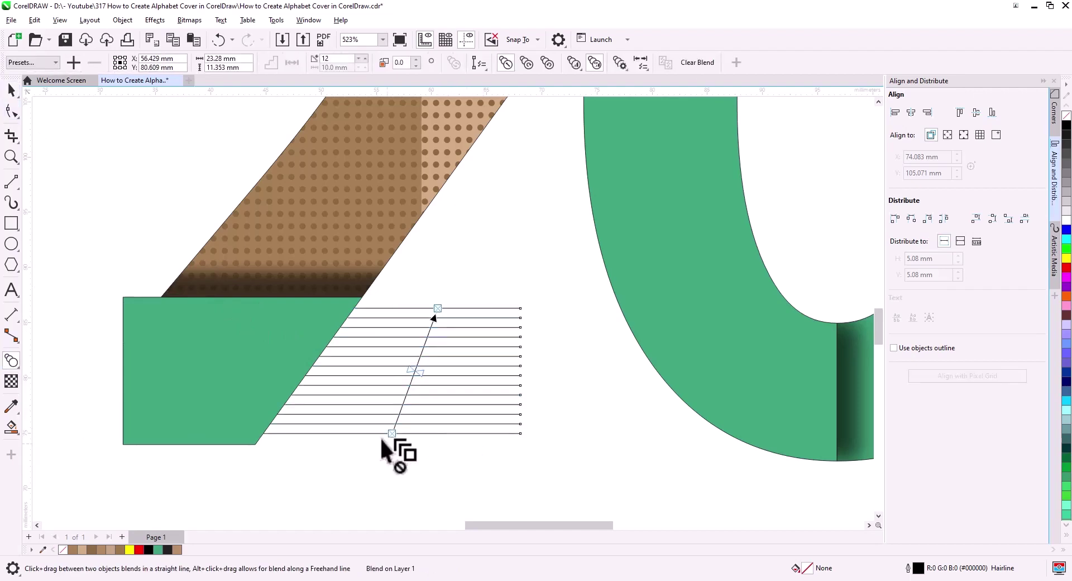
left_click(358, 59)
left_click(358, 59)
left_click(358, 59)
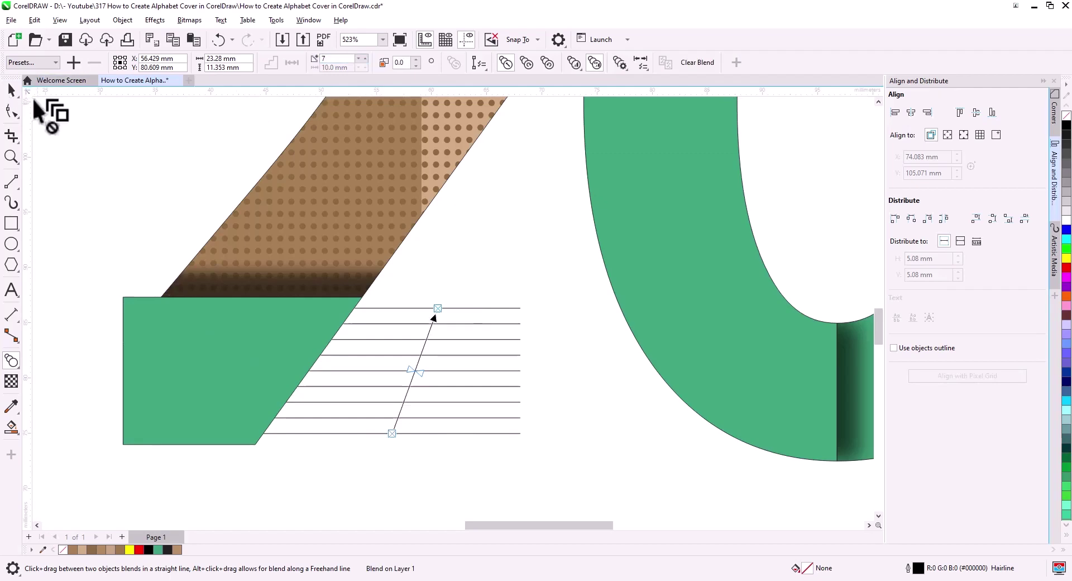
- Break the blend apart, convert the lines to curves, and give them 1.0 pt outlines
left_click(11, 89)
right_click(466, 307)
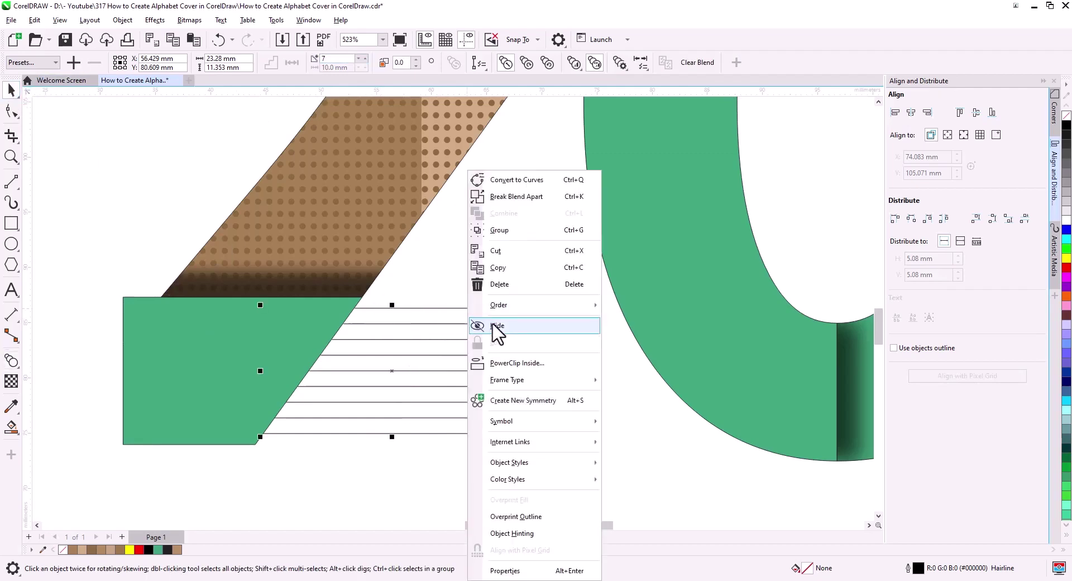
left_click(537, 197)
right_click(459, 306)
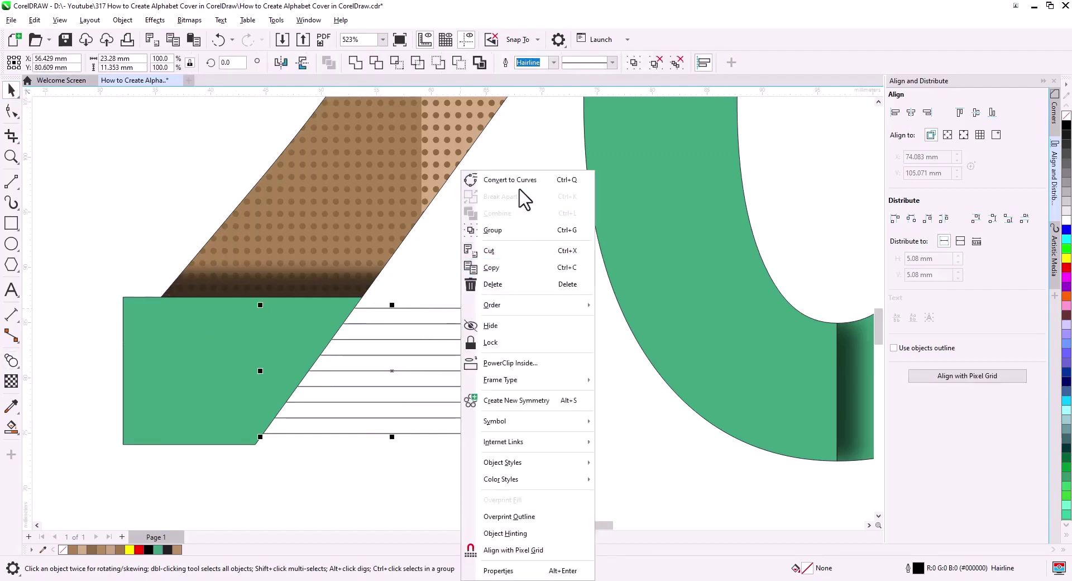
left_click(516, 180)
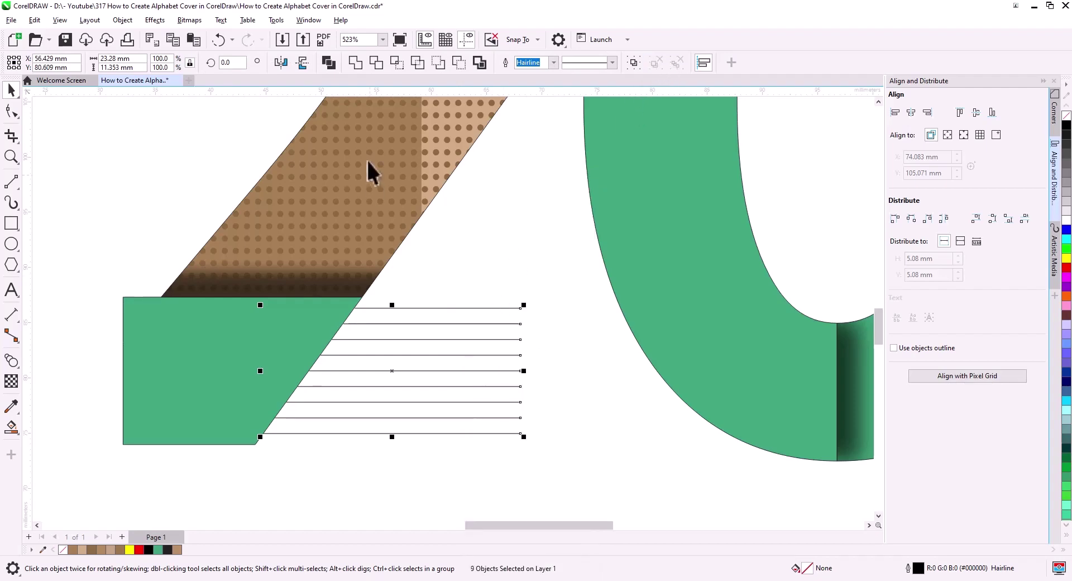
left_click(554, 62)
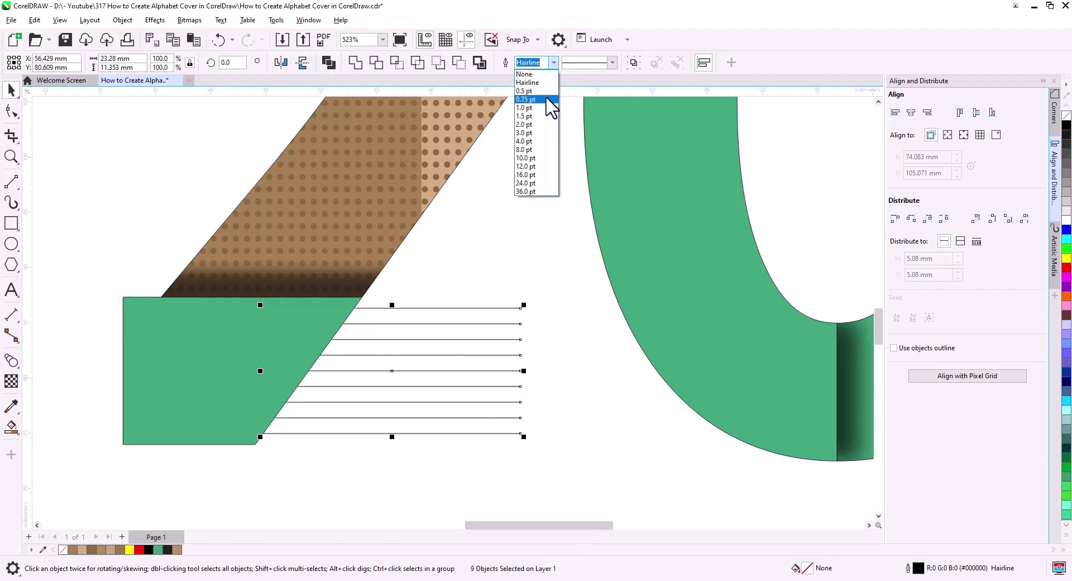
left_click(550, 110)
- Convert the stripe outlines to filled objects and combine them with Ctrl+L
left_click_drag(505, 279, 403, 355)
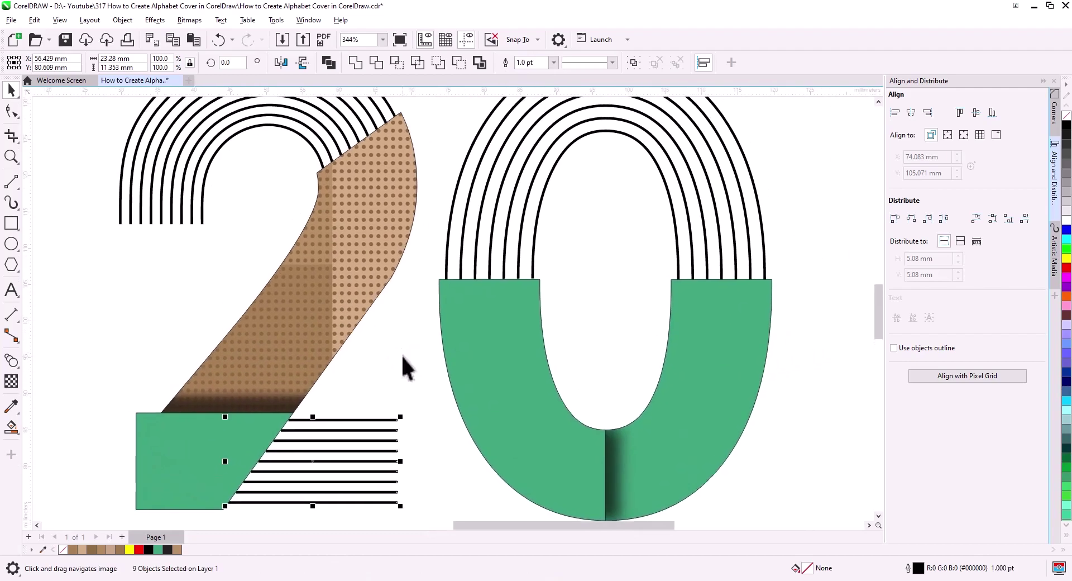
left_click(122, 20)
left_click(201, 490)
left_click(316, 155, "shift")
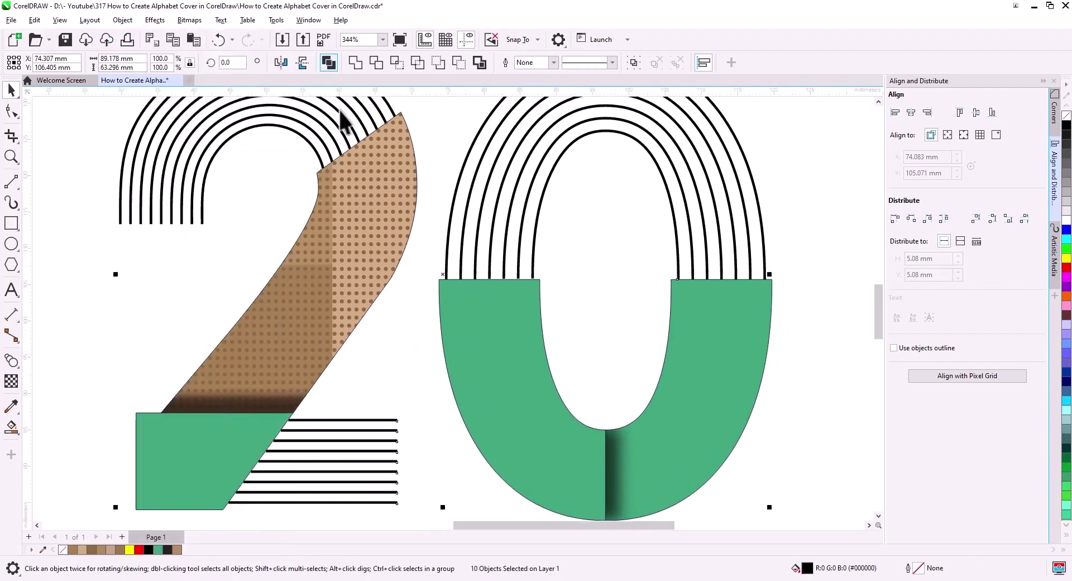
key("ctrl+l")
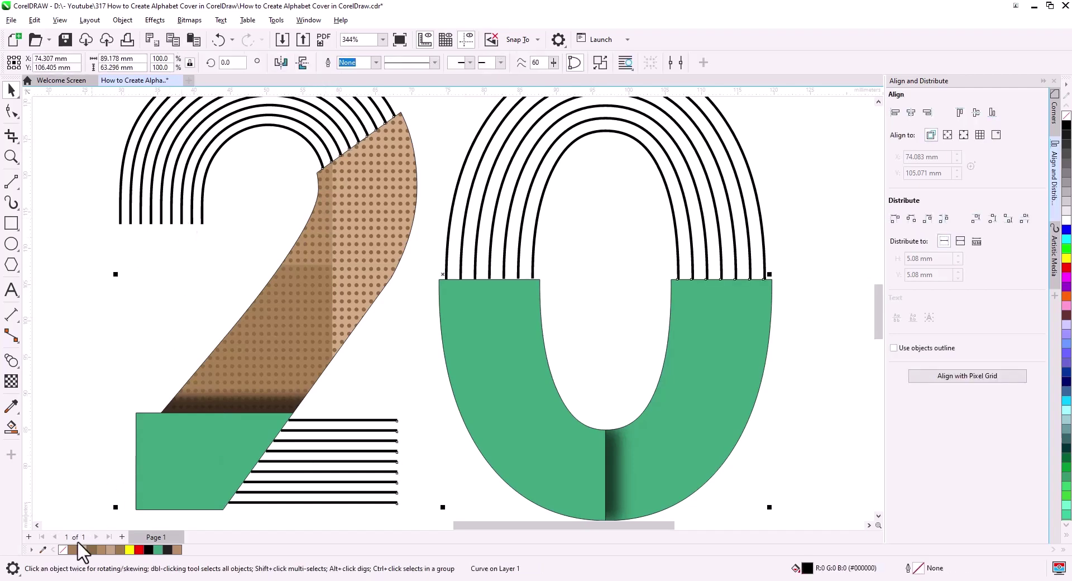
- Color the combined stripes tan
left_click(82, 546)
left_click(100, 330)
scroll(273, 371, "down", 1)
scroll(343, 319, "down", 1)
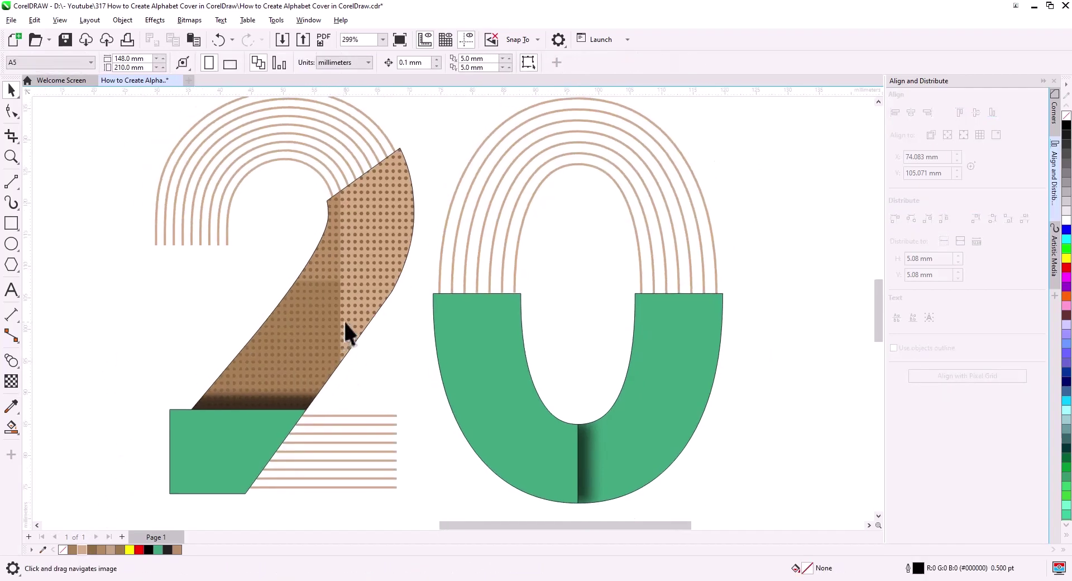
- Remove the outlines from the brown 2 and the other digit shapes
left_click(343, 319)
left_click(206, 477, "shift")
left_click(577, 390, "shift")
left_click(469, 303, "shift")
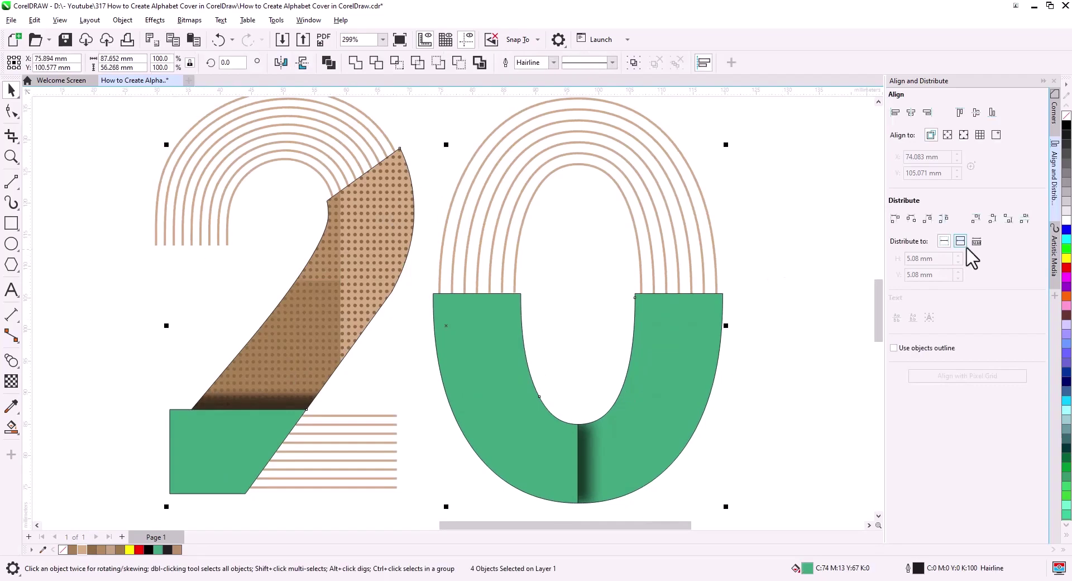
right_click(1067, 115)
key("Escape")
left_click_drag(515, 436, 520, 361)
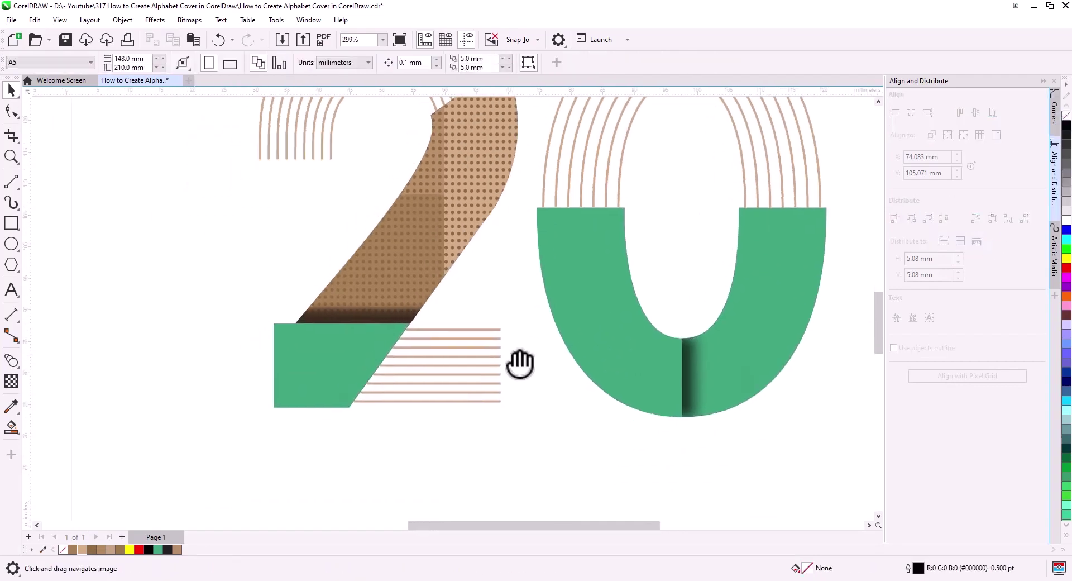
- Fill the green parallelogram of the 2 with light tan
left_click(357, 360)
scroll(368, 446, "up", 1)
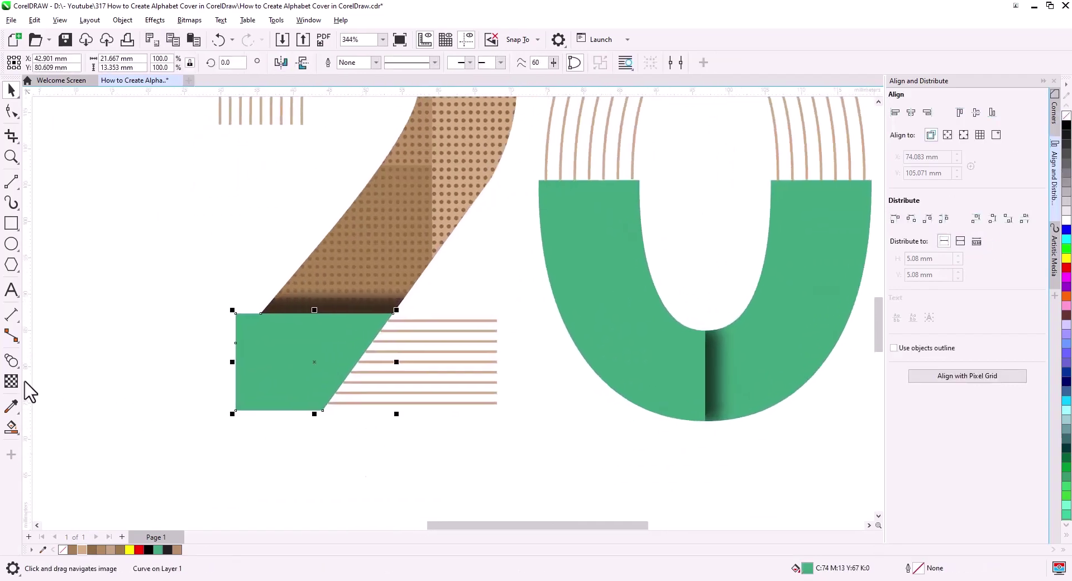
left_click(72, 550)
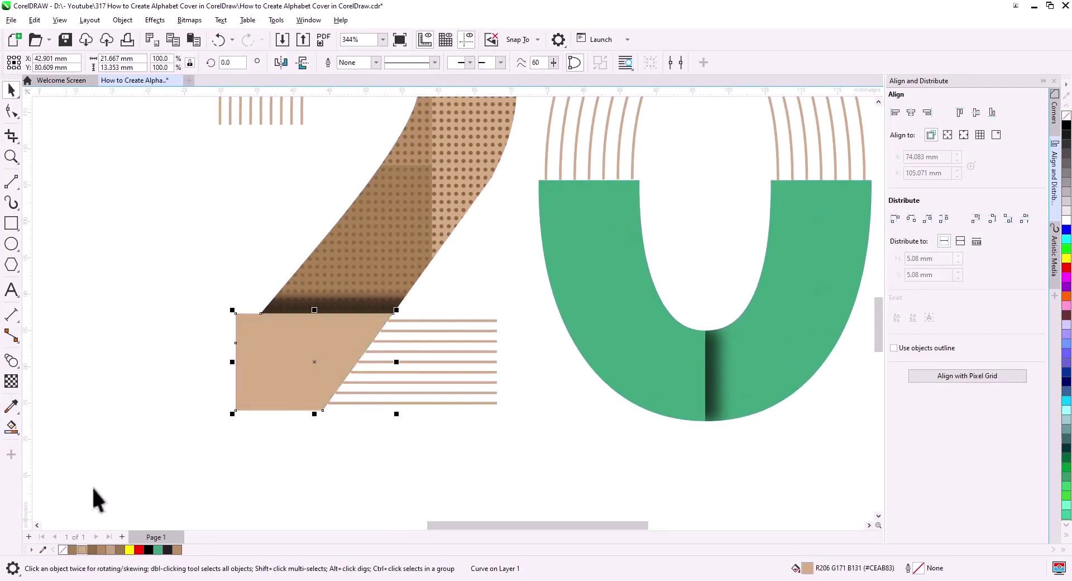
left_click(12, 427)
left_click(45, 426)
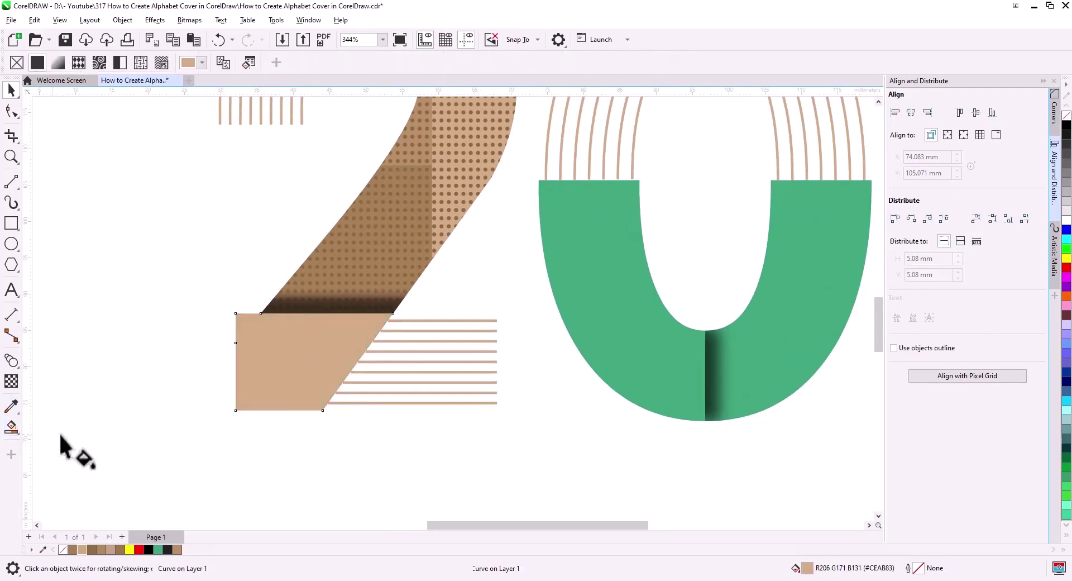
- Apply a tan-to-dark-brown linear gradient, adjusting its end points and tilting its angle
left_click_drag(367, 356, 256, 357)
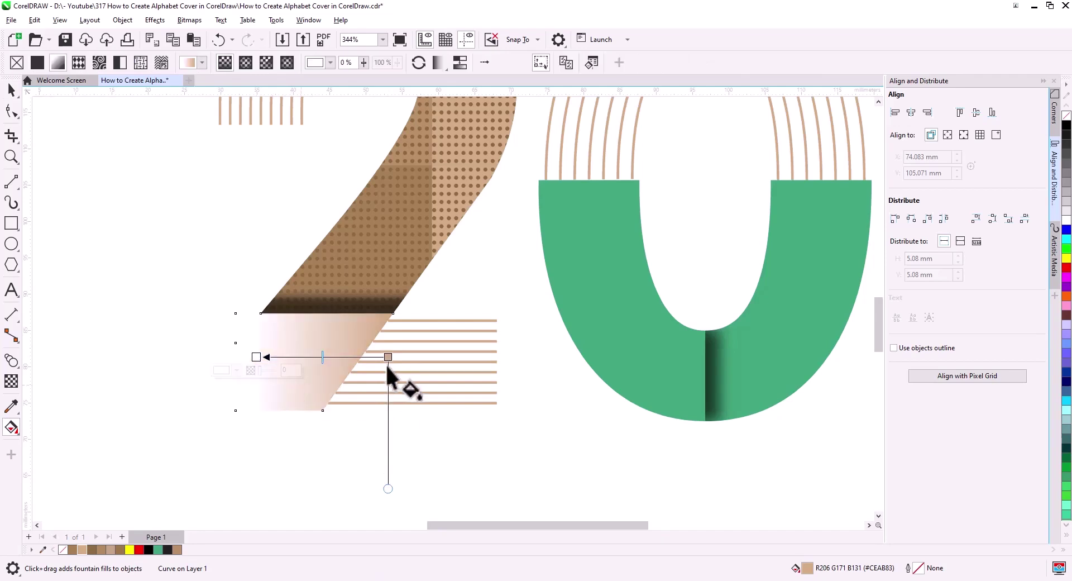
left_click_drag(365, 357, 373, 357)
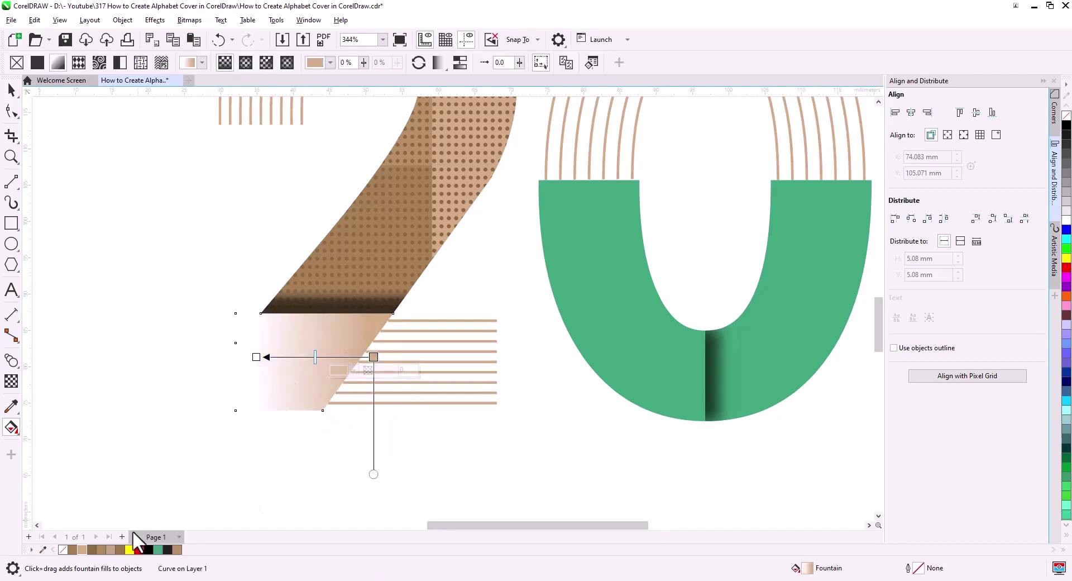
left_click_drag(90, 535, 257, 357)
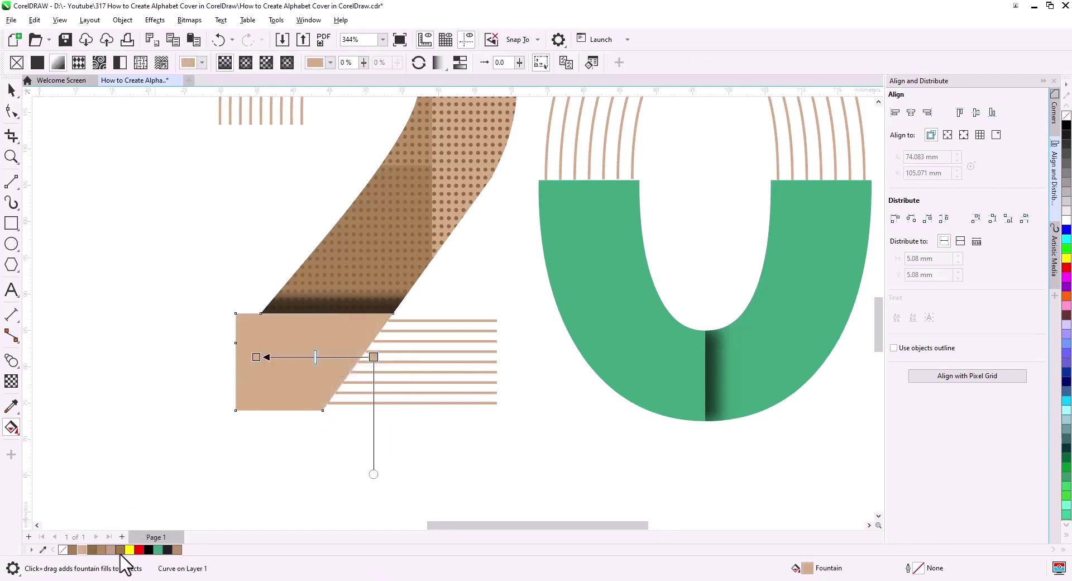
left_click_drag(379, 358, 375, 357)
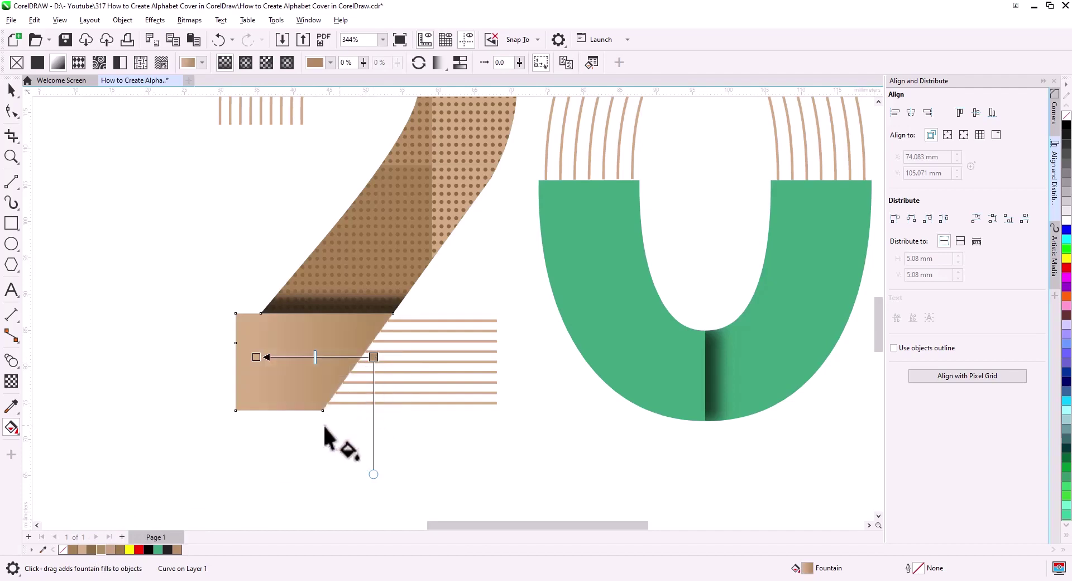
left_click_drag(257, 357, 248, 357)
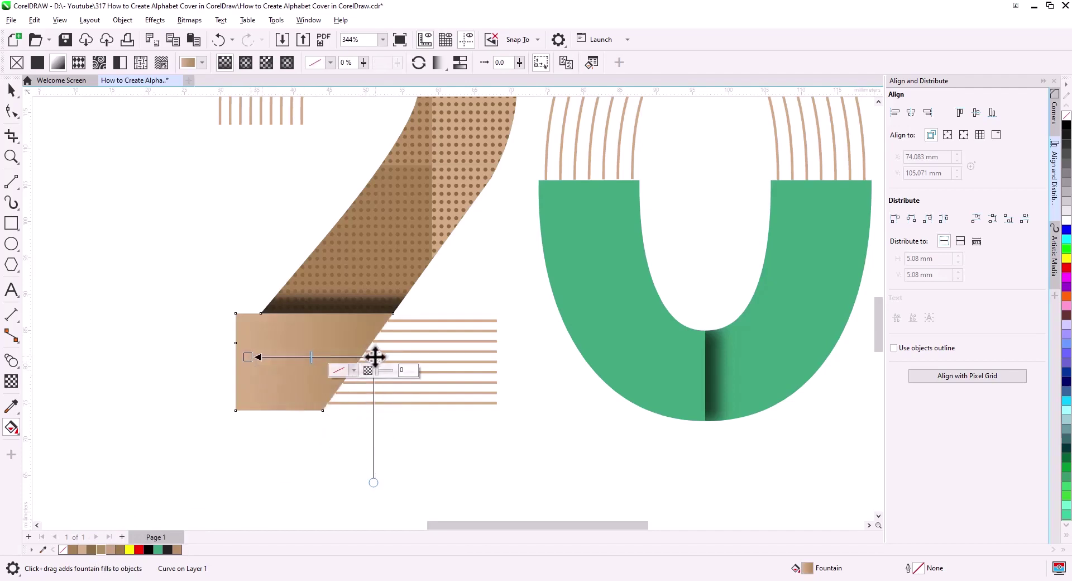
left_click_drag(373, 357, 362, 356)
left_click_drag(357, 475, 317, 469)
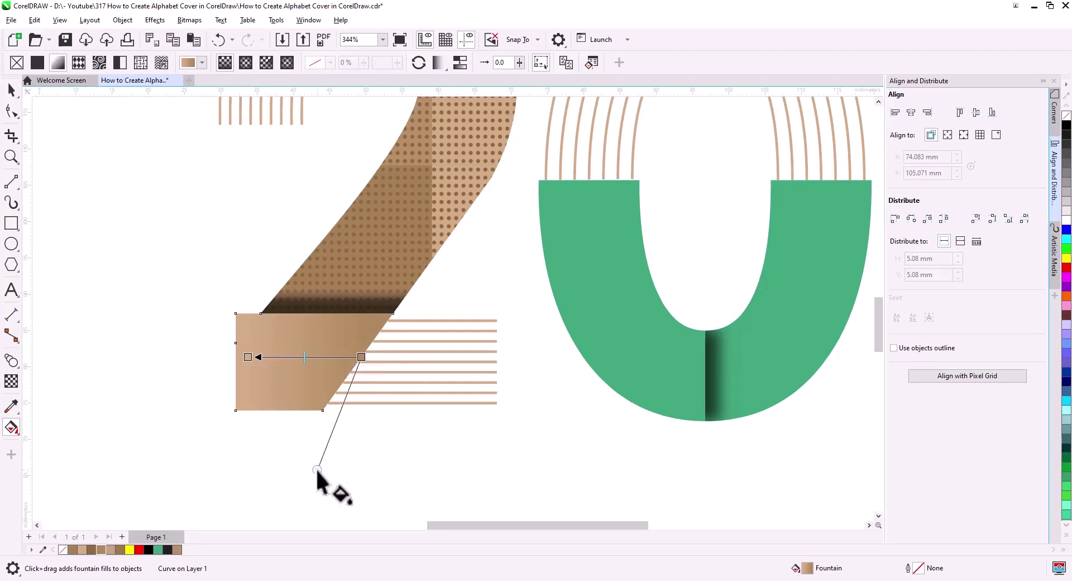
left_click(12, 89)
scroll(355, 435, "up", 3)
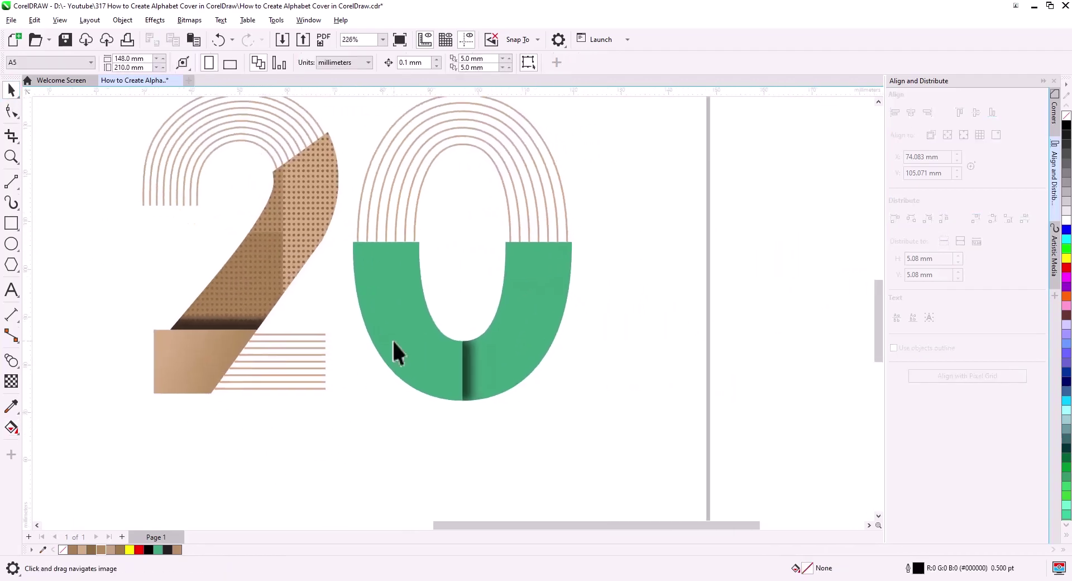
- Copy only the fill from the 2's gradient shape onto the 0's U shape
left_click(392, 339)
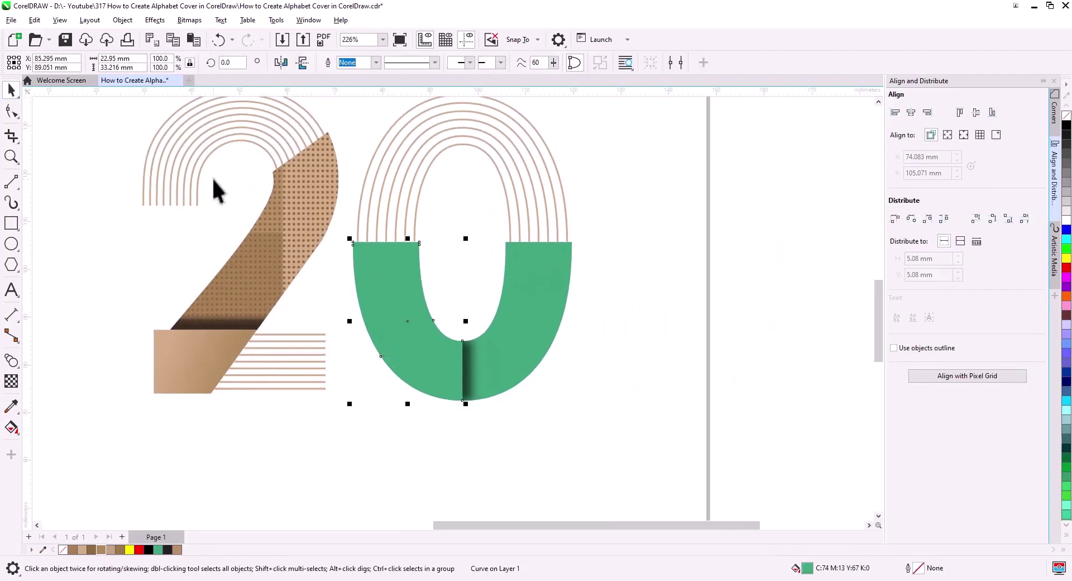
left_click(34, 19)
left_click(61, 126)
left_click(447, 283)
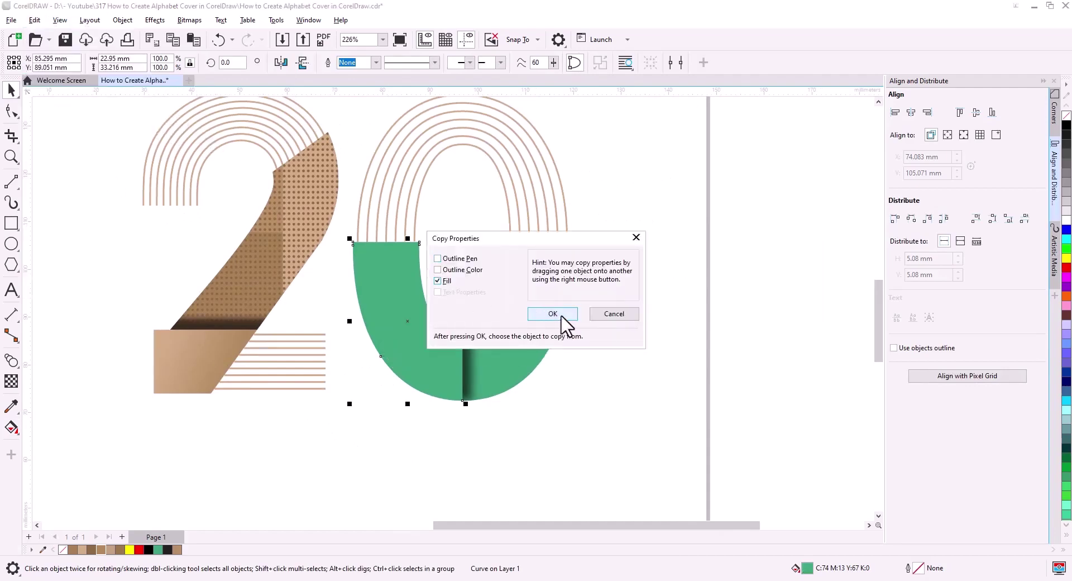
left_click(553, 314)
left_click(184, 360)
left_click(397, 436)
scroll(447, 425, "up", 1)
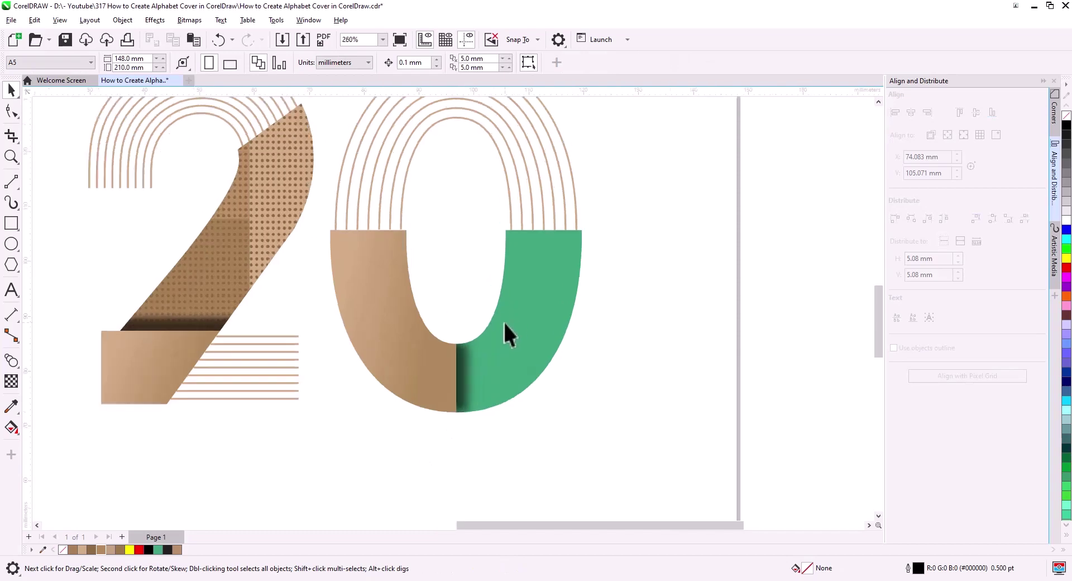
left_click(444, 371)
scroll(480, 433, "up", 2)
left_click_drag(521, 440, 329, 379)
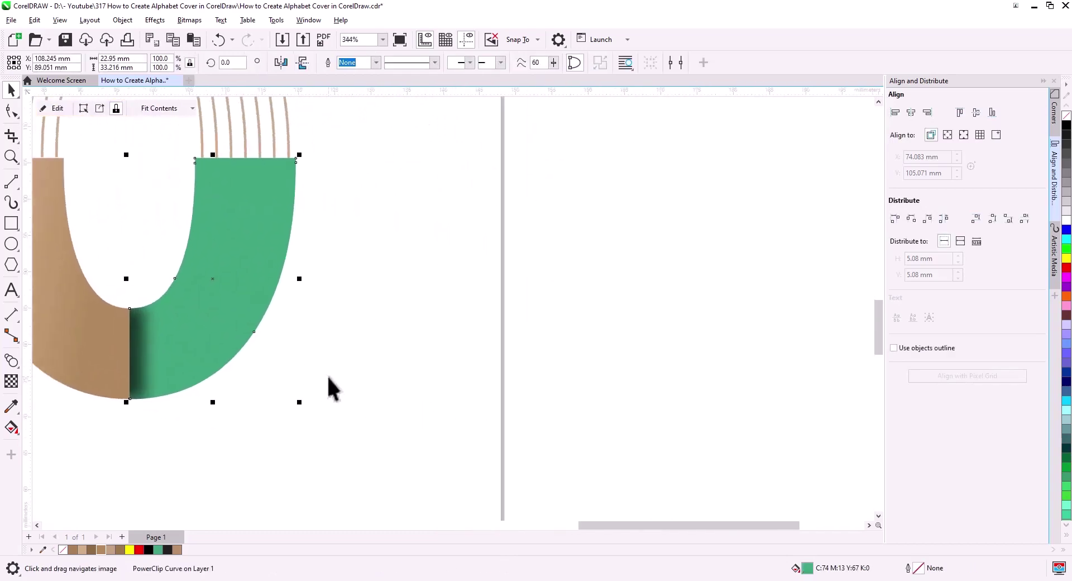
scroll(329, 369, "down", 3)
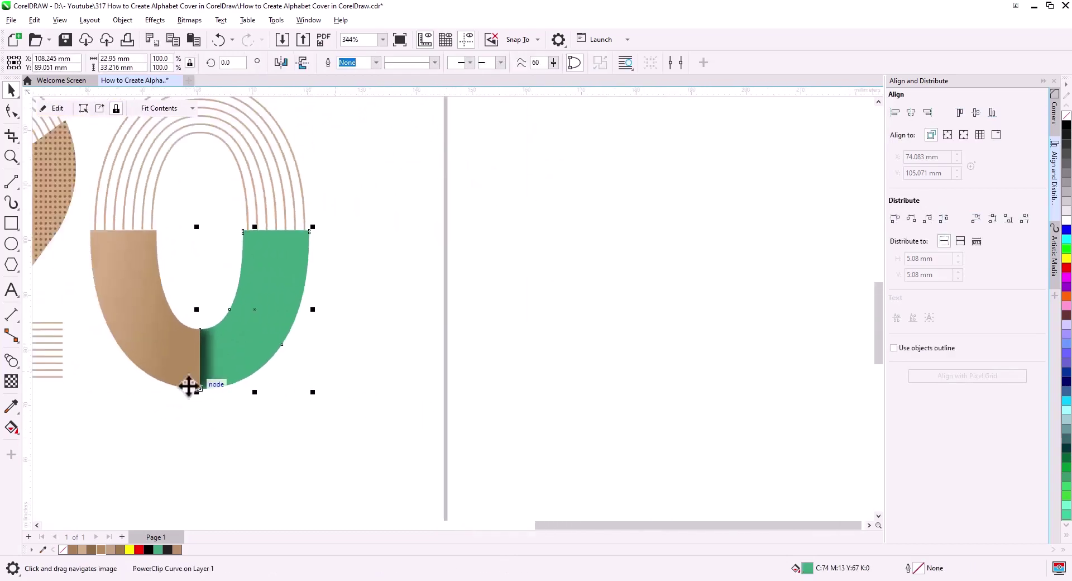
- Draw a square and move it to the right of the 0
left_click(11, 223)
left_click_drag(165, 206, 388, 416)
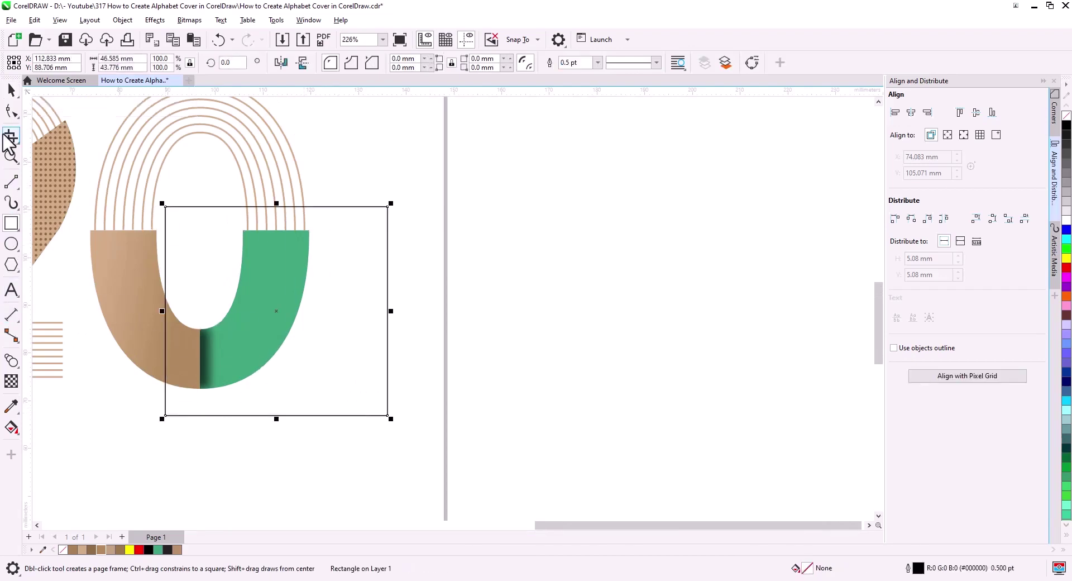
mouse_move(293, 349)
left_mouse_down()
mouse_move(592, 376)
mouse_move(410, 360)
left_mouse_up()
left_click(484, 377)
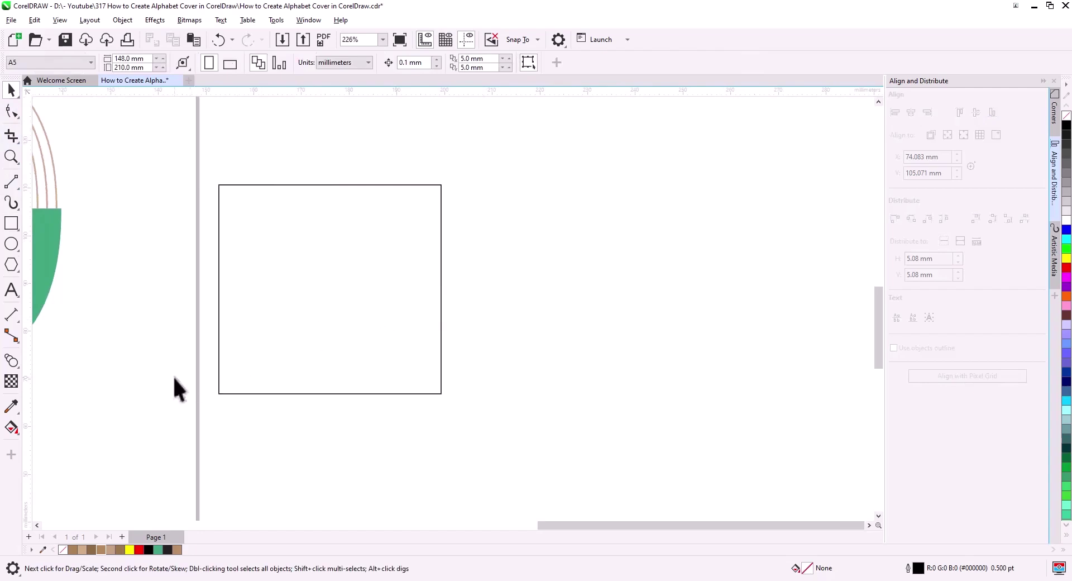
- Draw a horizontal line across the square's lower part and zigzag it with added nodes
left_click(11, 181)
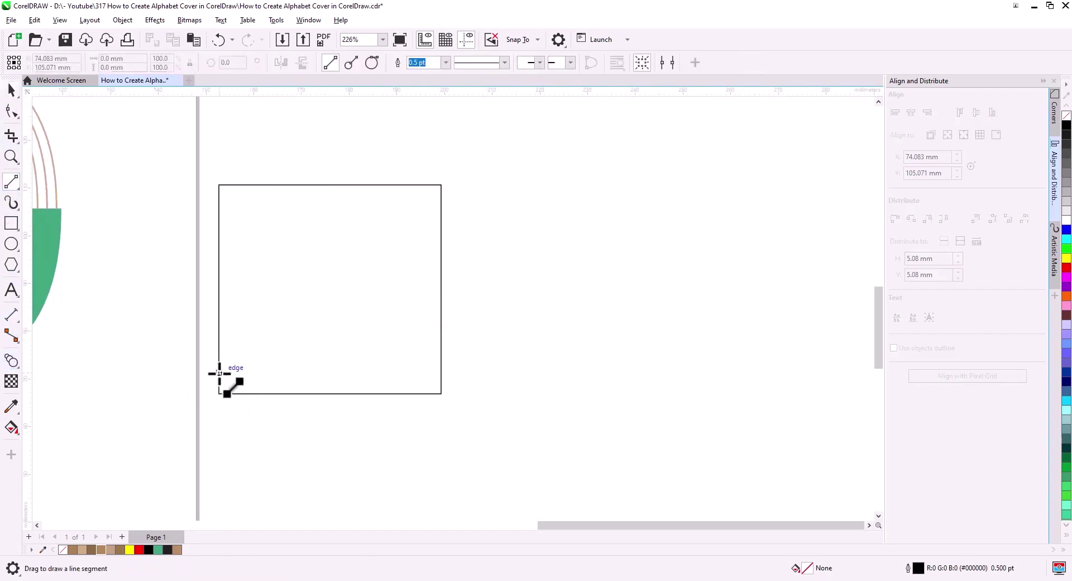
left_click_drag(213, 373, 452, 370)
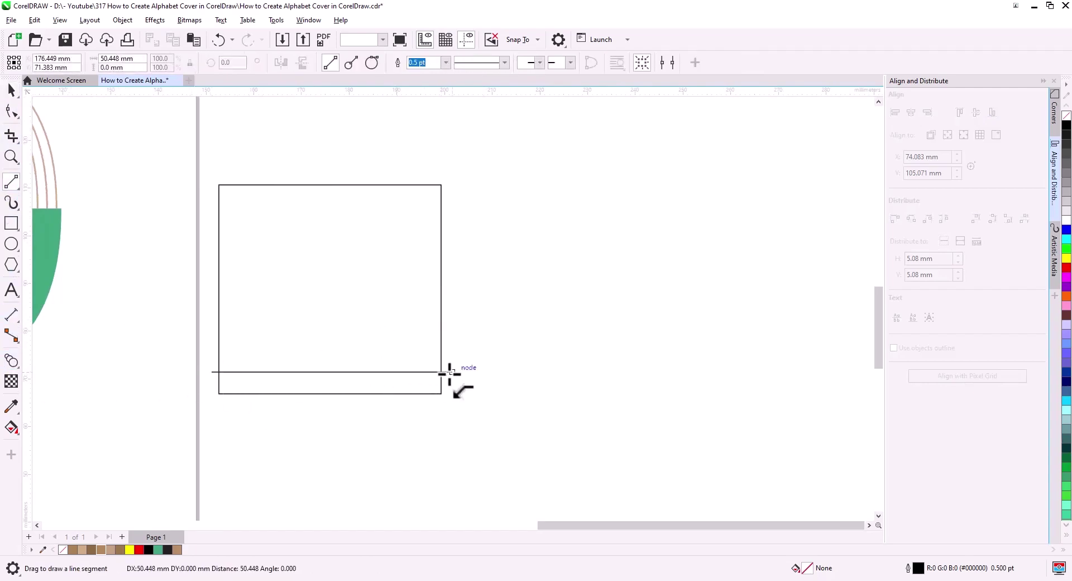
scroll(302, 380, "up", 3)
left_click(11, 111)
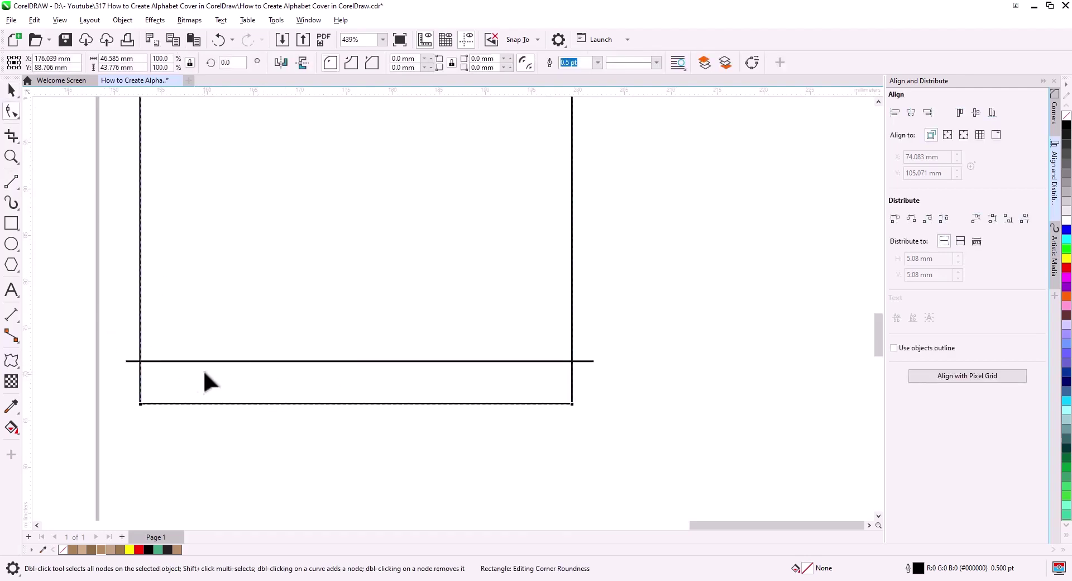
left_click(125, 361)
left_click_drag(100, 335, 608, 413)
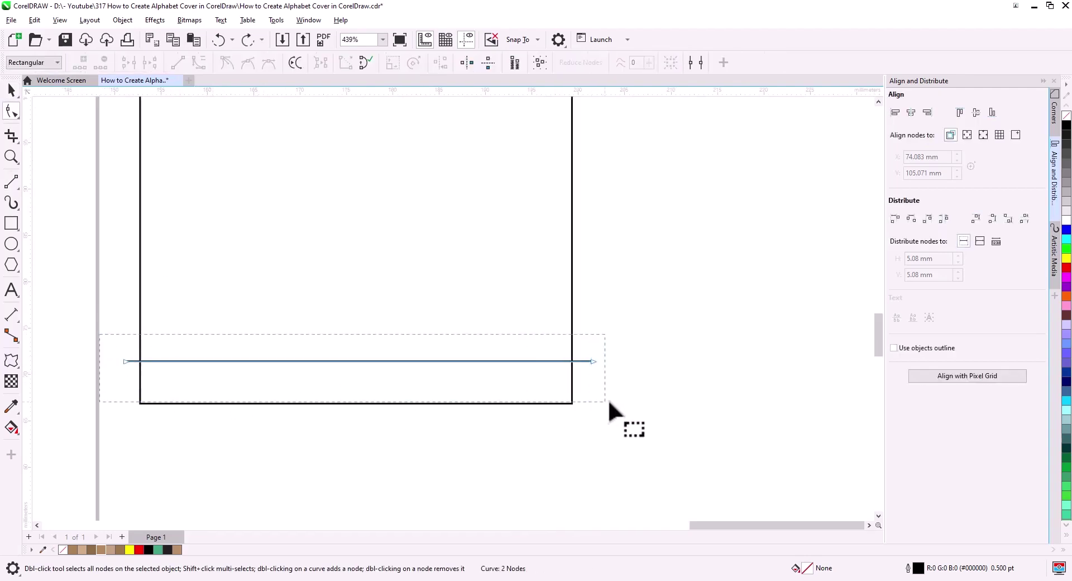
triple_click(81, 62)
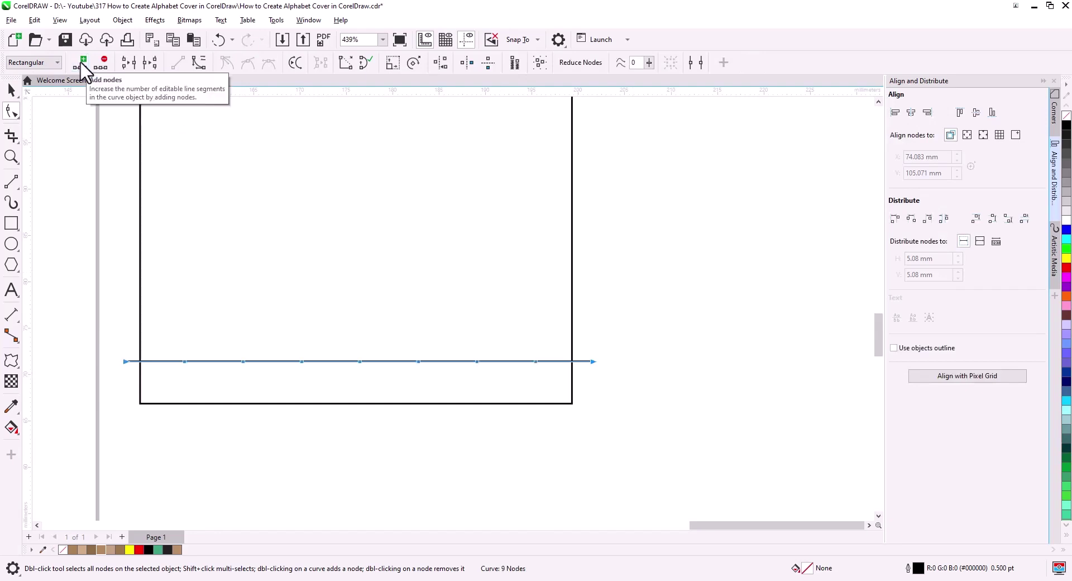
left_click(249, 377)
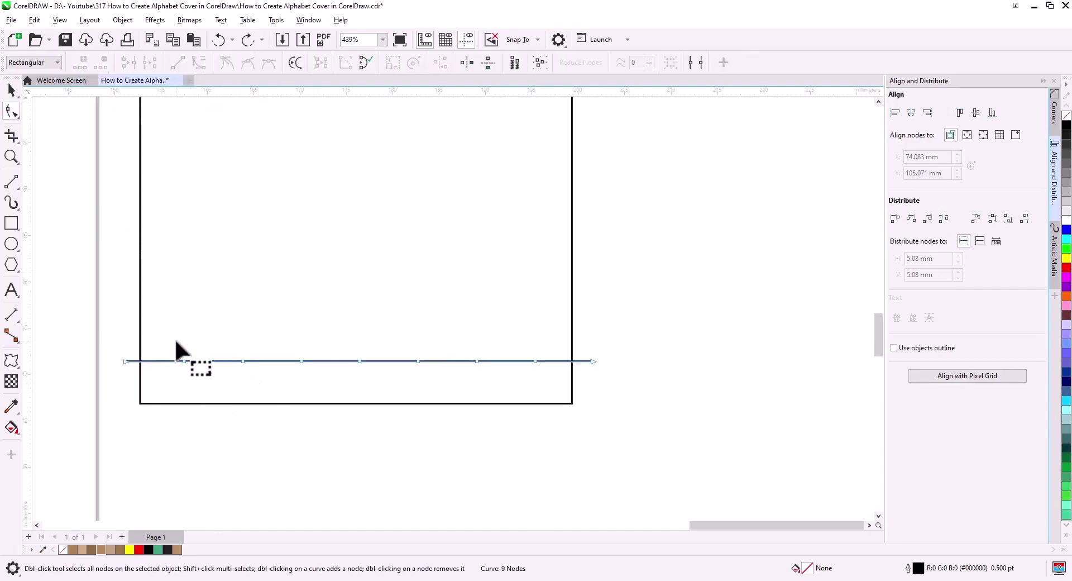
left_click(302, 357)
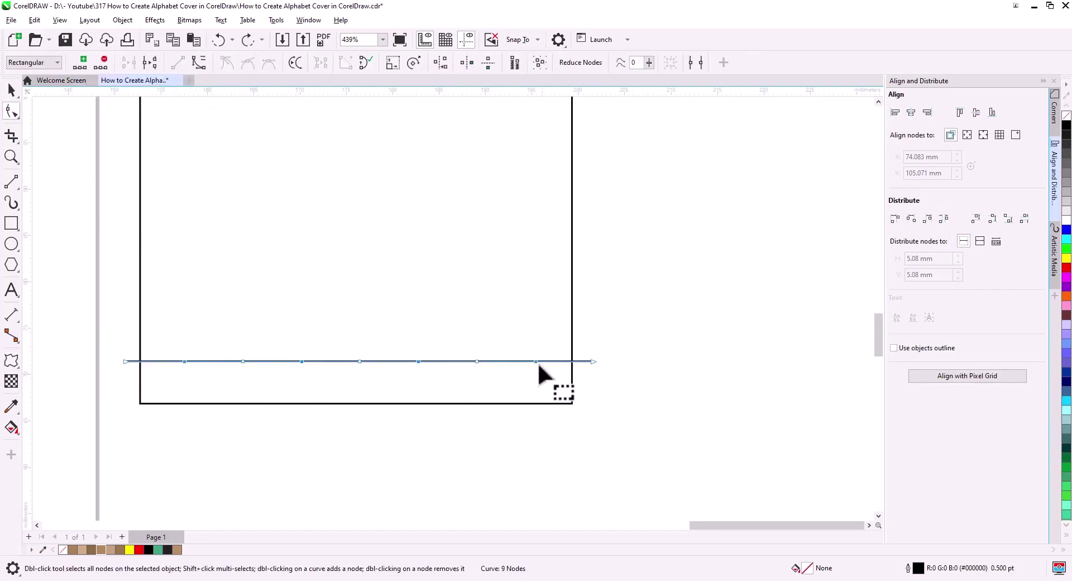
left_click_drag(536, 362, 533, 334)
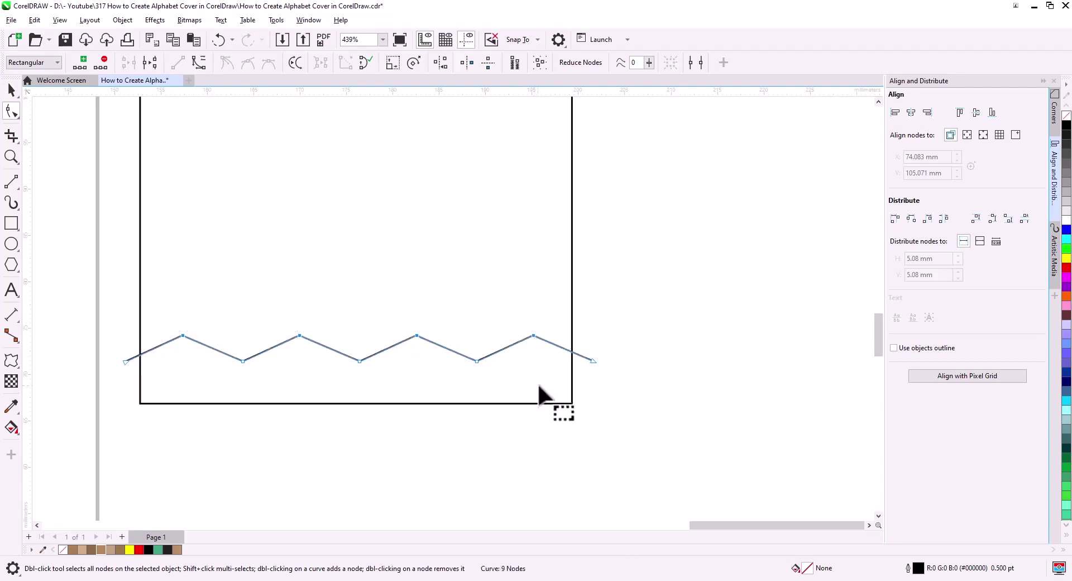
- Thicken the zigzag line's outline to 1.0 pt
left_click(11, 89)
left_click(375, 62)
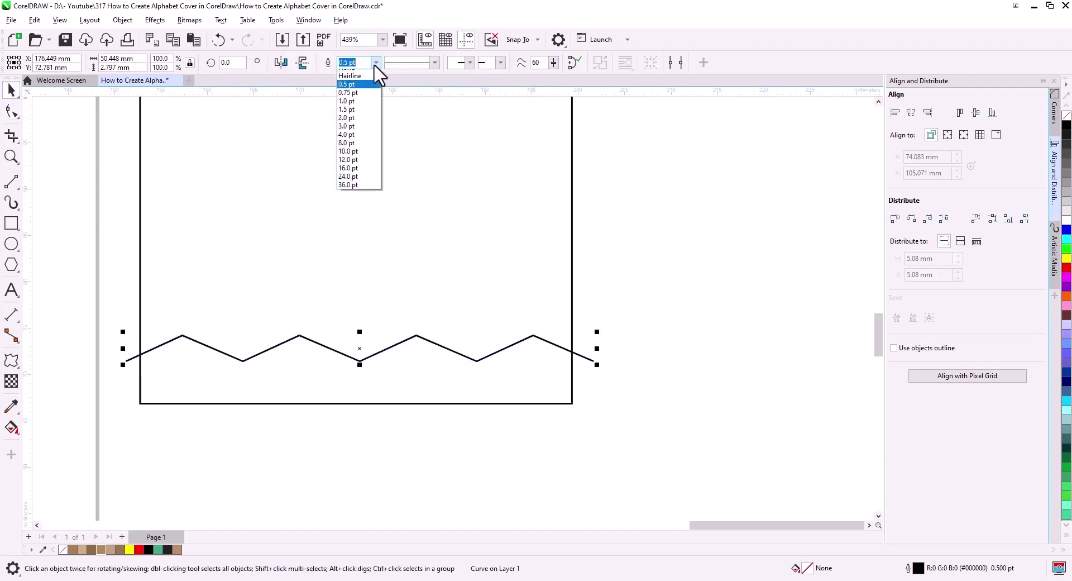
left_click(360, 101)
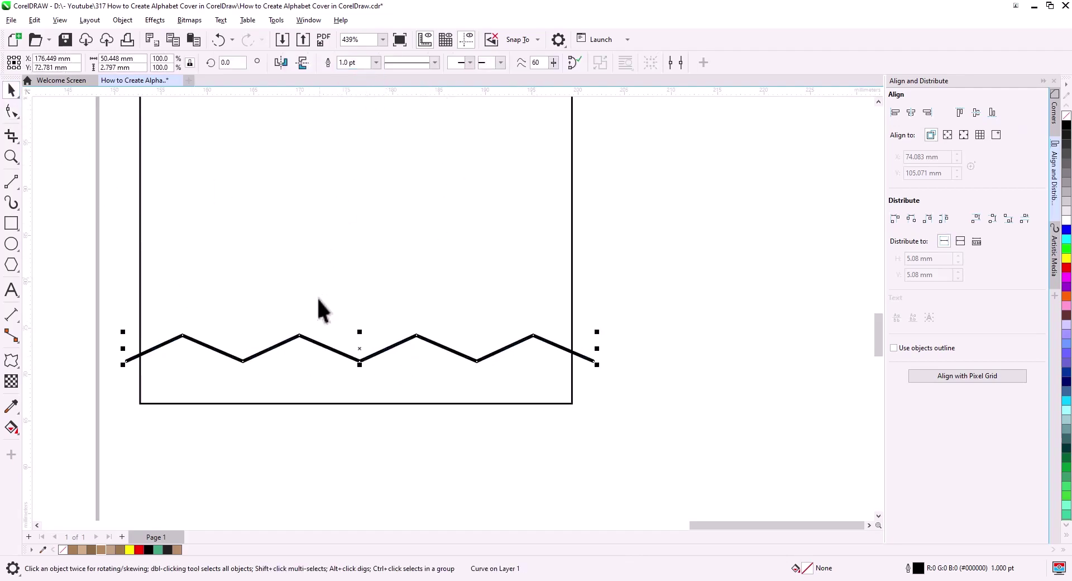
scroll(347, 352, "down", 1)
scroll(390, 357, "down", 1)
- Stack repeated copies of the zigzag up the square using Ctrl+R
left_click_drag(426, 352, 427, 380)
left_click(446, 402)
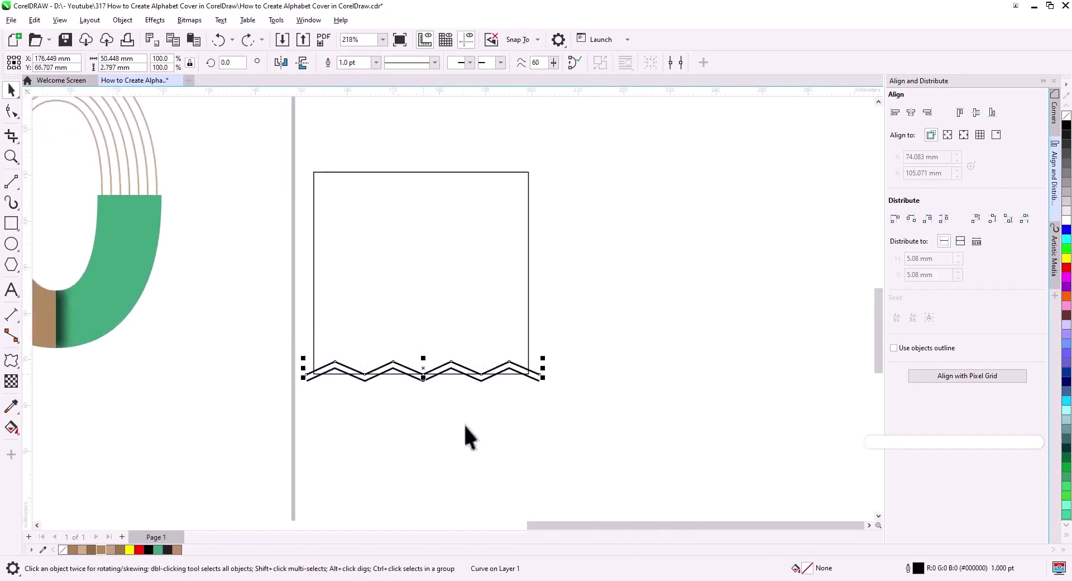
key("ctrl+r")
key("ctrl+r")
key("ctrl+r")
key("ctrl+r")
key("ctrl+r")
key("ctrl+r")
key("ctrl+r")
key("ctrl+r")
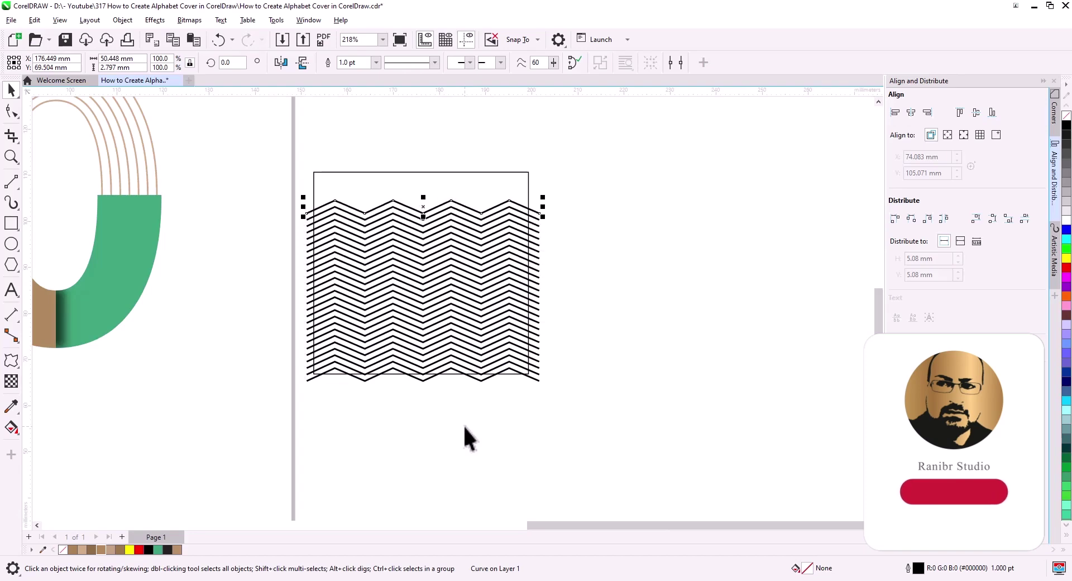
key("ctrl+r")
key("ctrl+r")
key("ctrl+r")
key("ctrl+r")
left_click(463, 420)
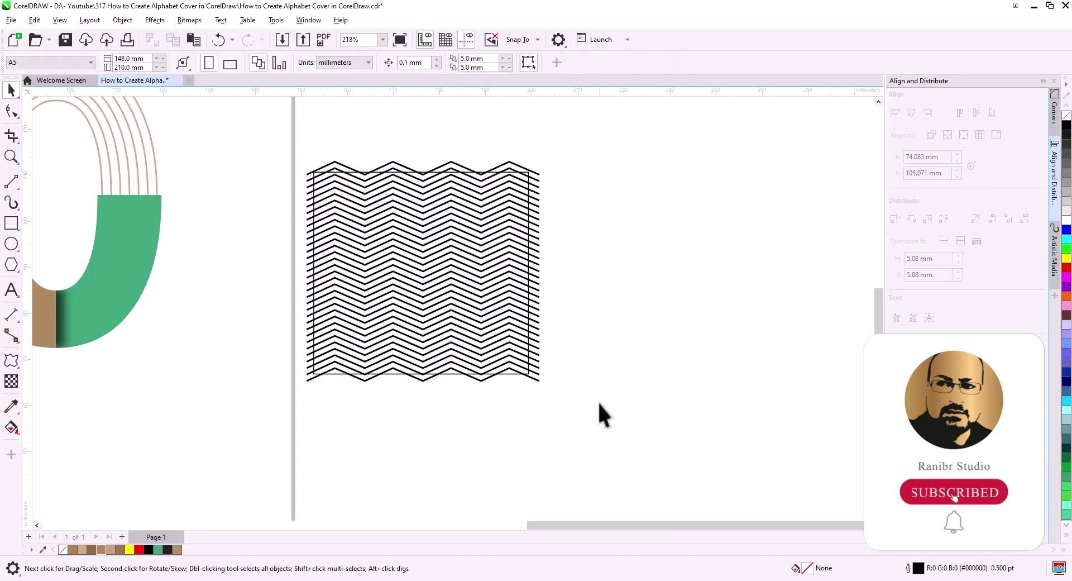
- Combine all zigzags into one curve and convert its outline to an object
left_click_drag(246, 136, 246, 135)
scroll(329, 179, "up", 2)
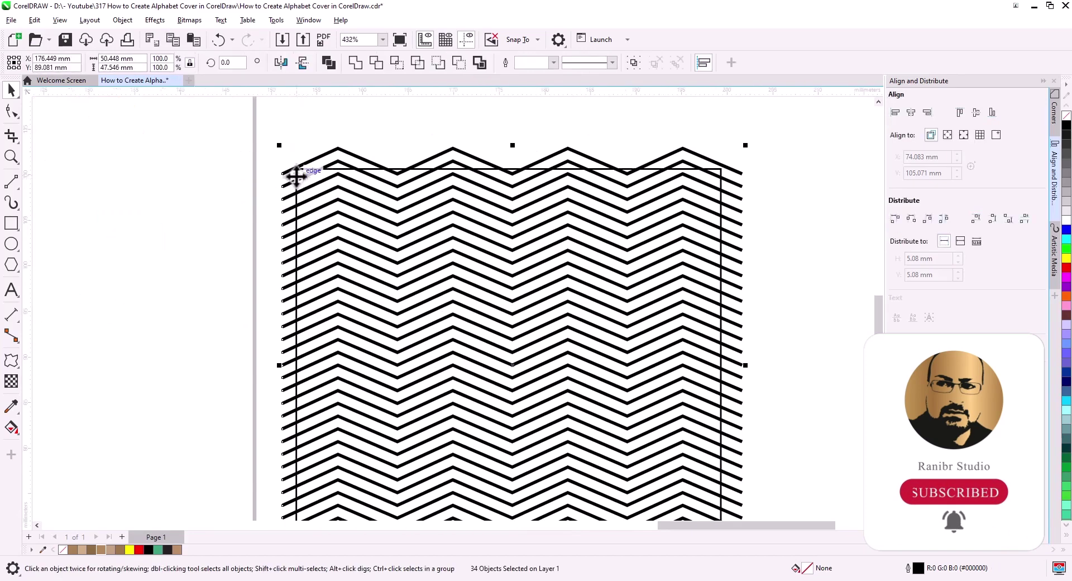
left_click(329, 62)
left_click(123, 20)
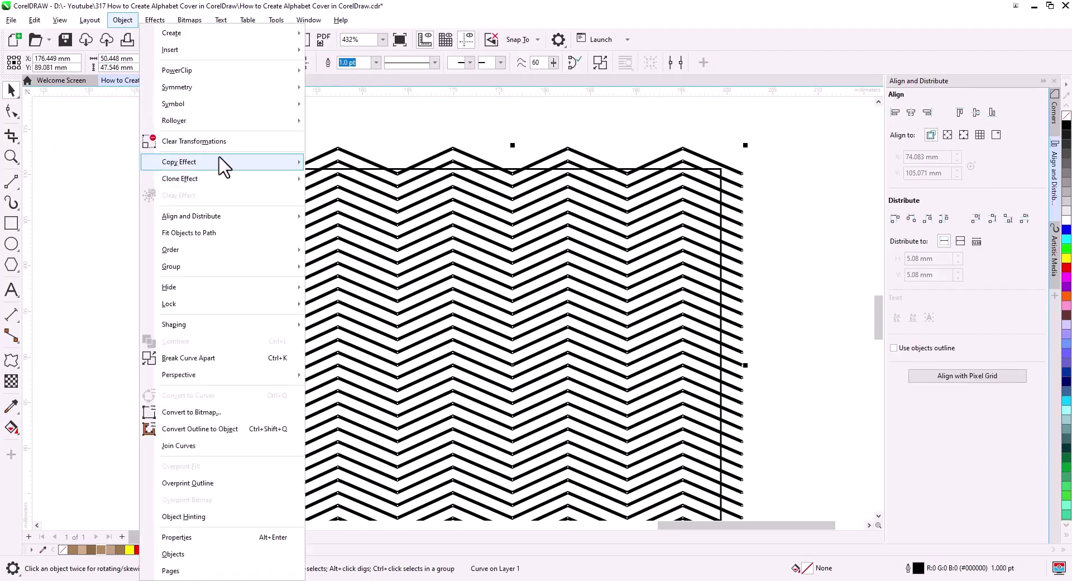
left_click(208, 428)
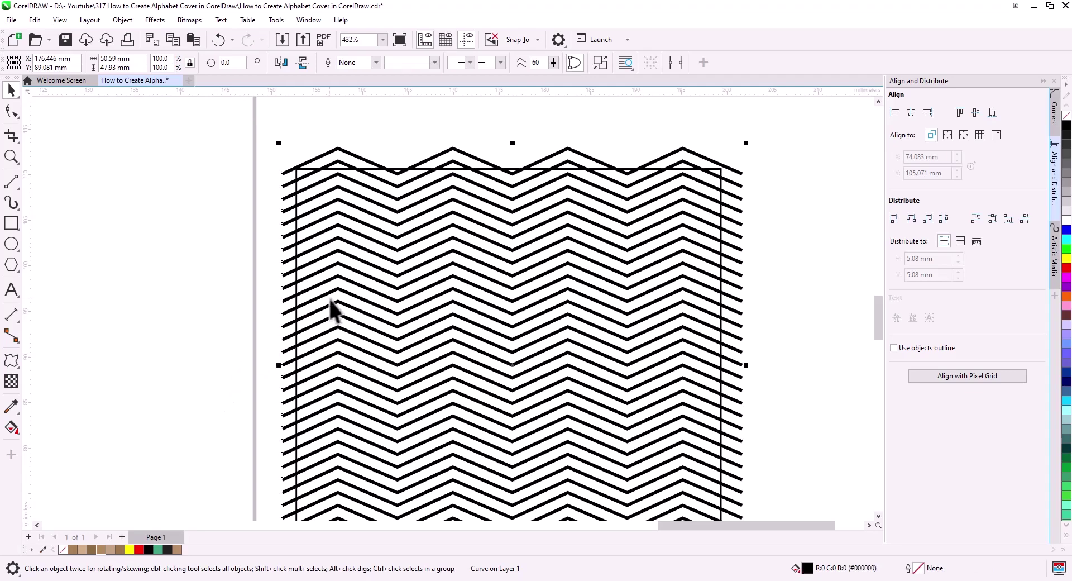
scroll(331, 305, "down", 3)
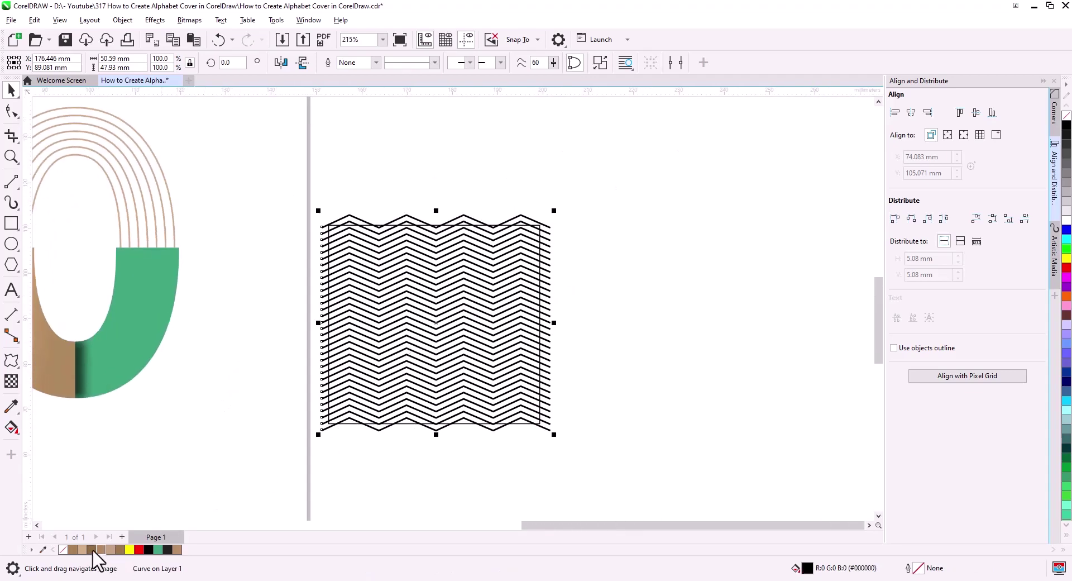
- Color the zigzags brown and squash a copy of the frame into a thin top band
left_click(94, 549)
left_click(533, 445)
left_click(523, 422)
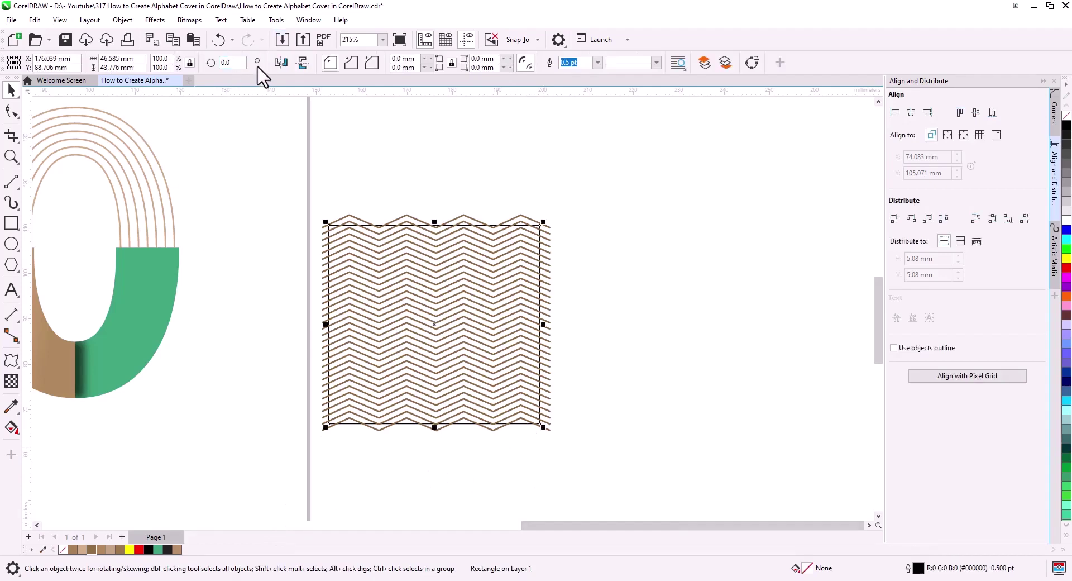
scroll(455, 344, "up", 2)
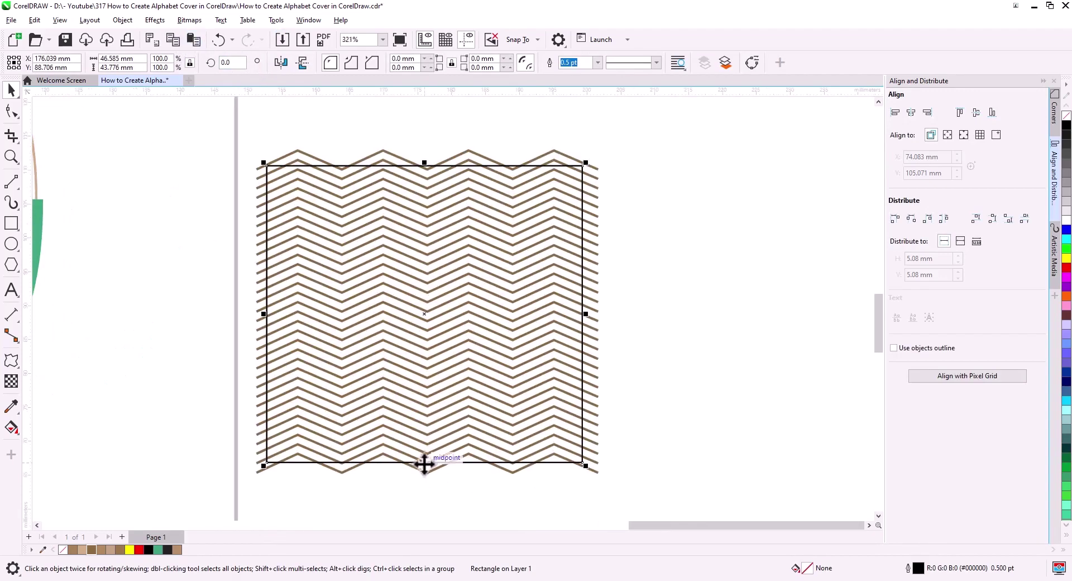
left_click(427, 463)
left_click(427, 463)
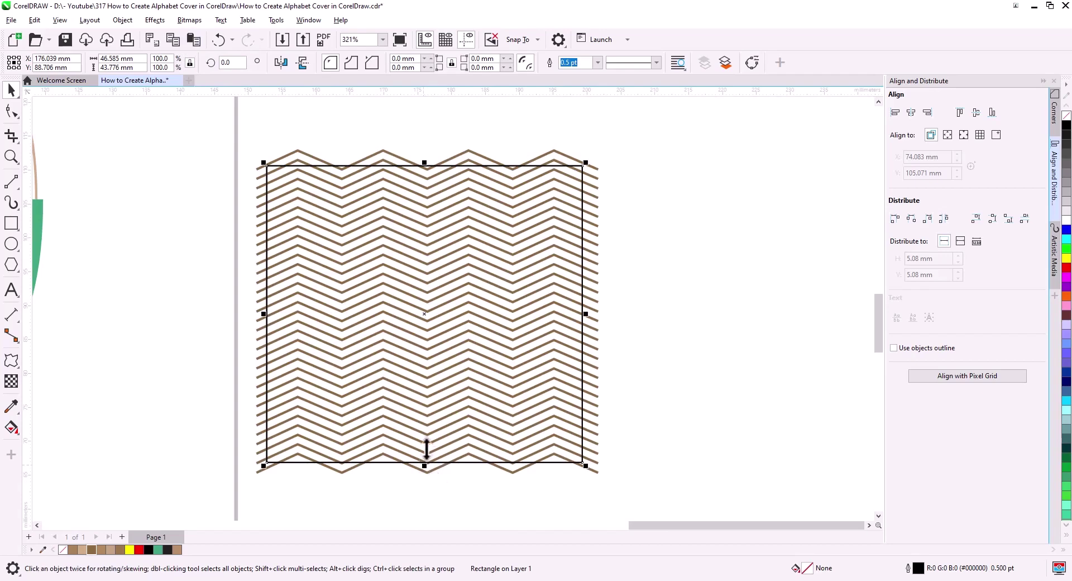
left_click_drag(425, 462, 419, 226)
scroll(400, 306, "down", 2)
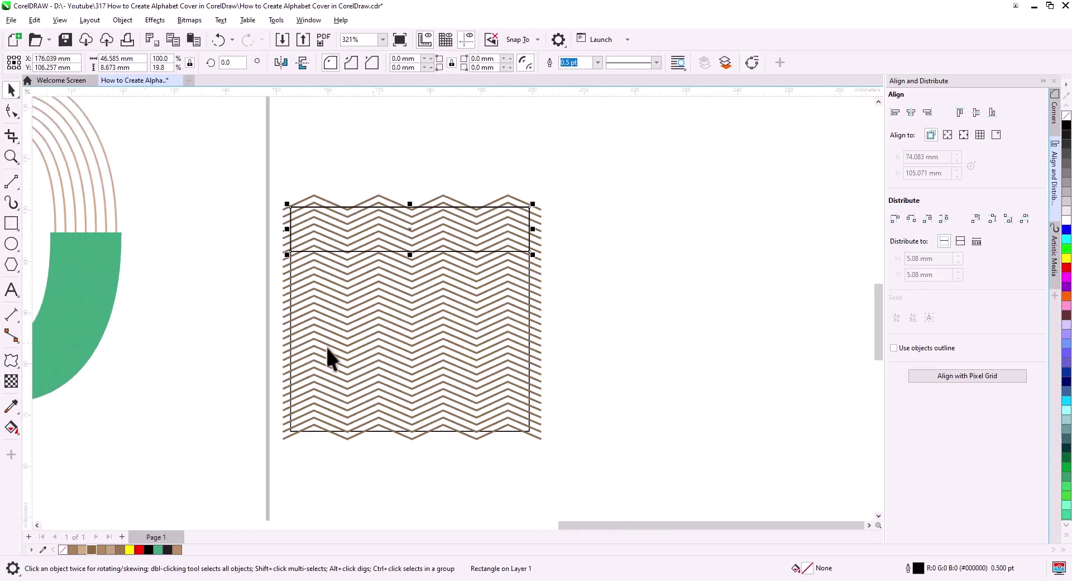
mouse_move(328, 354)
left_mouse_down()
mouse_move(521, 335)
mouse_move(592, 346)
left_mouse_up()
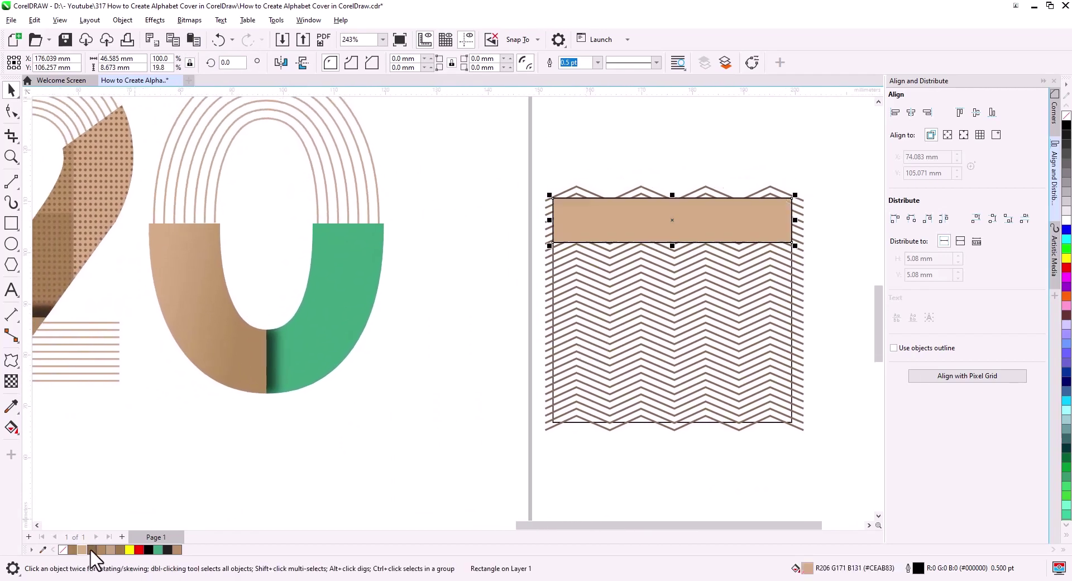
- Fill the top band tan and the large frame rectangle brown
left_click(82, 549)
left_click(574, 422)
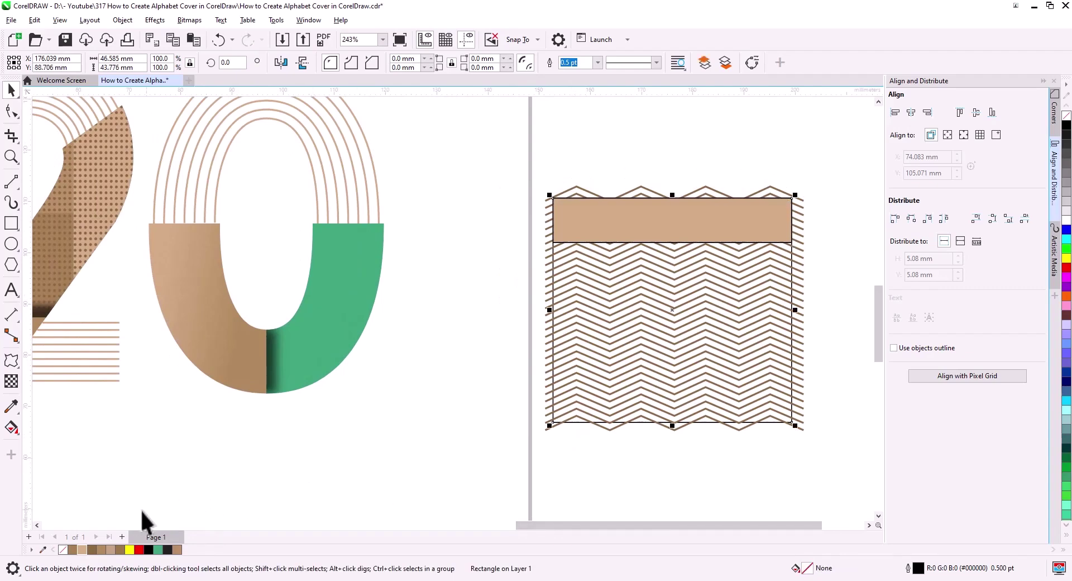
left_click(72, 549)
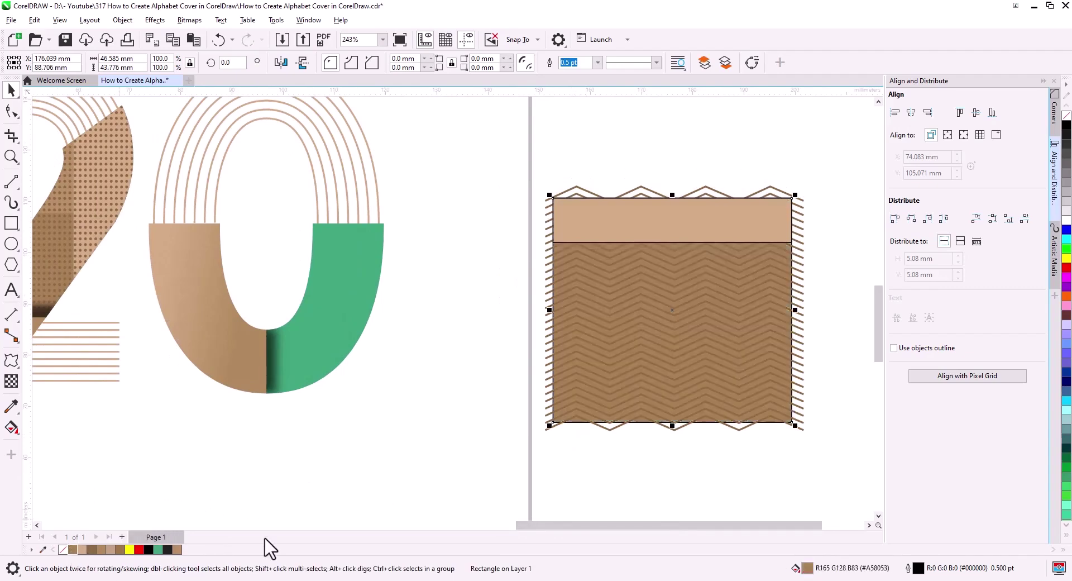
left_click(661, 223, "shift")
- Send the tan and brown rectangles behind the zigzags and group the three pattern pieces
right_click(661, 223)
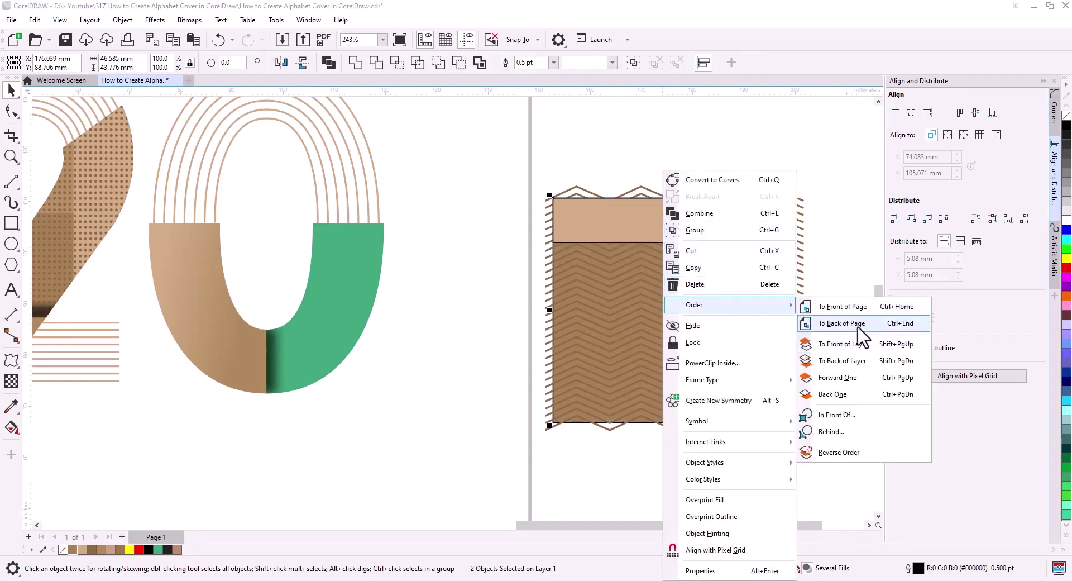
left_click(862, 324)
left_click_drag(830, 346, 735, 387)
left_click_drag(429, 228, 429, 230)
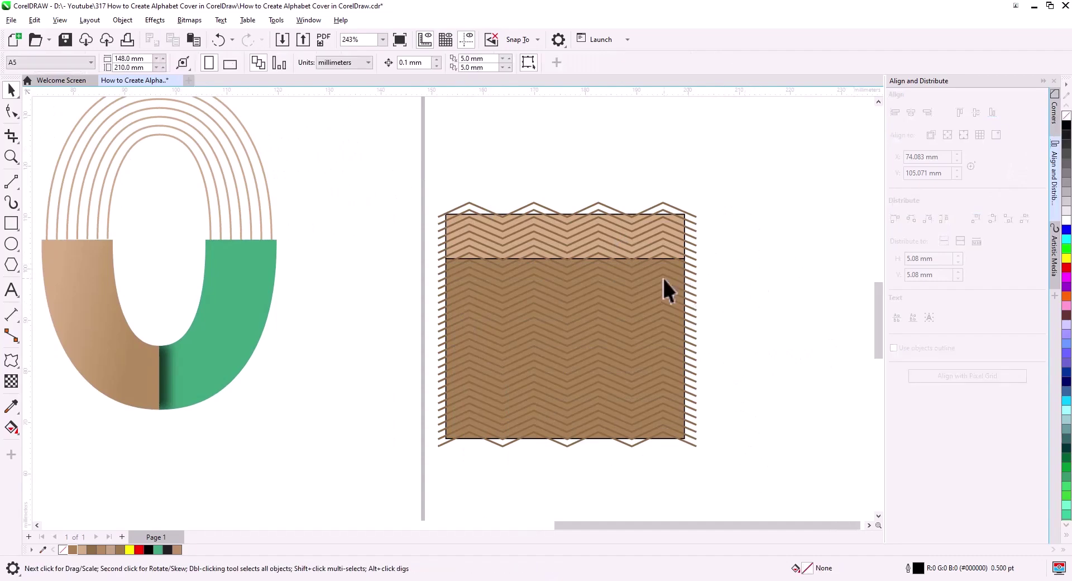
left_click(683, 276, "shift")
left_click_drag(726, 480, 395, 184)
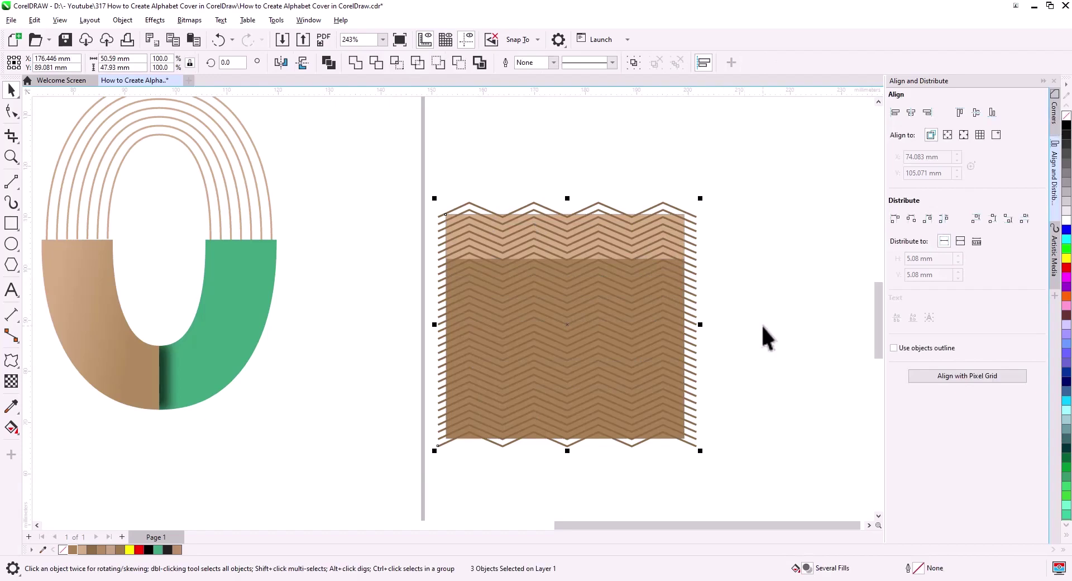
key("ctrl+g")
- PowerClip the pattern group inside the green right half of the 0
right_click(568, 322)
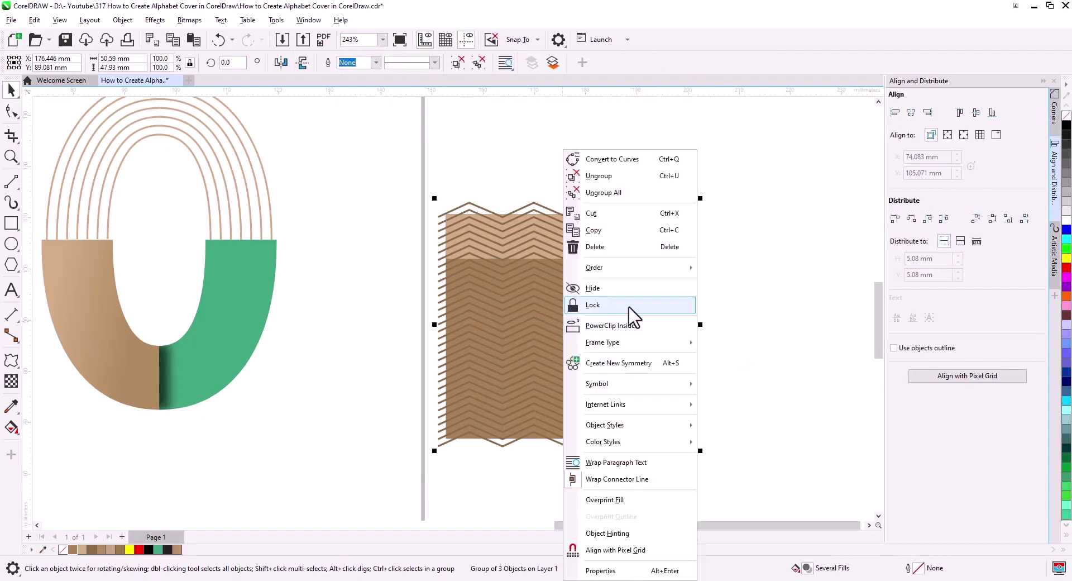
left_click(609, 324)
left_click(242, 301)
left_click(244, 416)
scroll(269, 402, "up", 2)
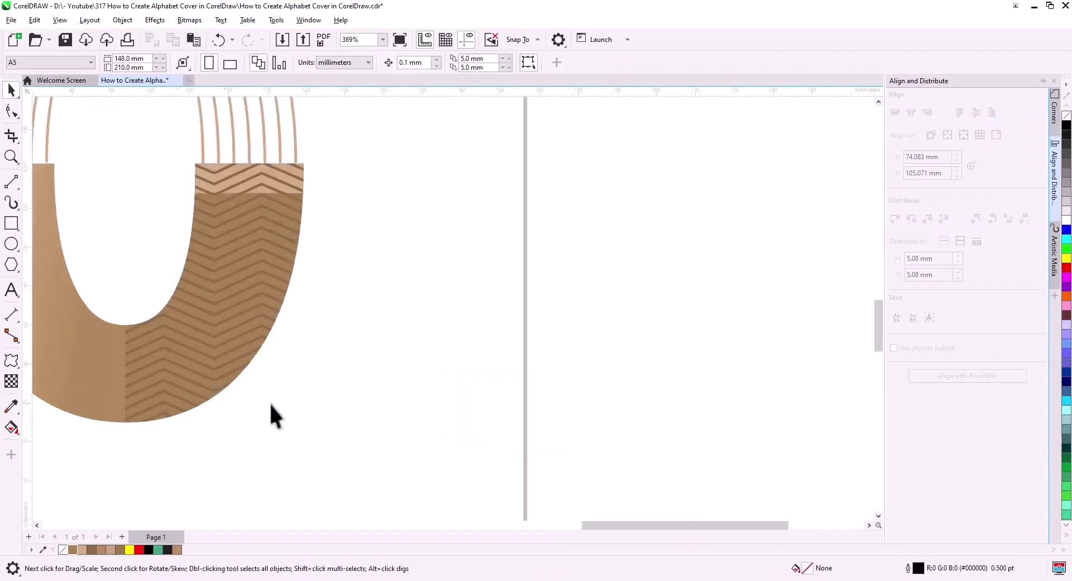
scroll(270, 403, "left", 5)
- Inside the PowerClip, send the pattern behind the shadow, scale it to about 84%, and nudge it up
left_click(471, 369)
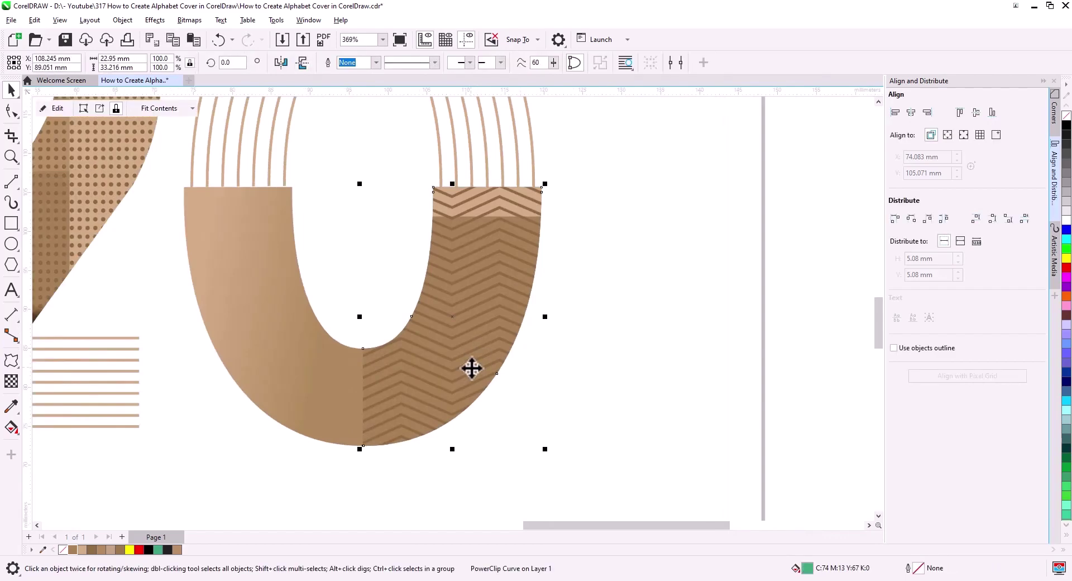
left_click(53, 107)
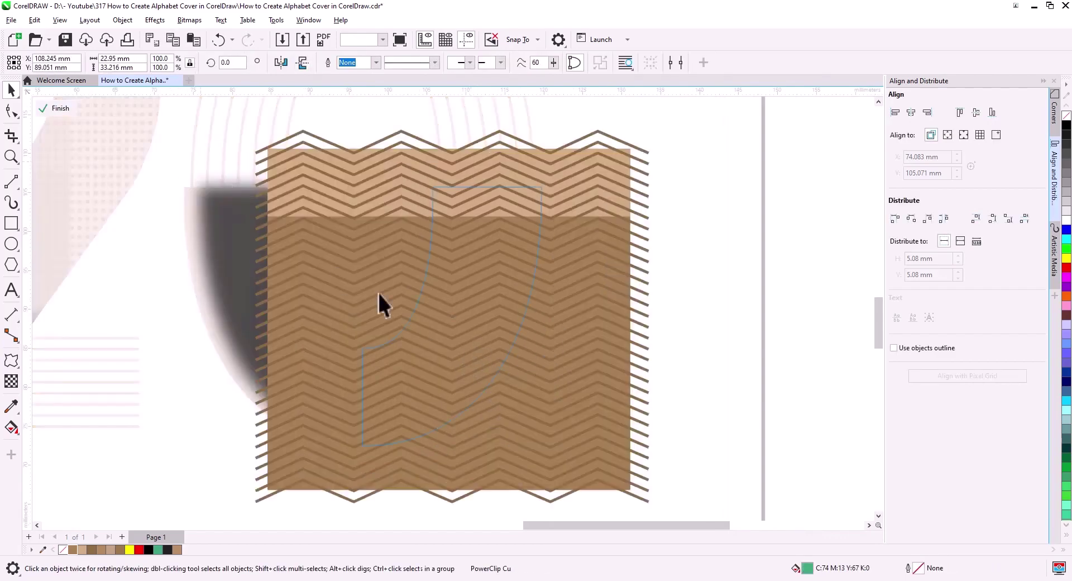
left_click(609, 353)
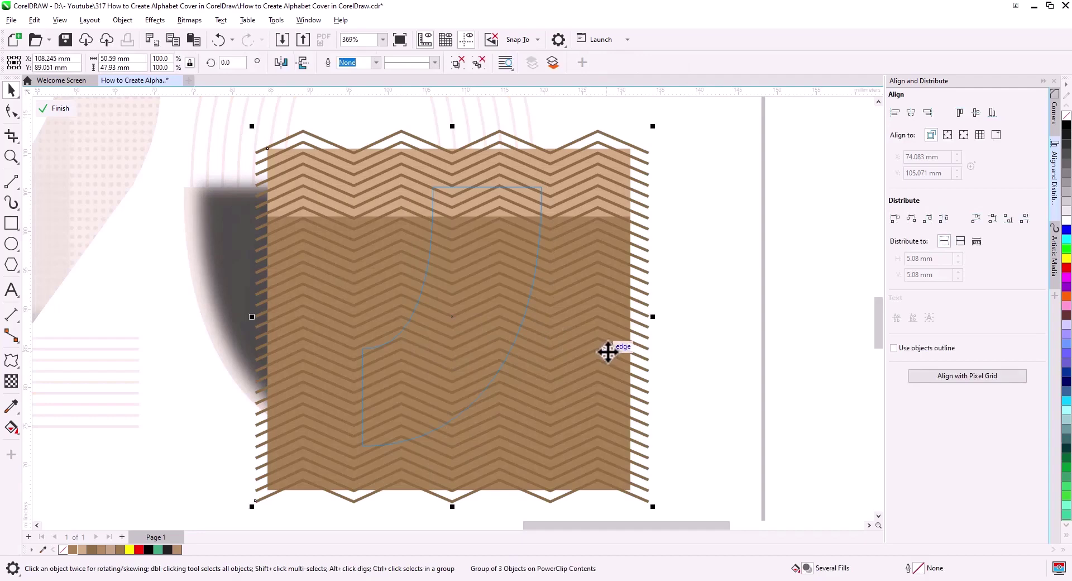
right_click(609, 352)
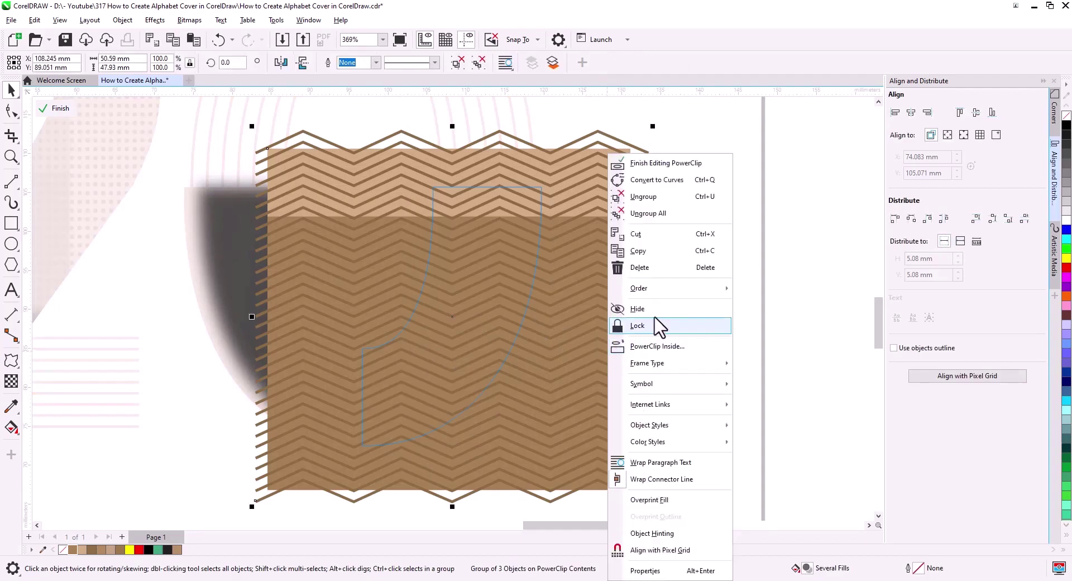
mouse_move(638, 287)
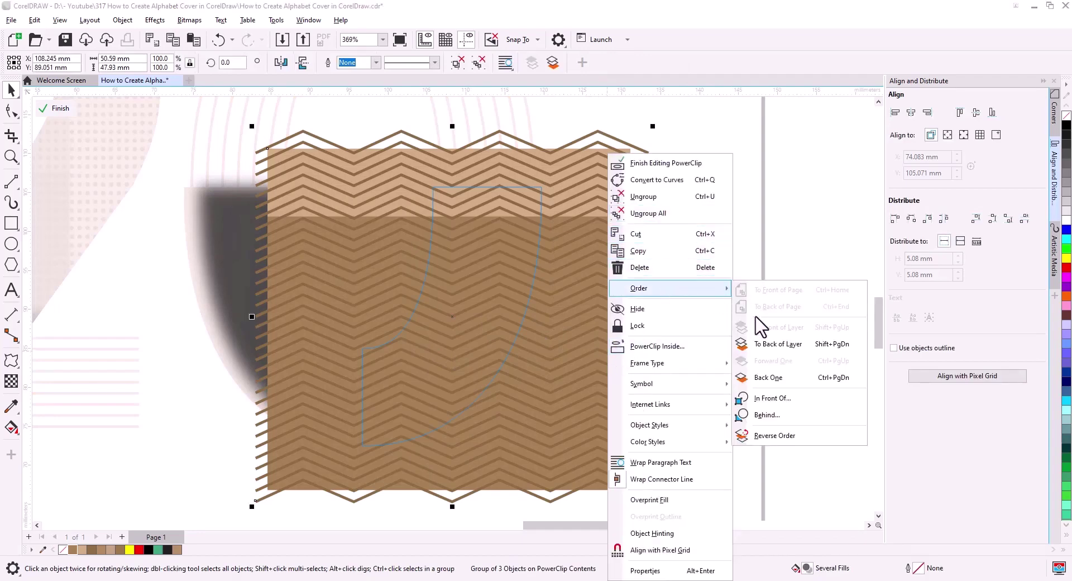
left_click(779, 343)
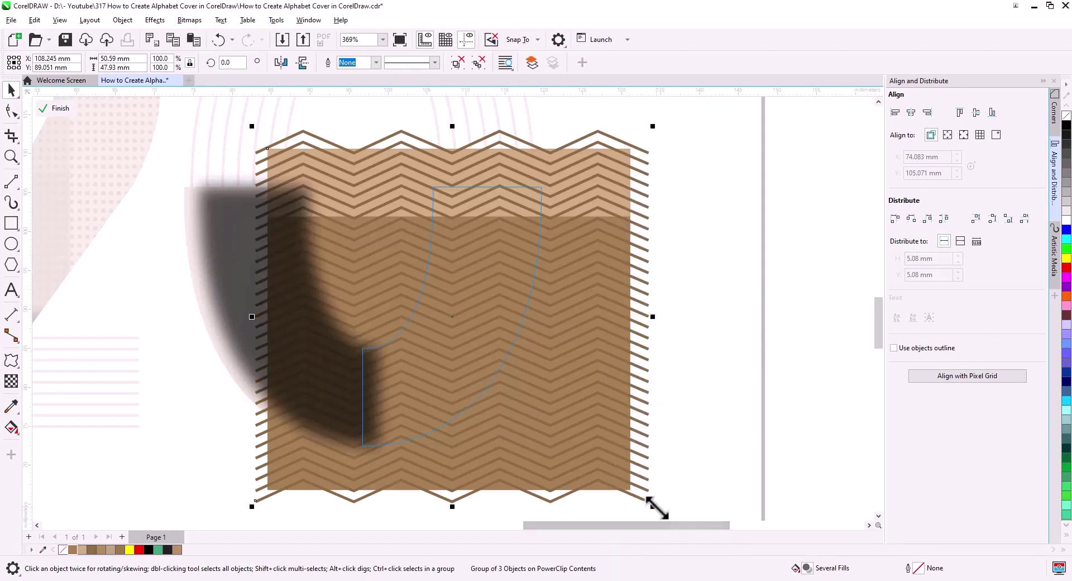
left_click_drag(653, 505, 621, 501)
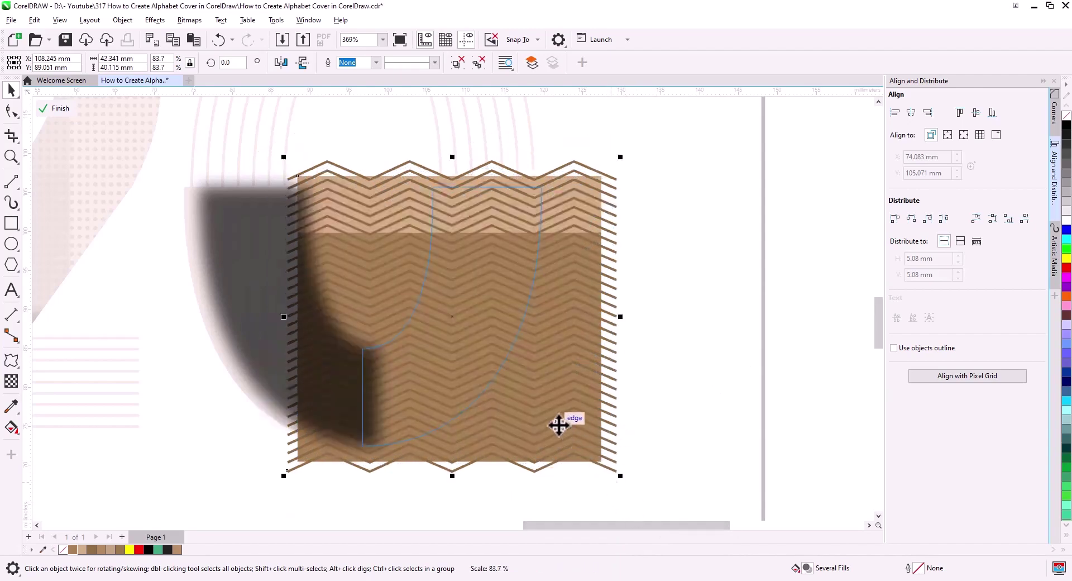
left_click_drag(558, 425, 581, 408)
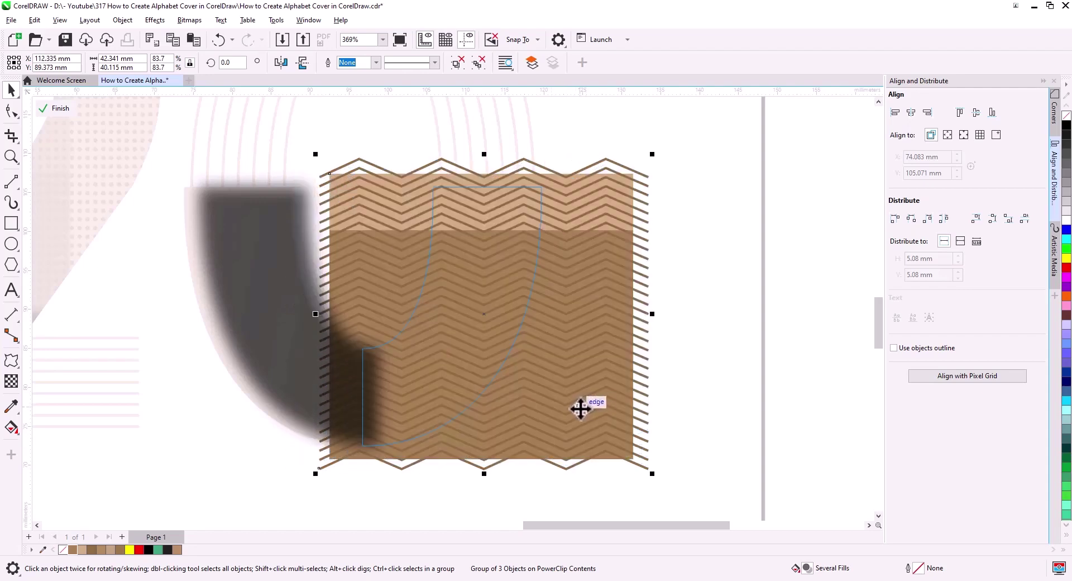
left_click(53, 108)
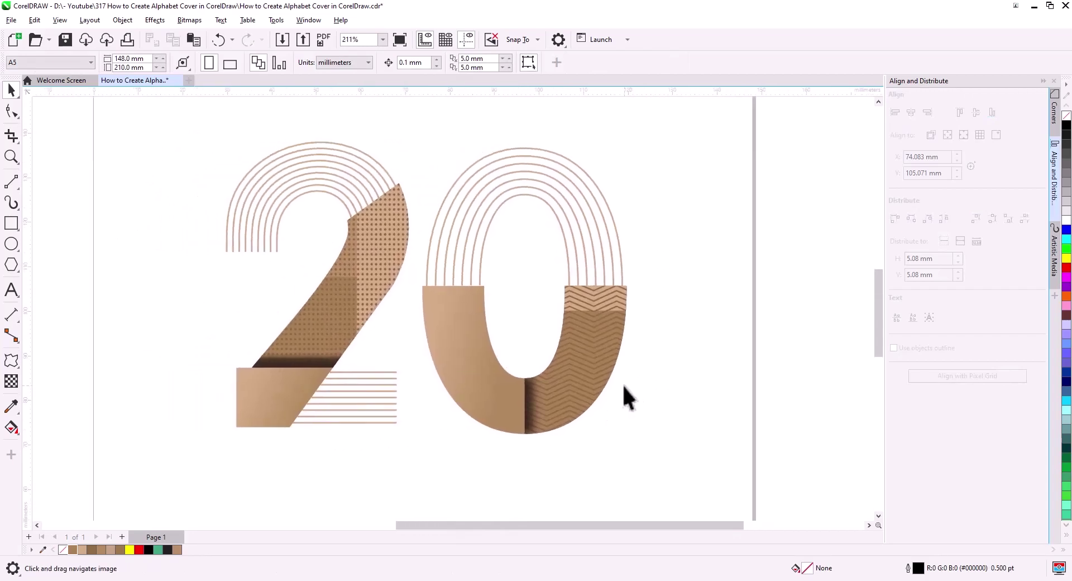
- Add a black-filled, page-sized rectangle behind the 20 artwork
scroll(628, 387, "down", 2)
left_click_drag(636, 414, 627, 402)
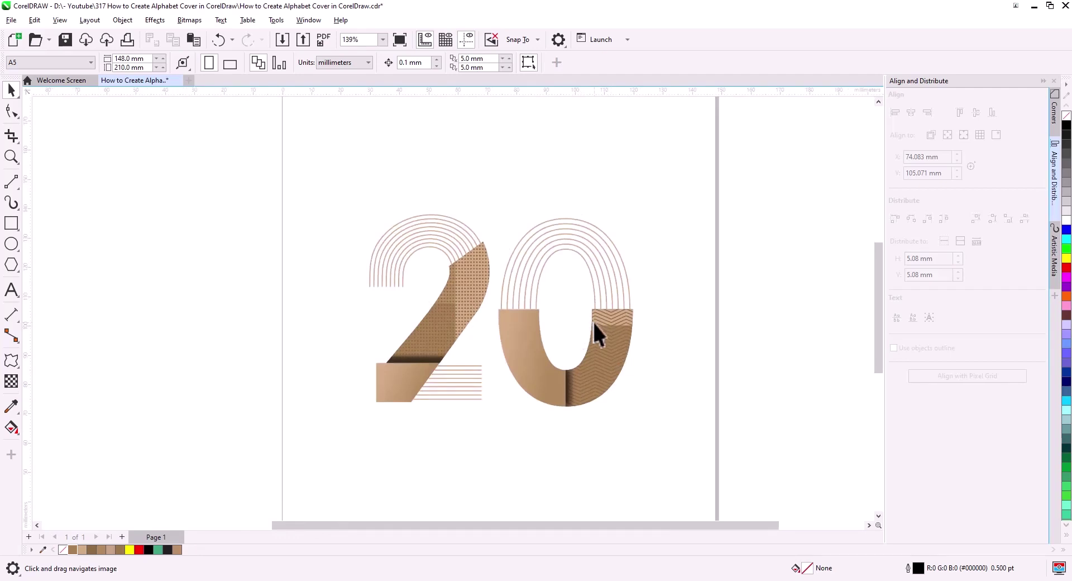
scroll(568, 346, "down", 1)
left_click_drag(671, 416, 367, 246)
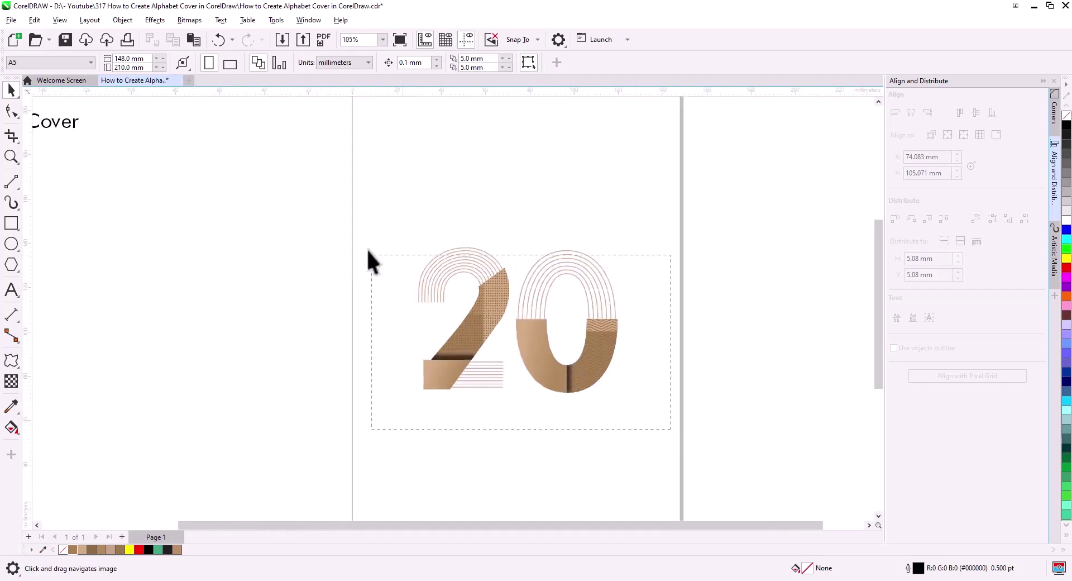
left_click(512, 444)
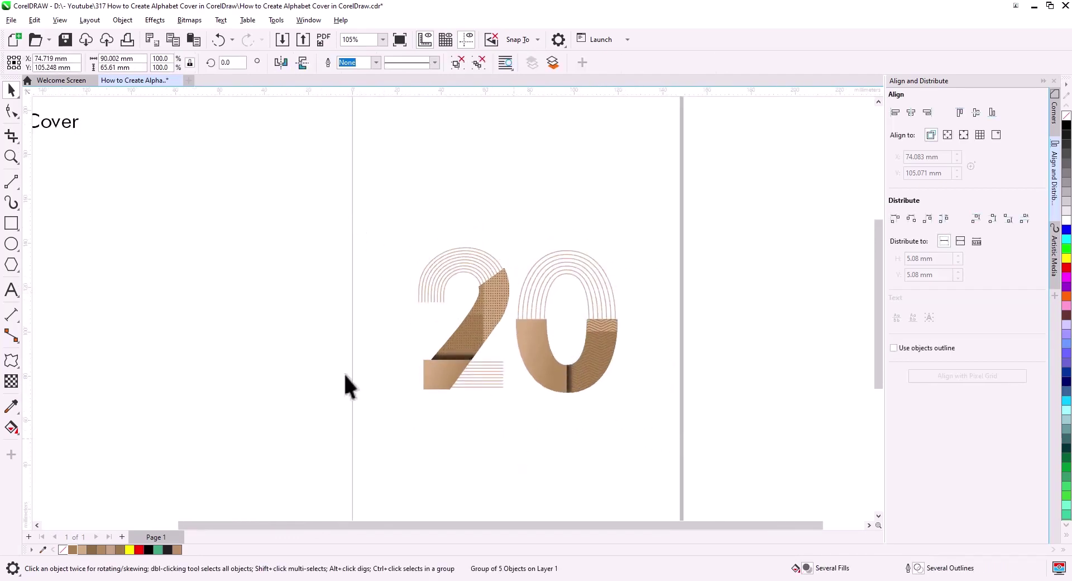
double_click(10, 224)
key("space")
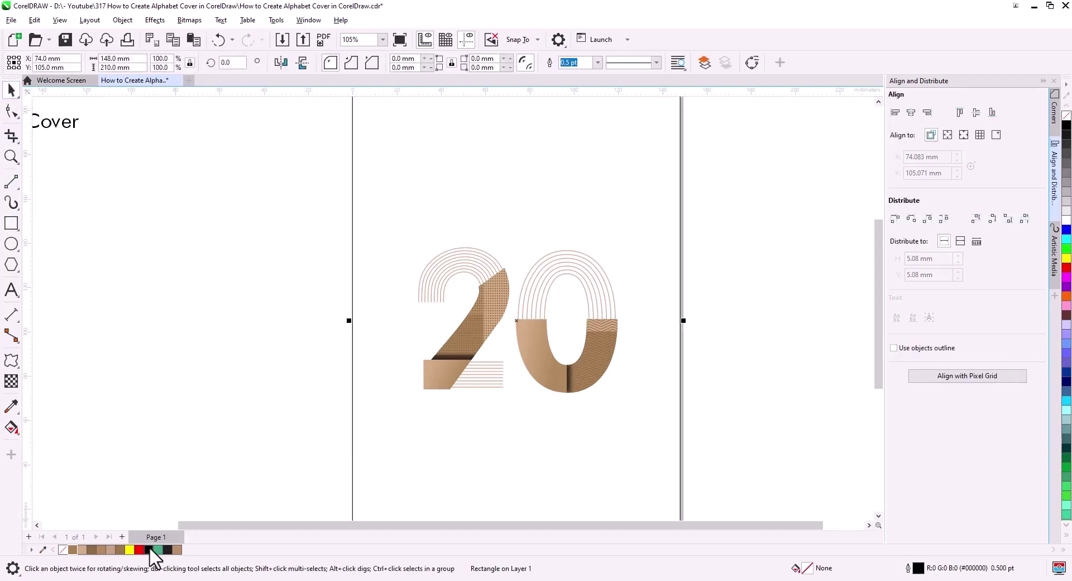
left_click(148, 549)
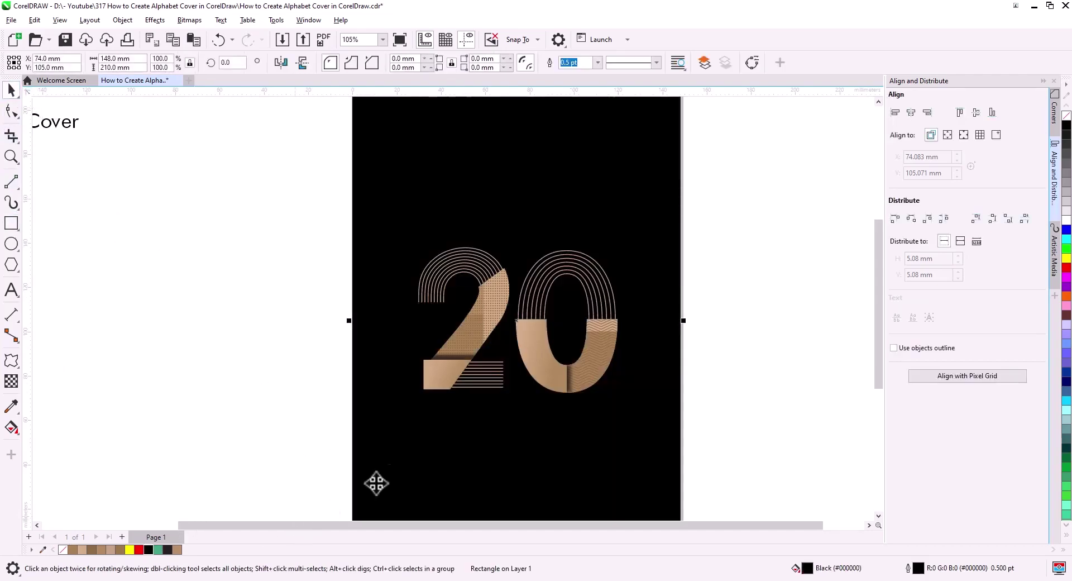
- Scale the 20 artwork group up to about 105%, then deselect it
left_click(558, 385)
left_click_drag(619, 397, 626, 407)
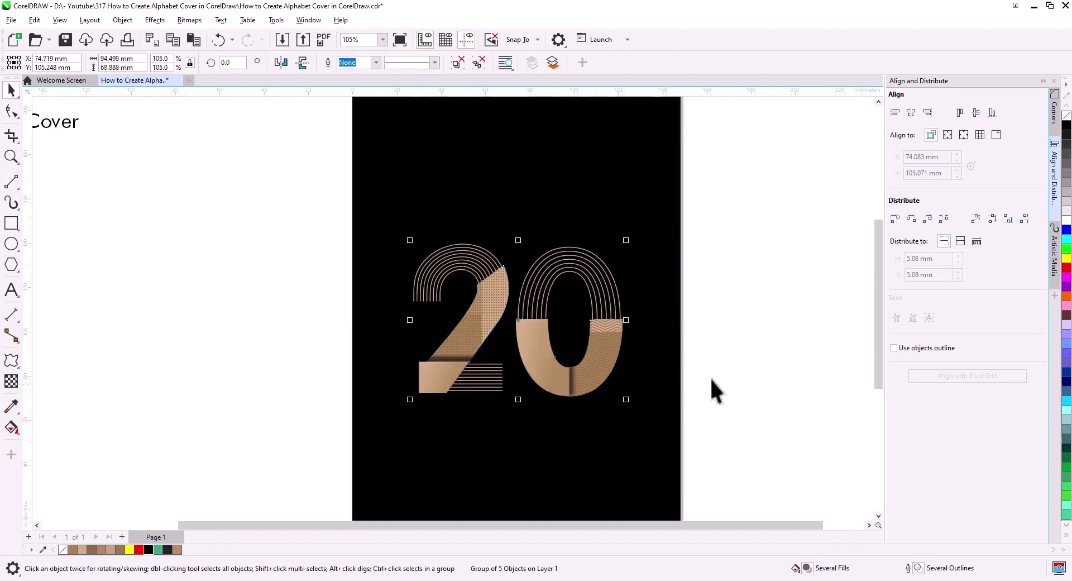
key("Escape")
scroll(551, 360, "down", 1)
scroll(551, 373, "down", 1)
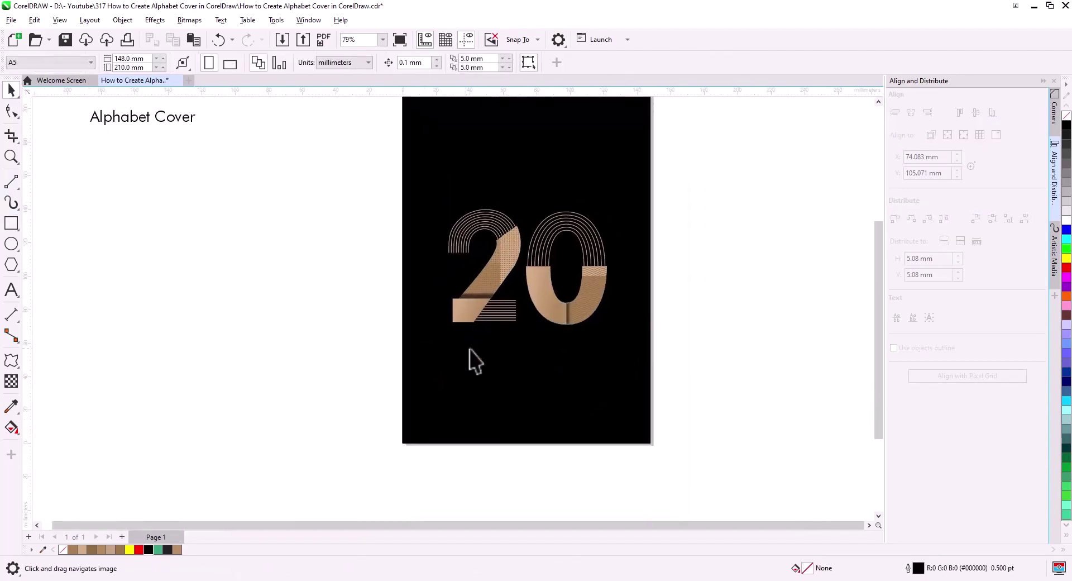
- Draw a small oval beside the page and colour it yellow
left_click(10, 243)
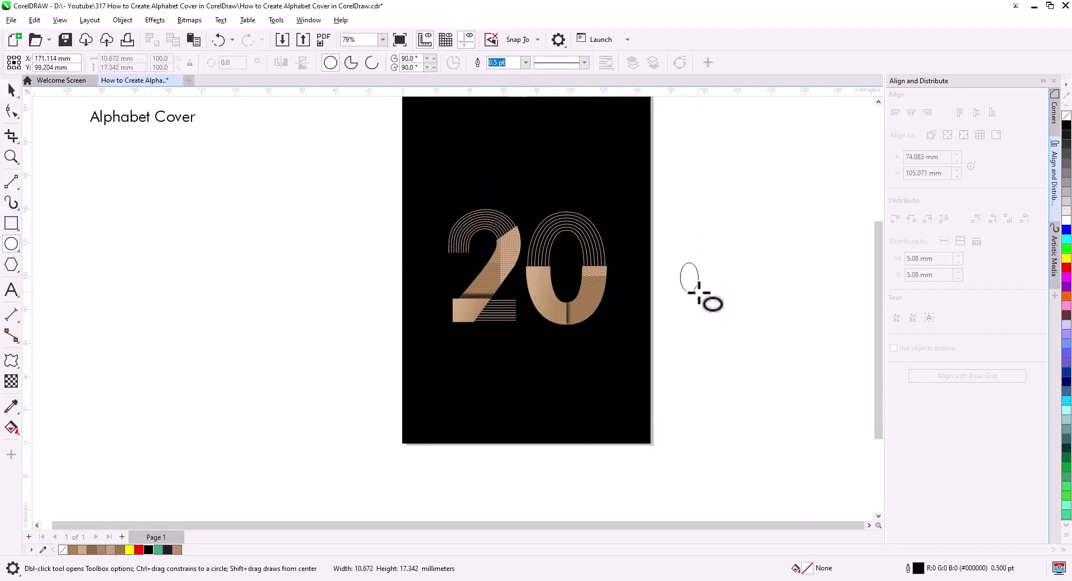
left_click_drag(676, 259, 703, 294)
left_click(11, 90)
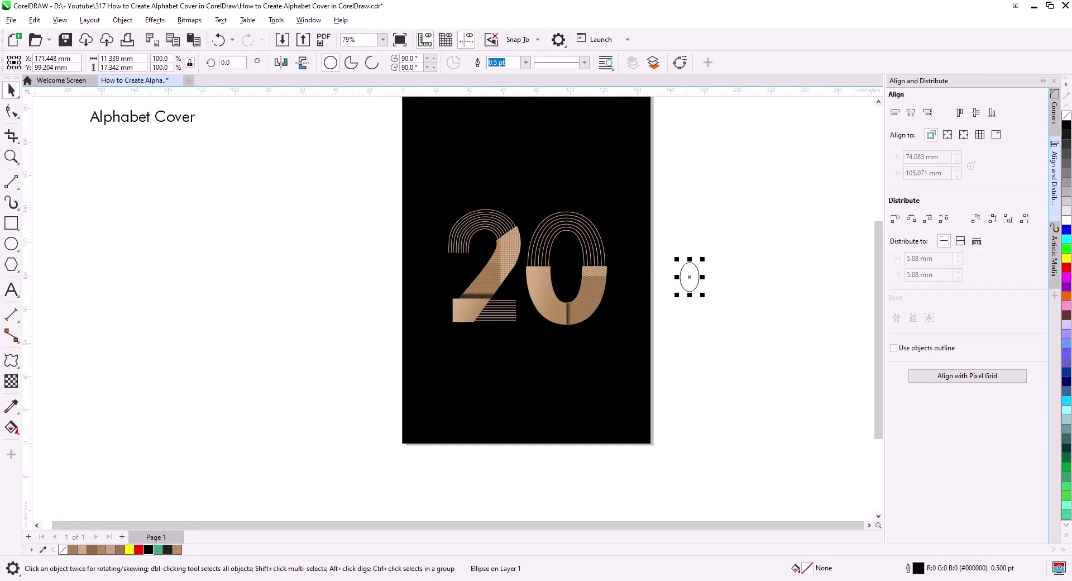
left_click(1066, 257)
- Centre the yellow oval horizontally and vertically on the black page
mouse_move(689, 276)
left_mouse_down()
mouse_move(505, 266)
mouse_move(514, 264)
left_mouse_up()
left_click(621, 183, "shift")
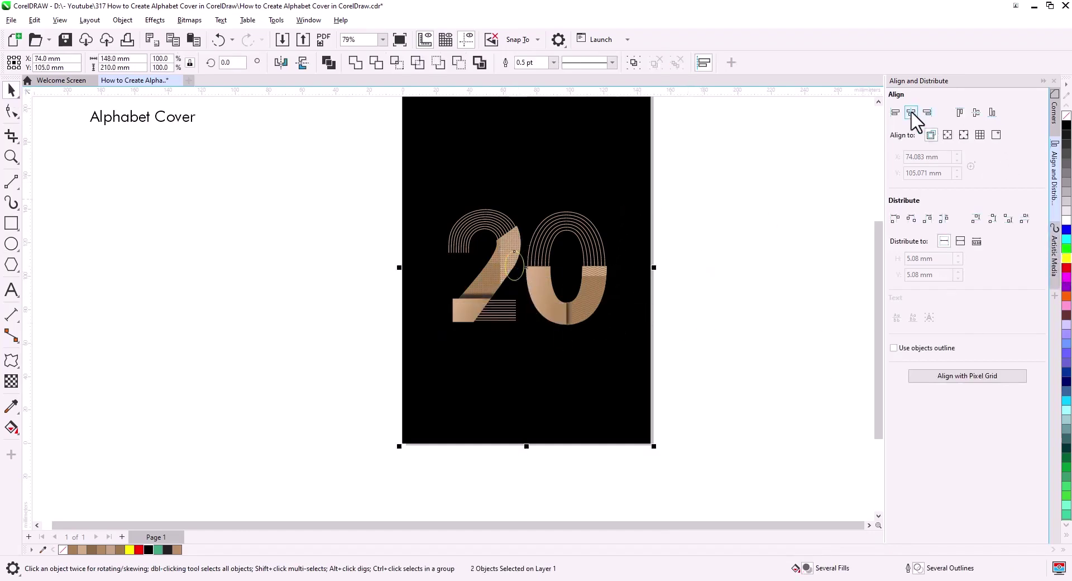
left_click(911, 112)
left_click(976, 112)
left_click(754, 260)
scroll(522, 299, "up", 2)
scroll(531, 273, "up", 1)
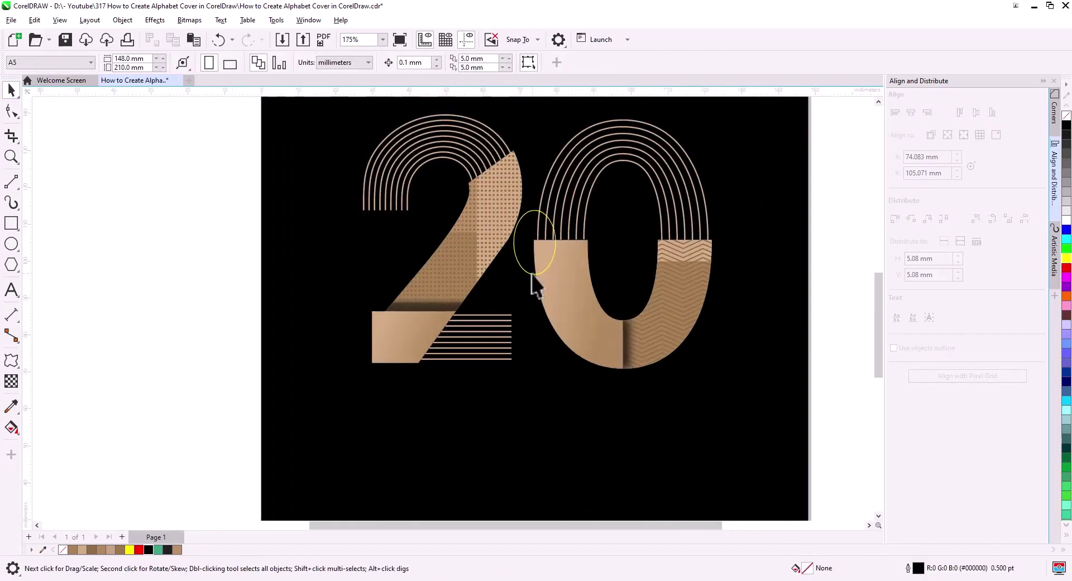
- Select the yellow oval and apply the Contour effect to it
left_click(532, 273)
scroll(492, 327, "down", 2)
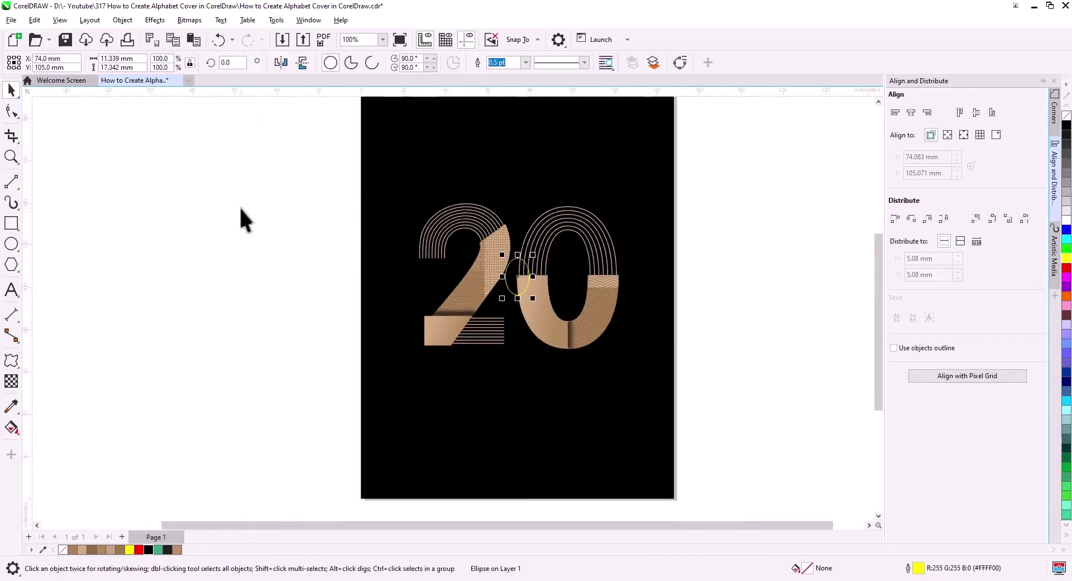
left_click(11, 363)
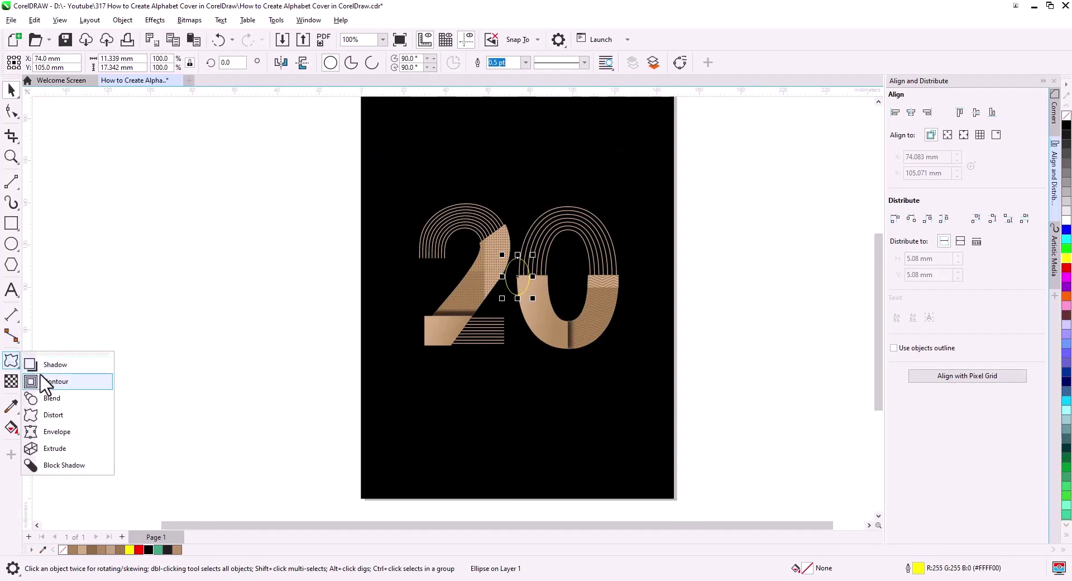
left_click(42, 378)
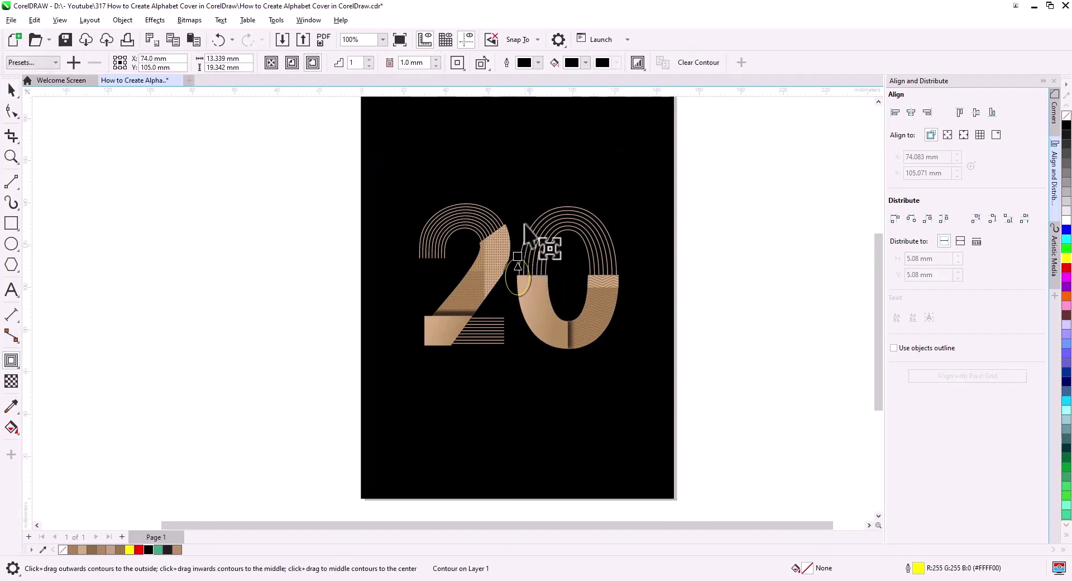
- Set the contour outline colour to yellow
left_click(538, 62)
left_click(535, 198)
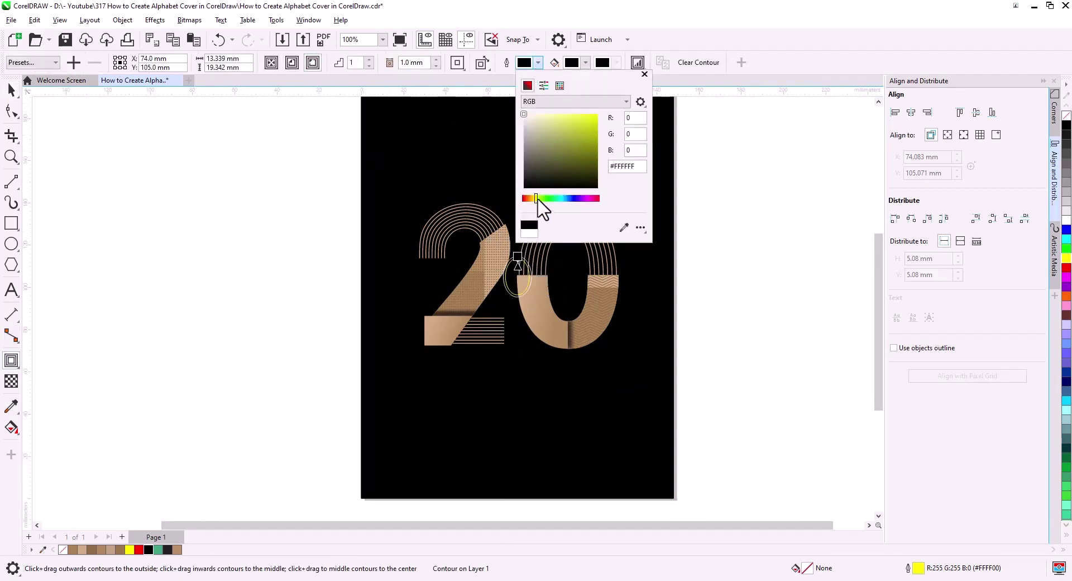
scroll(530, 272, "up", 1)
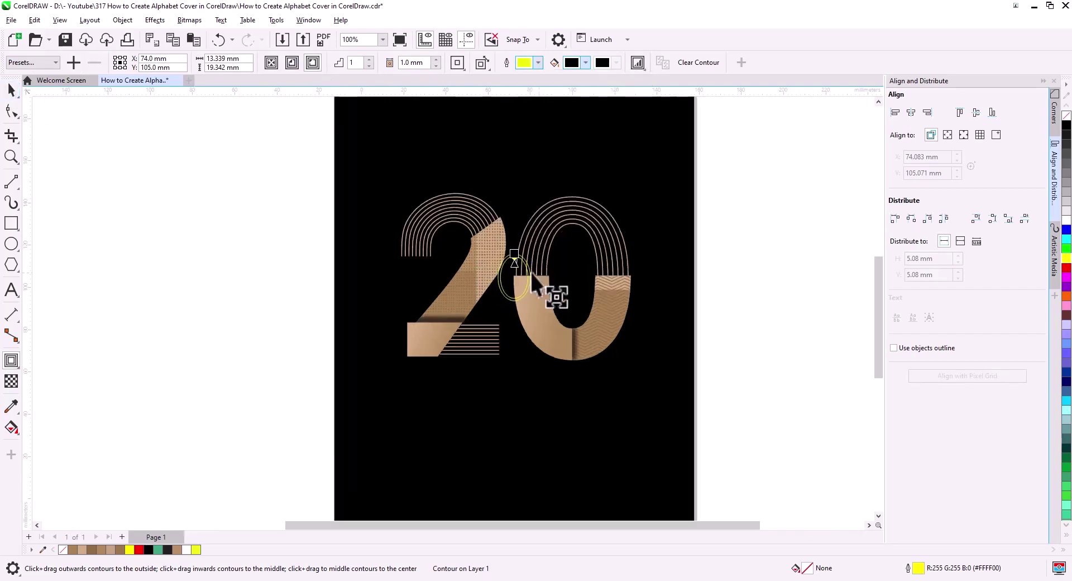
scroll(521, 280, "up", 2)
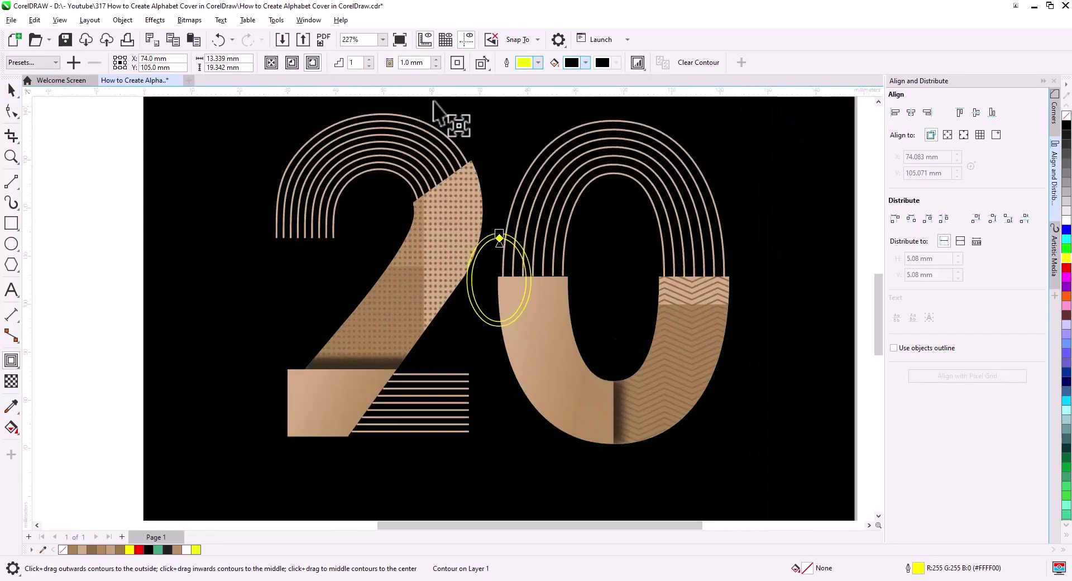
- Set the contour to 15 steps with a 4 mm offset
left_click(436, 59)
type("5.5")
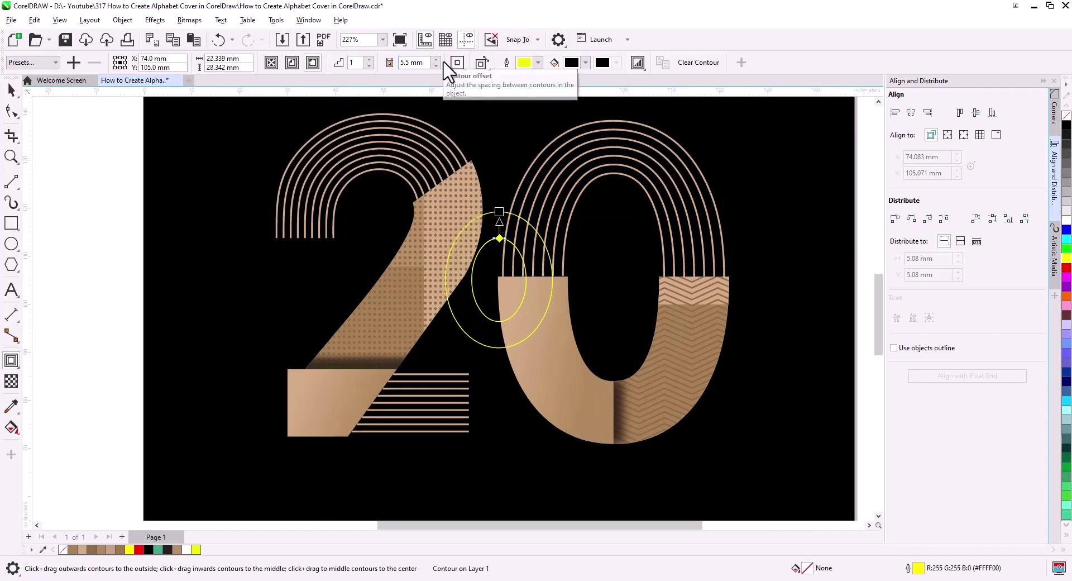
left_click(367, 60)
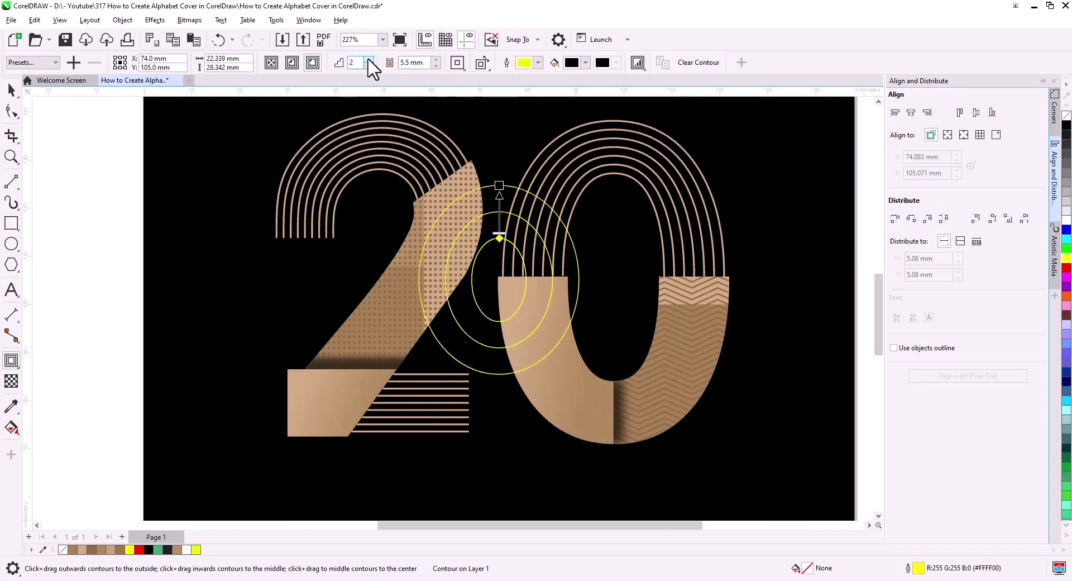
left_click(368, 60)
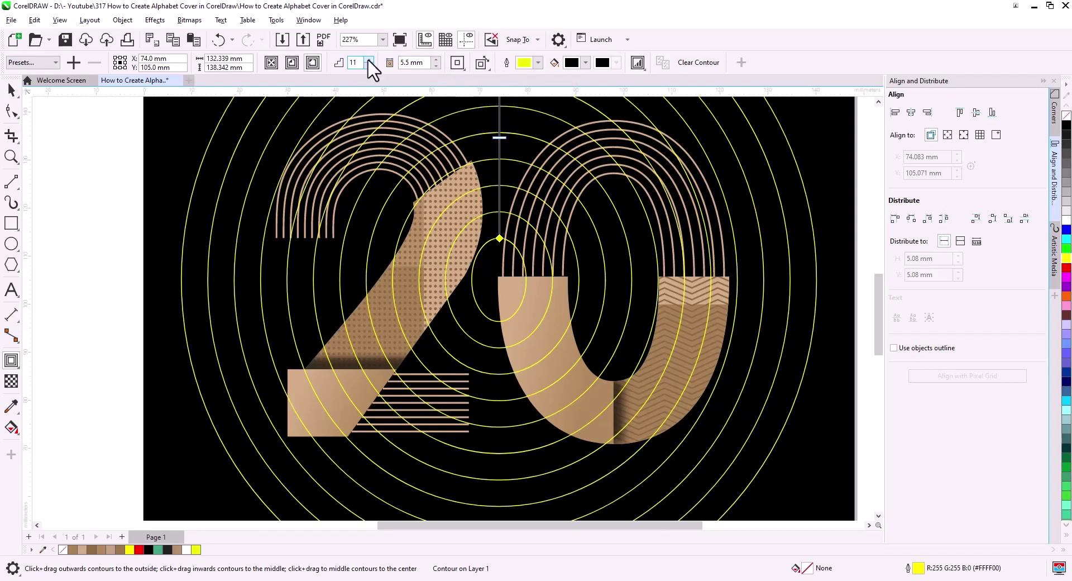
left_click(369, 60)
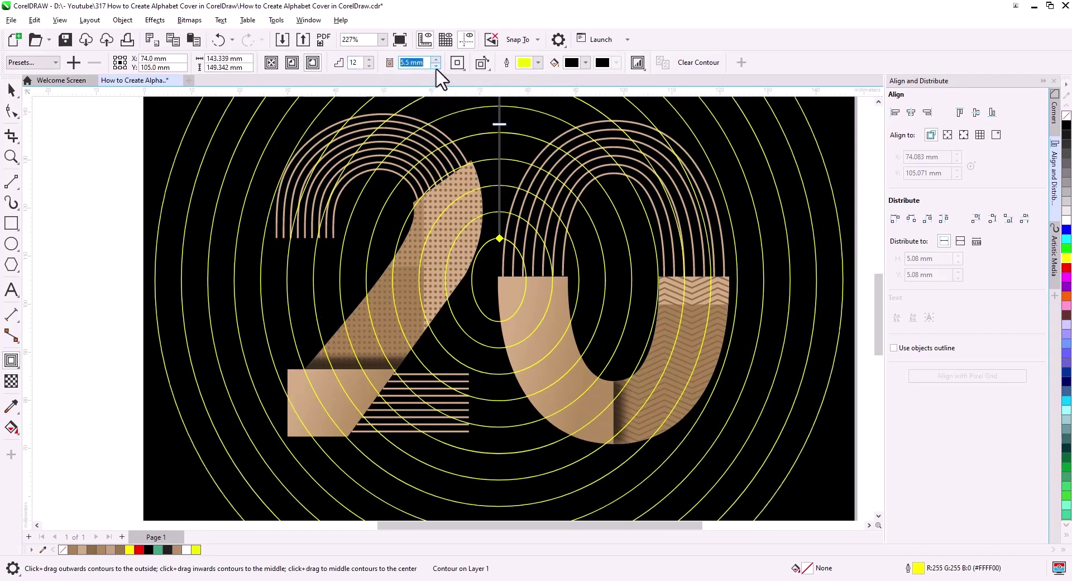
type("4")
key("Return")
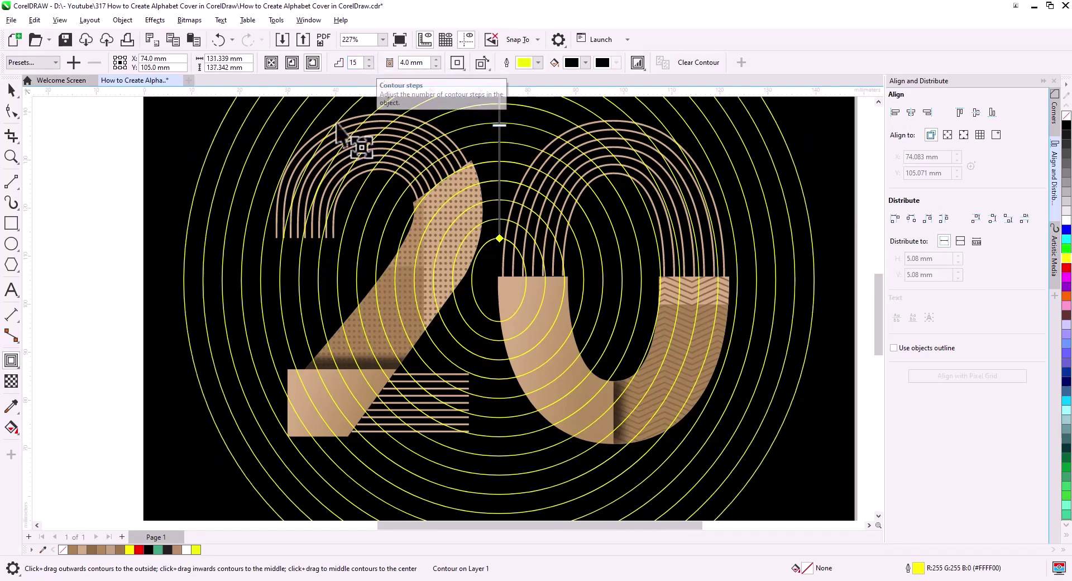
scroll(455, 323, "down", 2)
scroll(299, 292, "down", 2)
- Break the contour into separate rings and stretch them vertically into taller ovals
left_click(11, 90)
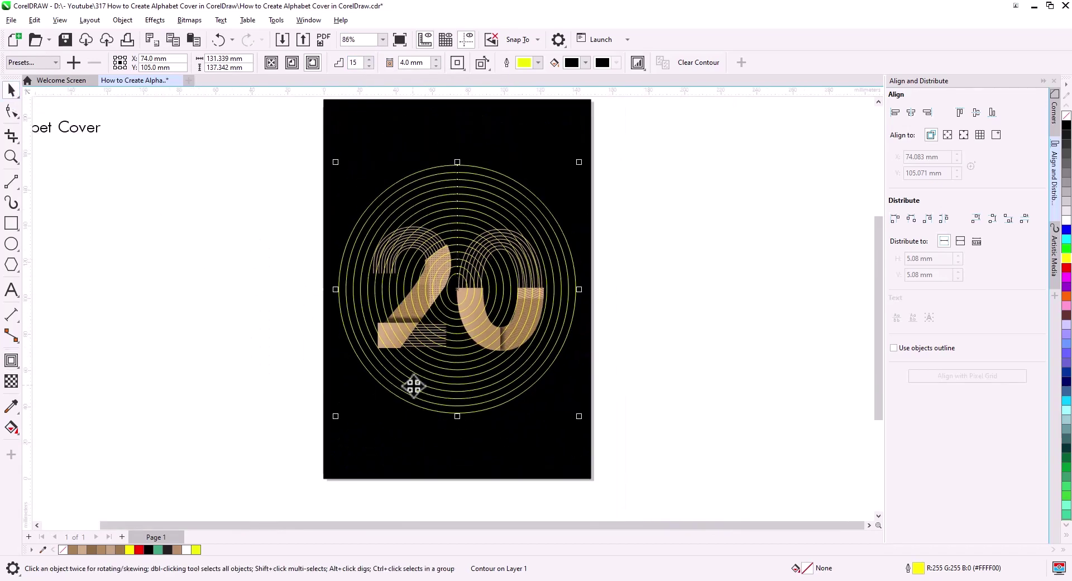
left_click_drag(457, 416, 462, 450)
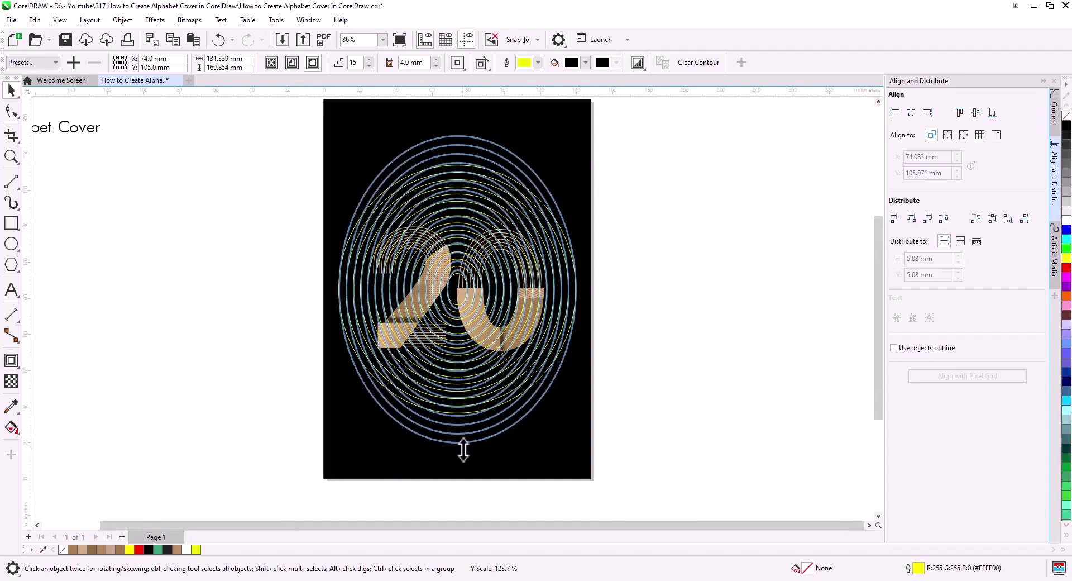
right_click(481, 404)
left_click(533, 206)
left_click_drag(461, 433, 461, 451)
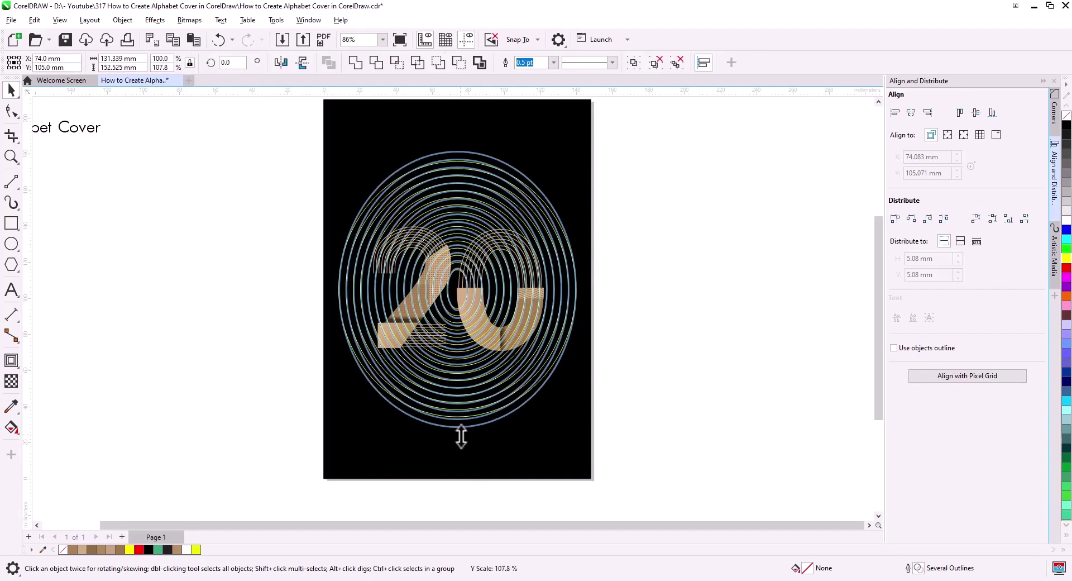
key("Escape")
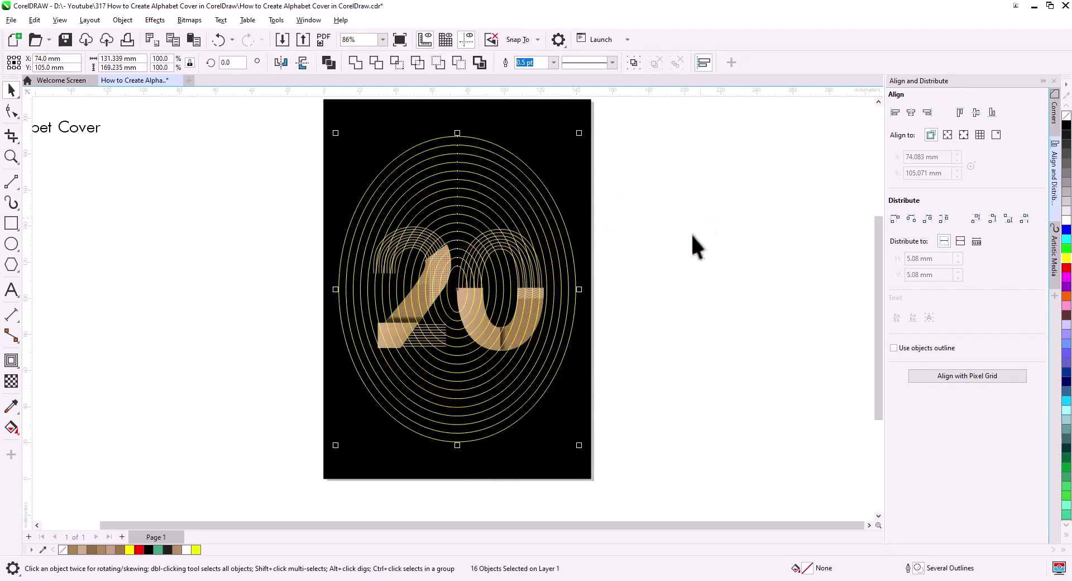
- Group the separated rings and give them tan outlines
key("ctrl+g")
right_click(79, 551)
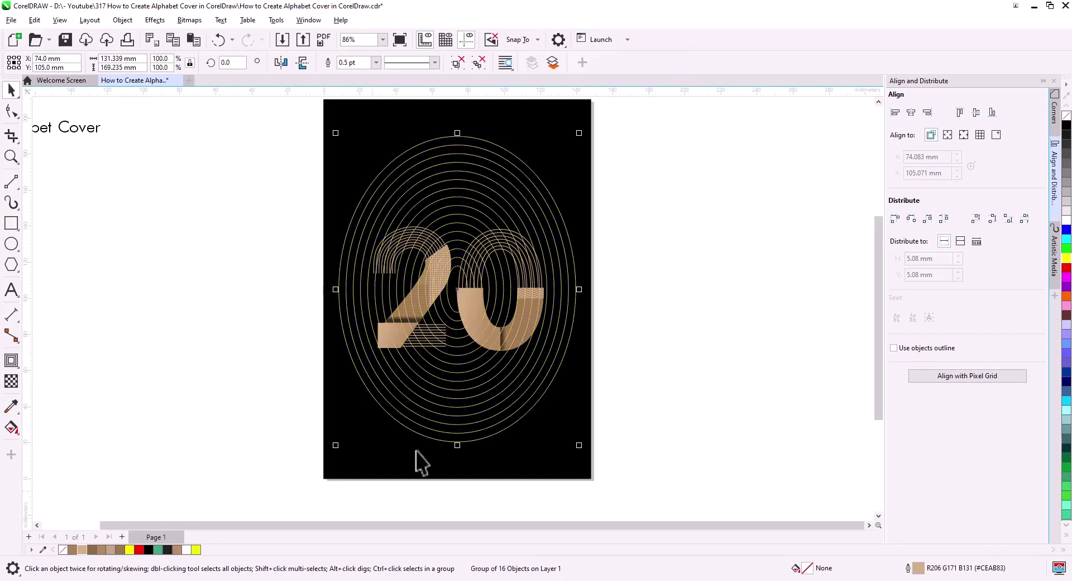
scroll(522, 283, "up", 1)
scroll(557, 327, "up", 1)
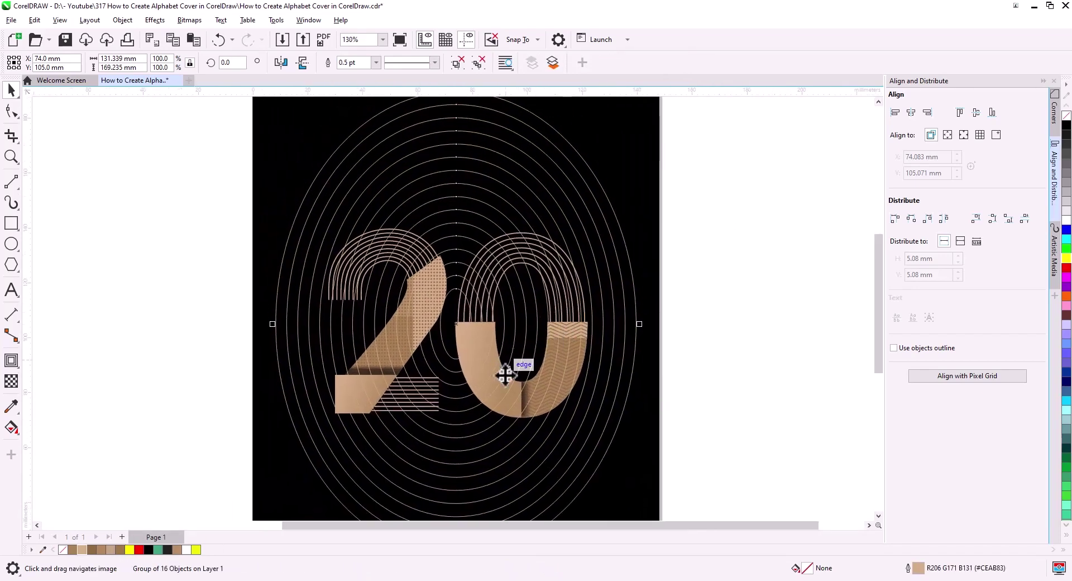
scroll(506, 376, "down", 3)
scroll(483, 316, "up", 1)
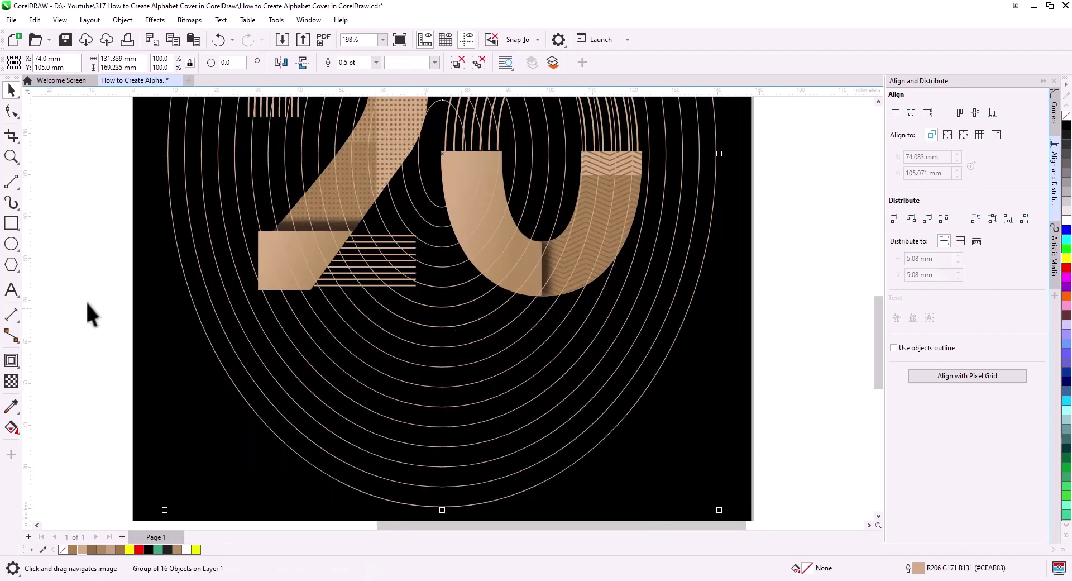
- Make the ring group about half transparent
left_click(11, 380)
scroll(430, 433, "down", 2)
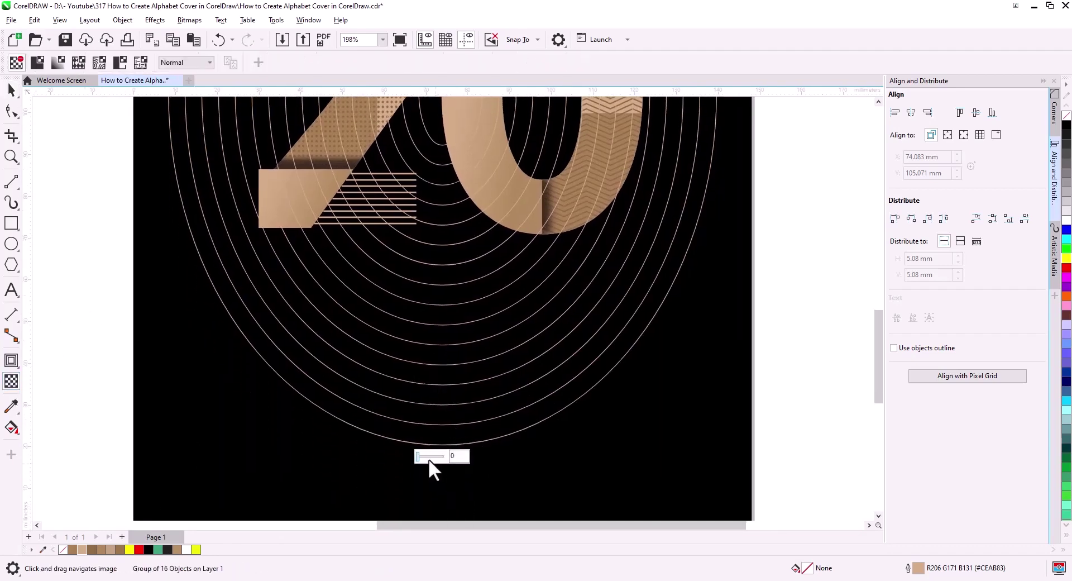
left_click_drag(419, 456, 433, 455)
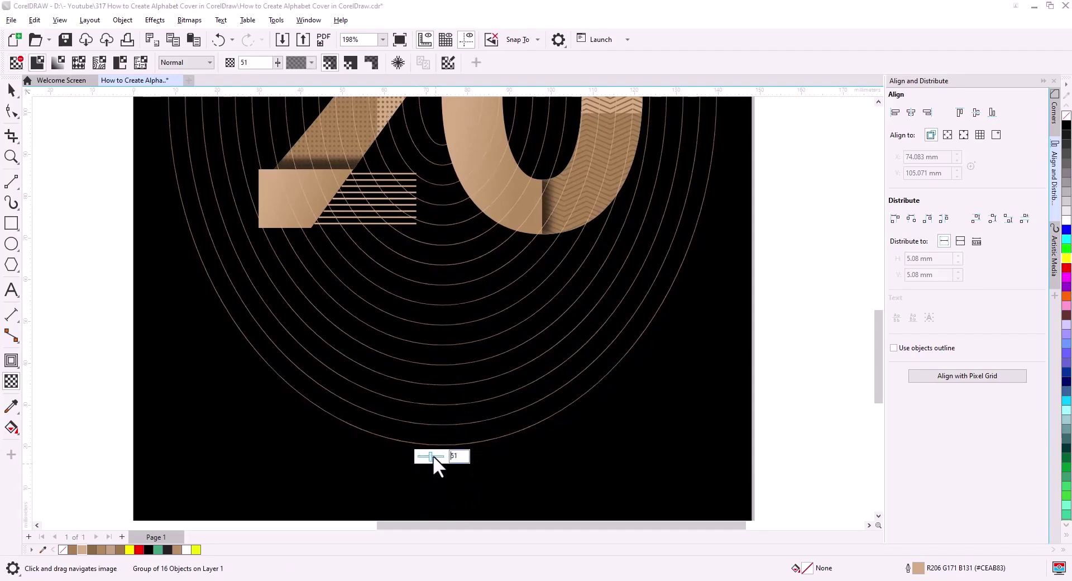
left_click(11, 89)
scroll(442, 350, "down", 1)
scroll(443, 351, "down", 1)
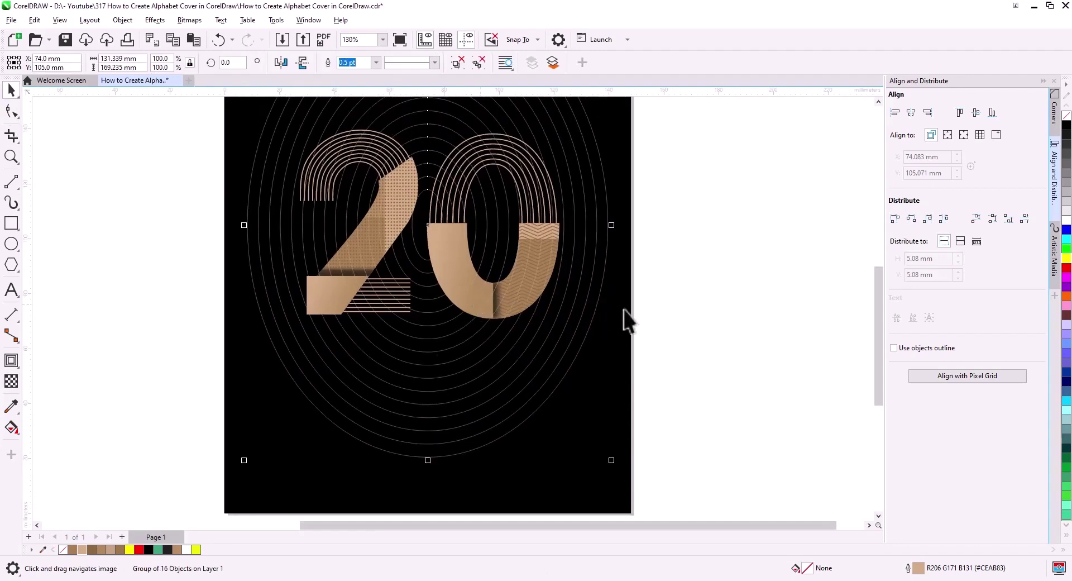
- Move the 2 artwork to the front of the page using Order > To Front of Page
left_click(637, 340)
scroll(650, 391, "down", 1)
mouse_move(691, 364)
left_mouse_down()
mouse_move(349, 222)
mouse_move(350, 184)
left_mouse_up()
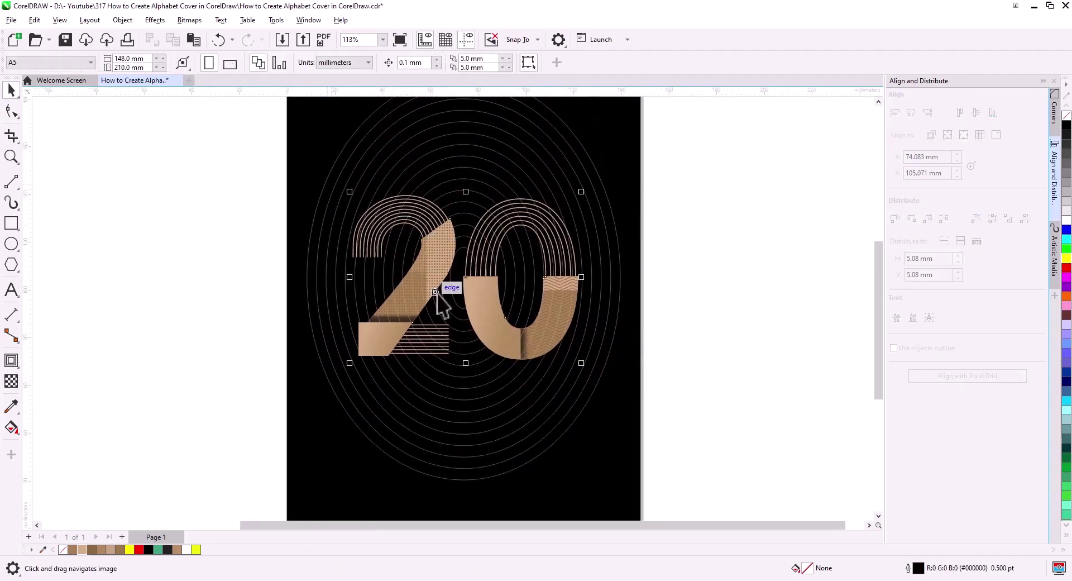
right_click(467, 277)
mouse_move(500, 266)
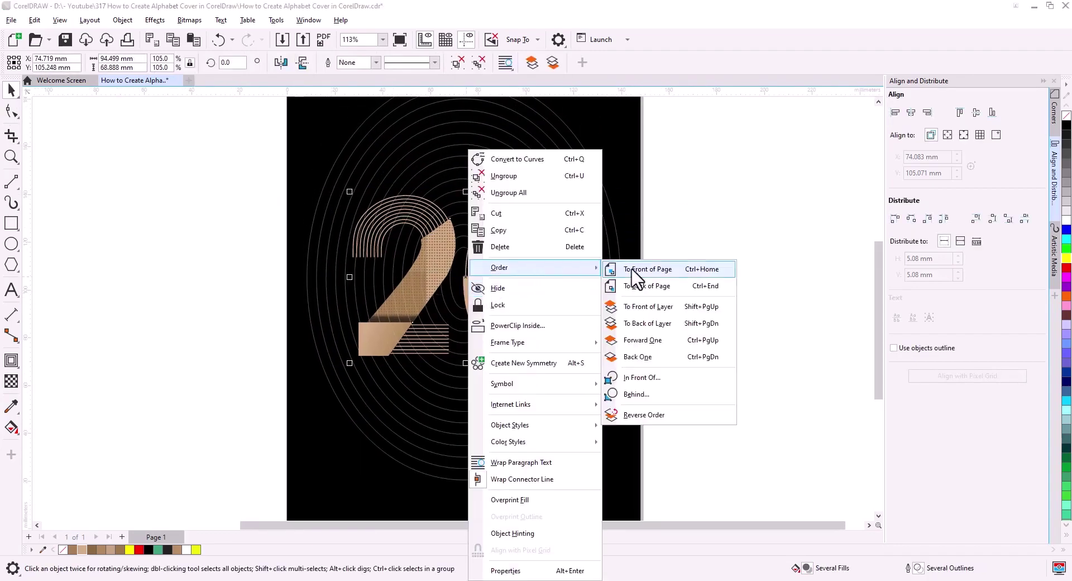
left_click(663, 305)
scroll(560, 296, "up", 2)
scroll(561, 296, "up", 1)
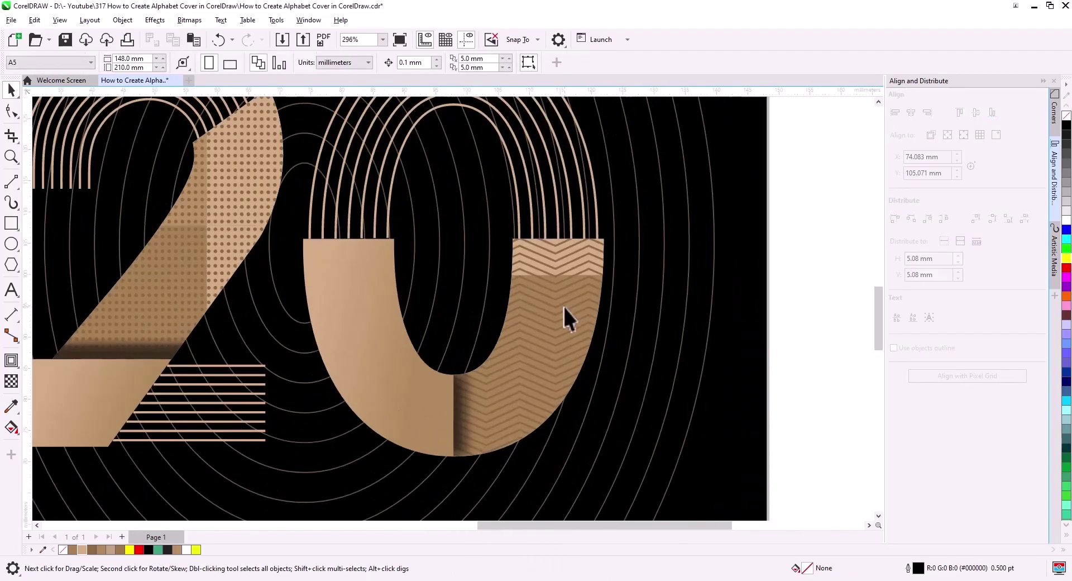
scroll(451, 293, "down", 3)
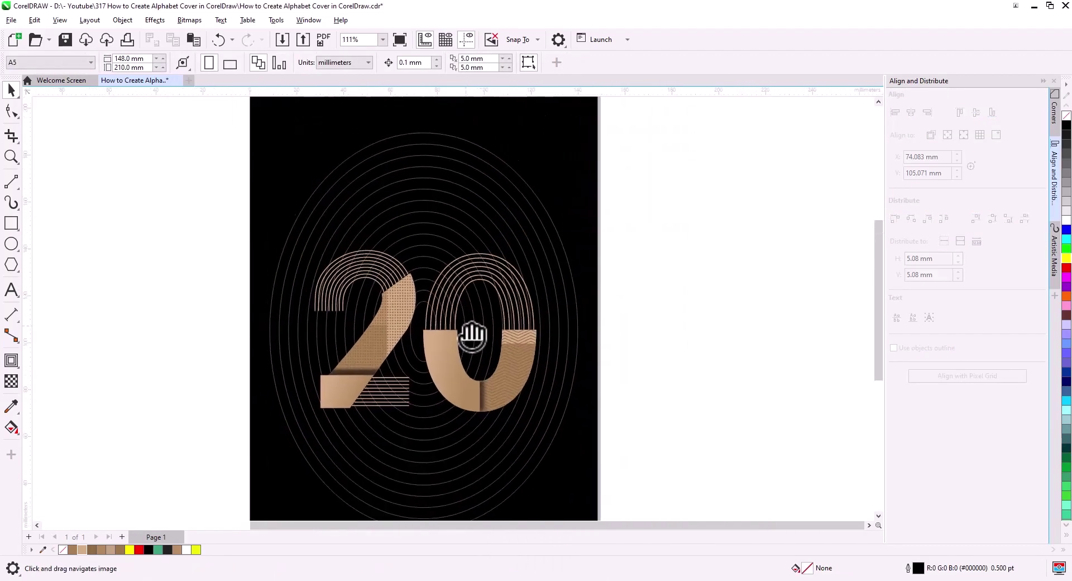
scroll(447, 307, "down", 1)
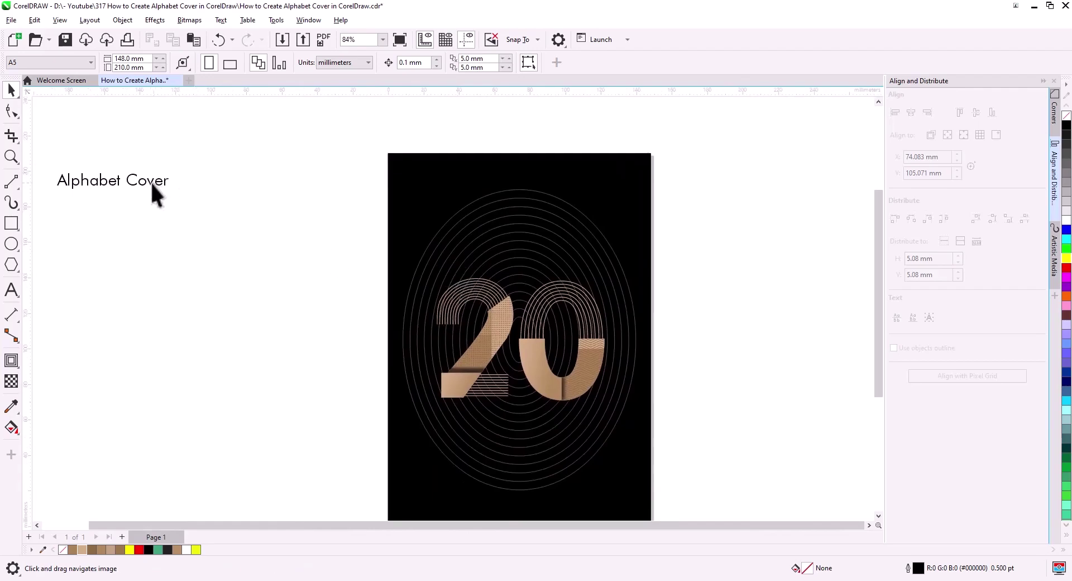
- Place a beige Alphabet Cover title at the page's top-left corner
left_click_drag(152, 183, 491, 176)
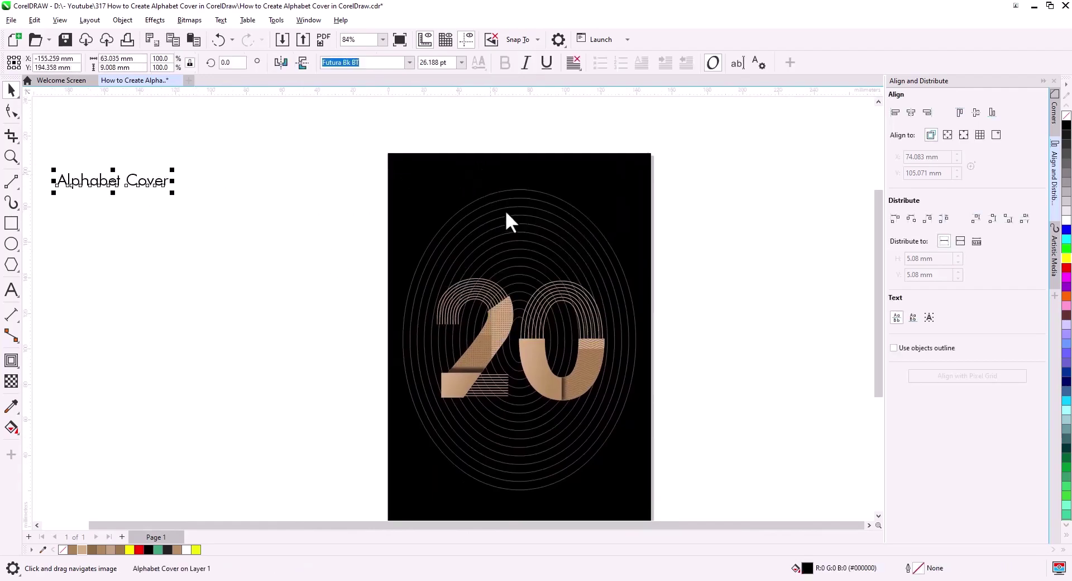
left_click(83, 549)
left_click(354, 263)
scroll(486, 182, "up", 2)
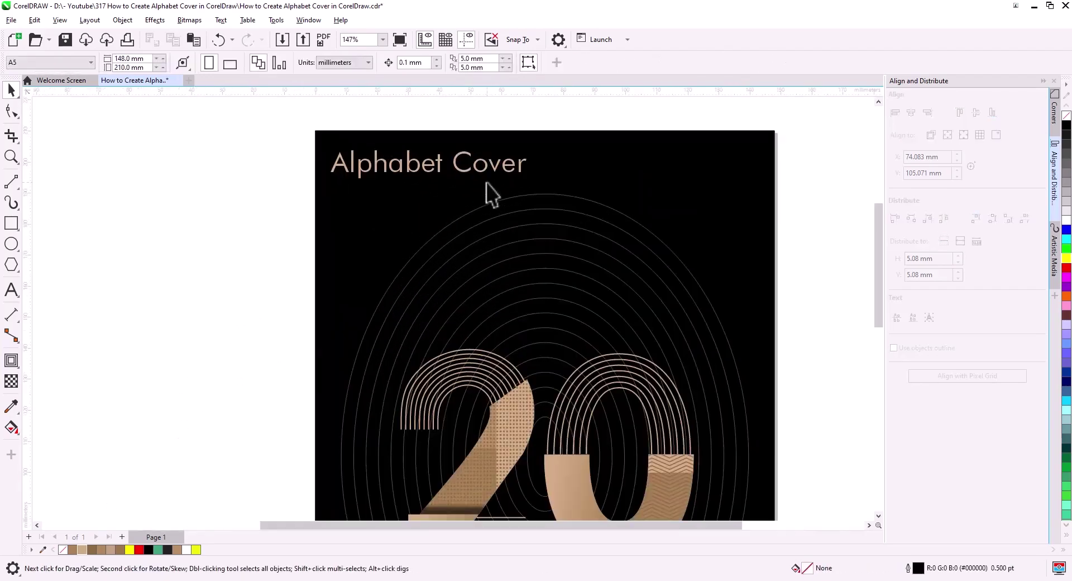
left_click(505, 171)
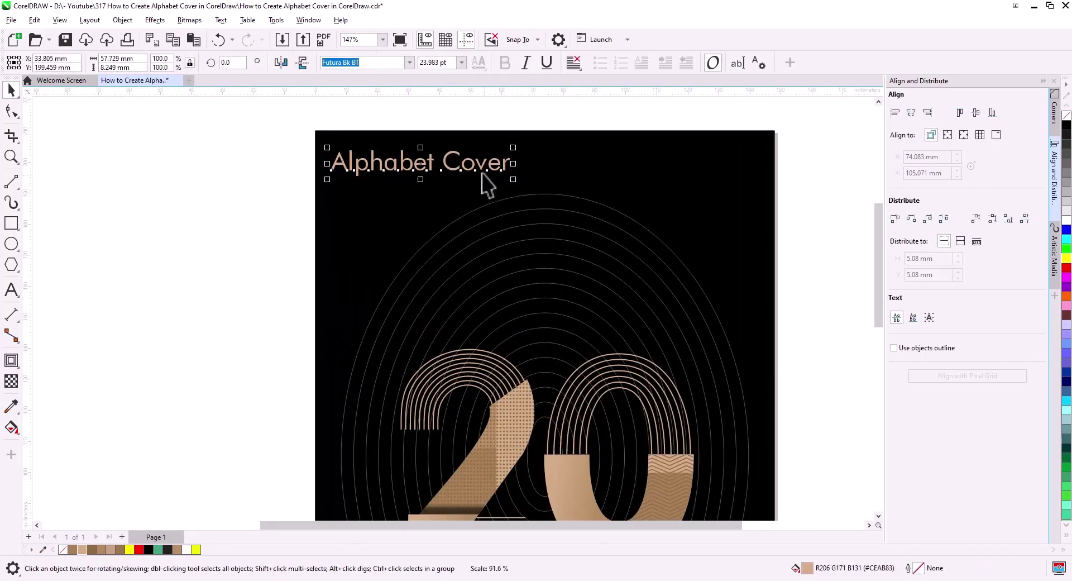
mouse_move(485, 182)
left_mouse_down()
mouse_move(357, 252)
mouse_move(547, 250)
left_mouse_up()
- Copy the title, change its text to 20, and place it top-right
left_click(558, 280)
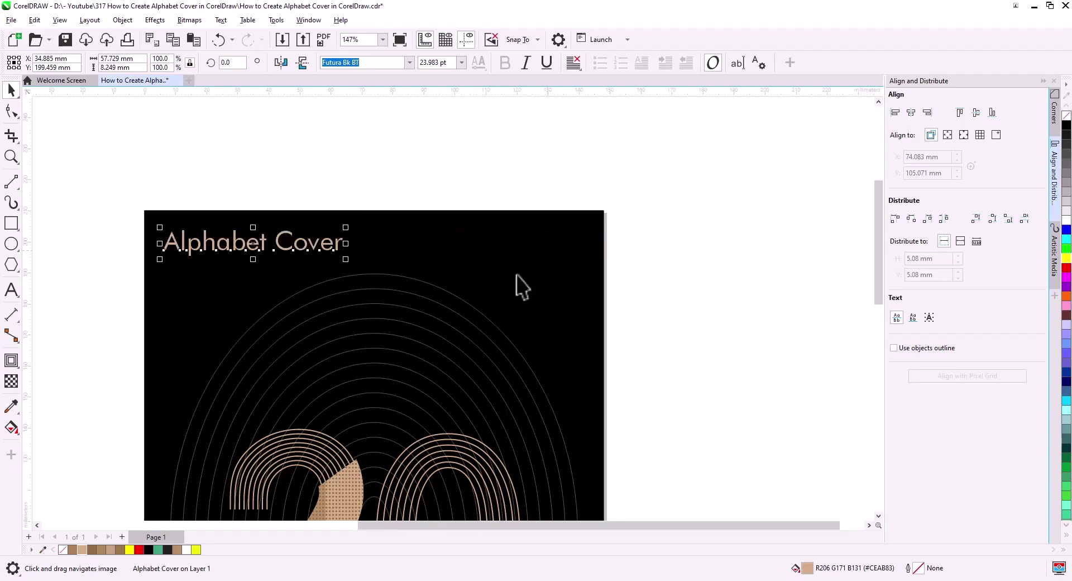
double_click(485, 244)
triple_click(486, 241)
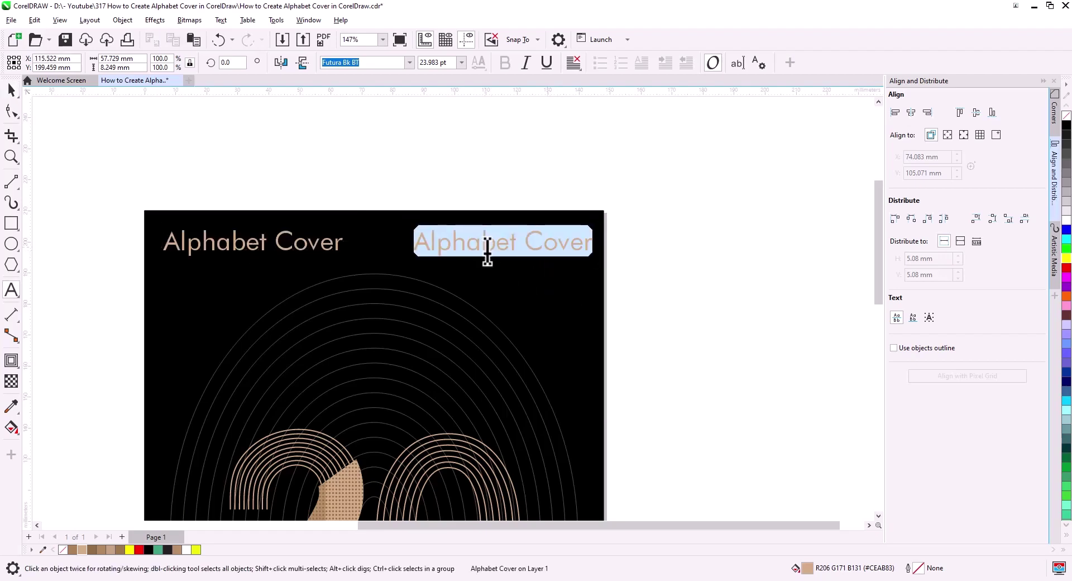
type("20")
left_click(11, 89)
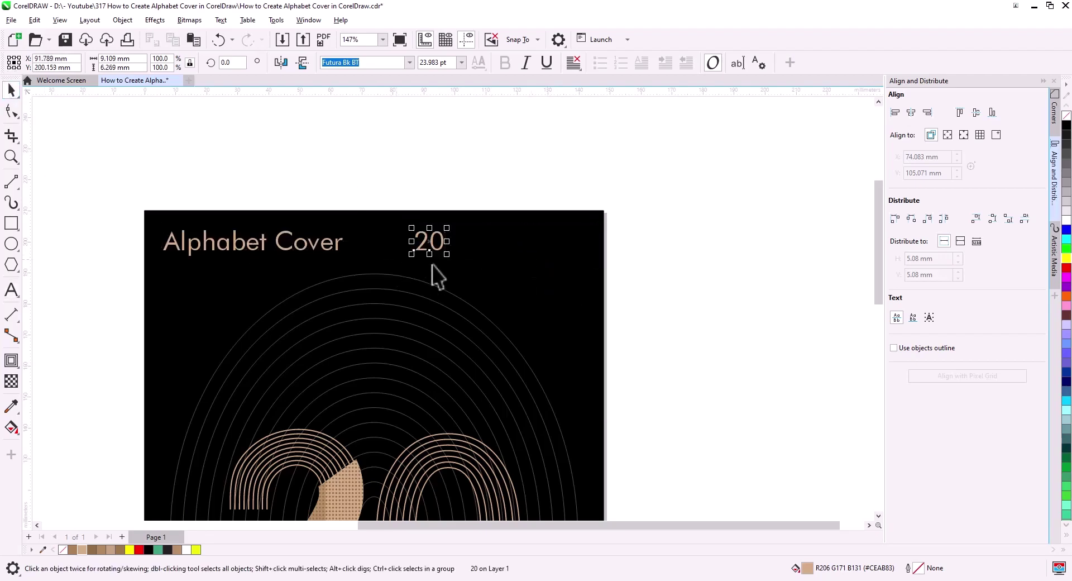
mouse_move(434, 248)
left_mouse_down()
mouse_move(571, 242)
mouse_move(587, 258)
left_mouse_up()
scroll(571, 242, "up", 2)
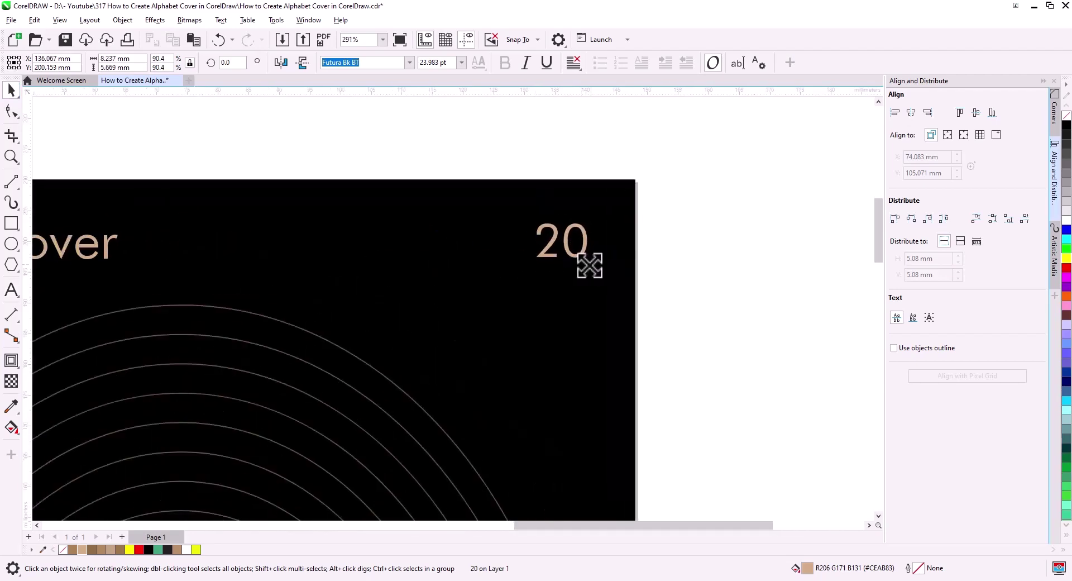
- Draw a circle around the small 20 and centre-align the two objects
left_click(12, 245)
left_click_drag(519, 206, 600, 286)
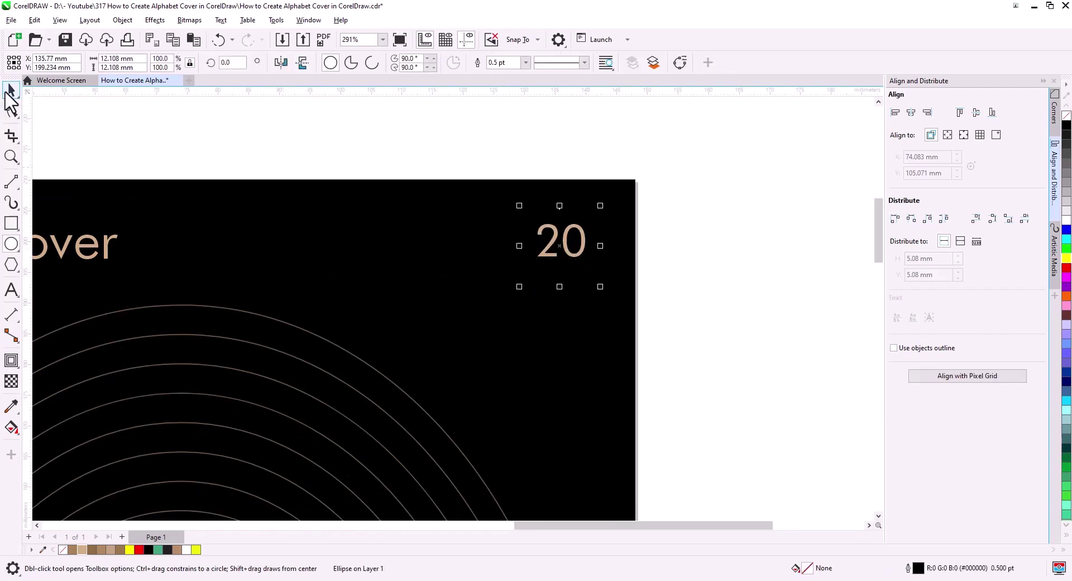
key("space")
left_click(561, 240, "shift")
left_click(911, 113)
left_click(975, 112)
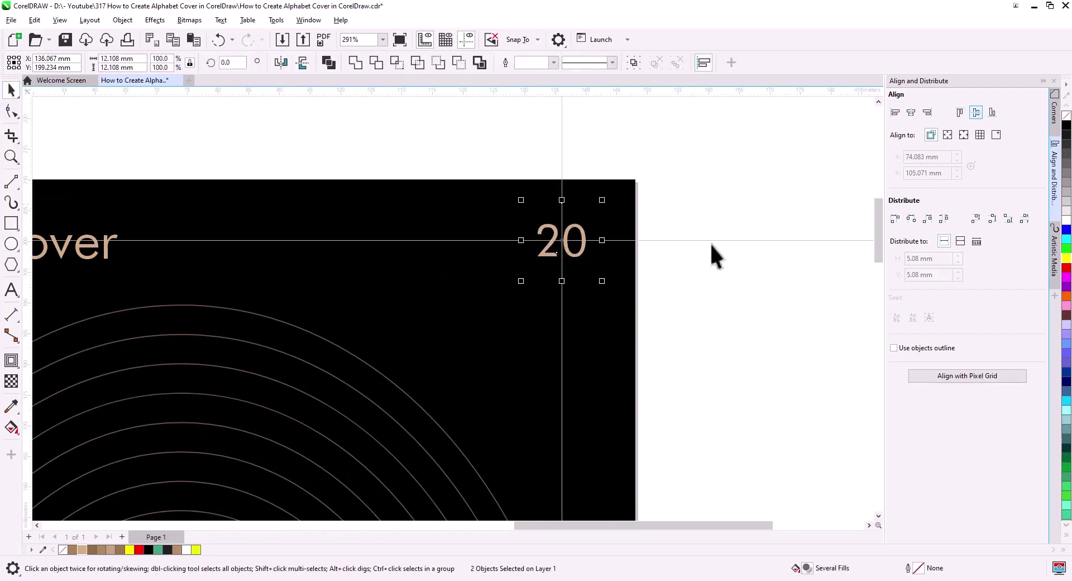
left_click(709, 251)
- Fill the circle tan, combine it with the 20, and shrink the badge slightly
left_click_drag(617, 285, 448, 187)
left_click(330, 65)
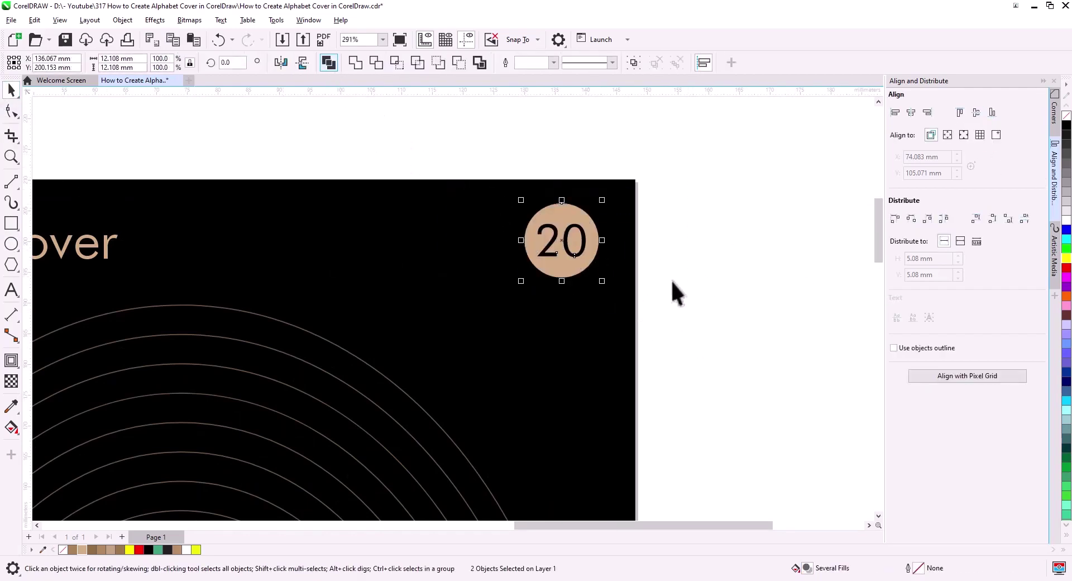
left_click(672, 285)
left_click(572, 278)
left_click_drag(601, 282, 593, 272)
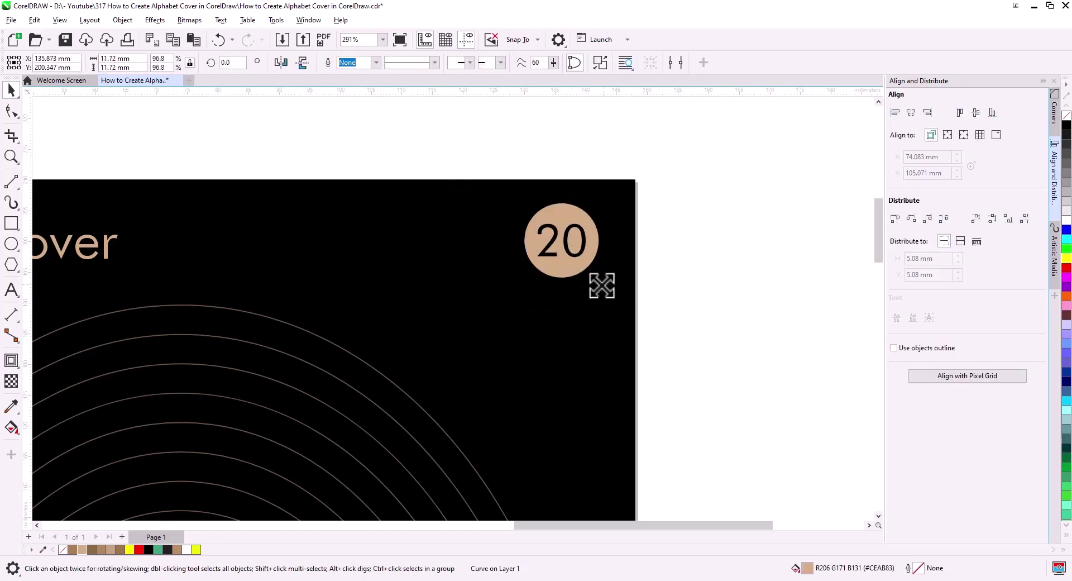
left_click(688, 282)
scroll(516, 287, "down", 5)
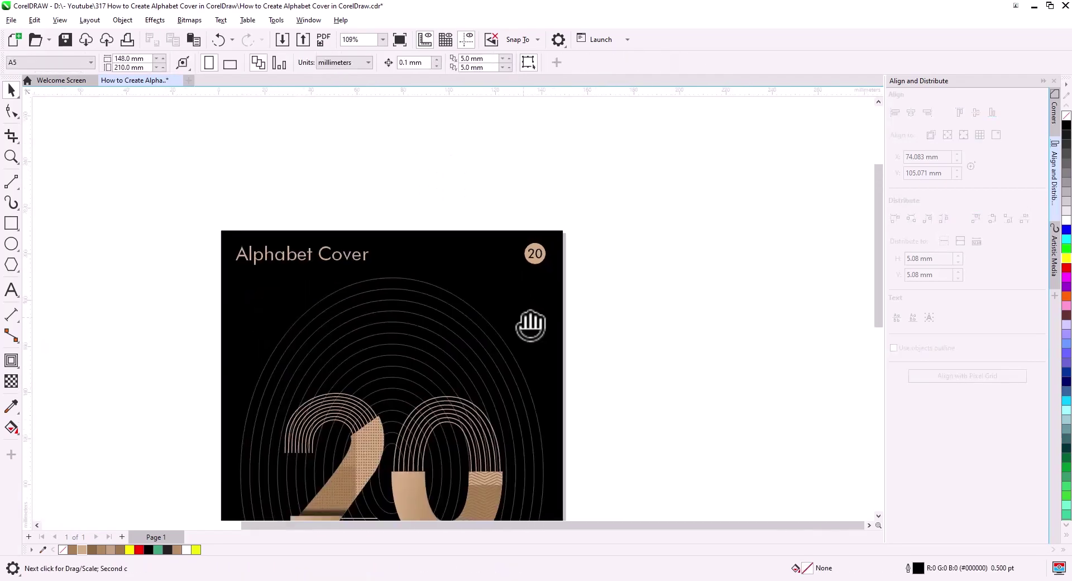
left_click_drag(527, 327, 606, 198)
- Draw a yellow-outlined square inside the 0 and scallop its corners into a four-pointed star
scroll(522, 346, "up", 3)
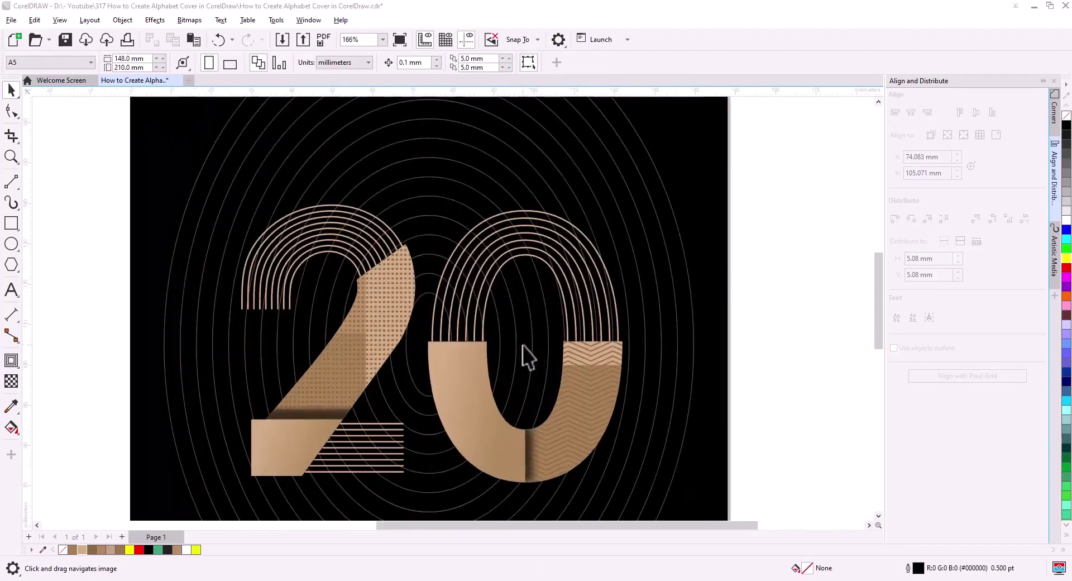
scroll(522, 346, "up", 3)
left_click(11, 222)
left_click_drag(501, 308, 547, 355)
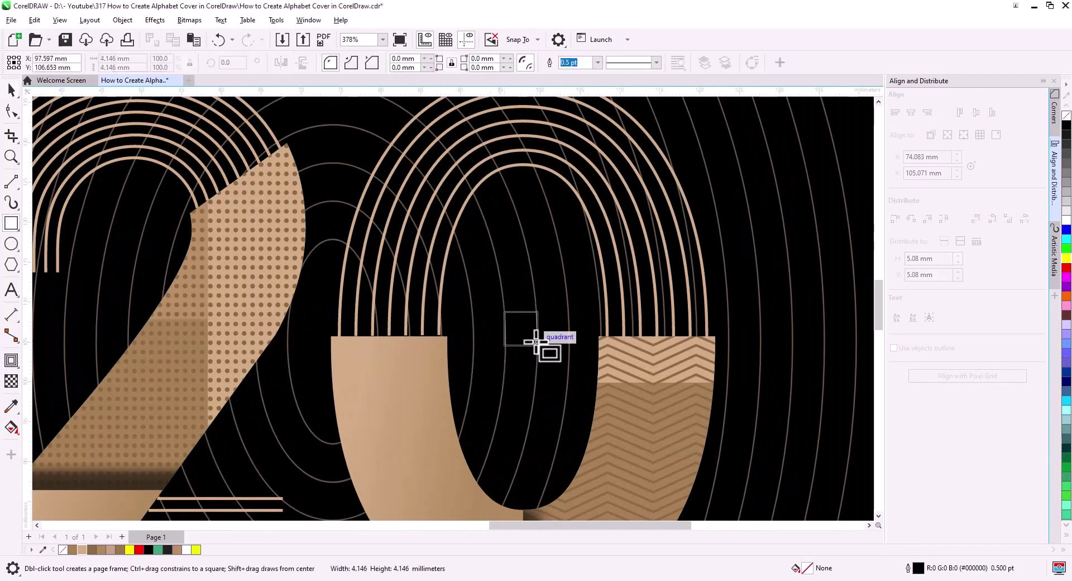
right_click(1066, 260)
left_click(11, 111)
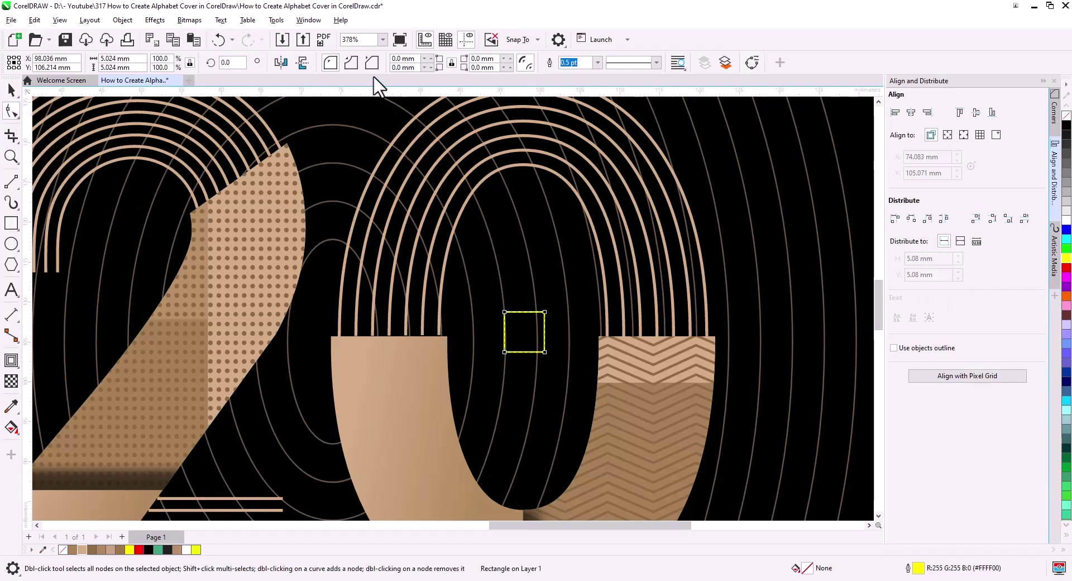
left_click(352, 62)
left_click_drag(544, 311, 536, 338)
- Combine the star with the 0's tan piece
left_click(11, 89)
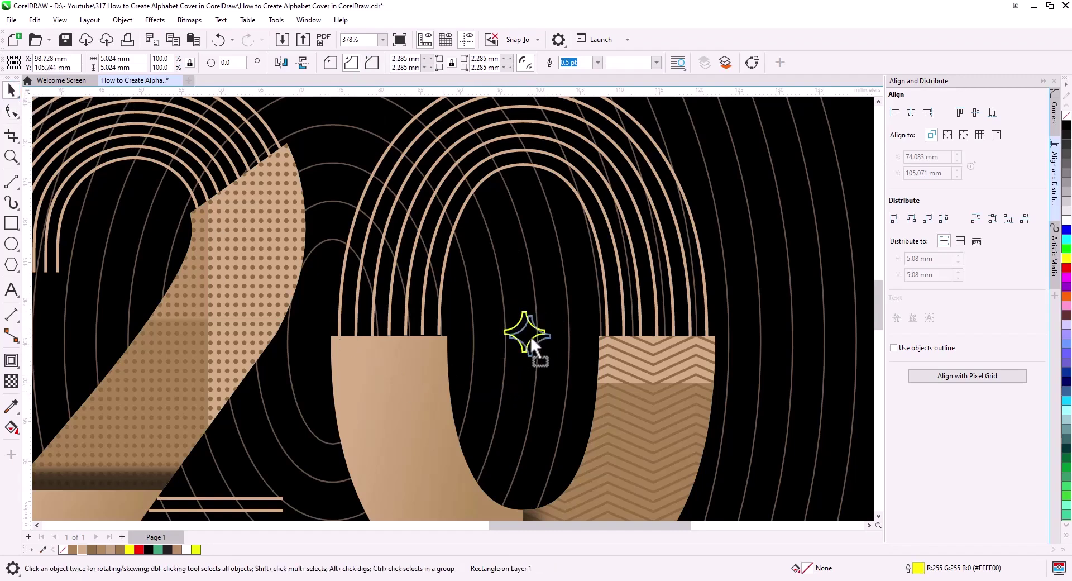
left_click(407, 389, "shift")
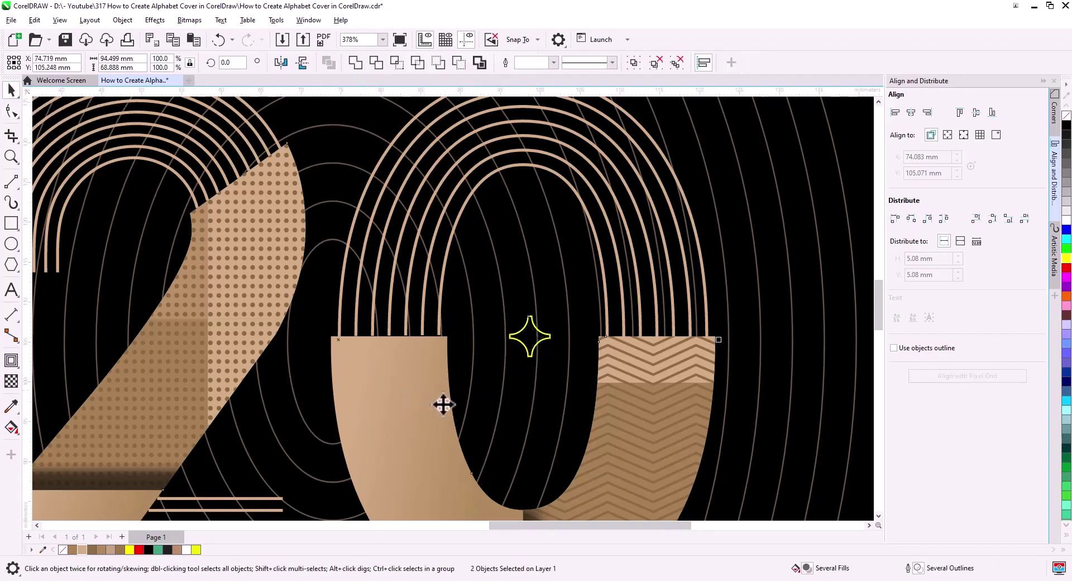
scroll(407, 248, "down", 3)
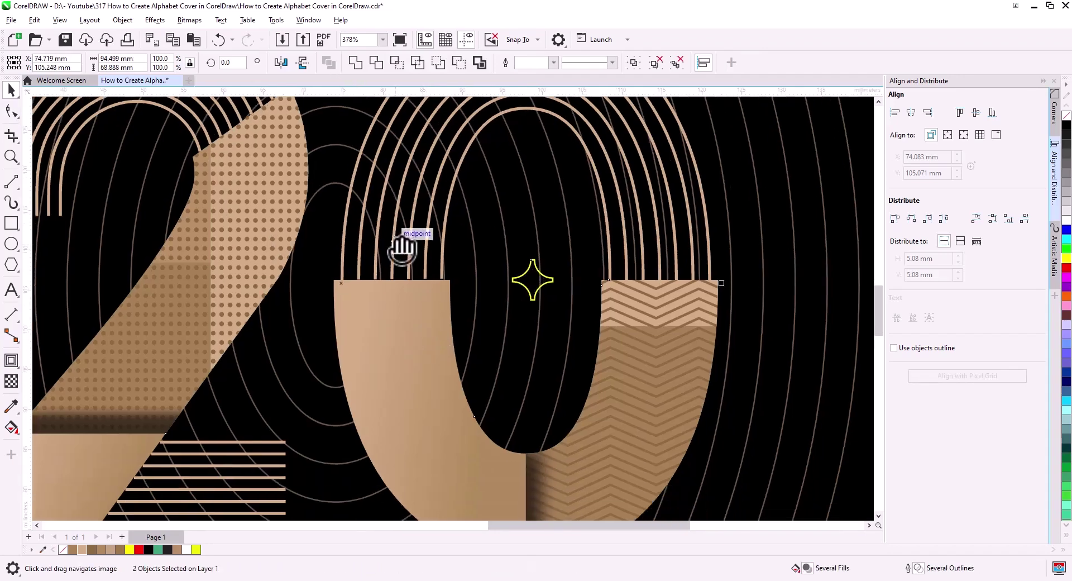
left_click(443, 363)
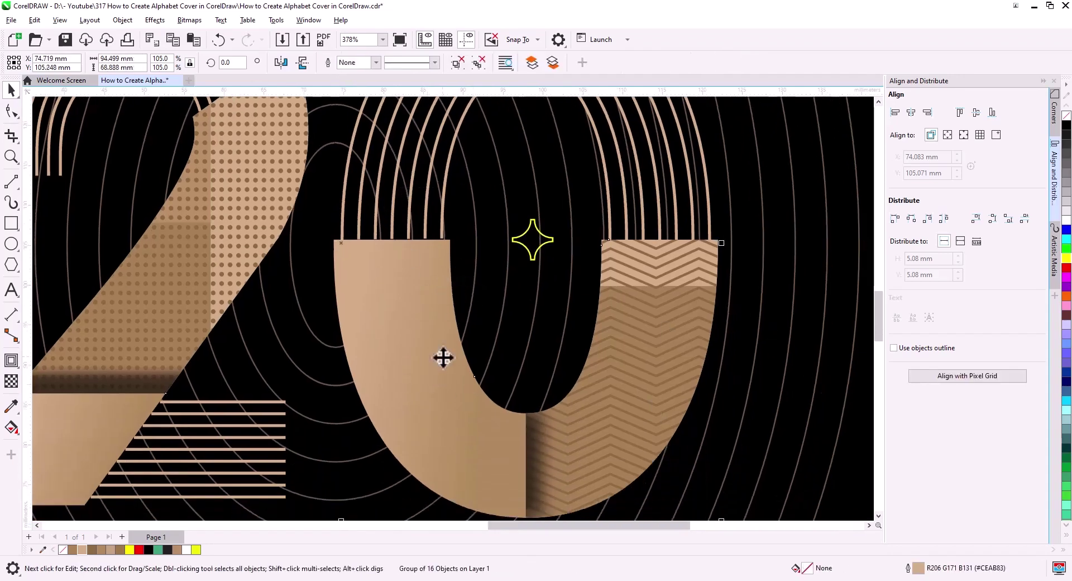
left_click(390, 326, "ctrl")
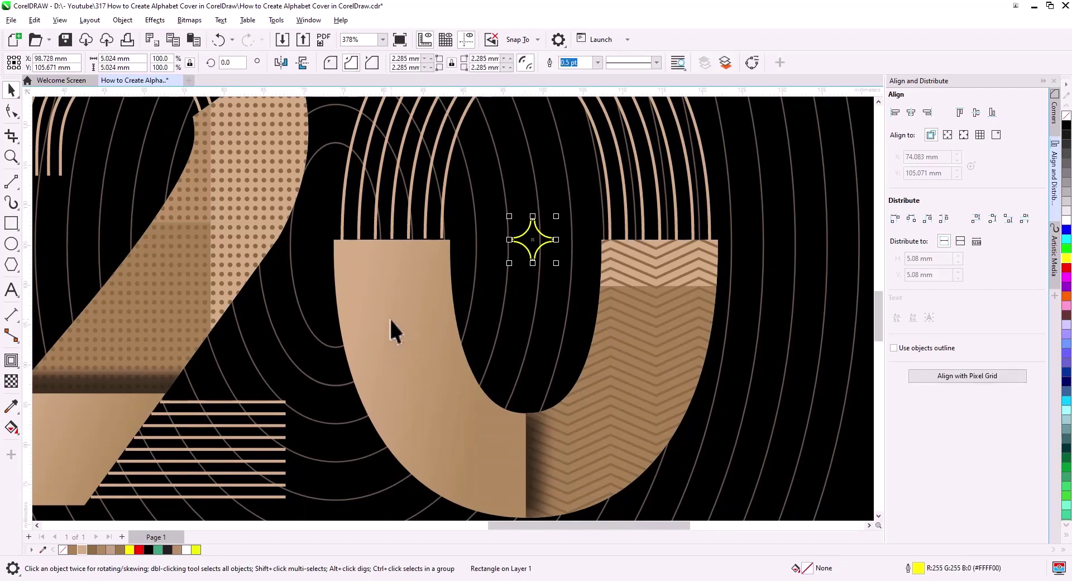
left_click(330, 62)
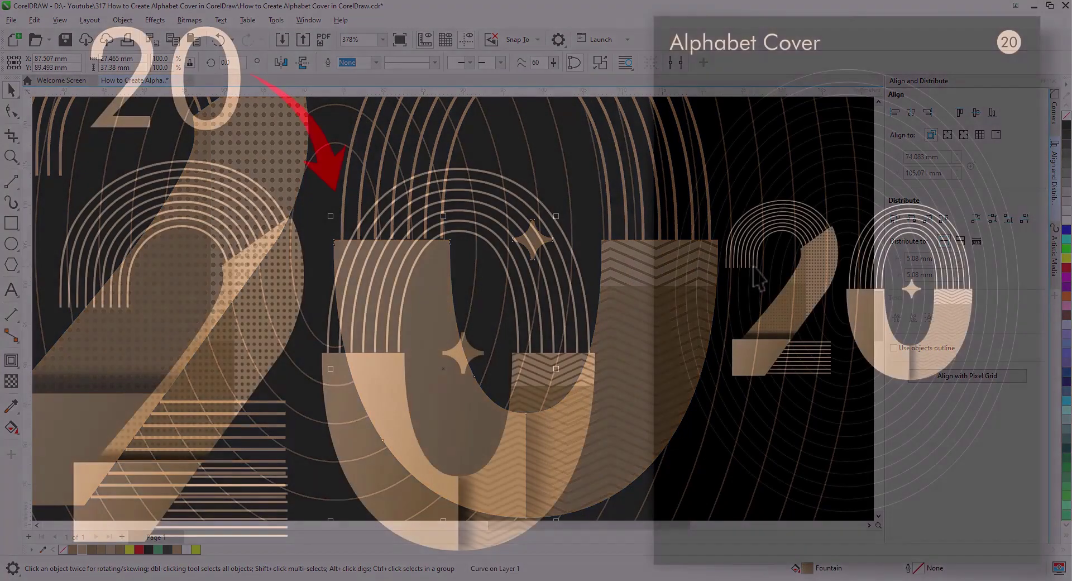